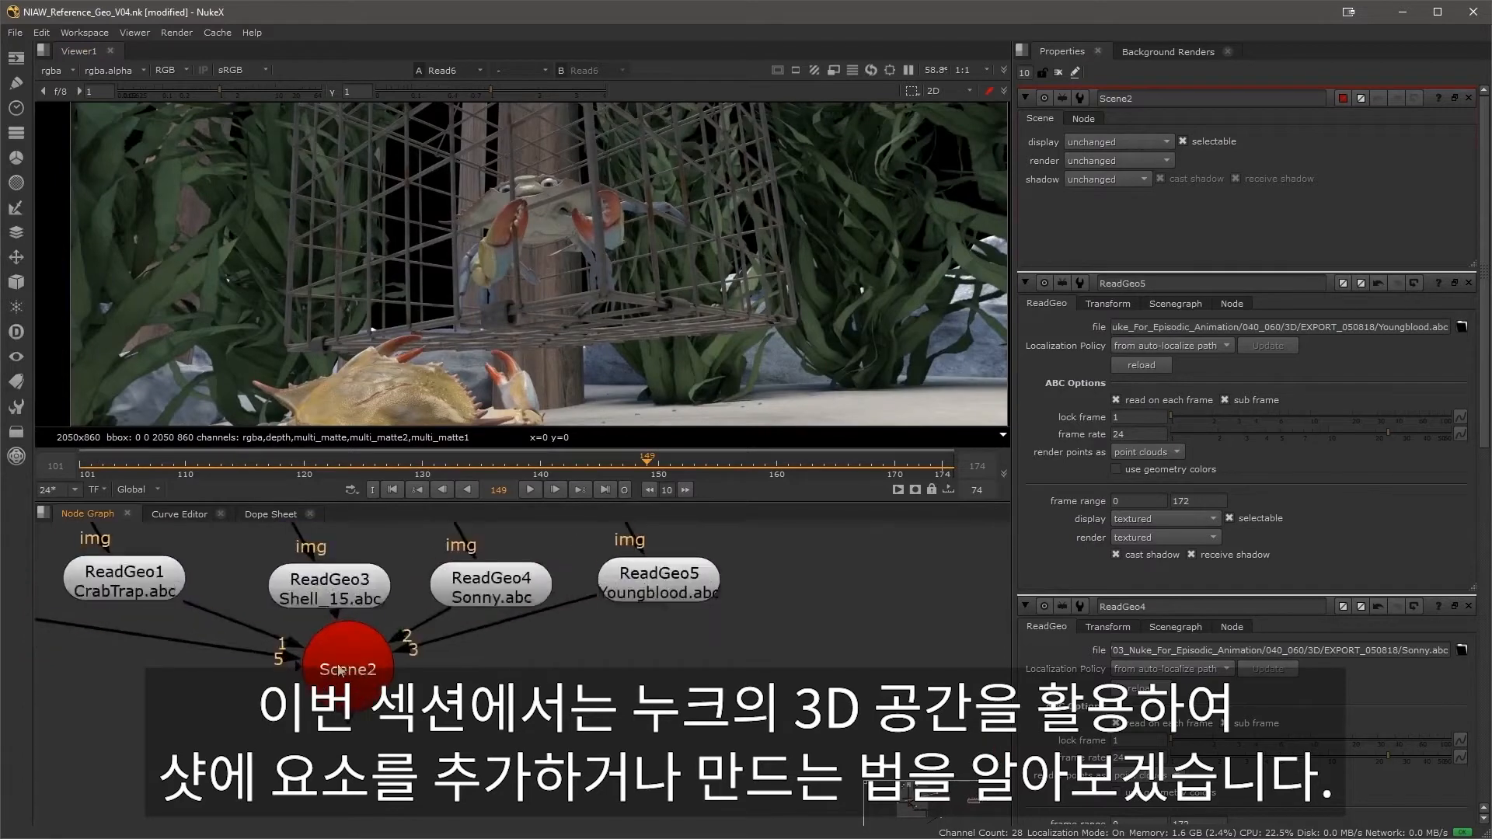
- Show the Scene2 node in the viewer and examine the crab trap geometry in 3D
{"action": "left_click", "coordinate": [338, 665]}
{"action": "key", "text": "1"}
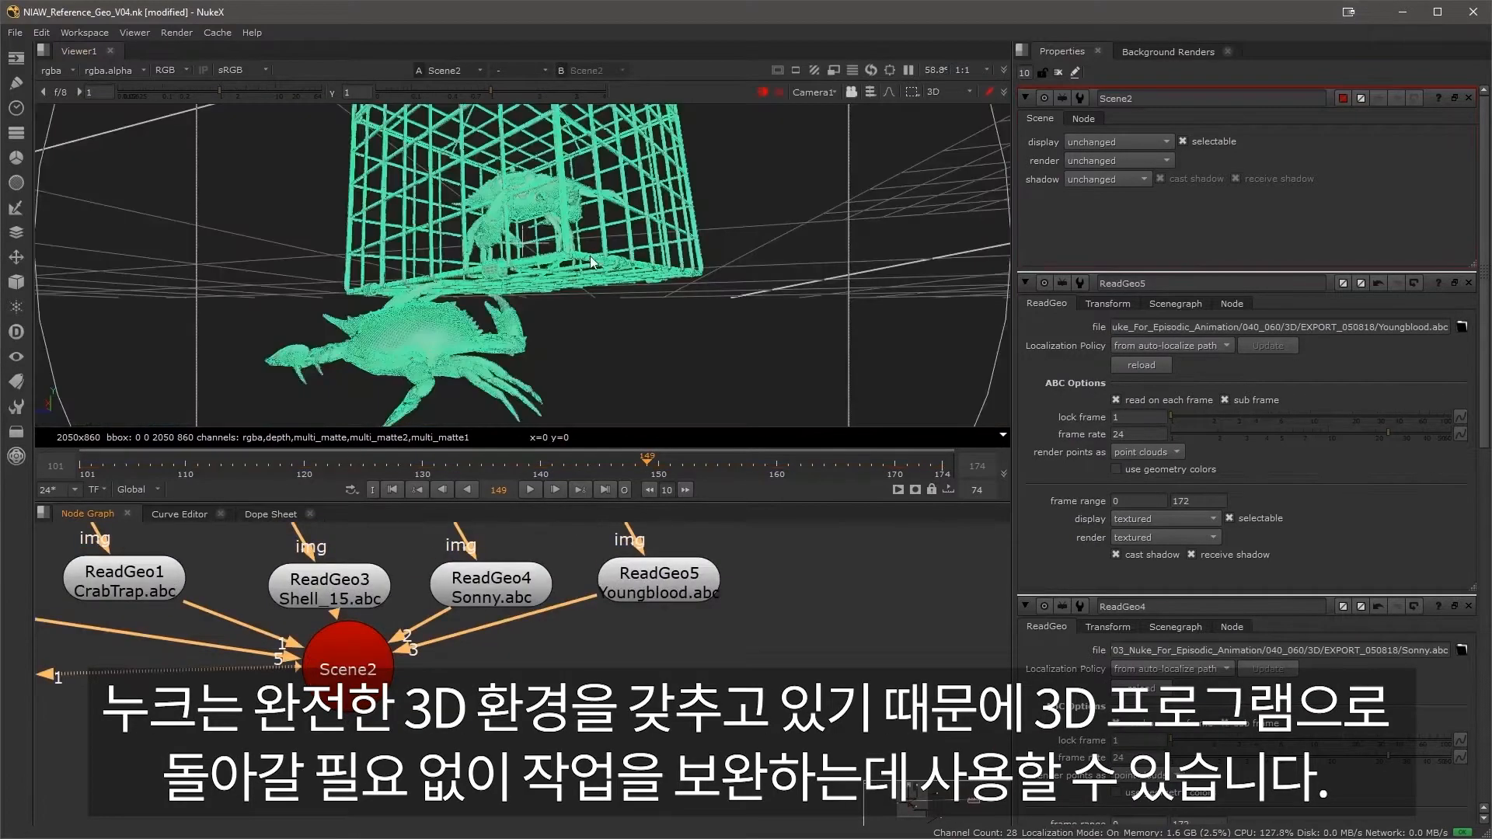
{"action": "left_click", "coordinate": [690, 323]}
{"action": "mouse_move", "coordinate": [575, 341]}
{"action": "left_mouse_down", "text": "ctrl"}
{"action": "mouse_move", "coordinate": [548, 347]}
{"action": "mouse_move", "coordinate": [535, 371]}
{"action": "mouse_move", "coordinate": [594, 357]}
{"action": "mouse_move", "coordinate": [596, 311]}
{"action": "mouse_move", "coordinate": [577, 333]}
{"action": "left_mouse_up", "text": "ctrl"}
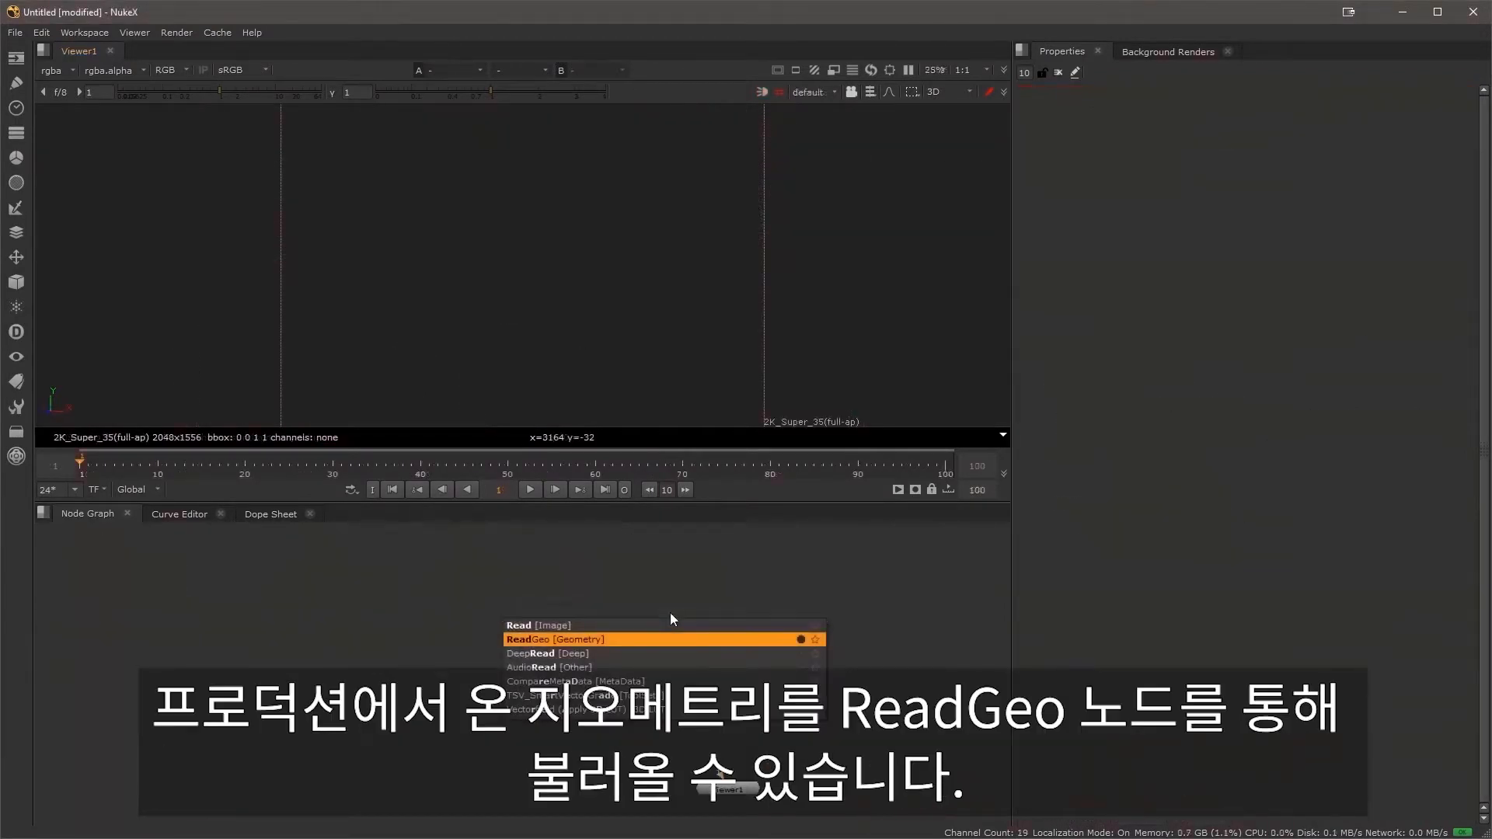
- Add a ReadGeo node and load the CrabTrap.abc file into it
{"action": "key", "text": "Return"}
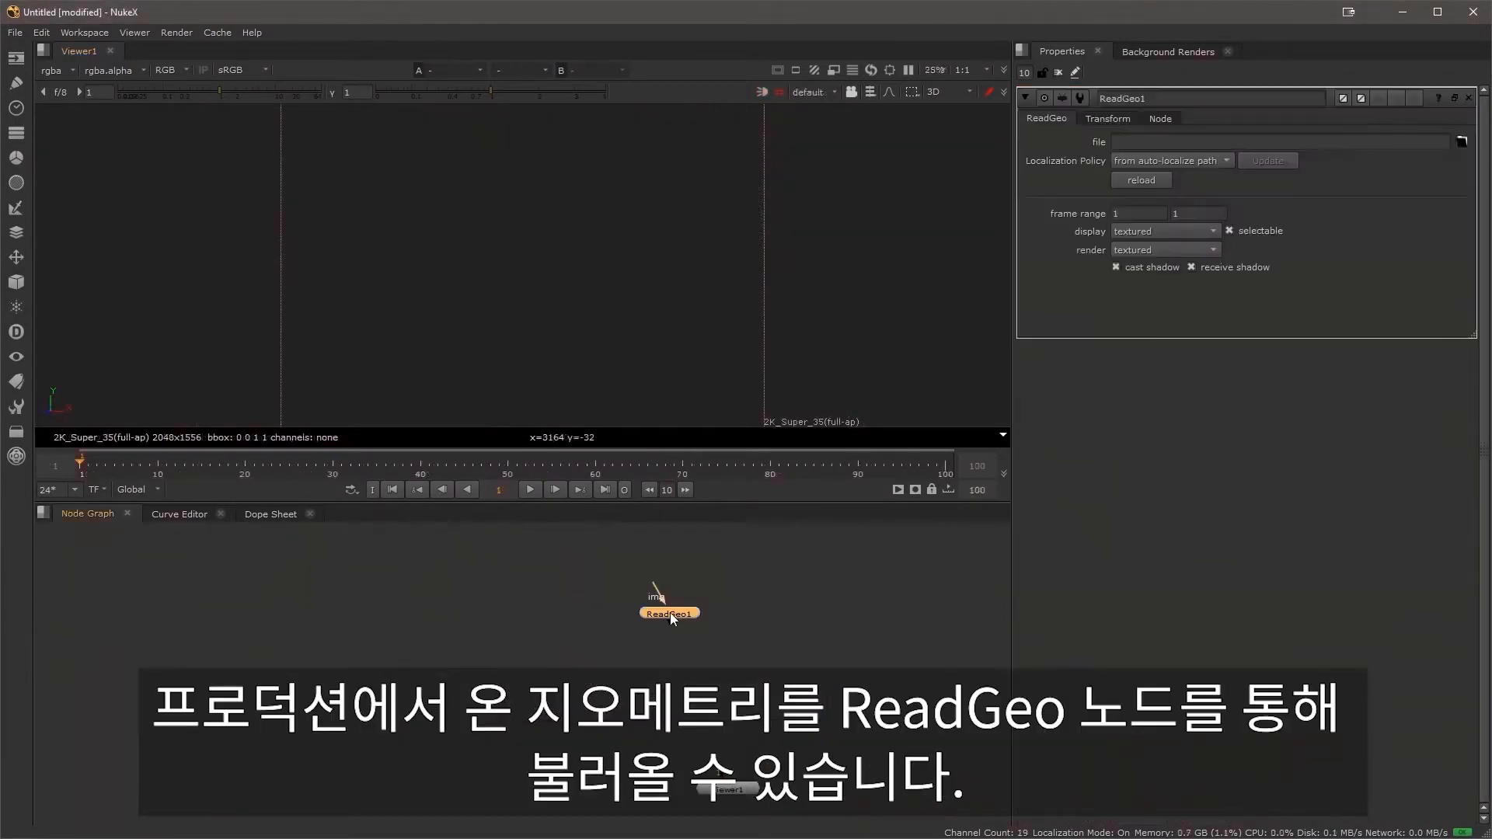
{"action": "left_click", "coordinate": [1461, 142]}
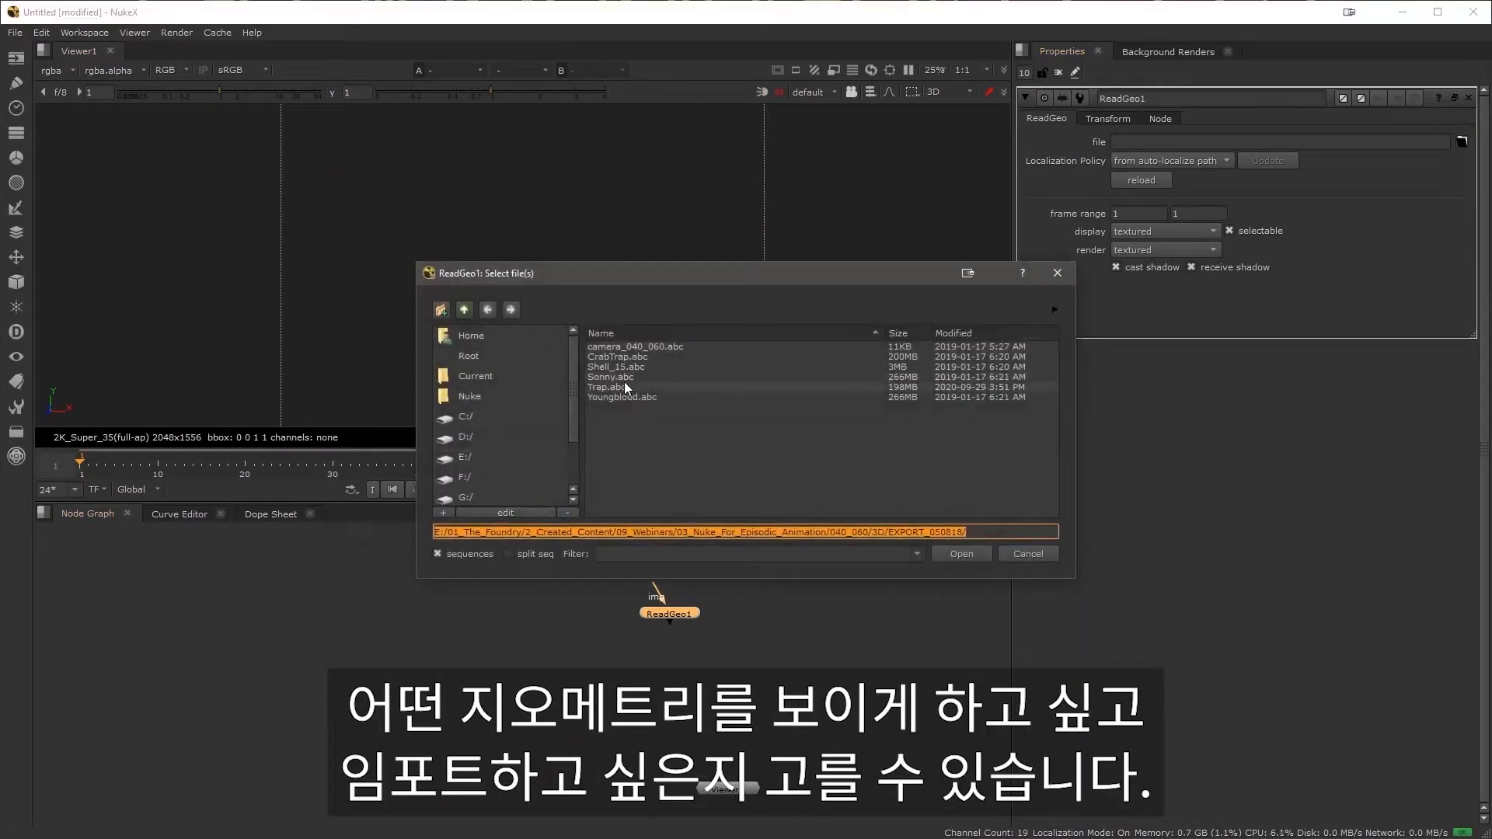
{"action": "double_click", "coordinate": [621, 358]}
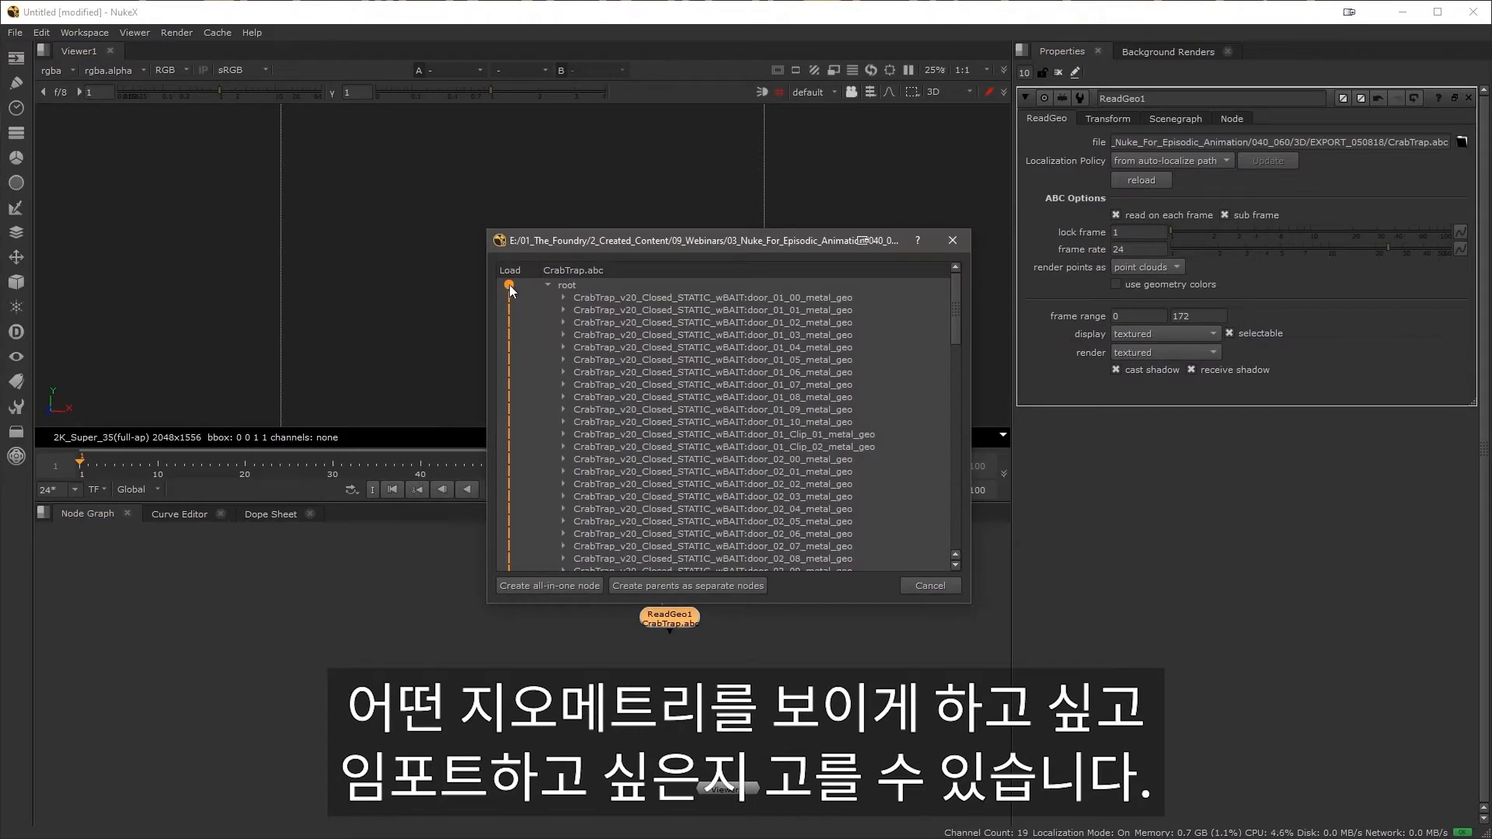
- Unload the root, load only door_01_00 through door_01_09 metal geometry, and create the parents as separate nodes
{"action": "left_click", "coordinate": [510, 284]}
{"action": "left_click_drag", "start_coordinate": [510, 297], "coordinate": [510, 404]}
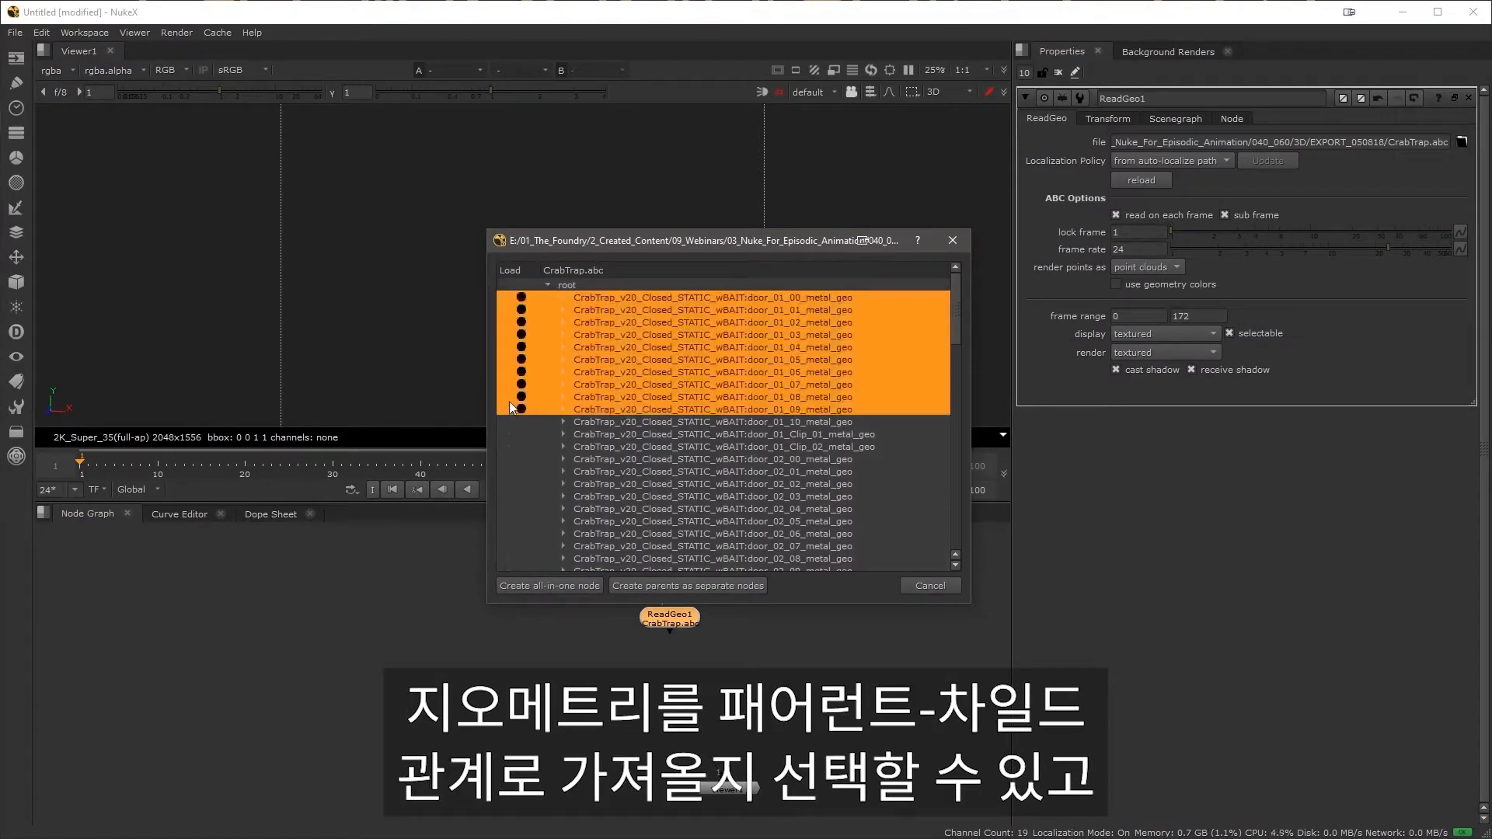
{"action": "left_click", "coordinate": [667, 585]}
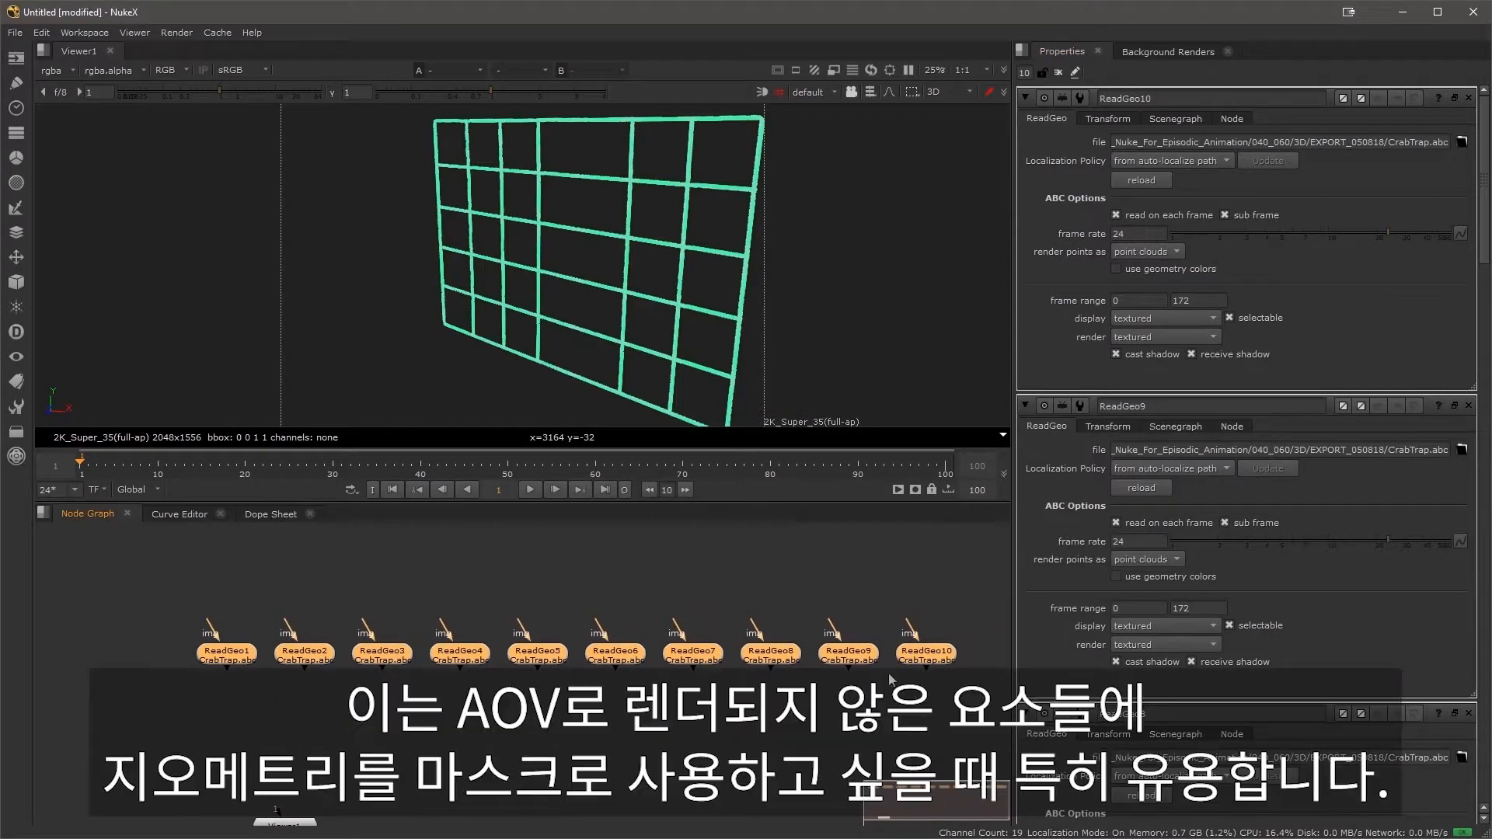
- Select each ReadGeo node in turn from ReadGeo10 to ReadGeo1 to examine which trap bar it holds
{"action": "left_click", "coordinate": [929, 651]}
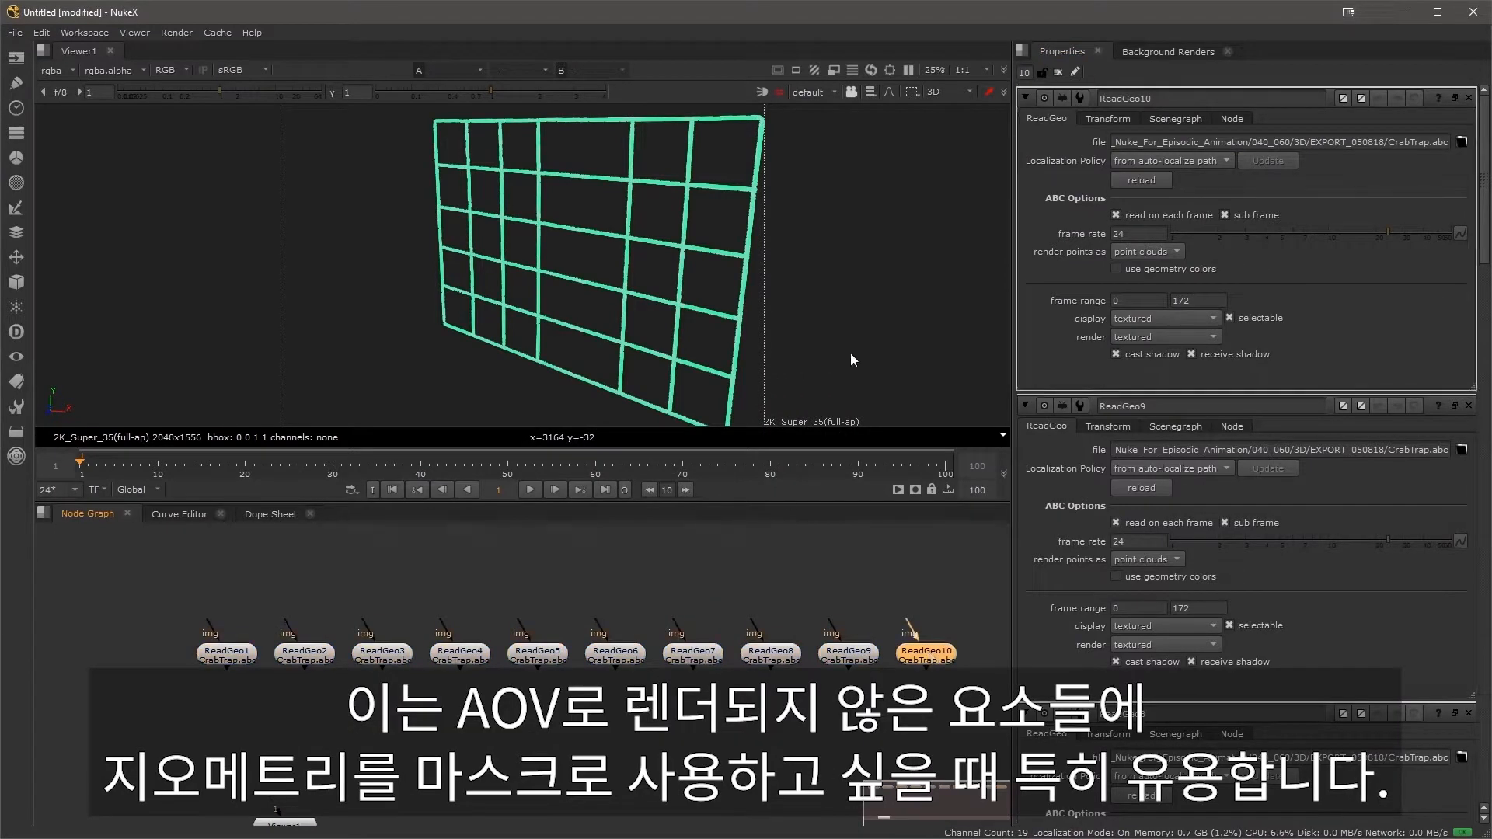
{"action": "left_click", "coordinate": [847, 651]}
{"action": "left_click", "coordinate": [766, 652]}
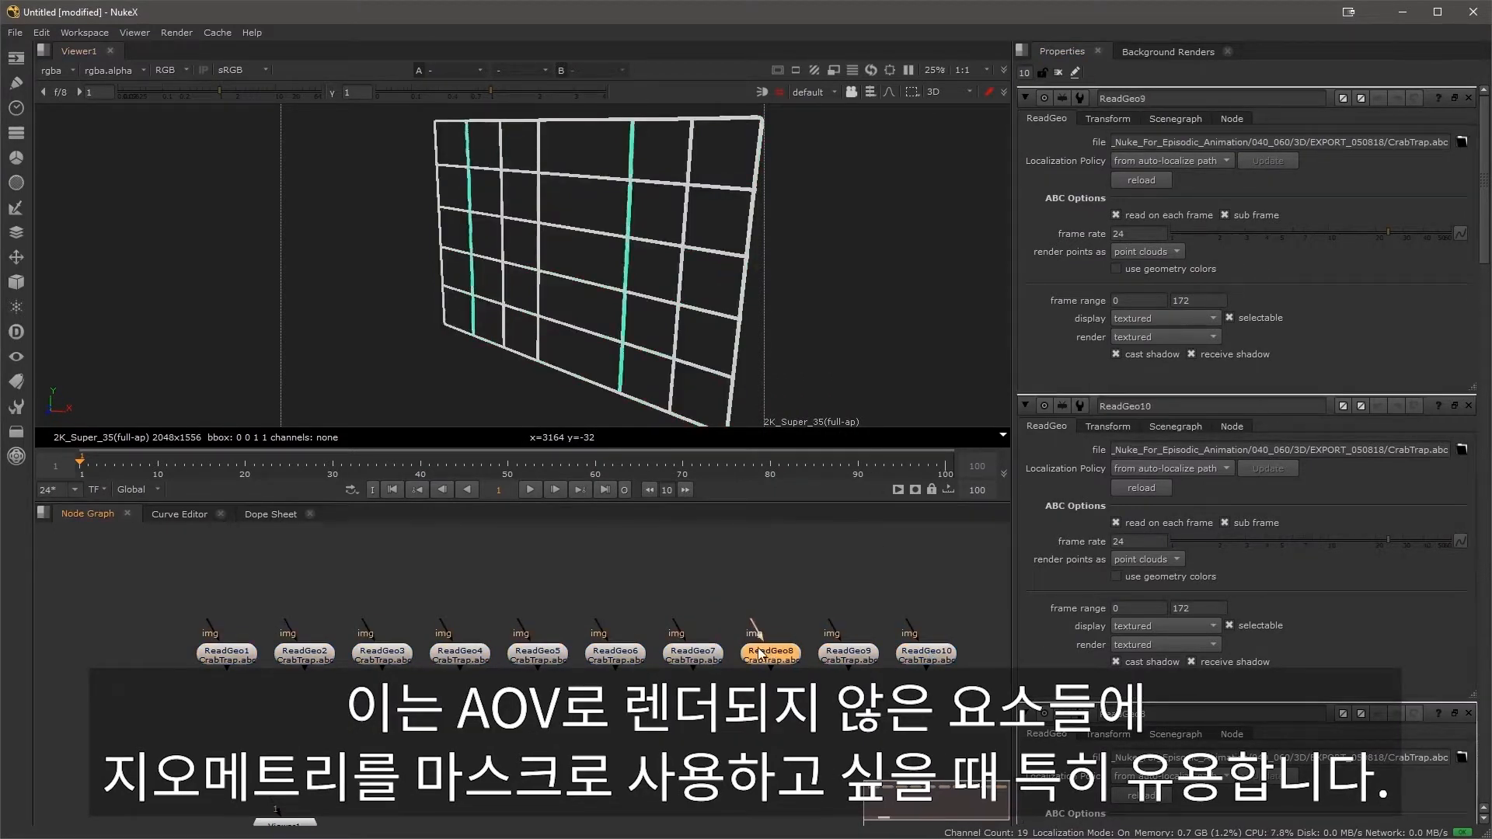
{"action": "left_click", "coordinate": [686, 657]}
{"action": "left_click", "coordinate": [608, 654]}
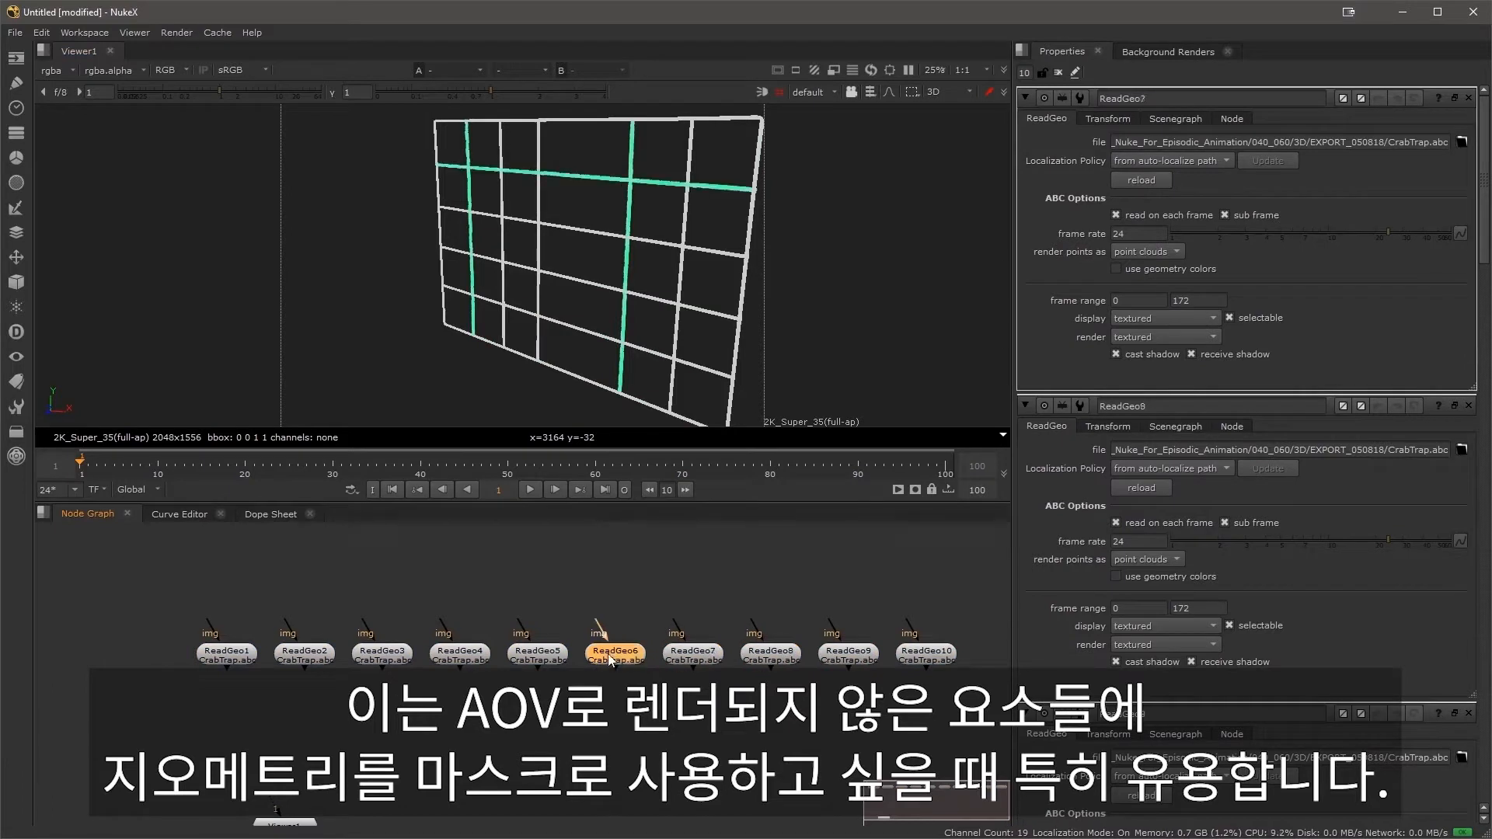
{"action": "left_click", "coordinate": [528, 656]}
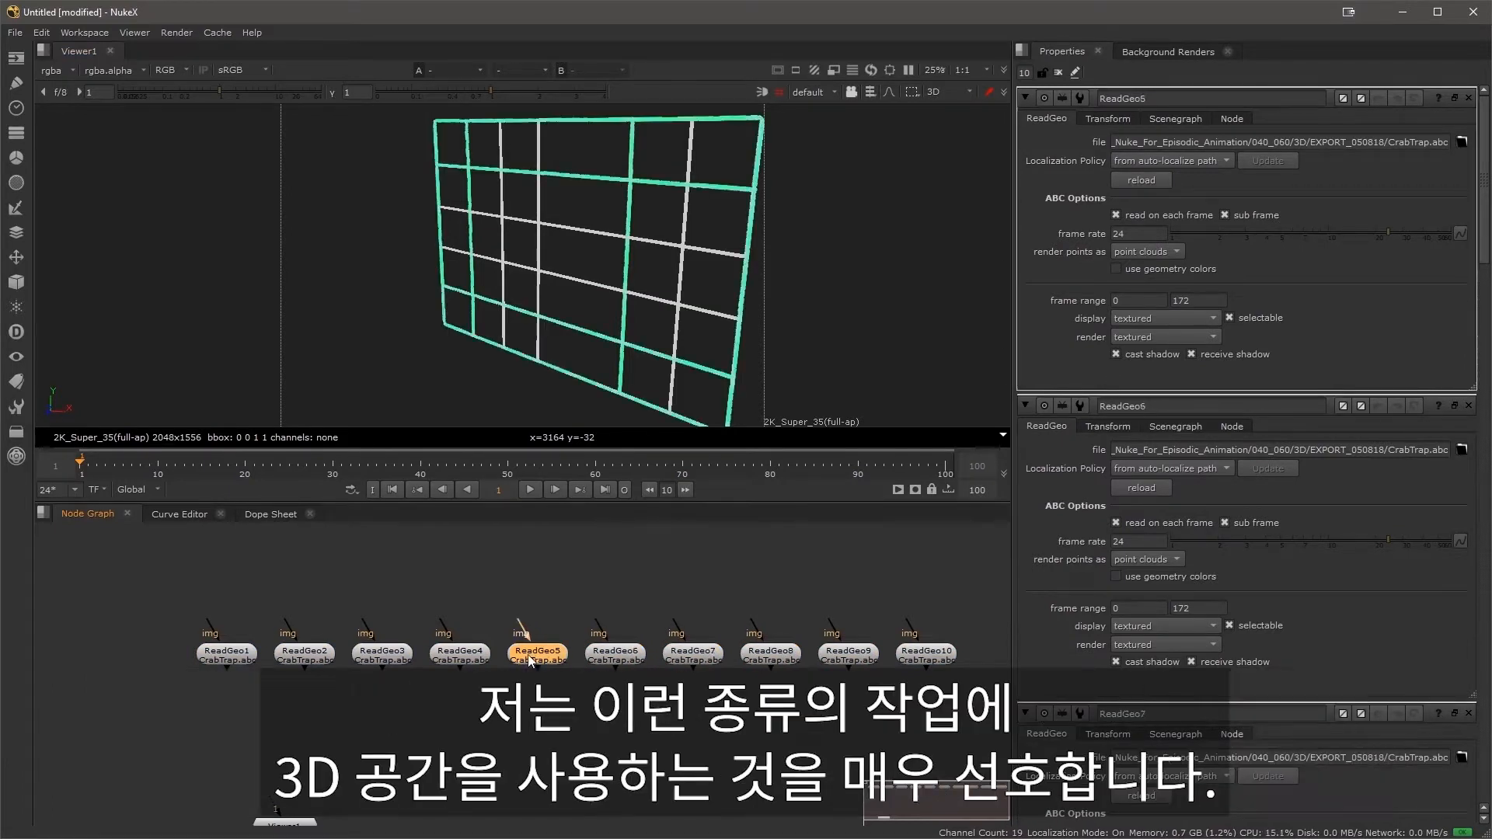
{"action": "left_click", "coordinate": [464, 655]}
{"action": "left_click", "coordinate": [381, 651]}
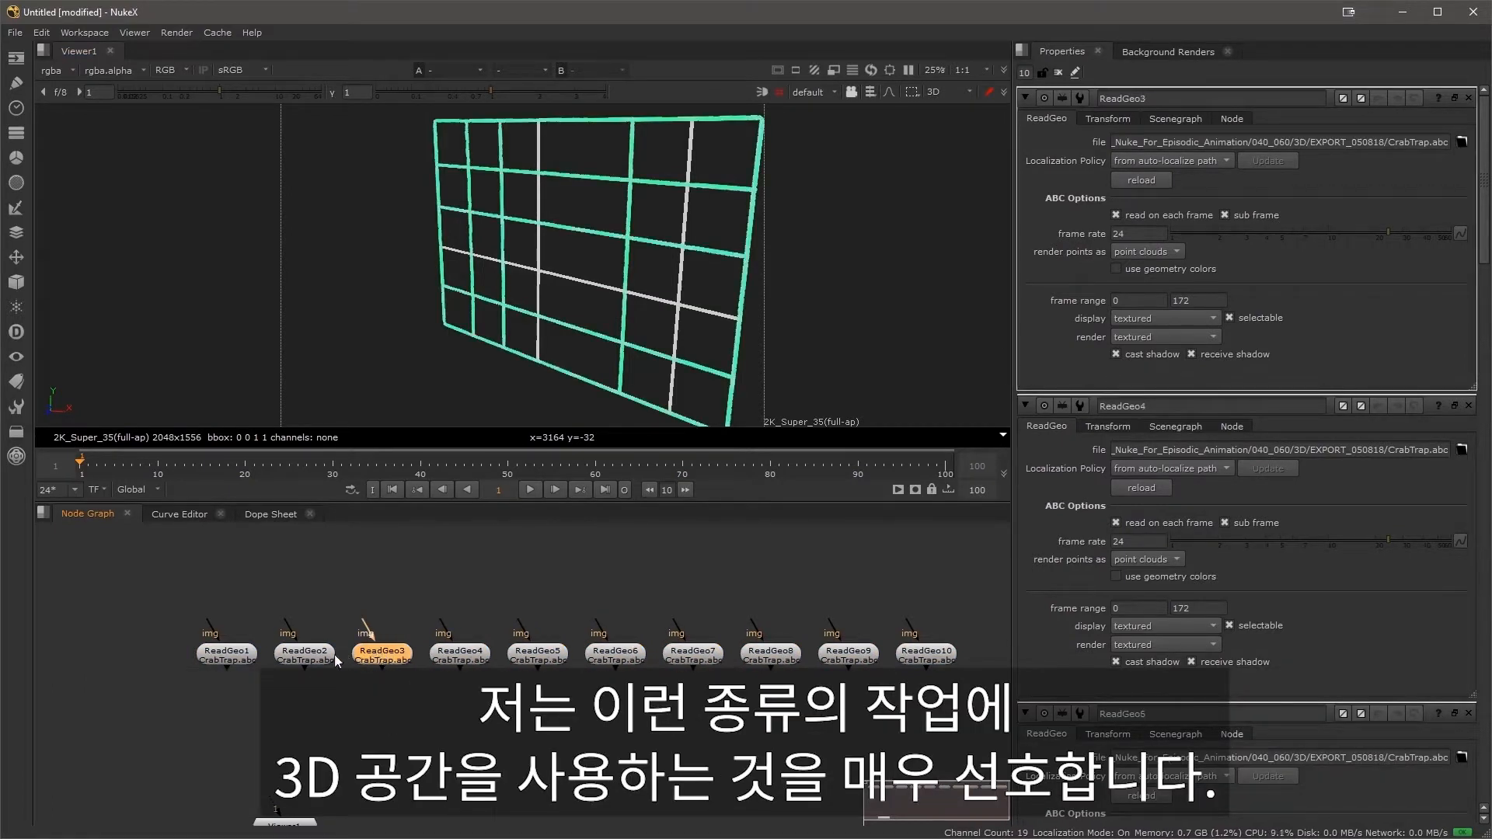
{"action": "left_click", "coordinate": [314, 656]}
{"action": "left_click", "coordinate": [215, 656]}
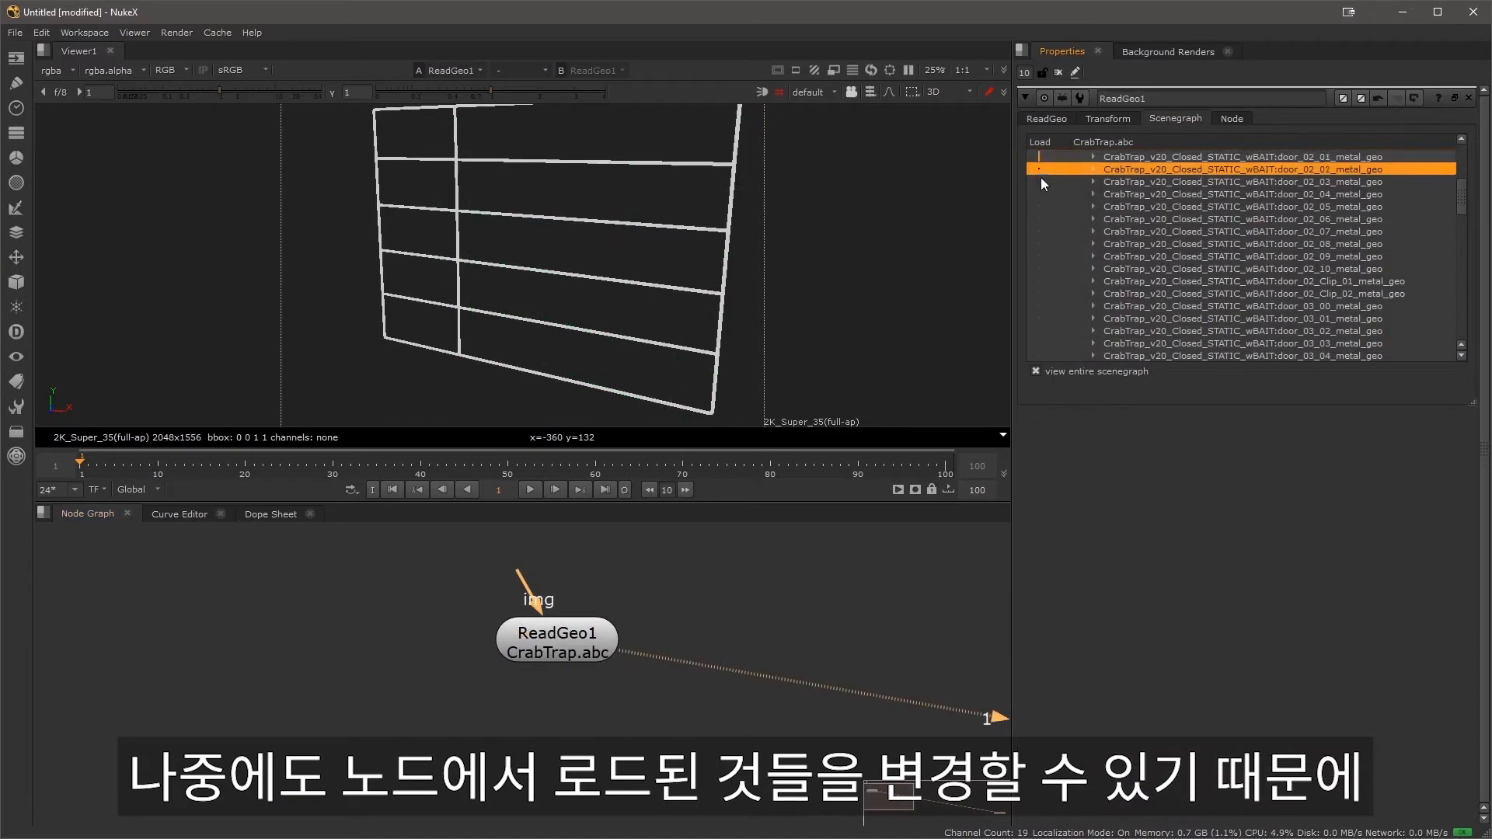
- Load further door parts in ReadGeo1's scenegraph and turn off the view of the entire scenegraph
{"action": "left_click_drag", "start_coordinate": [1041, 177], "coordinate": [1041, 320]}
{"action": "scroll", "coordinate": [1045, 303], "scroll_direction": "down", "scroll_amount": 5}
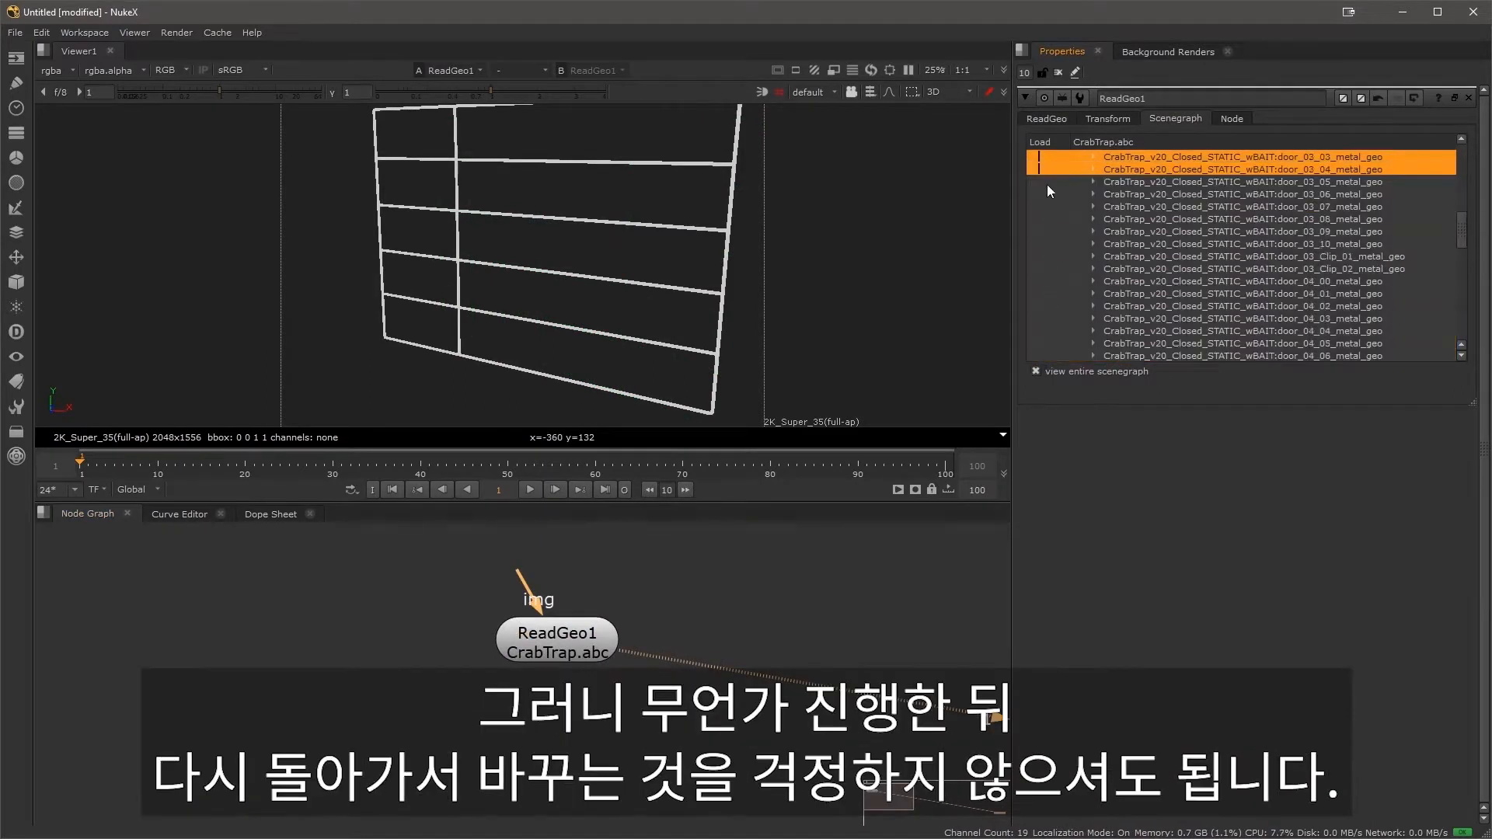
{"action": "left_click_drag", "start_coordinate": [1047, 185], "coordinate": [1037, 368]}
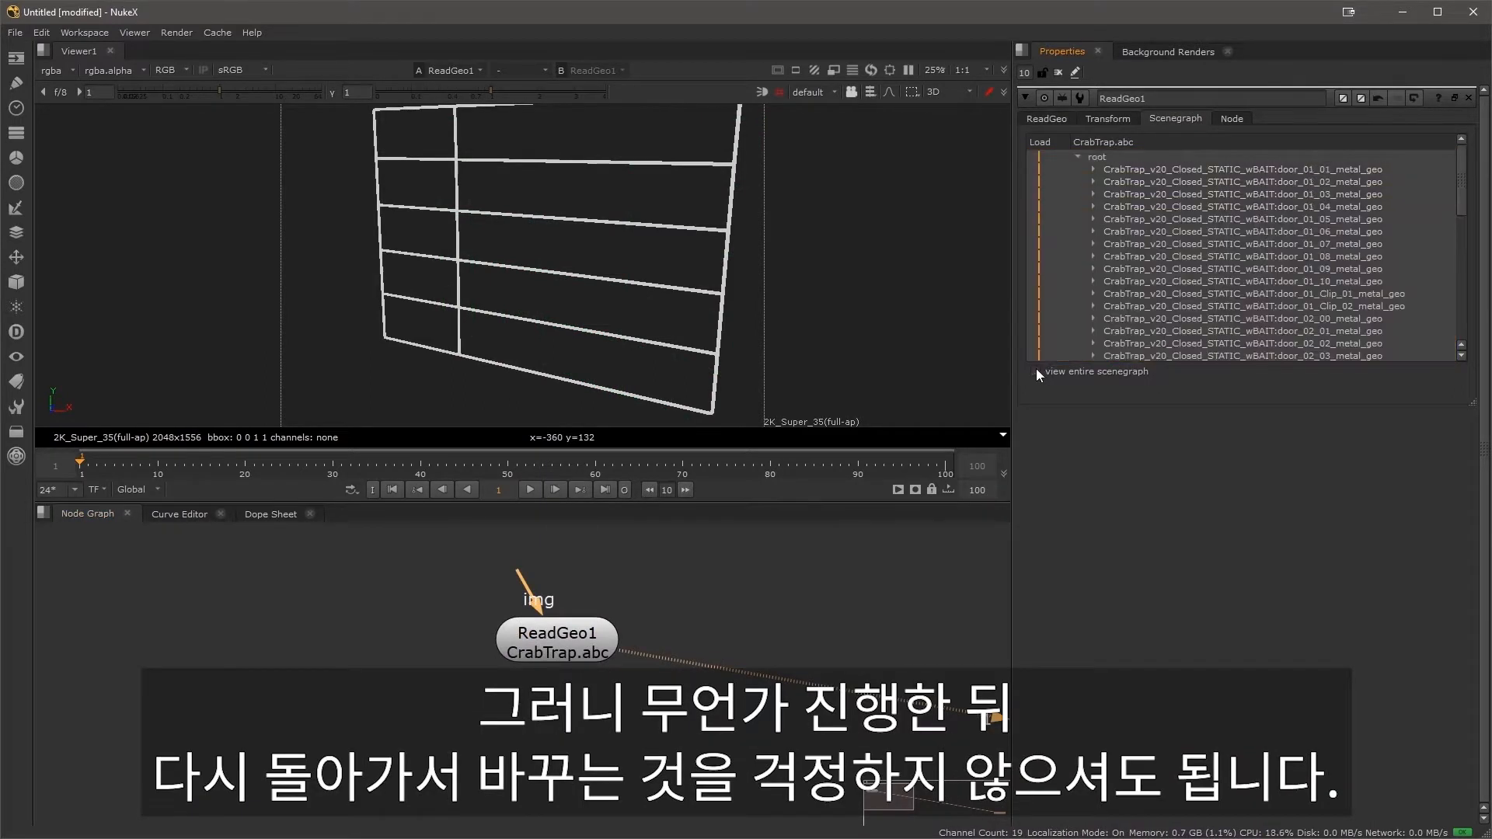
- Check the Locater entry in Trap.abc and import the whole file as an all-in-one node
{"action": "scroll", "coordinate": [699, 254], "scroll_direction": "down", "scroll_amount": 5}
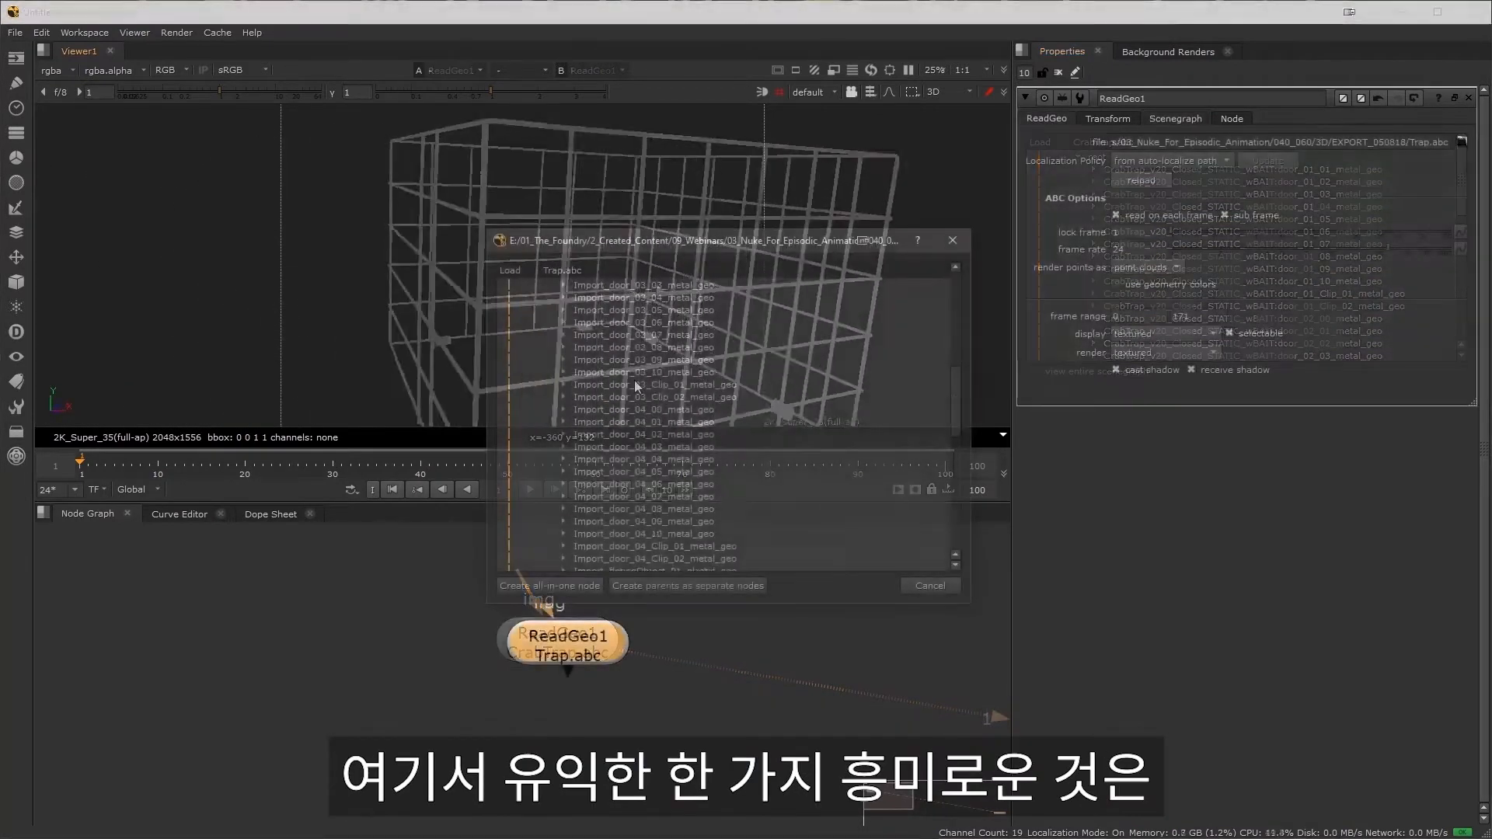
{"action": "scroll", "coordinate": [632, 383], "scroll_direction": "down", "scroll_amount": 15}
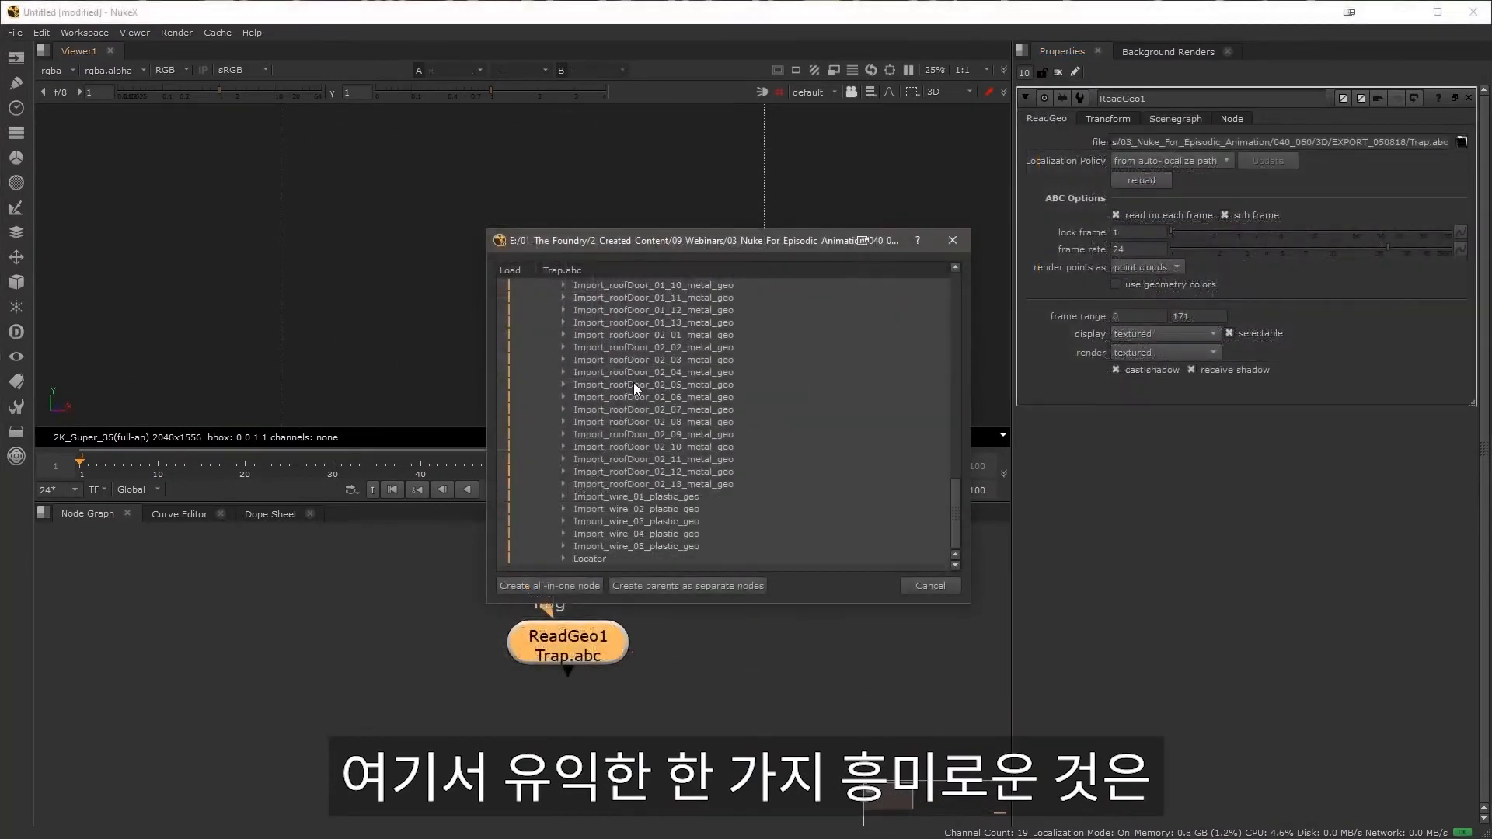
{"action": "left_click", "coordinate": [562, 557]}
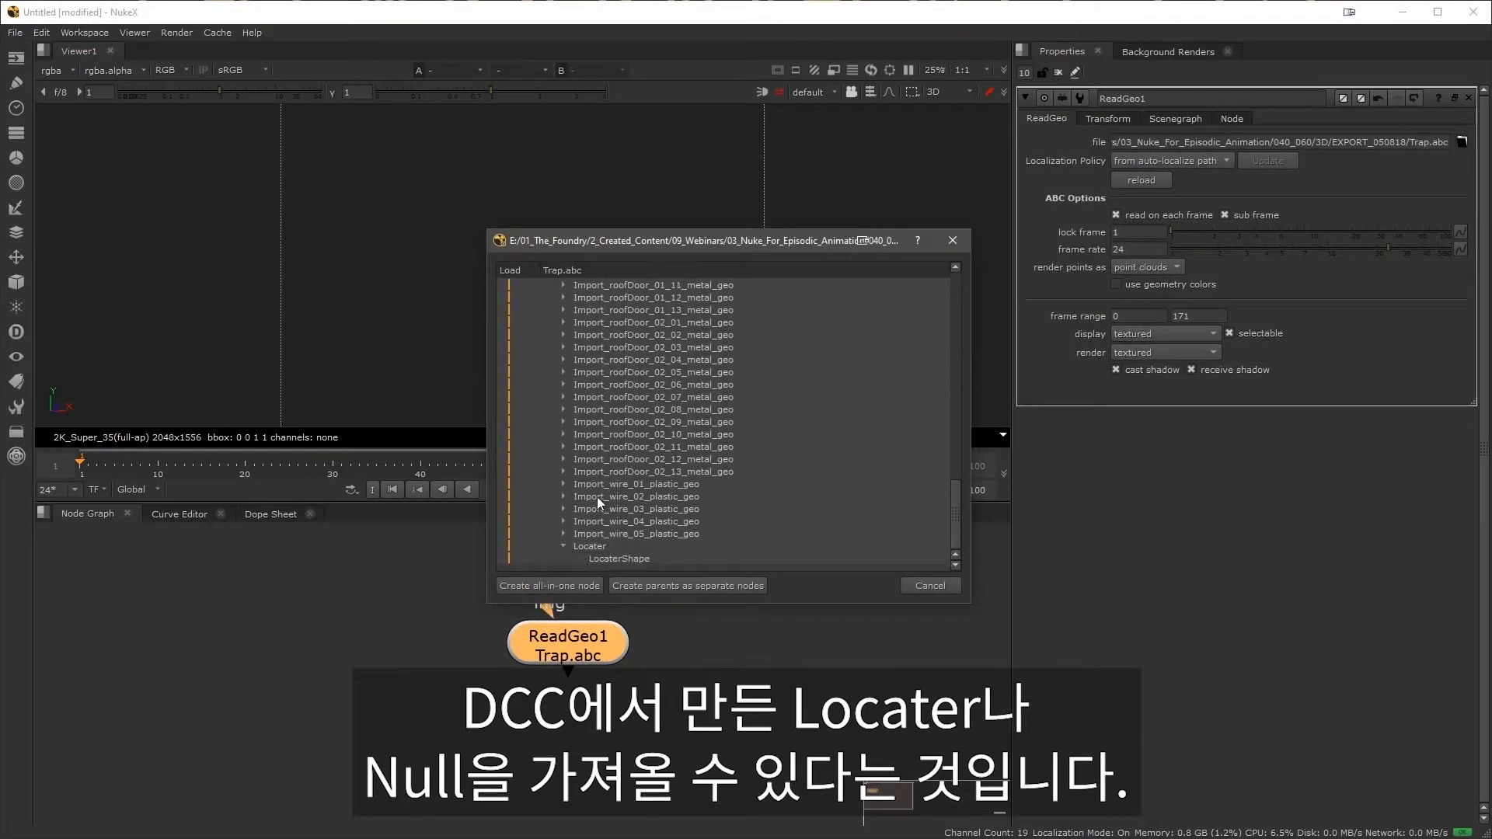
{"action": "left_click", "coordinate": [563, 582]}
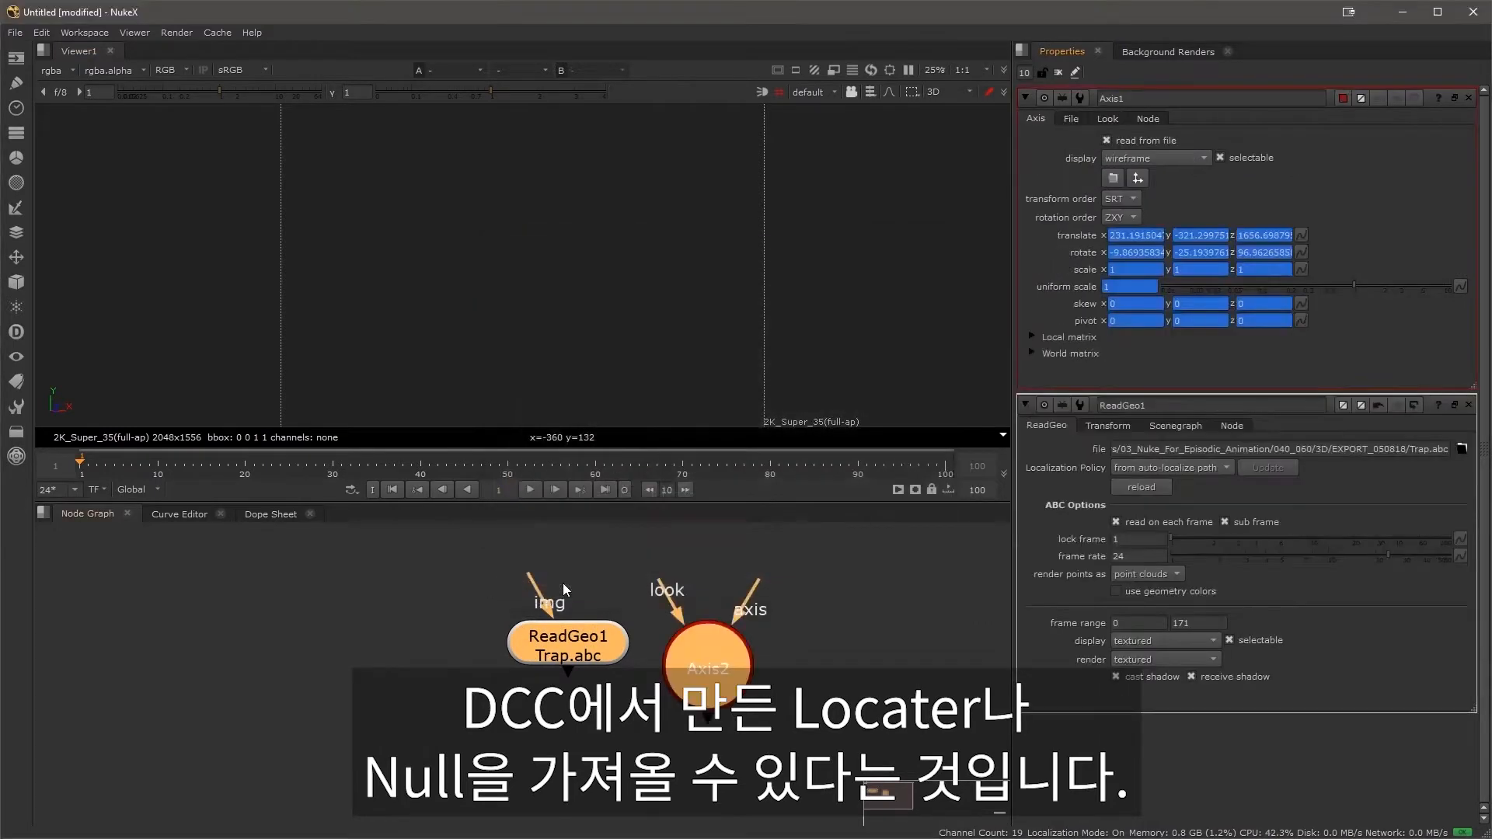
- Find the imported axis at the trap's bottom corner and show the Axis1 node in the viewer
{"action": "left_click", "coordinate": [868, 630]}
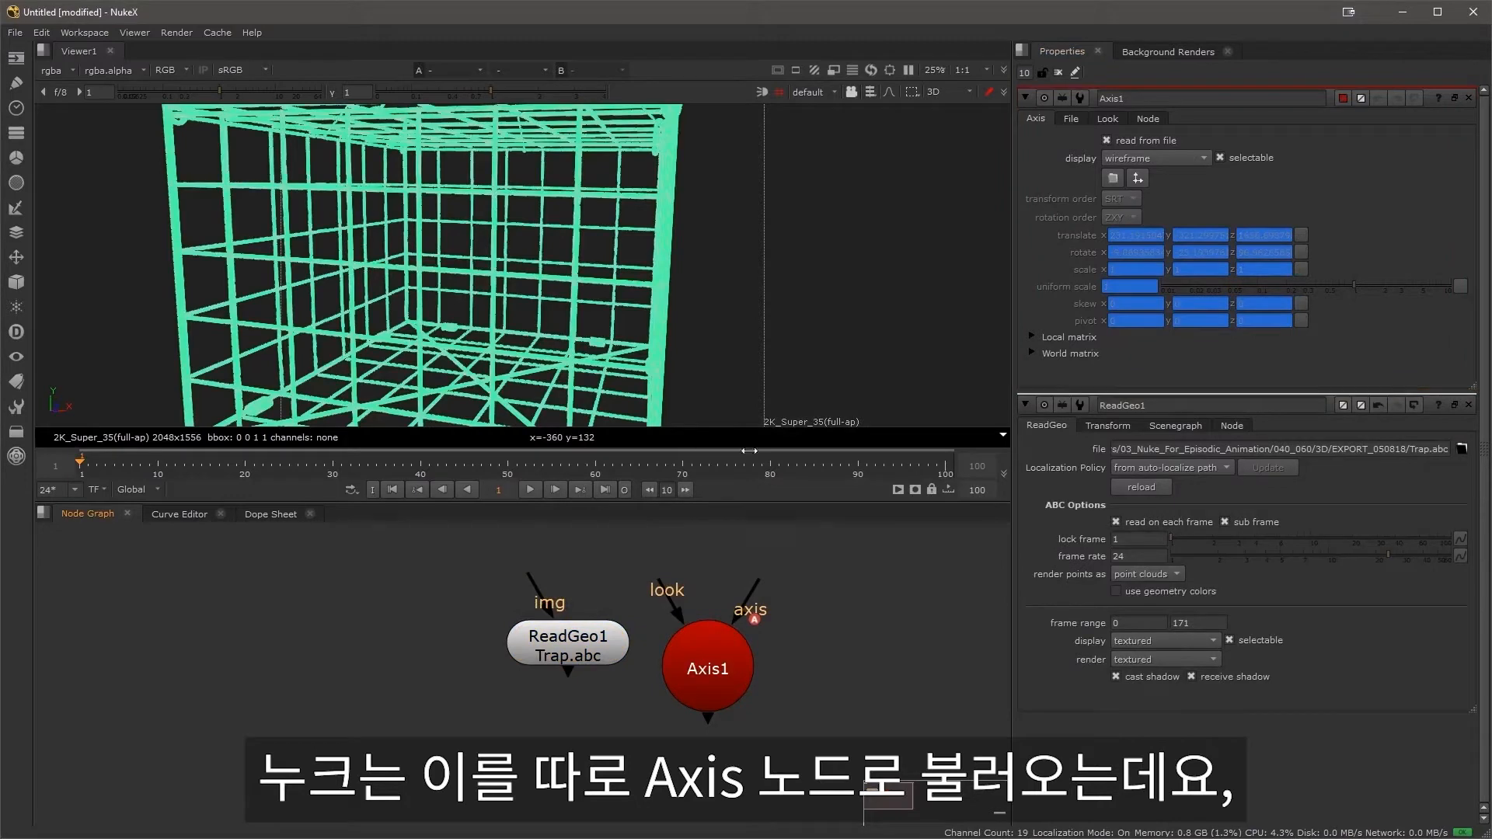
{"action": "left_click_drag", "start_coordinate": [696, 360], "coordinate": [689, 260], "text": "alt"}
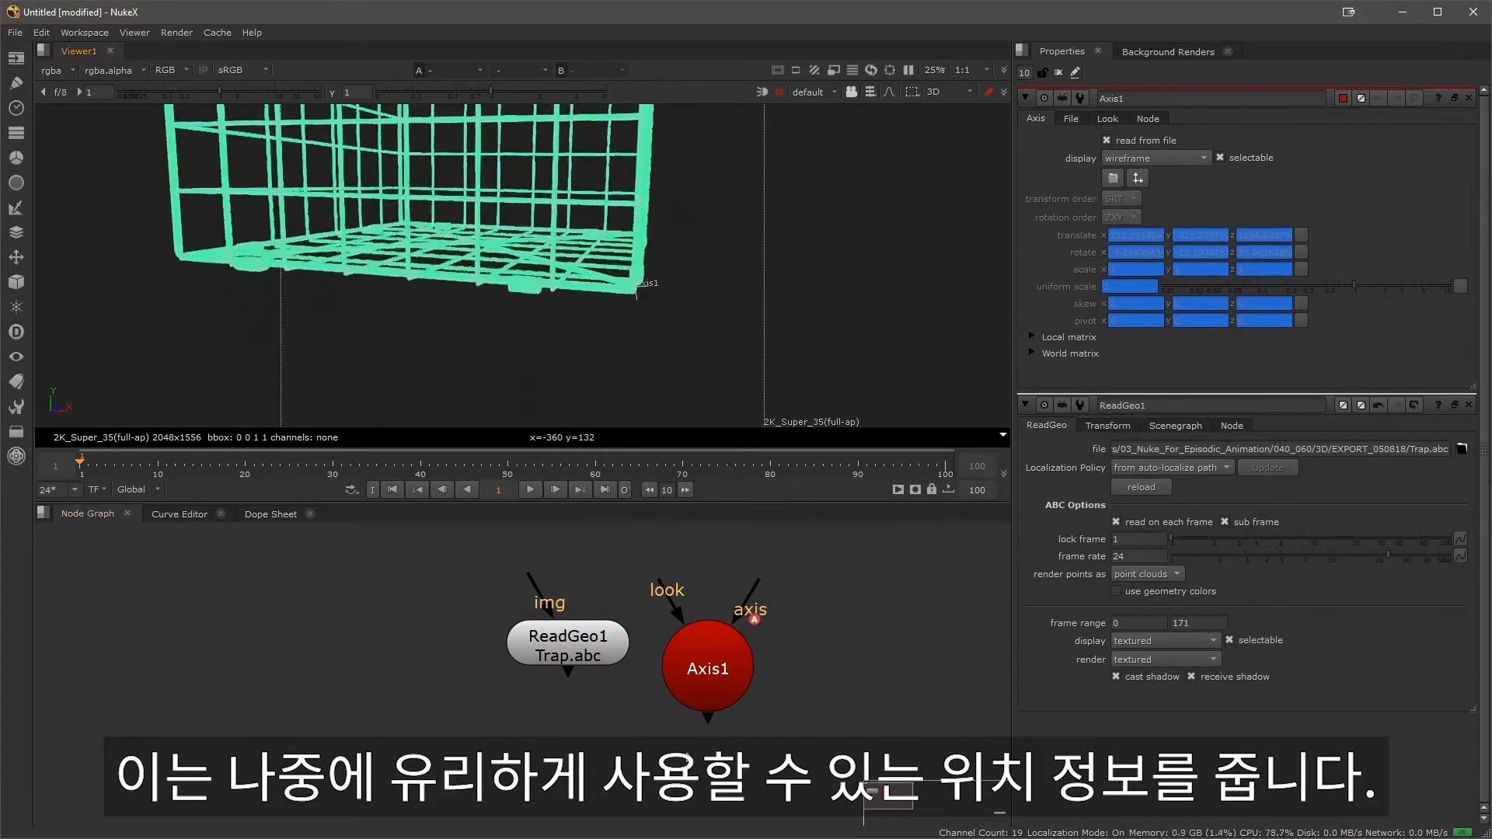
{"action": "left_click", "coordinate": [697, 685]}
{"action": "key", "text": "1"}
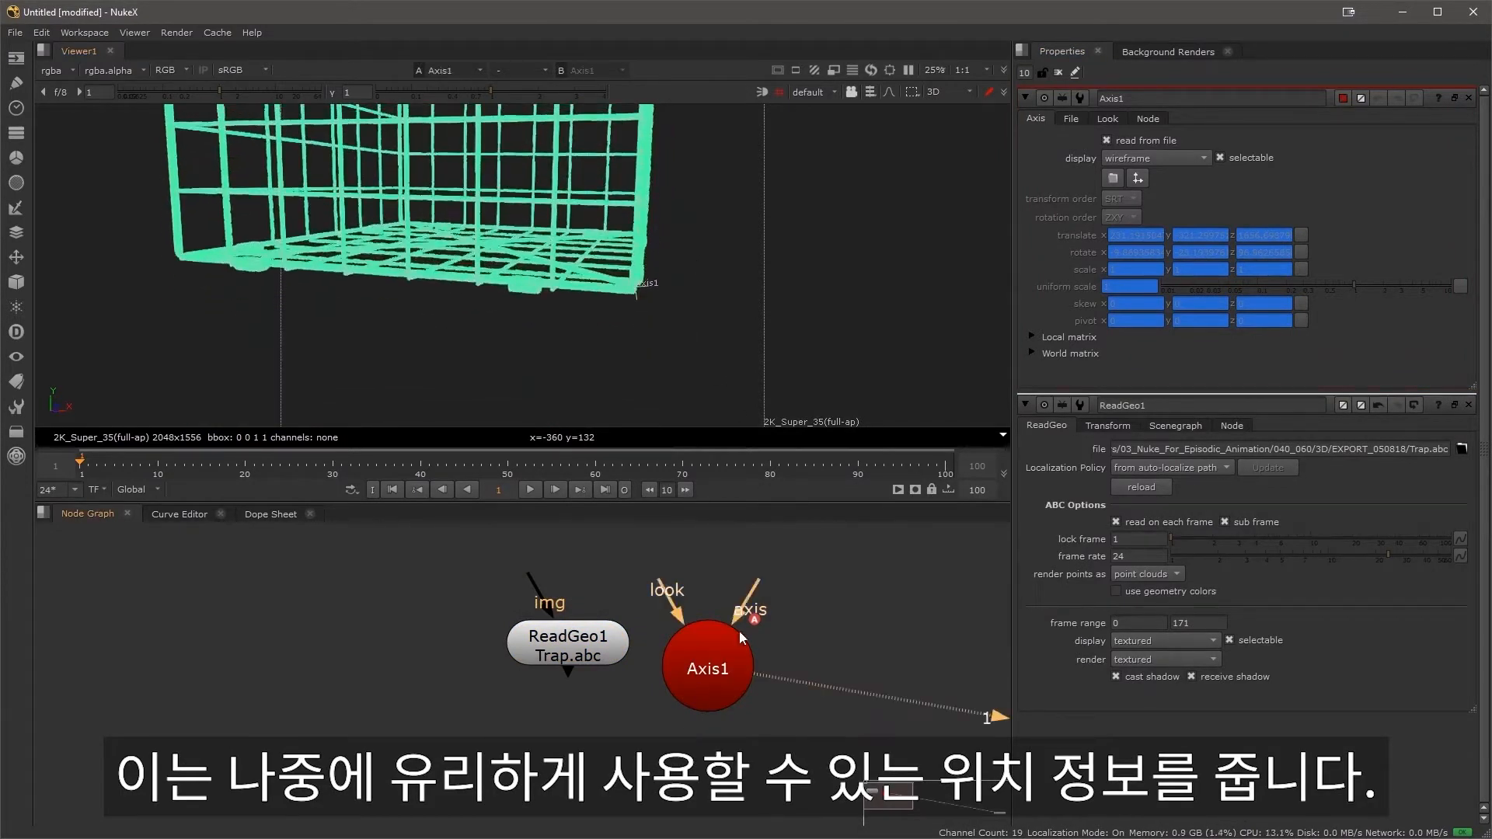
- Set the project frame range to 100–200 and scrub the timeline to examine Axis1's motion
{"action": "left_click", "coordinate": [1058, 74]}
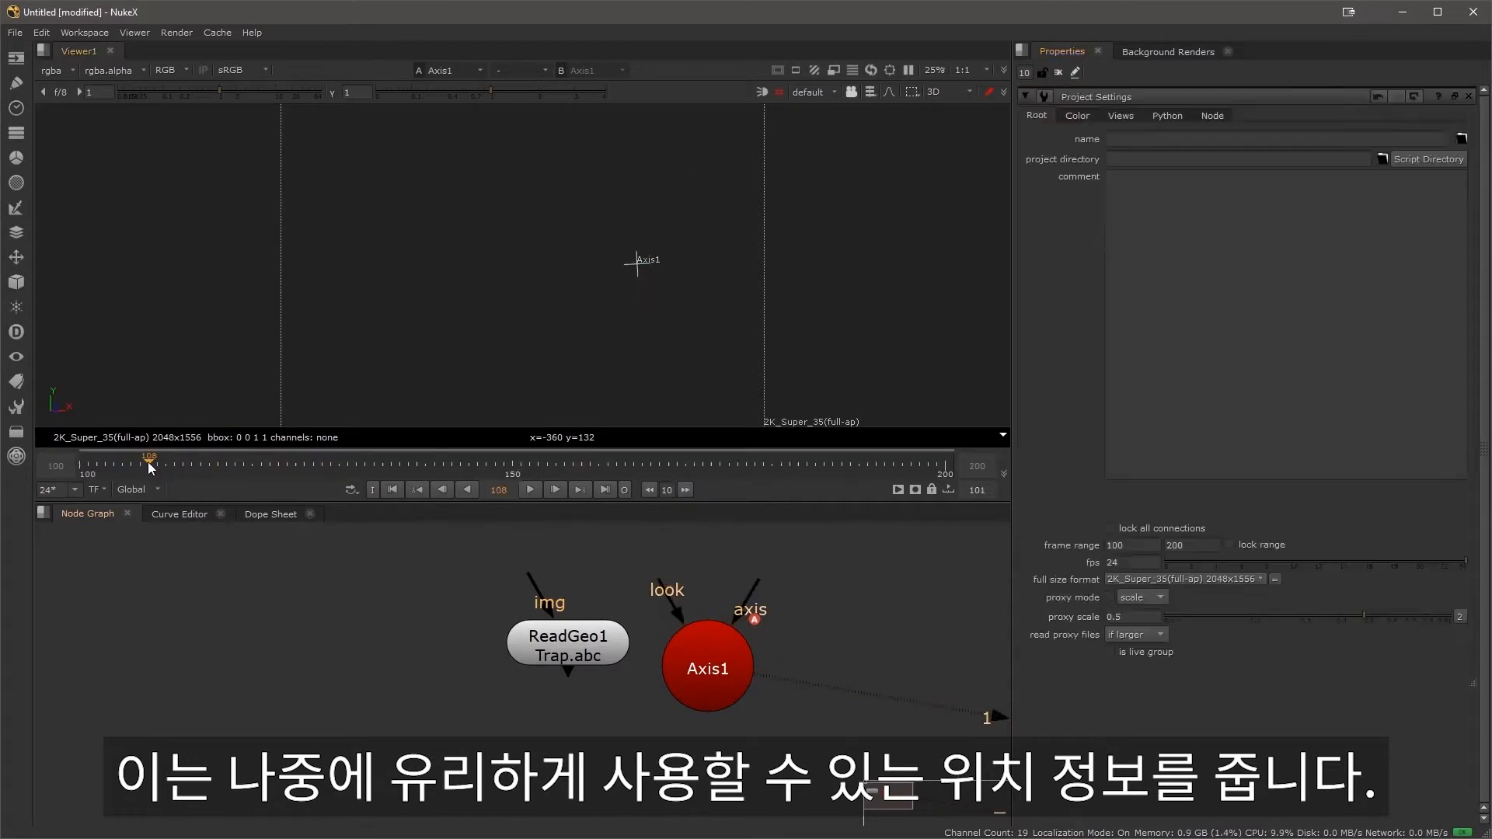
{"action": "left_click_drag", "start_coordinate": [326, 462], "coordinate": [751, 470]}
{"action": "left_click_drag", "start_coordinate": [449, 467], "coordinate": [287, 463]}
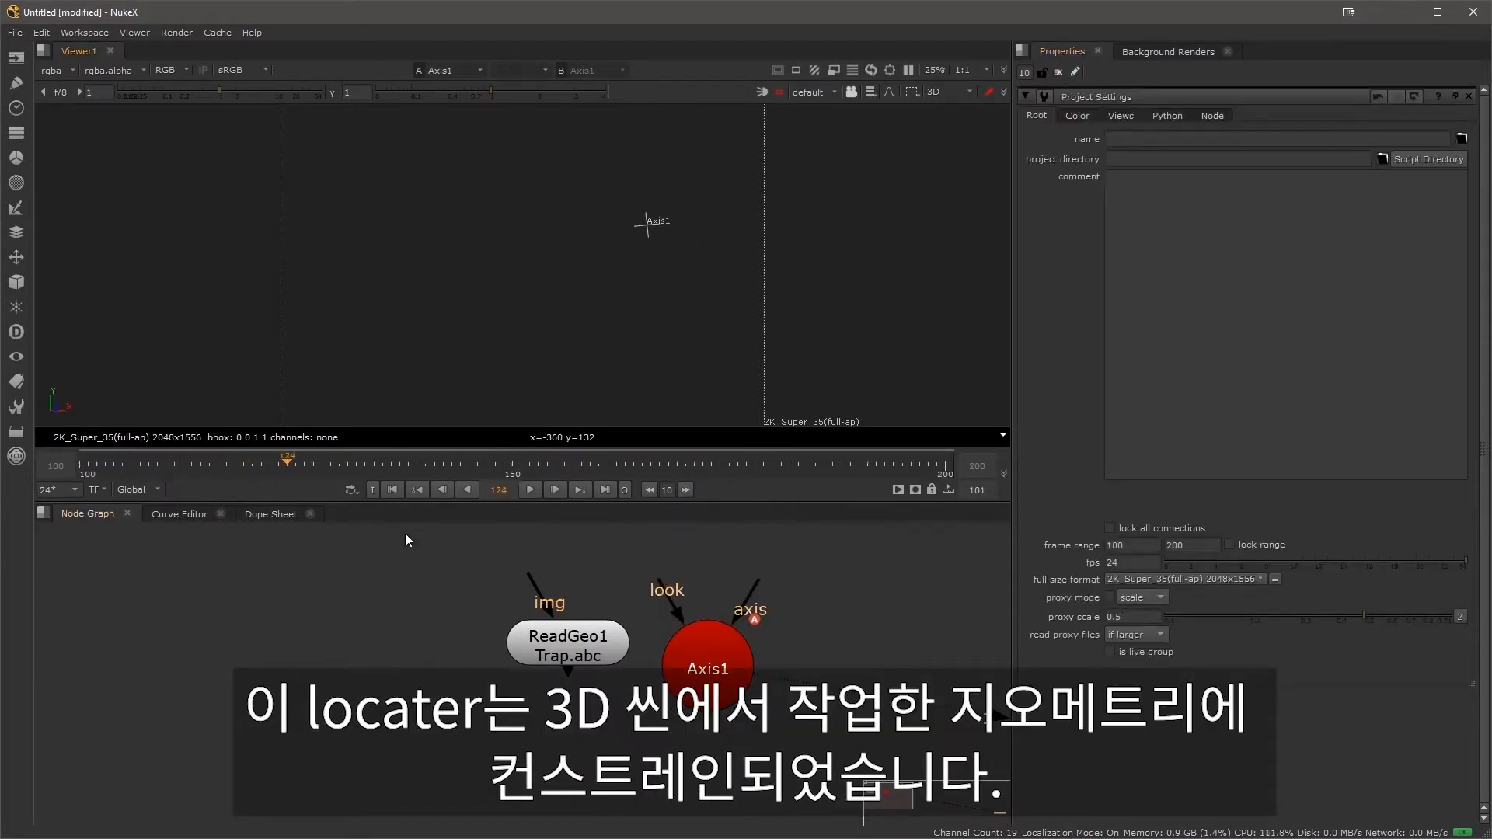
- Display the ReadGeo1 trap geometry alongside Axis1 and scrub the timeline to examine how they move together
{"action": "double_click", "coordinate": [561, 639]}
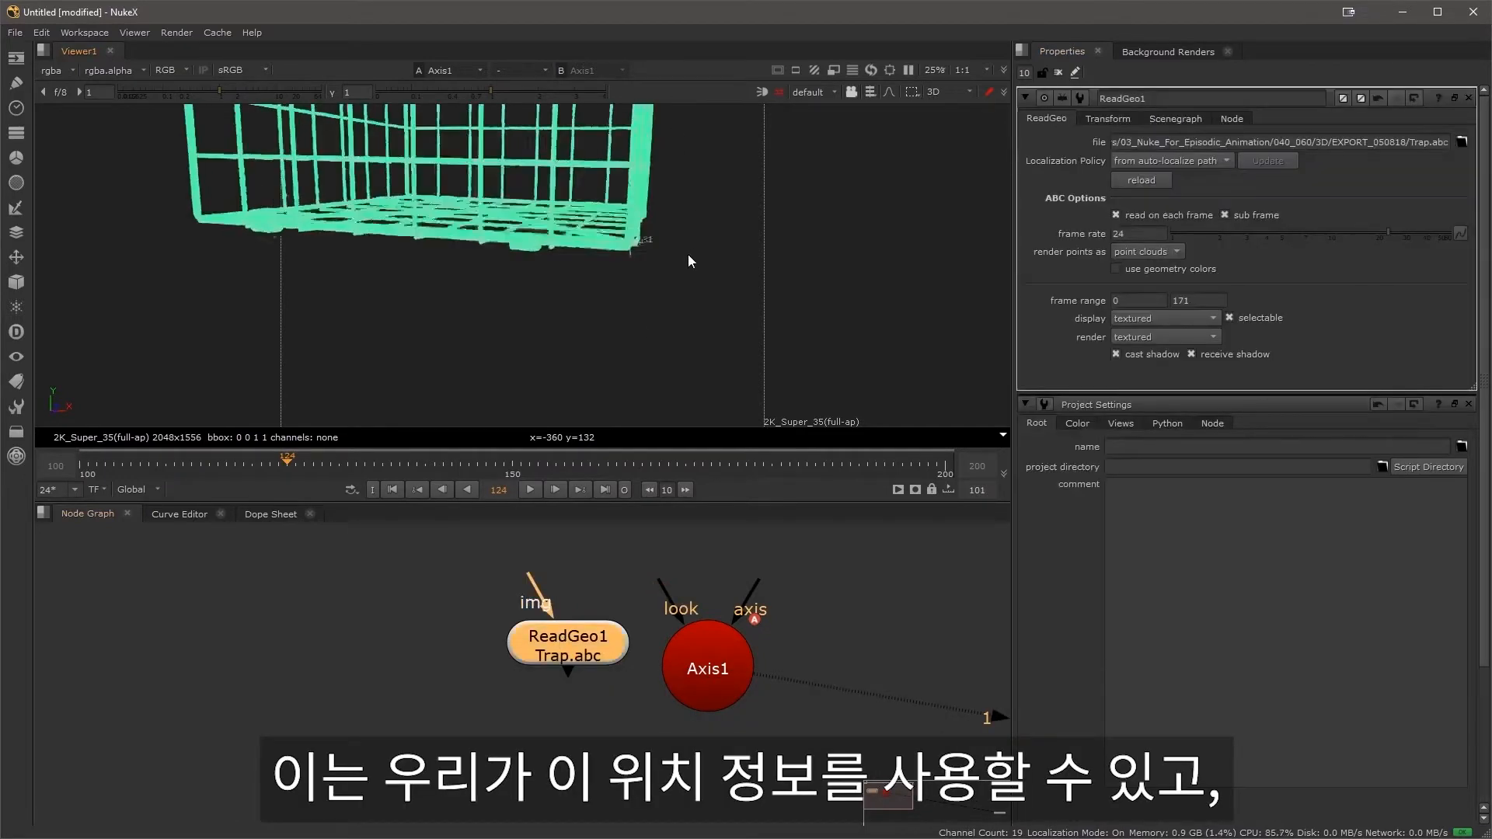
{"action": "scroll", "coordinate": [637, 282], "scroll_direction": "up", "scroll_amount": 5}
{"action": "left_click_drag", "start_coordinate": [293, 463], "coordinate": [302, 461]}
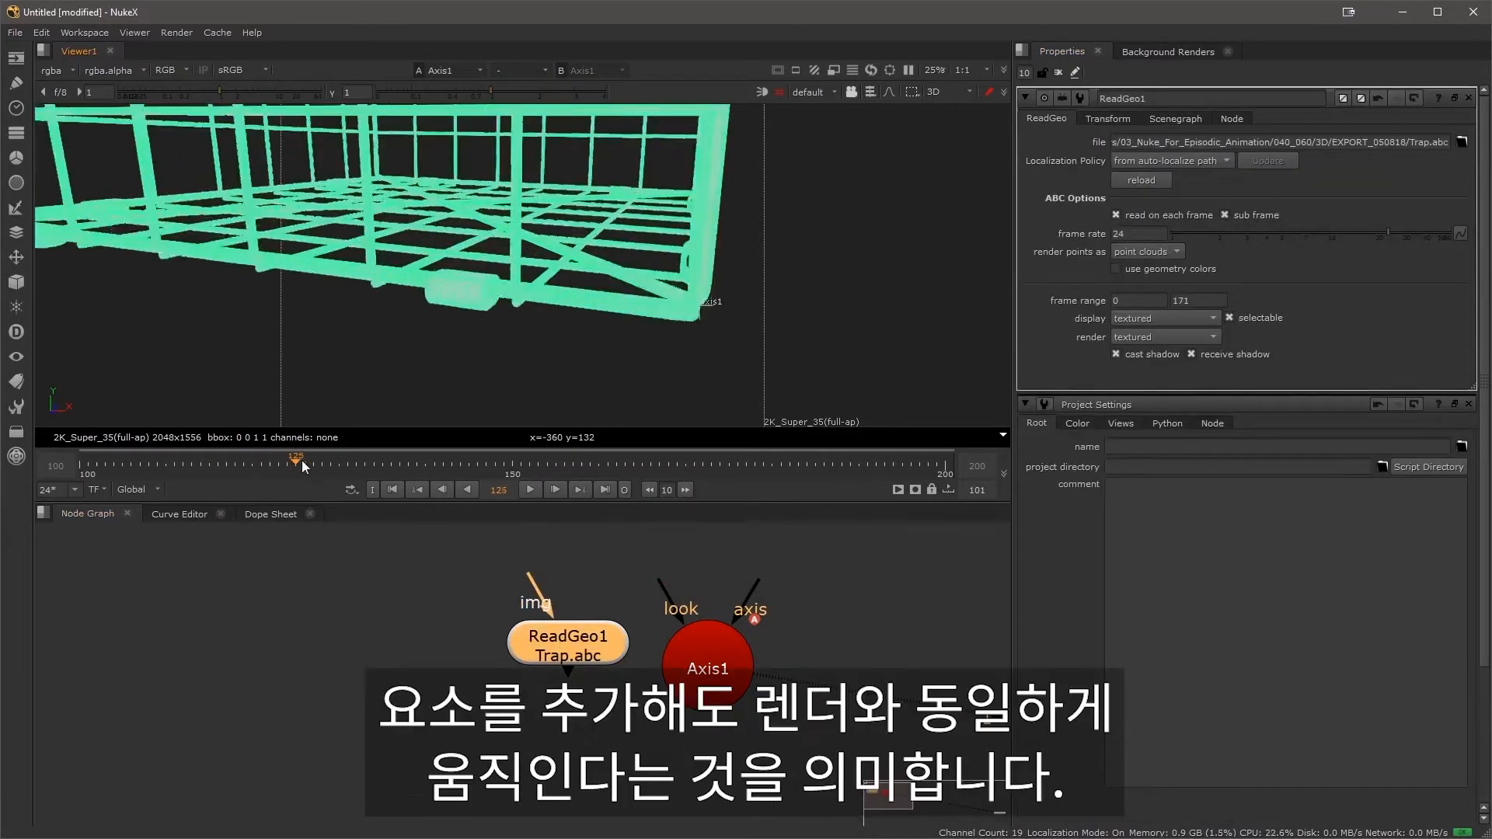
{"action": "mouse_move", "coordinate": [421, 460]}
{"action": "left_mouse_down"}
{"action": "mouse_move", "coordinate": [620, 456]}
{"action": "mouse_move", "coordinate": [422, 456]}
{"action": "left_mouse_up"}
{"action": "left_click_drag", "start_coordinate": [285, 455], "coordinate": [231, 456]}
{"action": "left_click", "coordinate": [704, 388]}
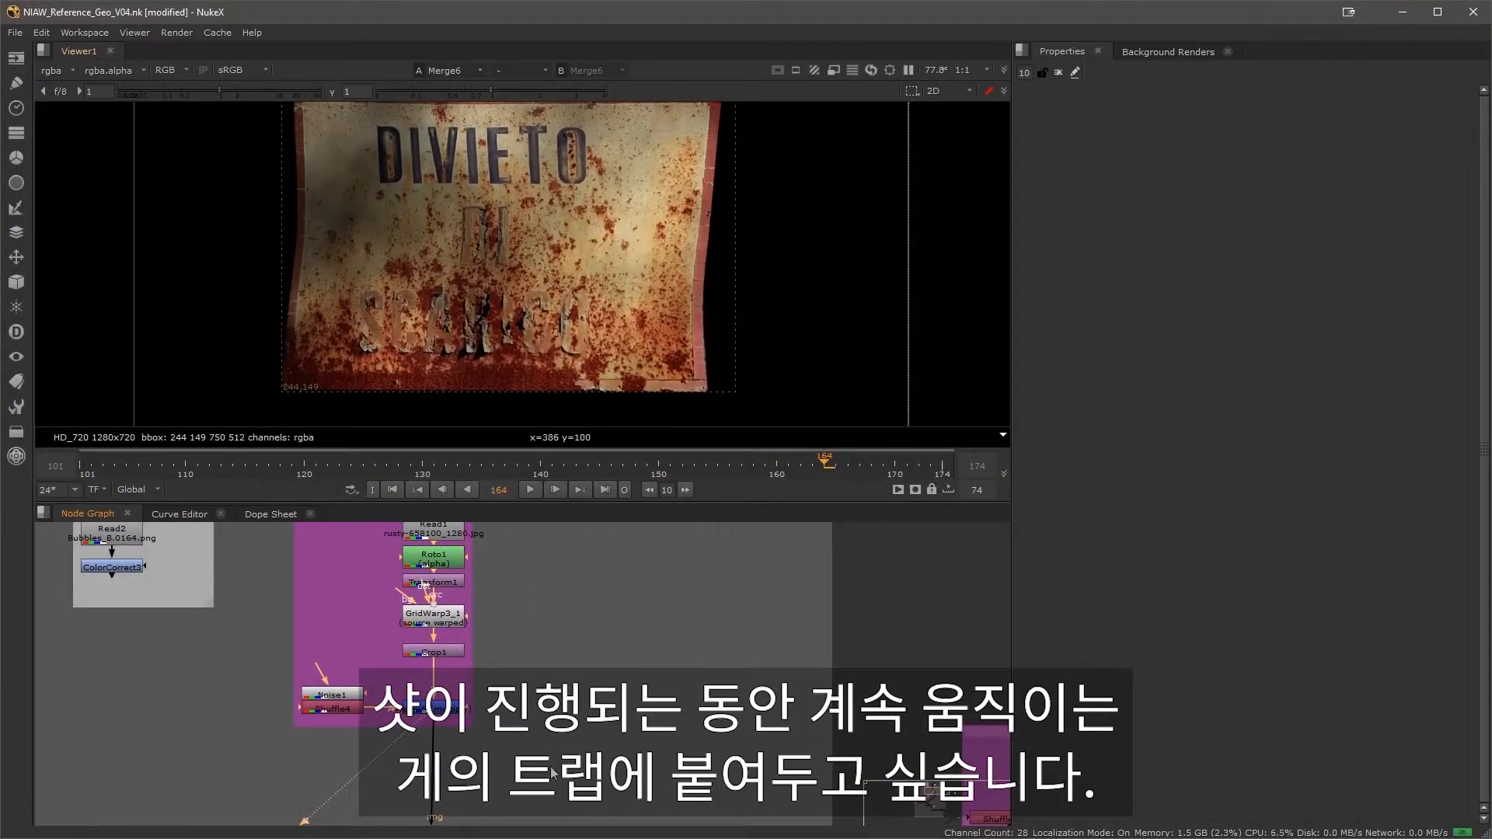
- Show the Card2 node below the sign's Merge in the viewer and examine the sign in 3D space
{"action": "middle_click_drag", "start_coordinate": [549, 777], "coordinate": [569, 677]}
{"action": "middle_click_drag", "start_coordinate": [505, 759], "coordinate": [553, 703]}
{"action": "scroll", "coordinate": [548, 709], "scroll_direction": "up", "scroll_amount": 2}
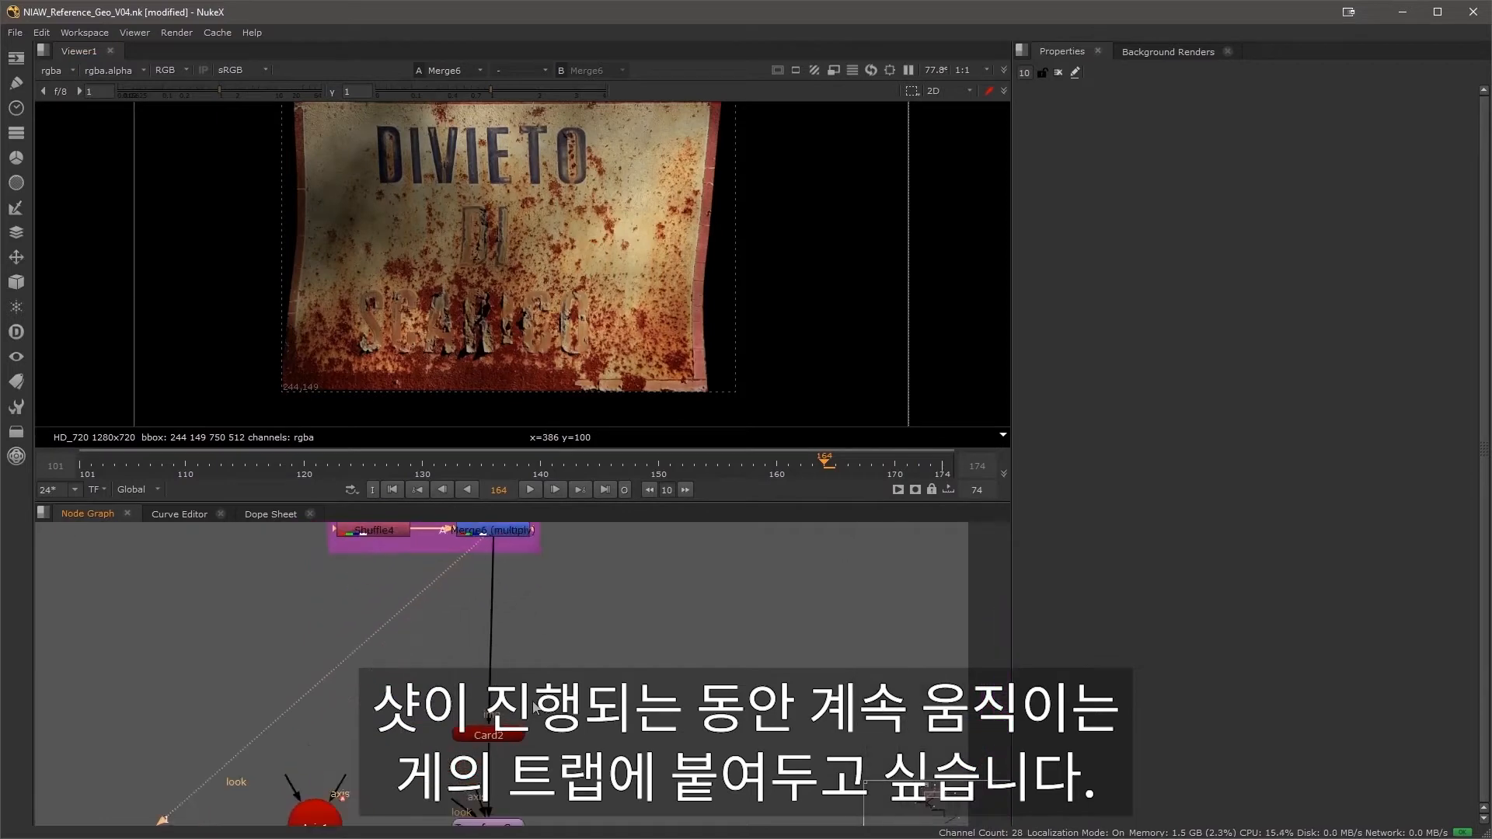
{"action": "left_click", "coordinate": [496, 742]}
{"action": "key", "text": "1"}
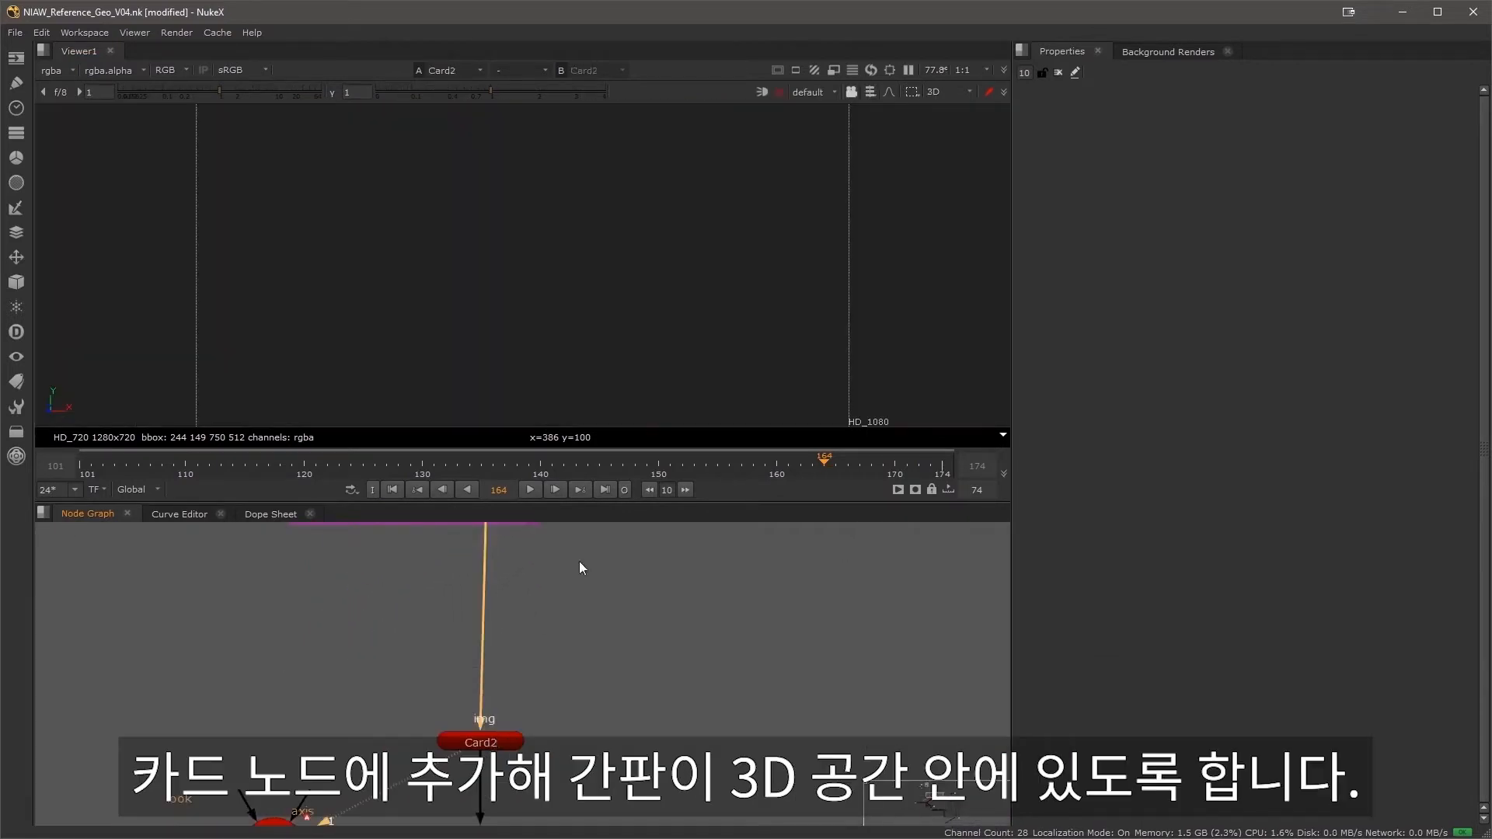
{"action": "left_click_drag", "start_coordinate": [752, 277], "coordinate": [665, 358], "text": "ctrl"}
- Add a TransformGeo node below Card2 and connect its axis input to Axis1
{"action": "middle_click_drag", "start_coordinate": [536, 764], "coordinate": [605, 642]}
{"action": "left_click", "coordinate": [557, 729]}
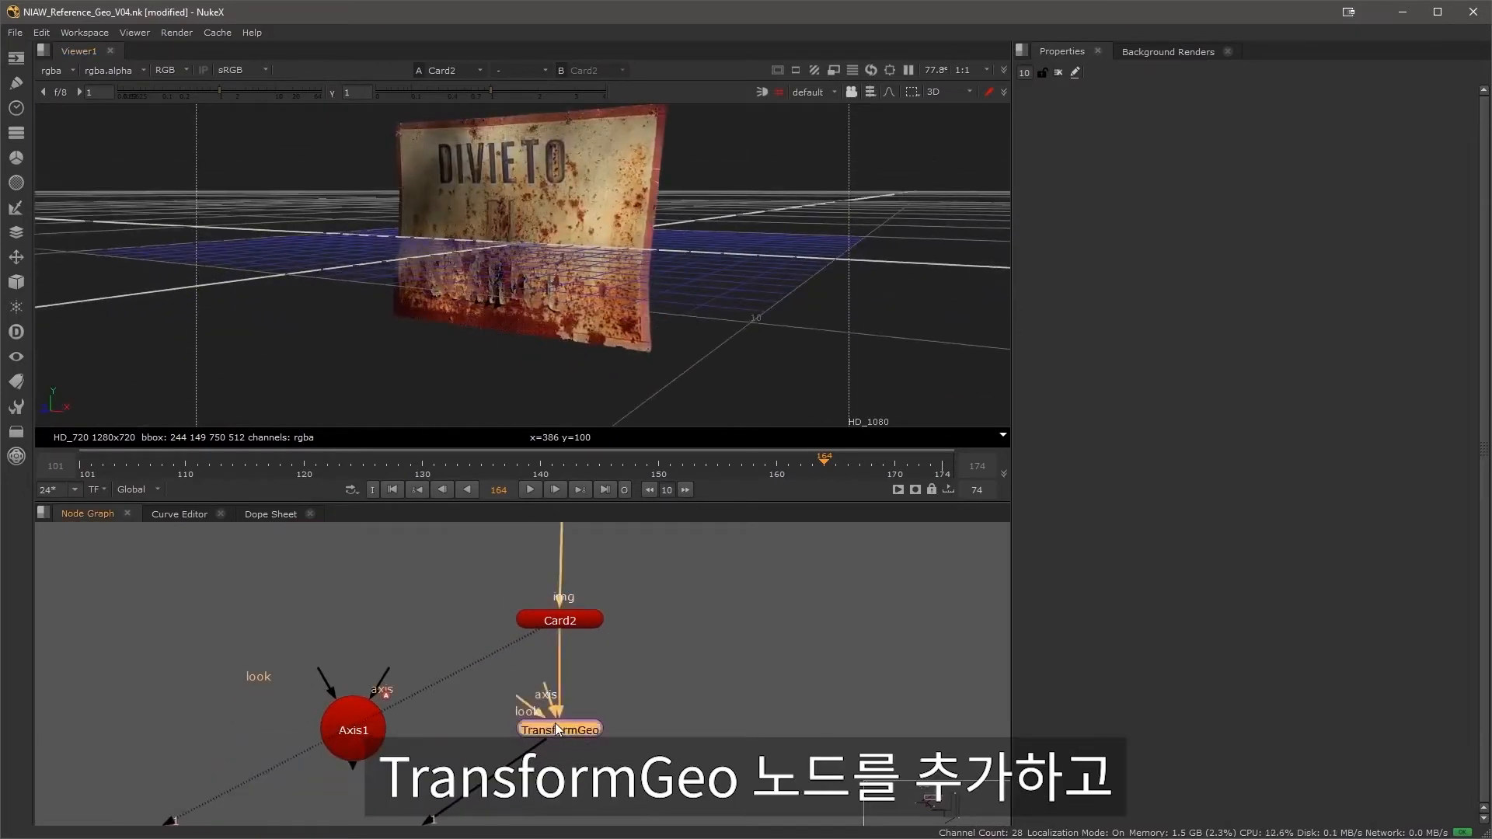
{"action": "left_click_drag", "start_coordinate": [547, 687], "coordinate": [352, 744]}
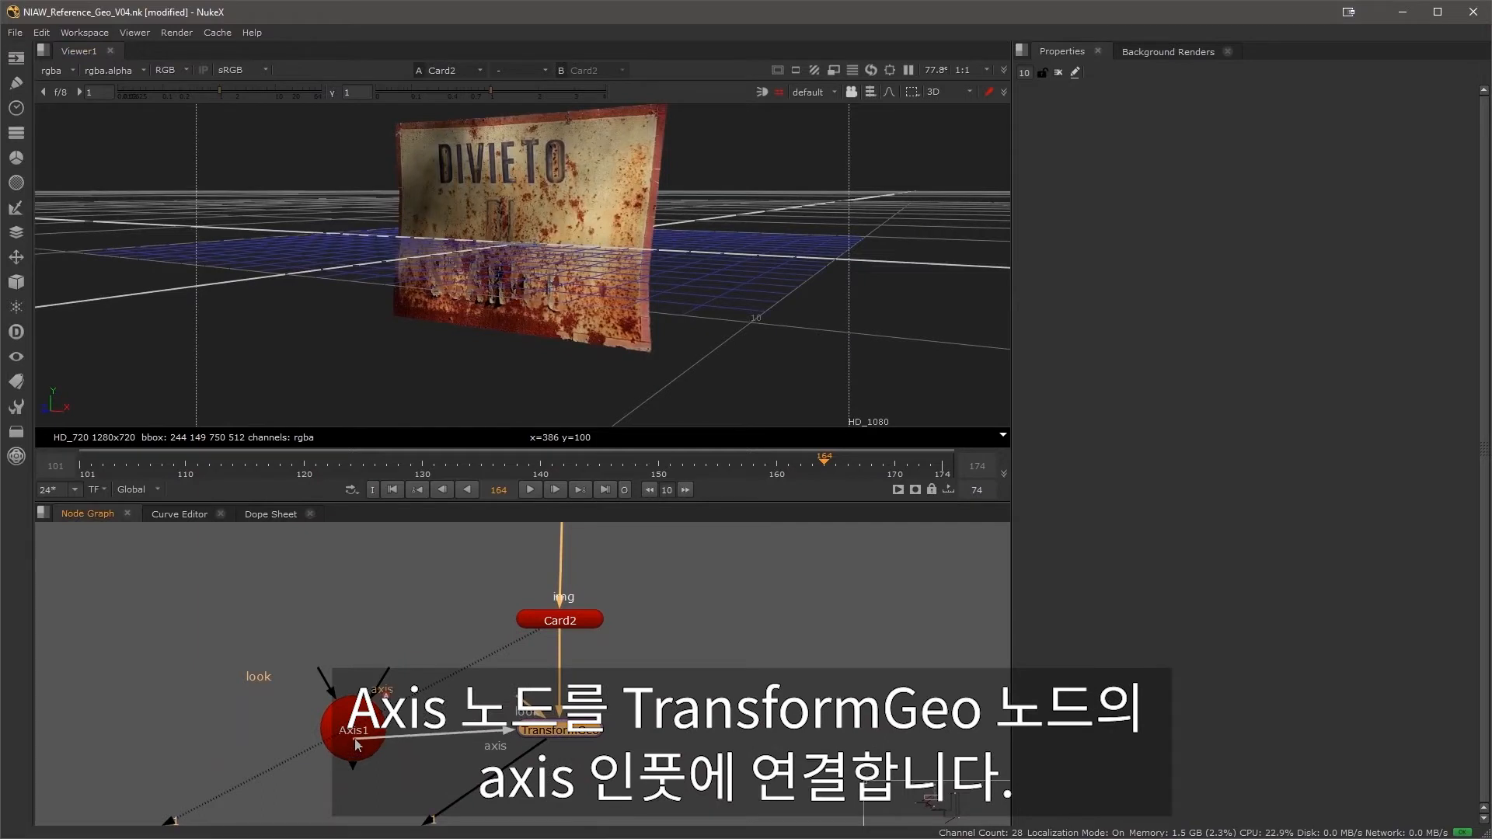
- Show the TransformGeo node in the viewer, frame the sign and scrub the timeline to check its motion
{"action": "key", "text": "1"}
{"action": "left_click", "coordinate": [596, 257]}
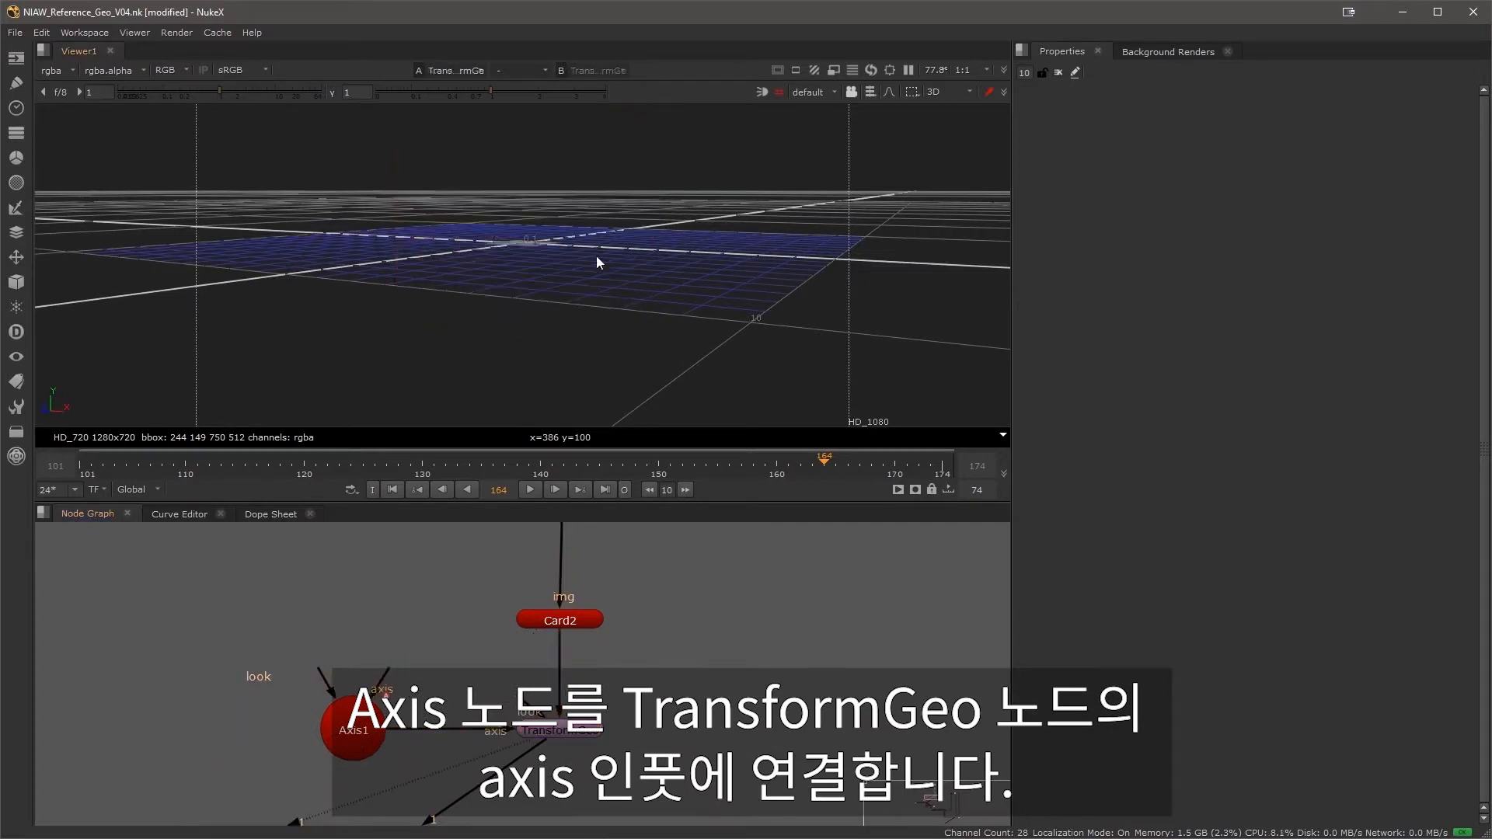
{"action": "key", "text": "f"}
{"action": "left_click_drag", "start_coordinate": [401, 457], "coordinate": [114, 453]}
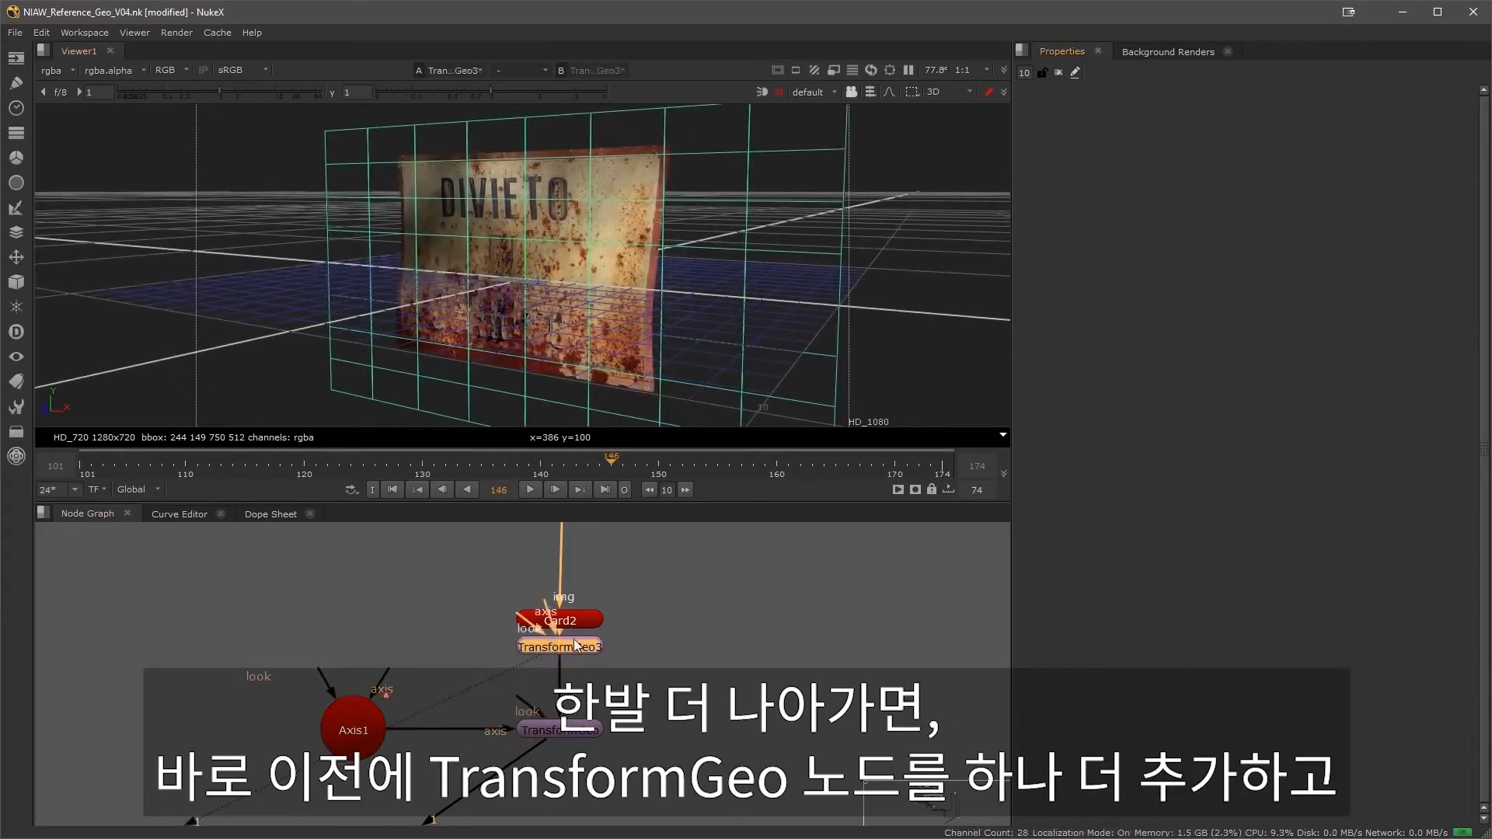
- Set the y pivot of the TransformGeo3 node below Card2 to 4.5
{"action": "double_click", "coordinate": [575, 645]}
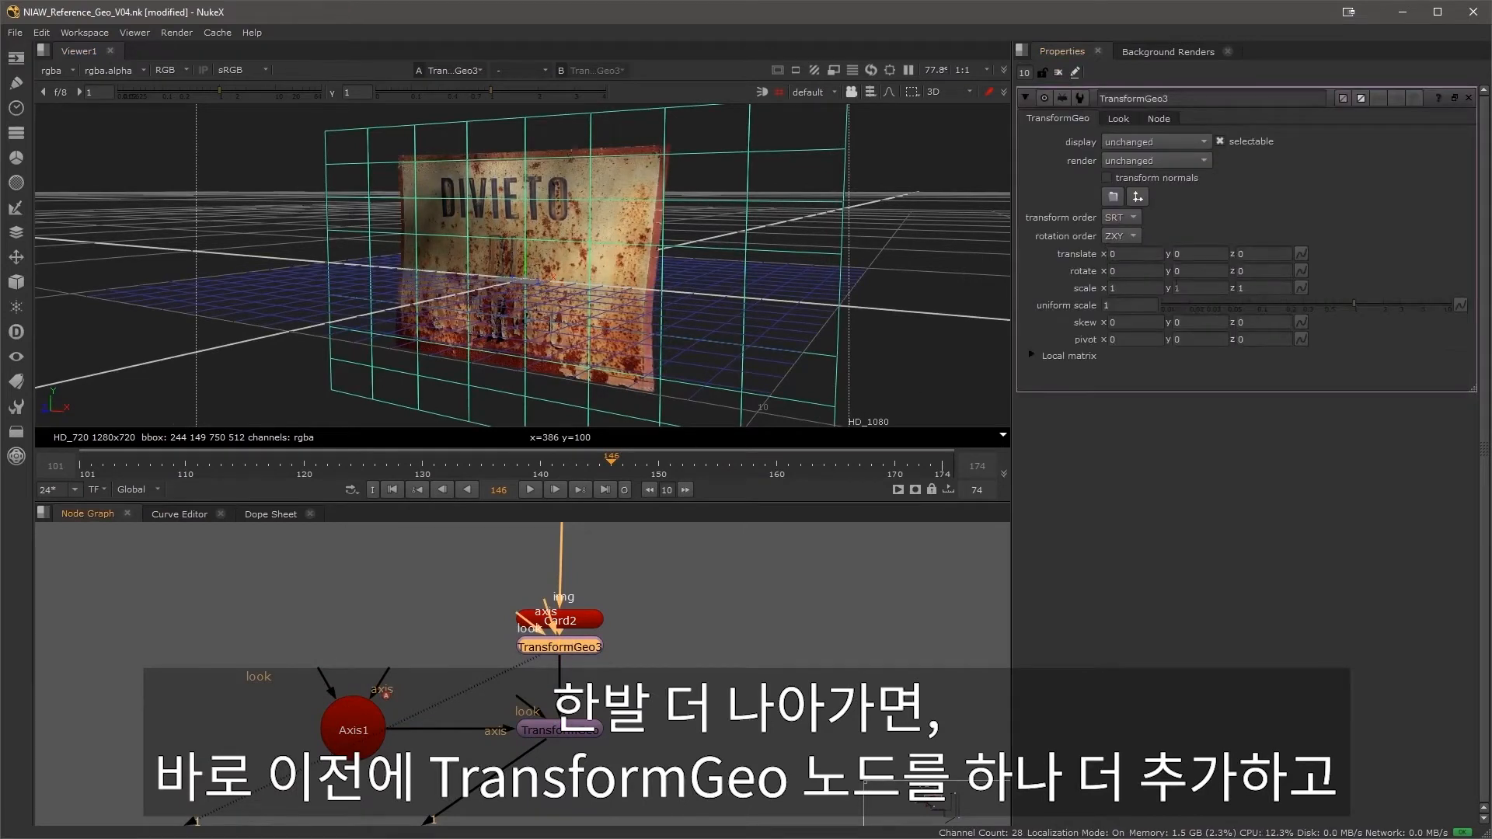
{"action": "left_click", "coordinate": [1192, 338]}
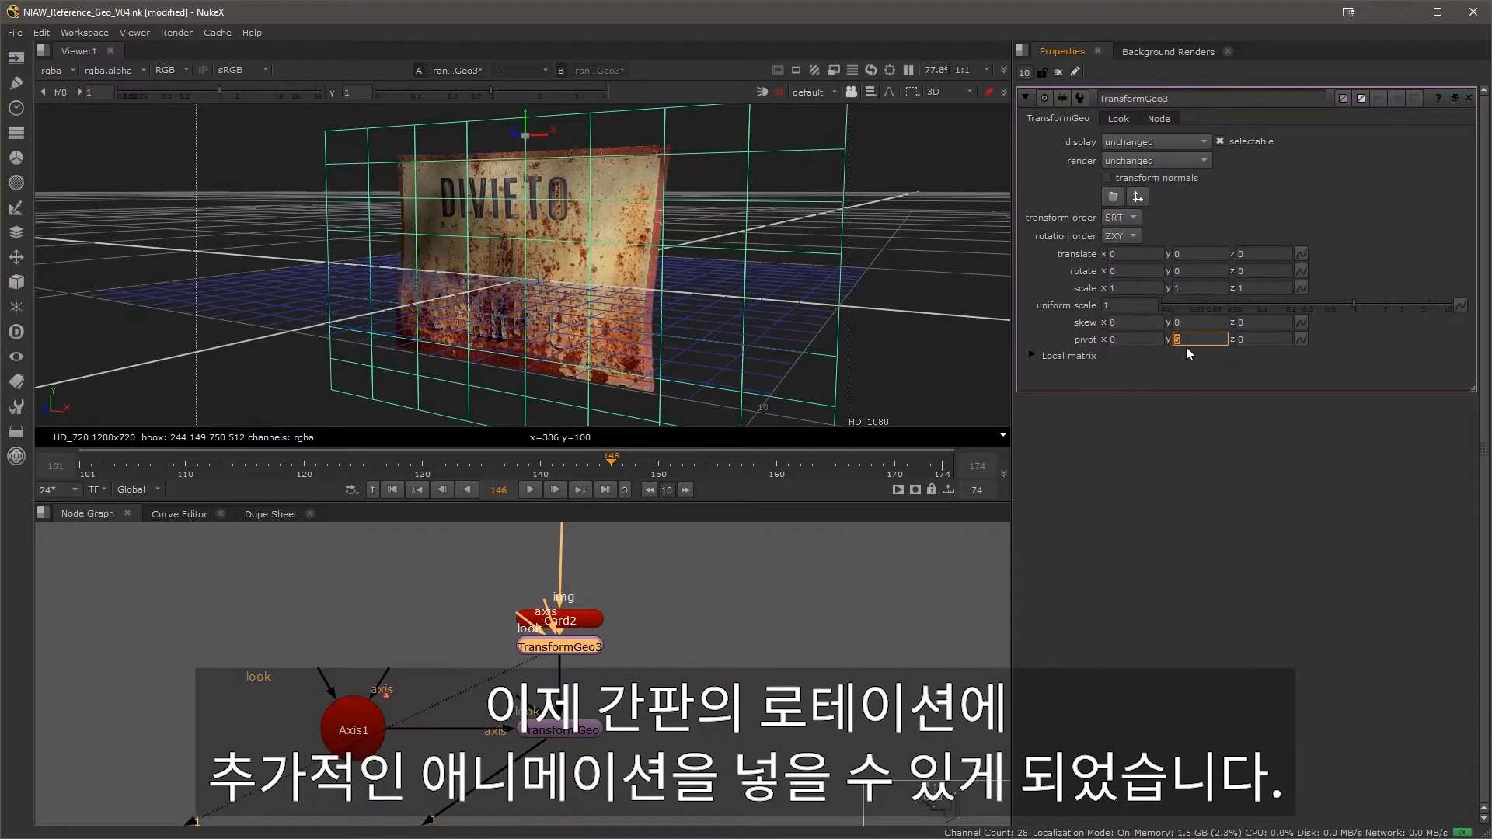
{"action": "type", "text": "4.5"}
{"action": "key", "text": "Return"}
{"action": "left_click_drag", "start_coordinate": [675, 231], "coordinate": [750, 252], "text": "ctrl"}
{"action": "mouse_move", "coordinate": [551, 142]}
{"action": "left_mouse_down", "text": "ctrl"}
{"action": "mouse_move", "coordinate": [551, 157]}
{"action": "mouse_move", "coordinate": [549, 129]}
{"action": "left_mouse_up", "text": "ctrl"}
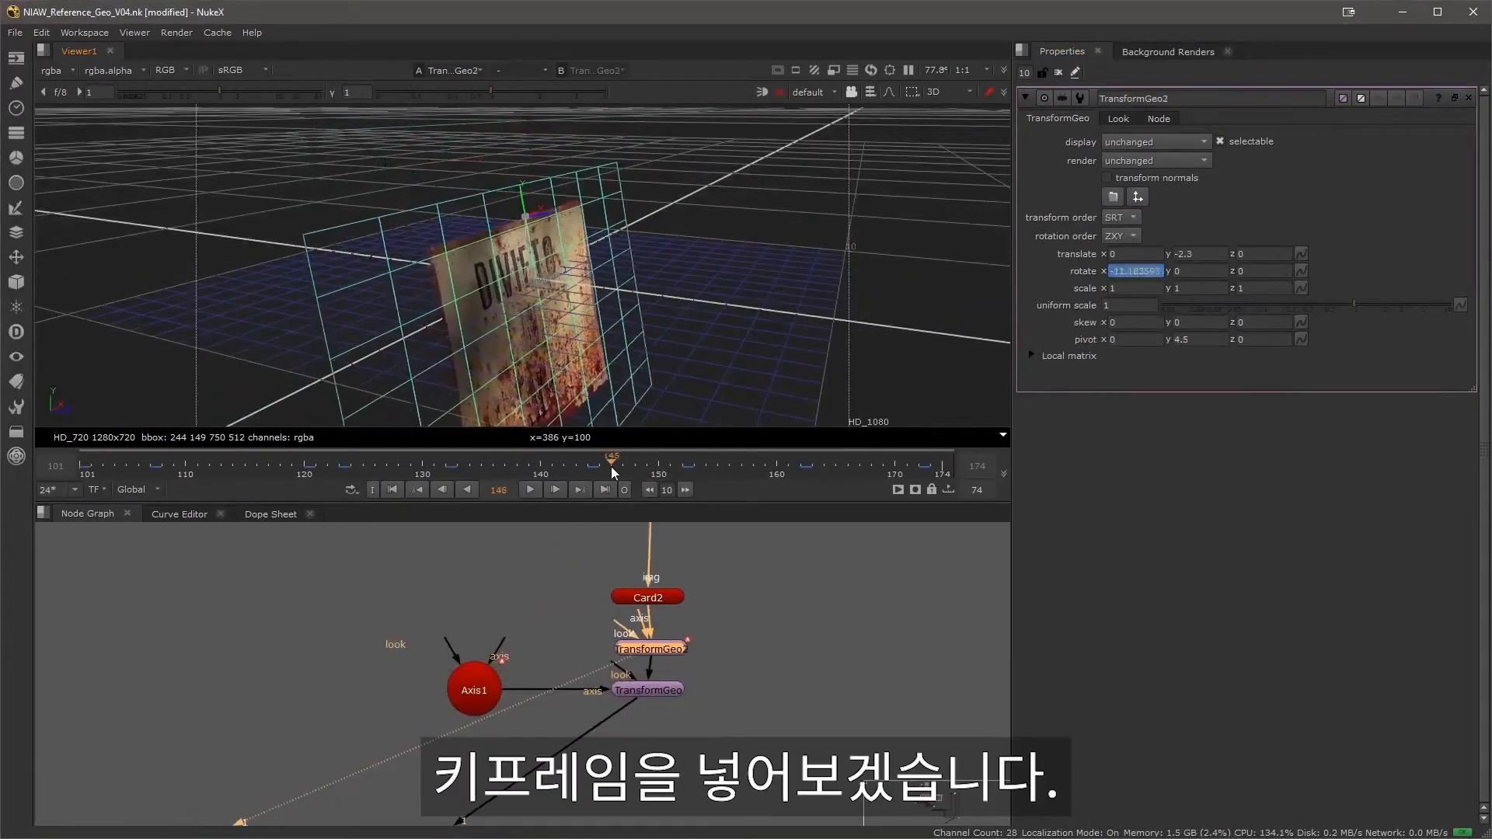
- Scrub the timeline to check the sign's added rotation and show Scene1 in the viewer through Camera2
{"action": "left_click_drag", "start_coordinate": [691, 465], "coordinate": [313, 483]}
{"action": "scroll", "coordinate": [423, 729], "scroll_direction": "down", "scroll_amount": 3}
{"action": "middle_click_drag", "start_coordinate": [373, 755], "coordinate": [601, 614]}
{"action": "scroll", "coordinate": [599, 645], "scroll_direction": "up", "scroll_amount": 3}
{"action": "key", "text": "1"}
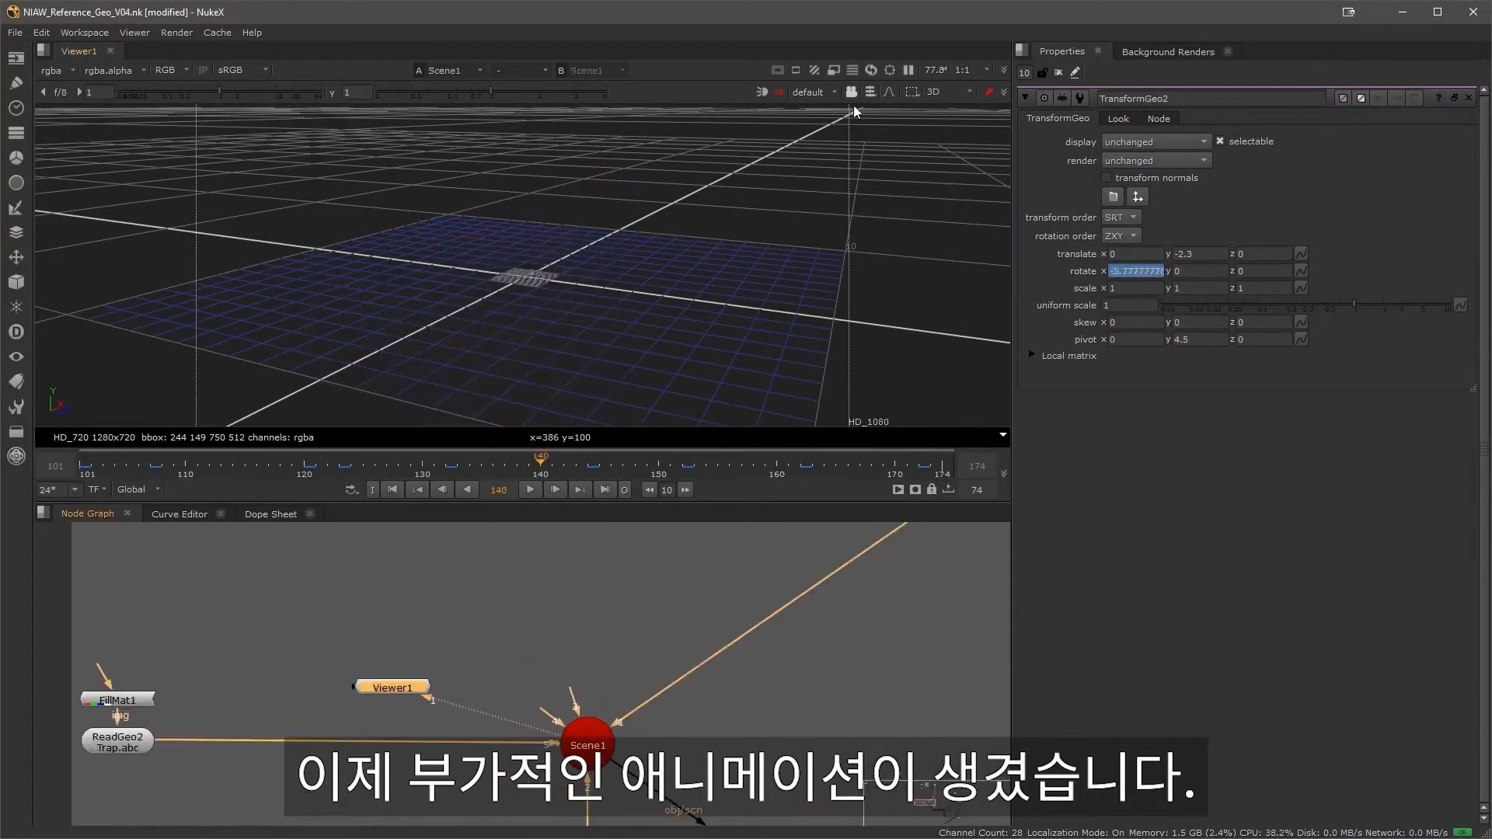
{"action": "left_click", "coordinate": [824, 92]}
{"action": "left_click", "coordinate": [841, 127]}
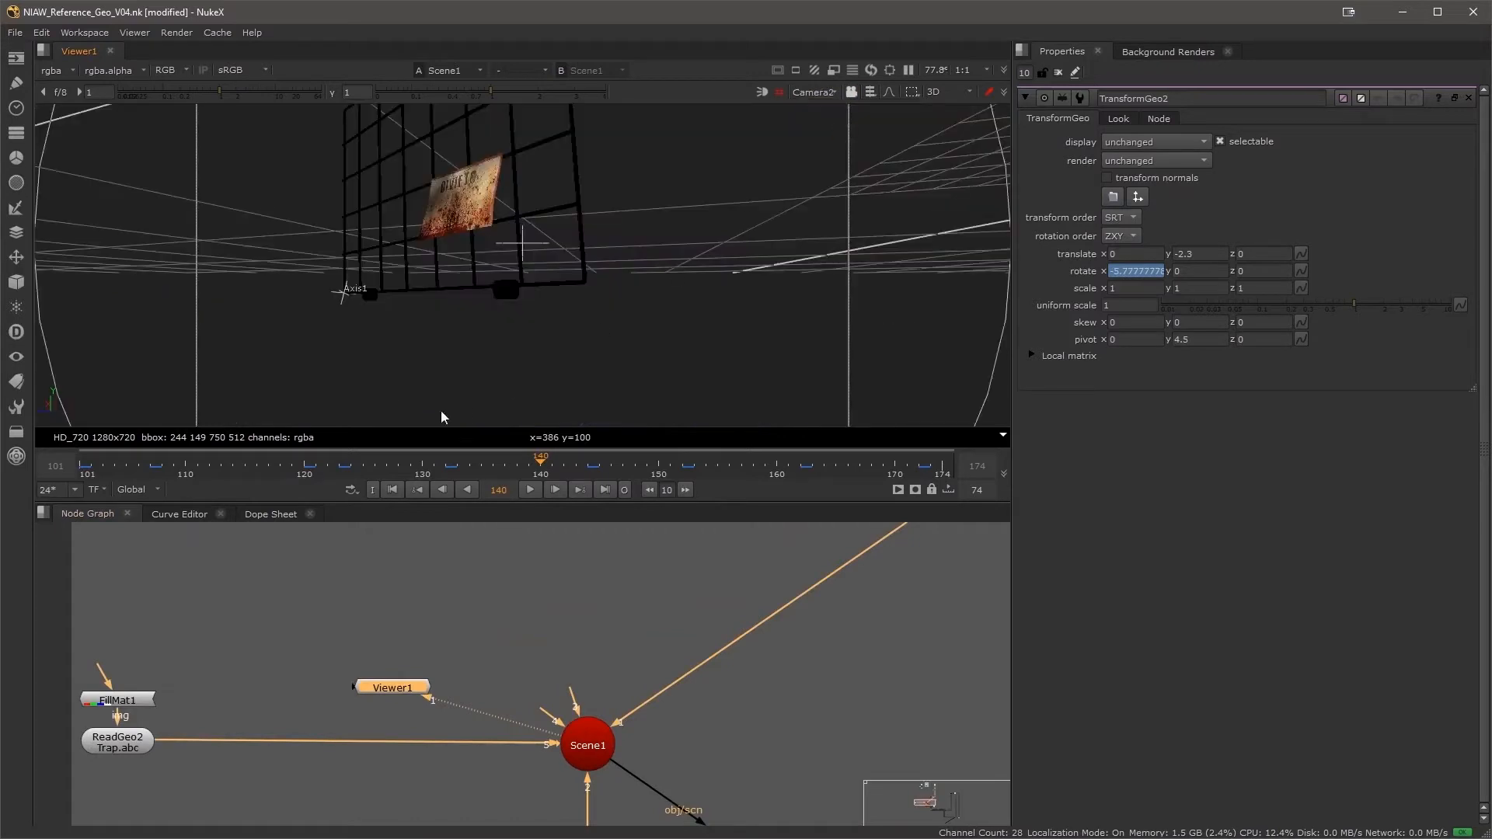
- Show the ScanlineRender1 node in the viewer and open its MultiSample settings
{"action": "scroll", "coordinate": [784, 702], "scroll_direction": "down", "scroll_amount": 2}
{"action": "middle_click_drag", "start_coordinate": [740, 716], "coordinate": [437, 550]}
{"action": "scroll", "coordinate": [528, 670], "scroll_direction": "up", "scroll_amount": 2}
{"action": "left_click", "coordinate": [489, 666]}
{"action": "key", "text": "1"}
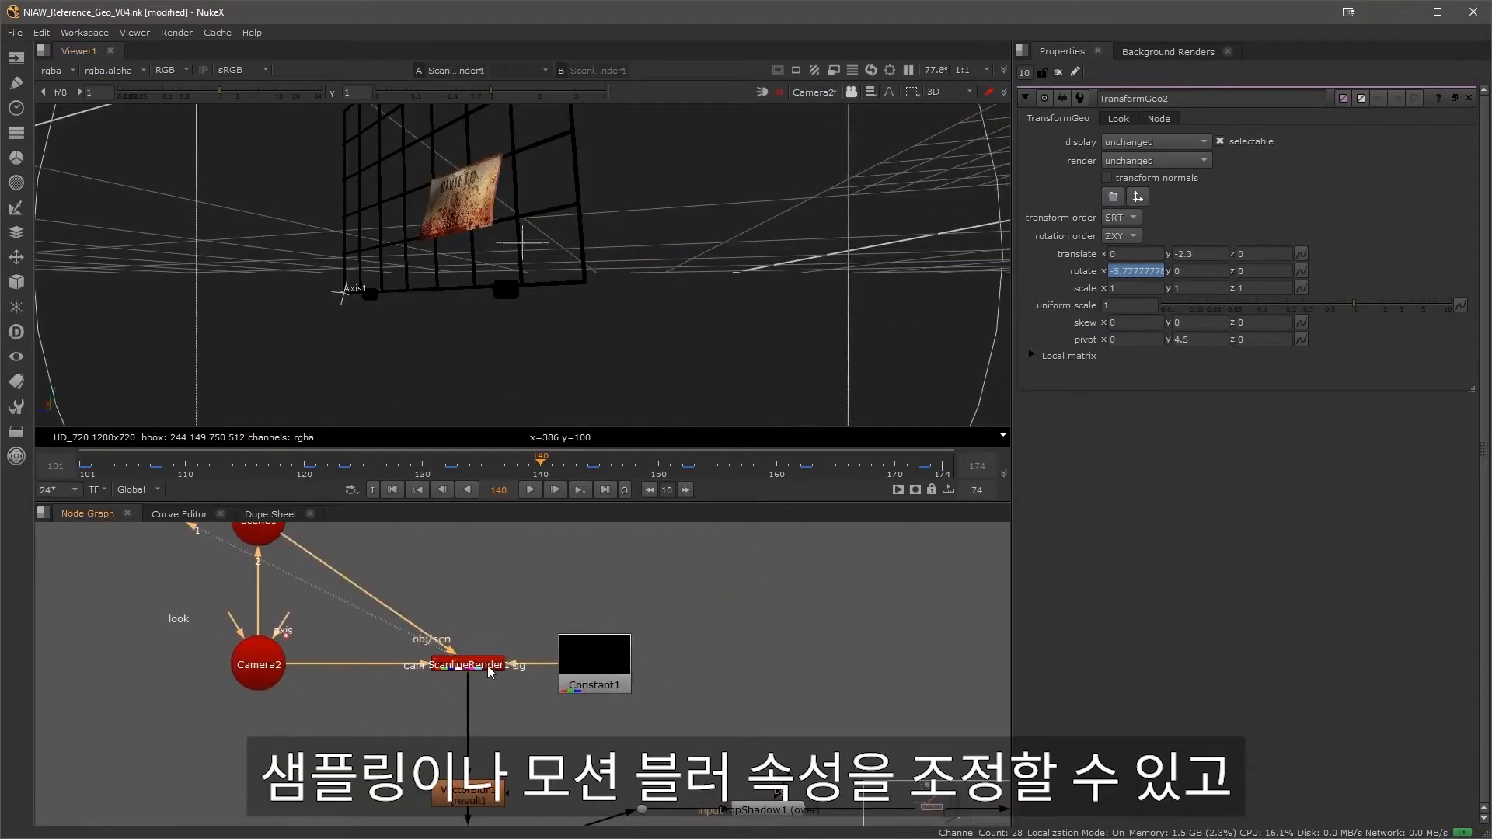
{"action": "double_click", "coordinate": [488, 666]}
{"action": "left_click", "coordinate": [1142, 119]}
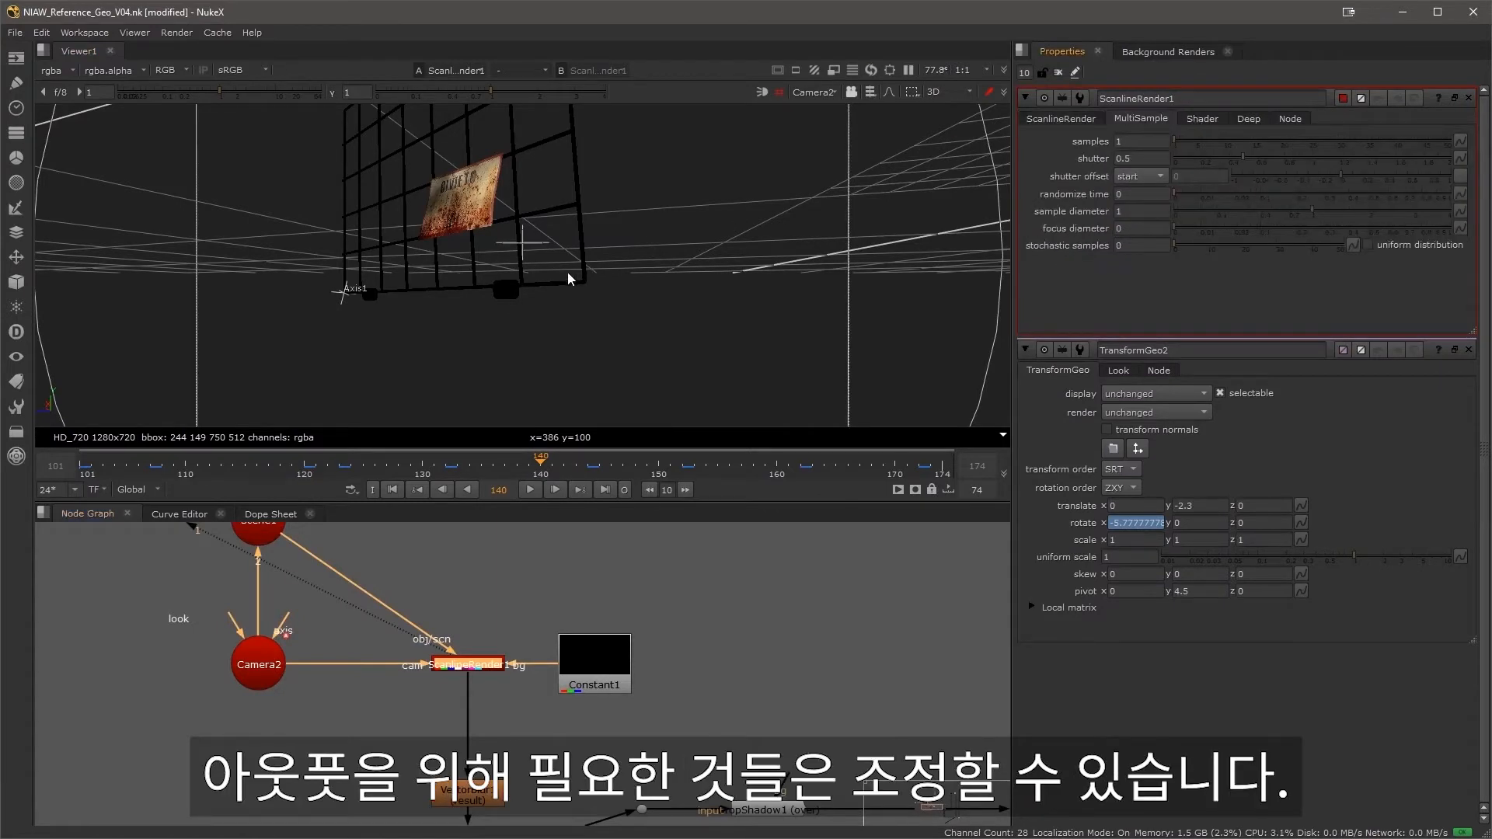
- Switch the viewer to 2D and show the Merge4 node that combines the color-corrected sign with its drop shadow
{"action": "key", "text": "Tab"}
{"action": "middle_click_drag", "start_coordinate": [623, 754], "coordinate": [228, 624]}
{"action": "left_click", "coordinate": [676, 737]}
{"action": "key", "text": "1"}
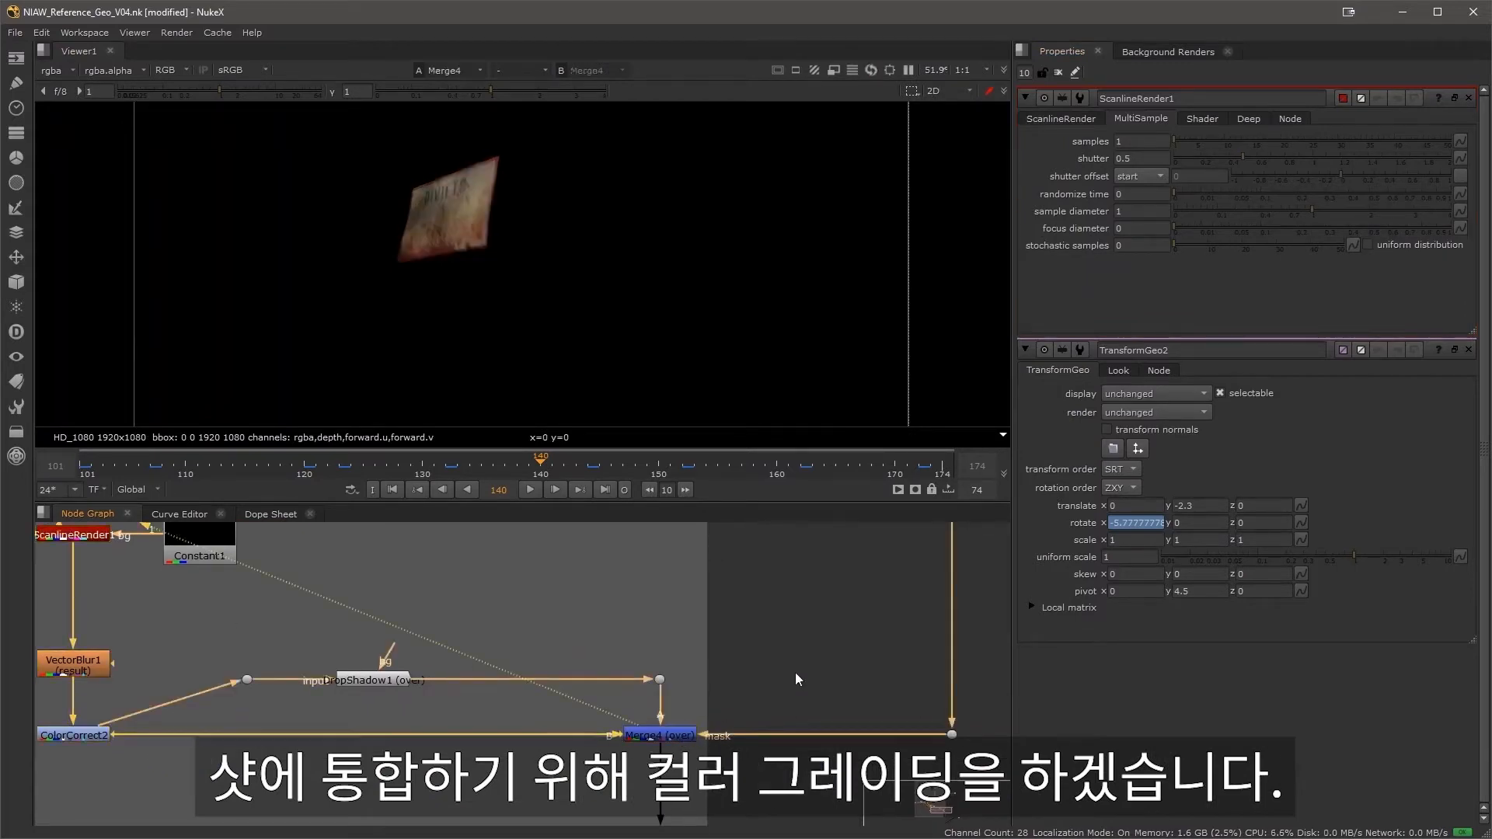
{"action": "middle_click_drag", "start_coordinate": [795, 673], "coordinate": [243, 511]}
{"action": "middle_click_drag", "start_coordinate": [111, 565], "coordinate": [710, 575]}
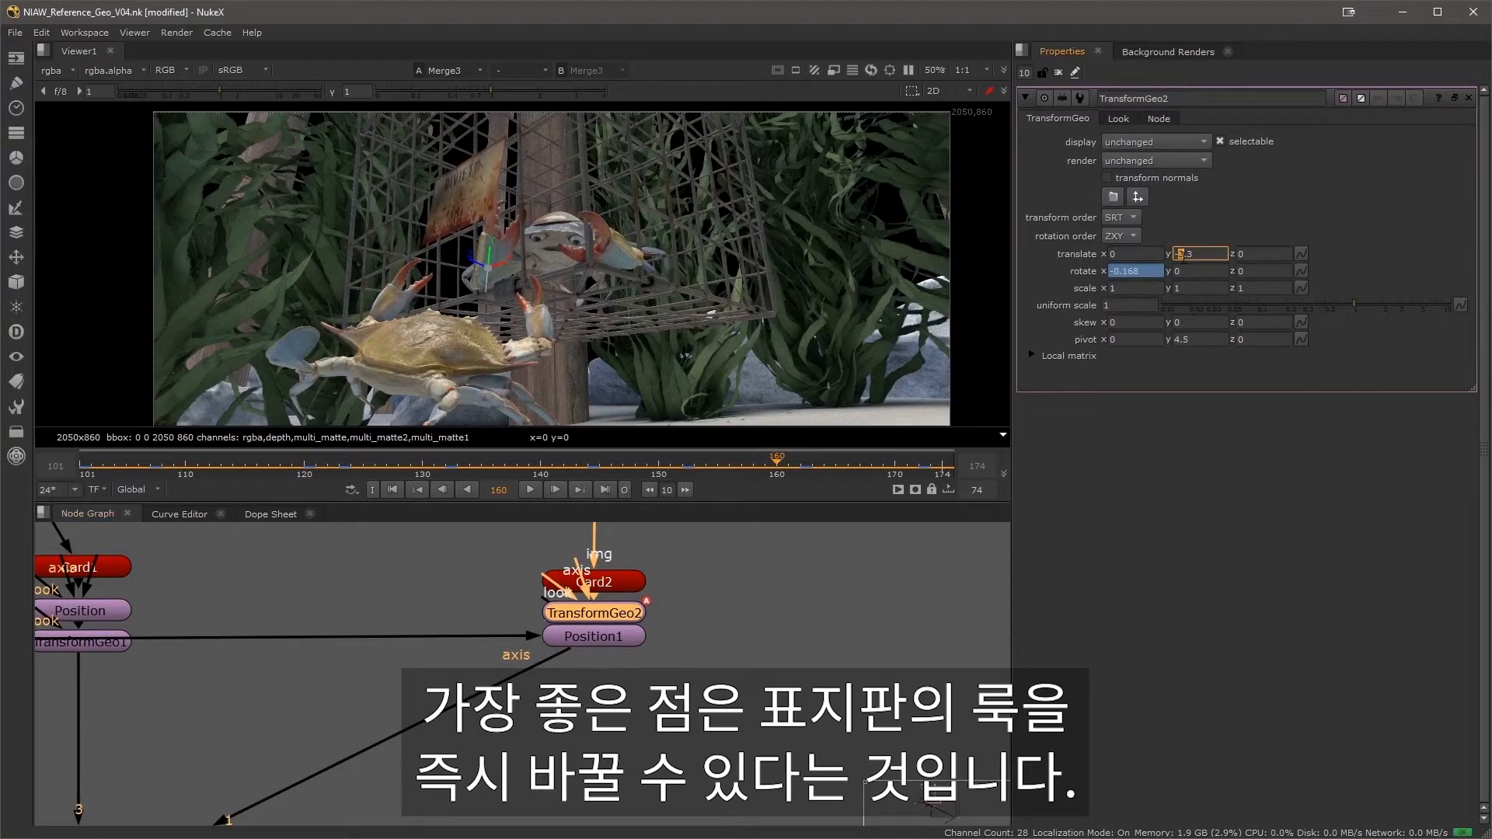
- Try lowering the sign's y translation in TransformGeo2 by two increments
{"action": "key", "text": "Down"}
{"action": "key", "text": "Down"}
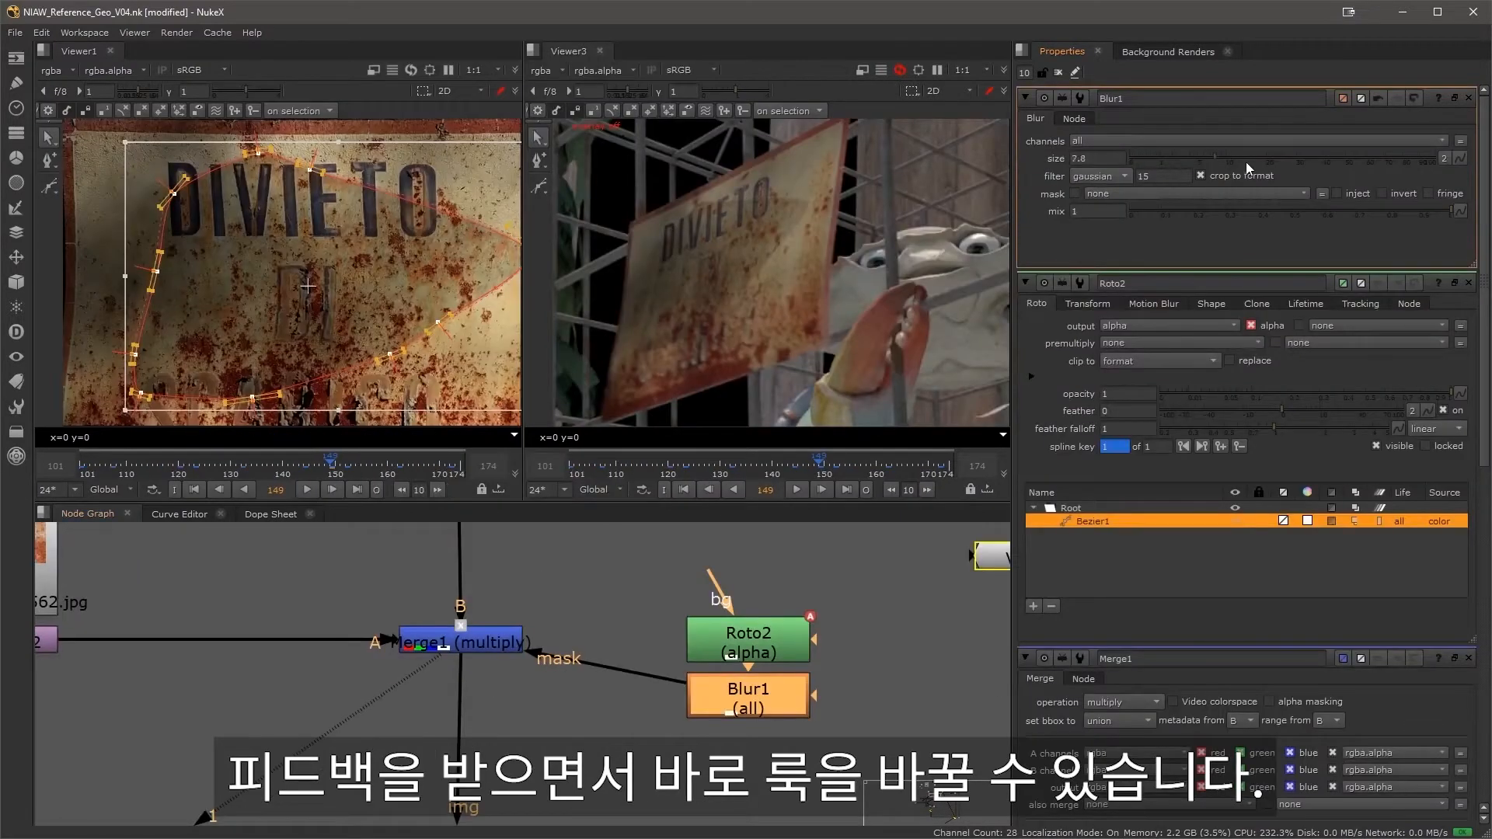
- Open the settings of the Merge1 multiply node that is masked by the blurred roto
{"action": "middle_click_drag", "start_coordinate": [355, 644], "coordinate": [620, 638]}
{"action": "double_click", "coordinate": [703, 634]}
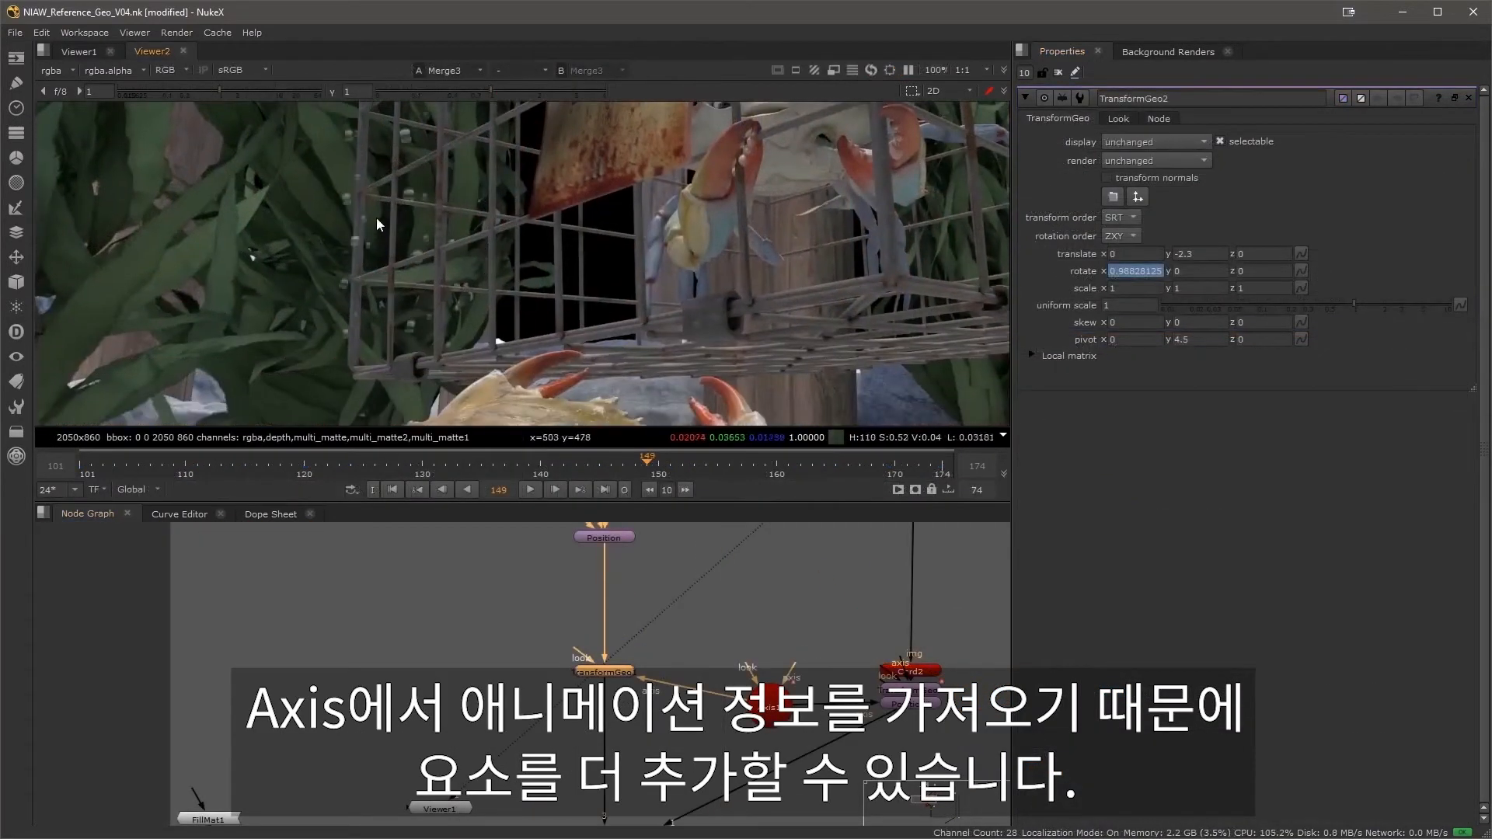
- Show the ReadGeo2 trap geometry and Scene1 in the viewer, framing the cage with its sign and bubbles in 3D
{"action": "middle_click_drag", "start_coordinate": [391, 766], "coordinate": [504, 571]}
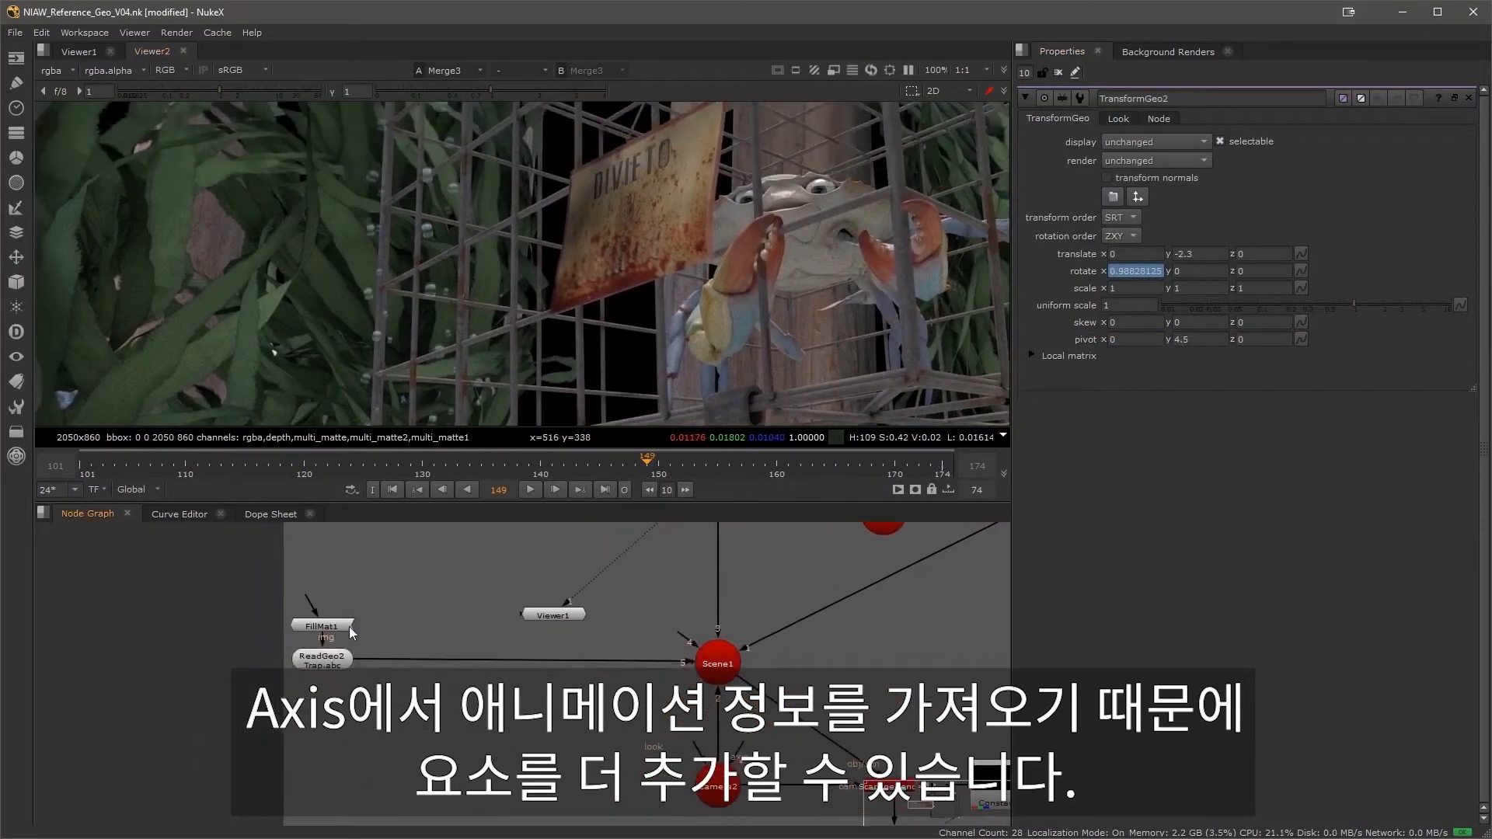
{"action": "left_click", "coordinate": [332, 666]}
{"action": "key", "text": "1"}
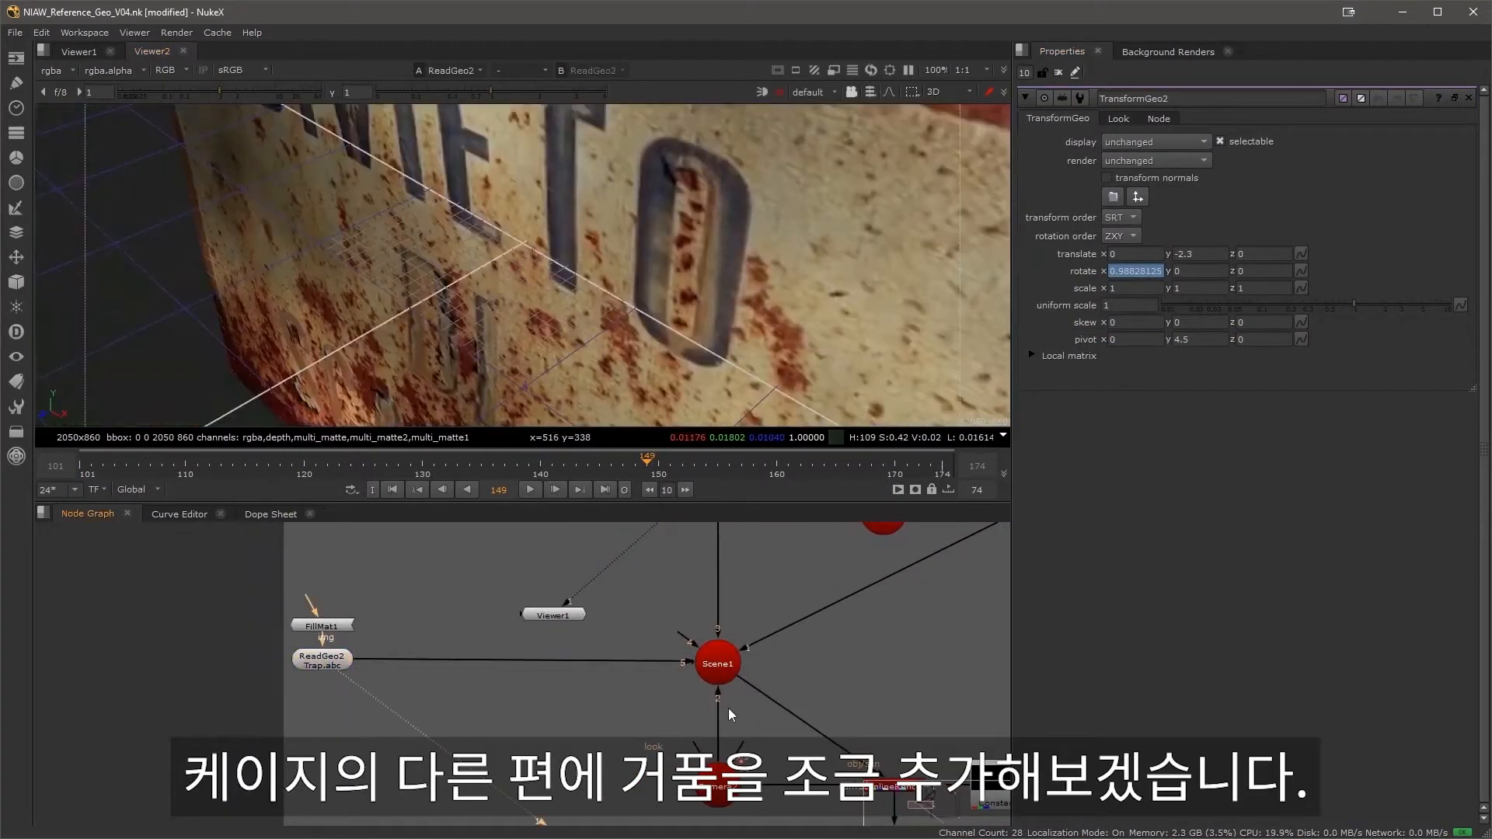
{"action": "left_click", "coordinate": [715, 659]}
{"action": "key", "text": "1"}
{"action": "key", "text": "f"}
{"action": "middle_click_drag", "start_coordinate": [385, 295], "coordinate": [472, 378]}
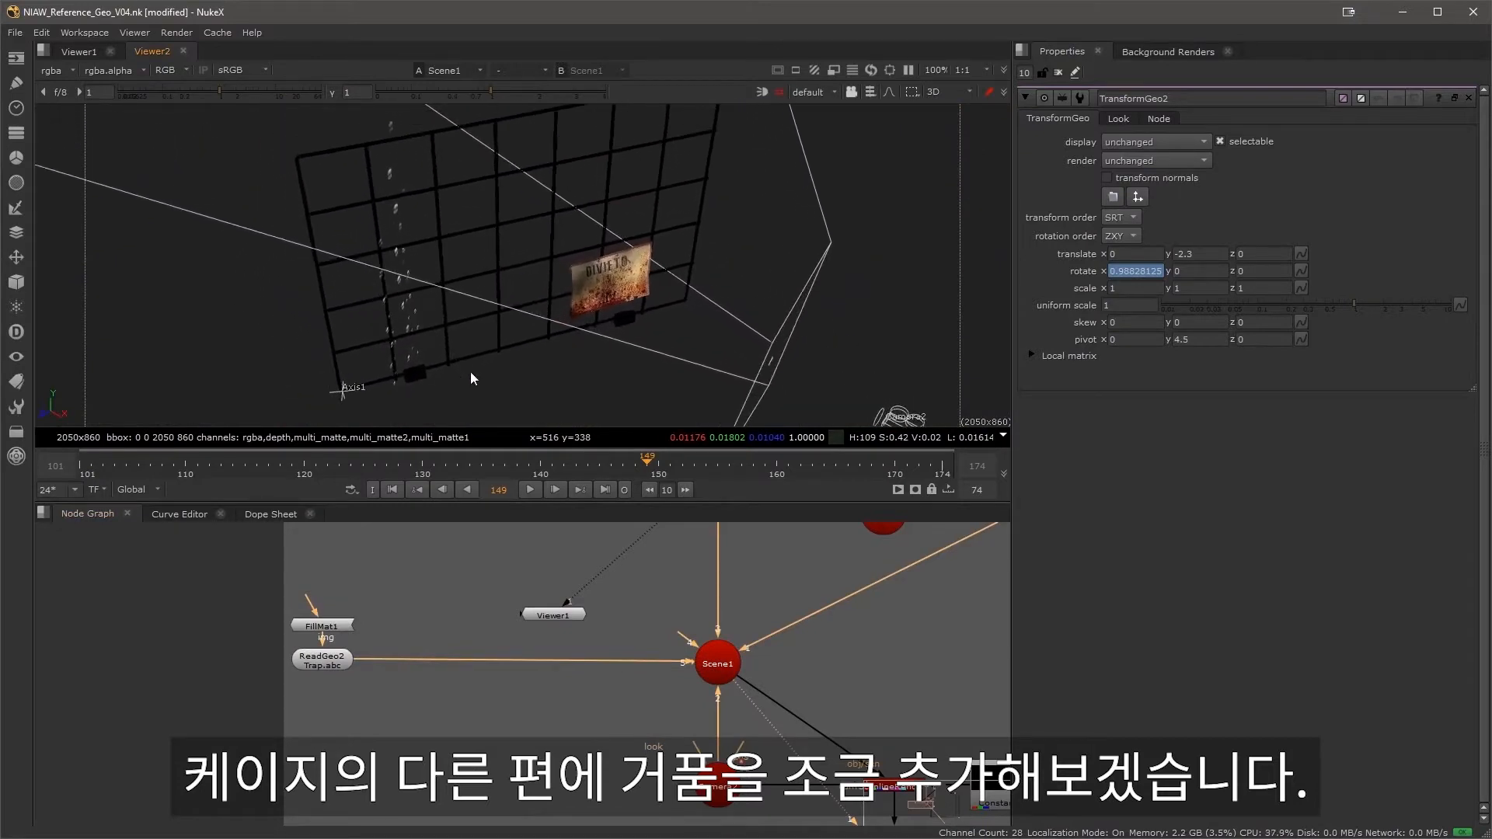
- Show the Merge3 composite in the viewer and play it forward to examine the bubbles around the cage
{"action": "scroll", "coordinate": [921, 769], "scroll_direction": "down", "scroll_amount": 3}
{"action": "middle_click_drag", "start_coordinate": [921, 769], "coordinate": [478, 544]}
{"action": "middle_click_drag", "start_coordinate": [802, 728], "coordinate": [376, 612]}
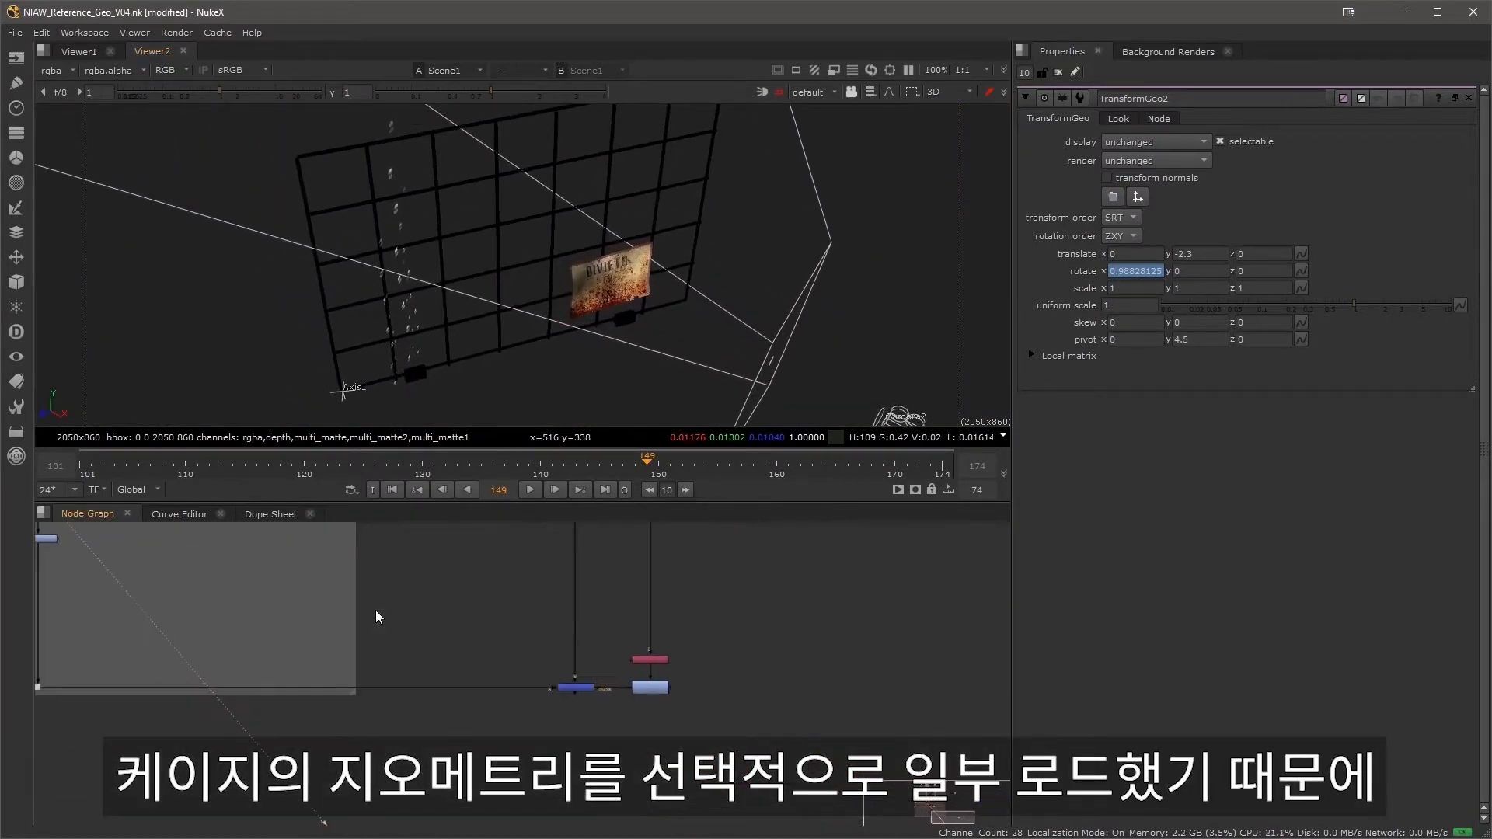
{"action": "key", "text": "1"}
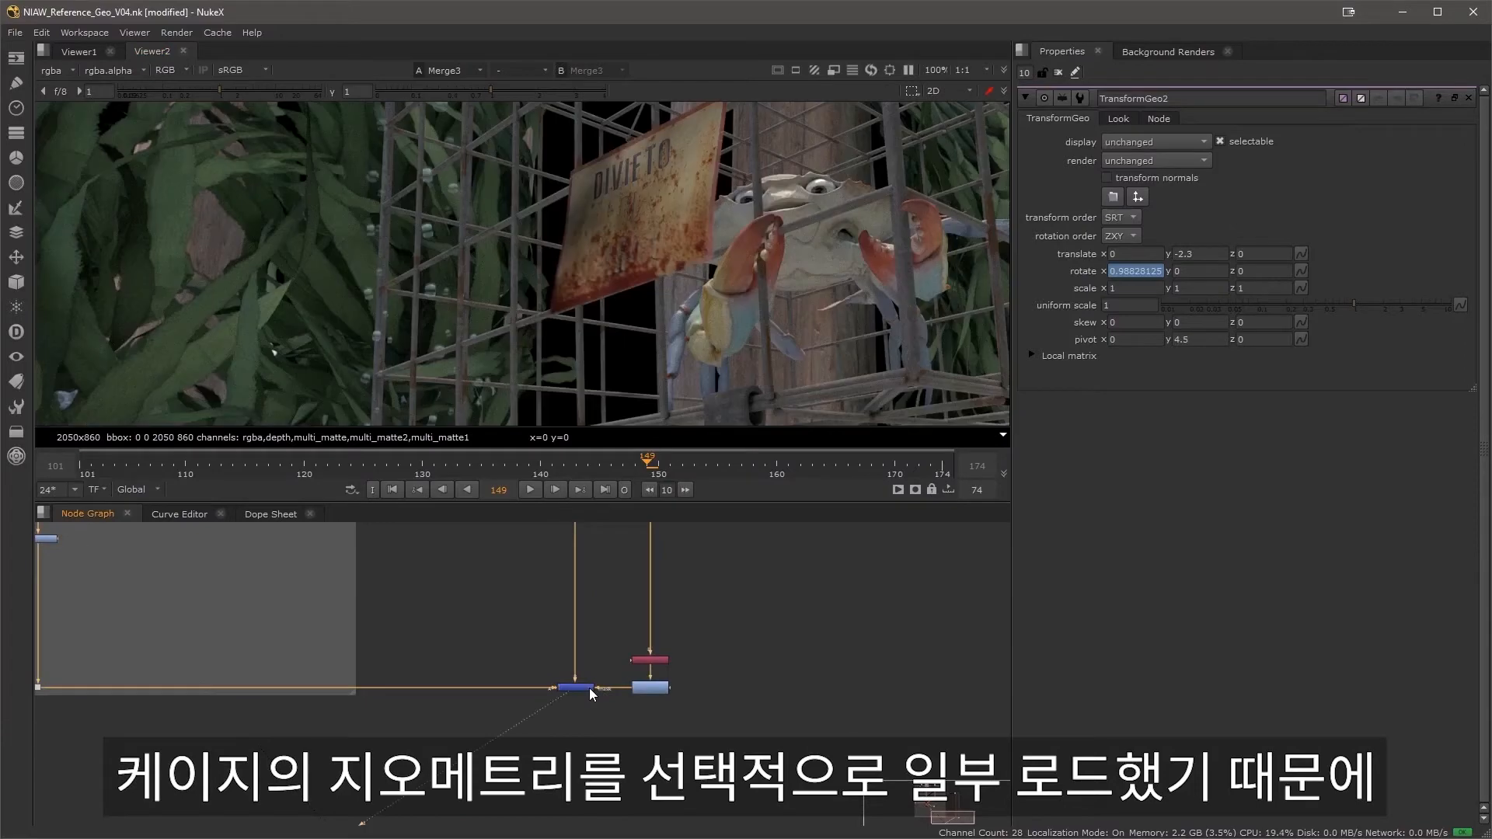
{"action": "left_click", "coordinate": [528, 490]}
{"action": "scroll", "coordinate": [511, 284], "scroll_direction": "down", "scroll_amount": 2}
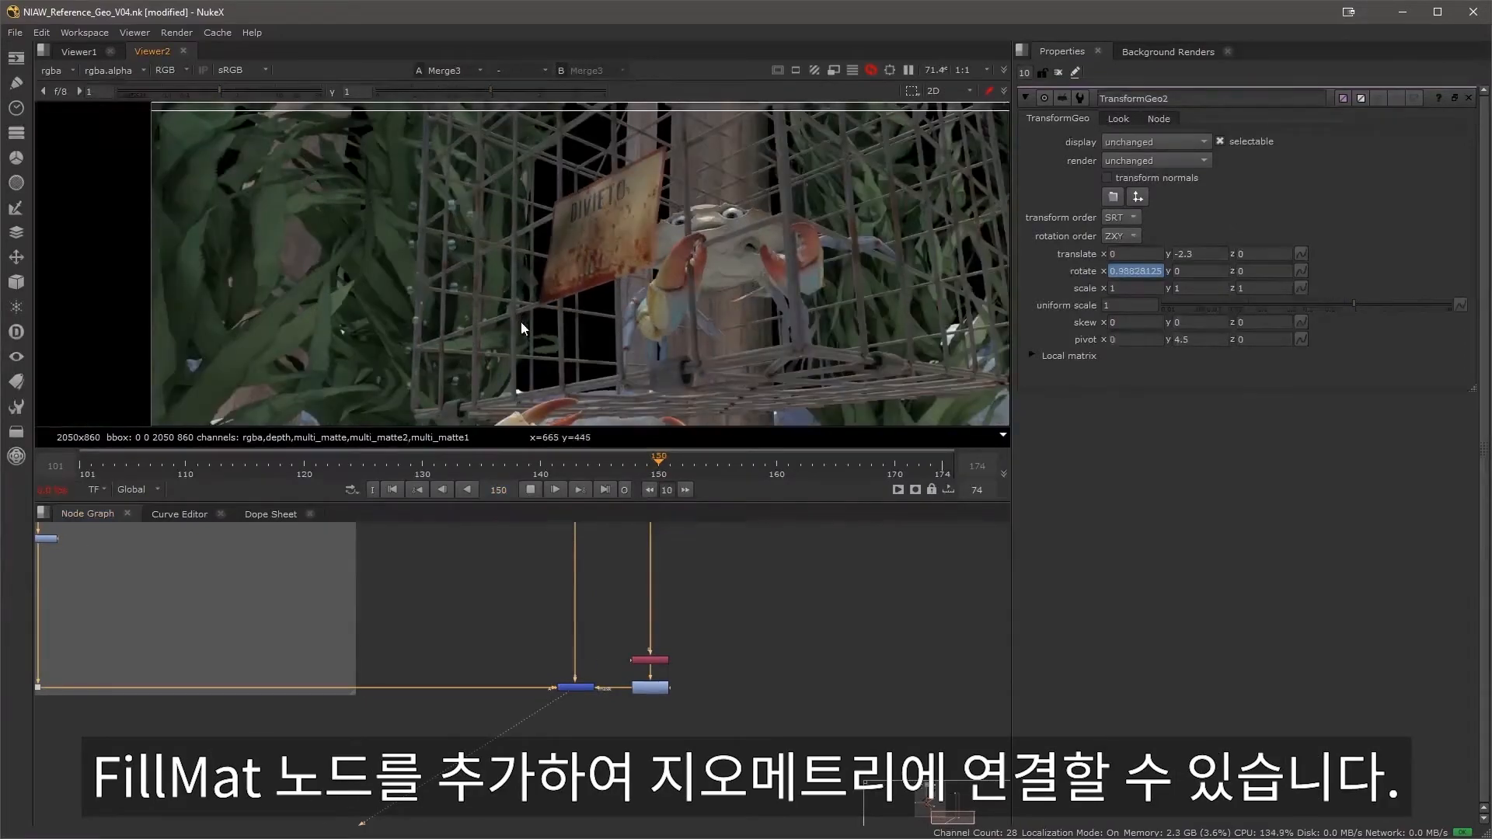
{"action": "key", "text": "Right"}
{"action": "key", "text": "Right"}
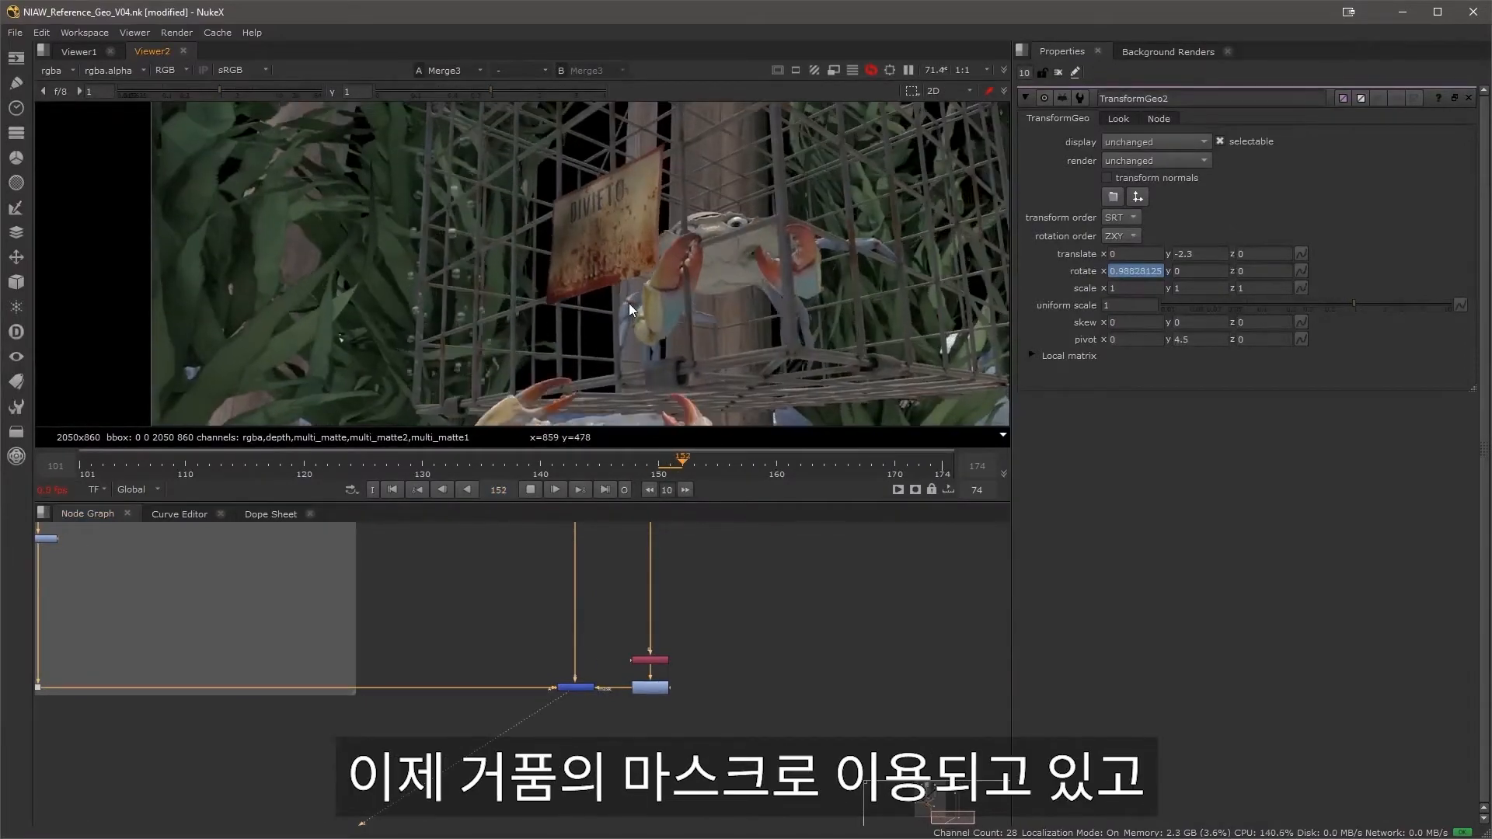
{"action": "key", "text": "Right"}
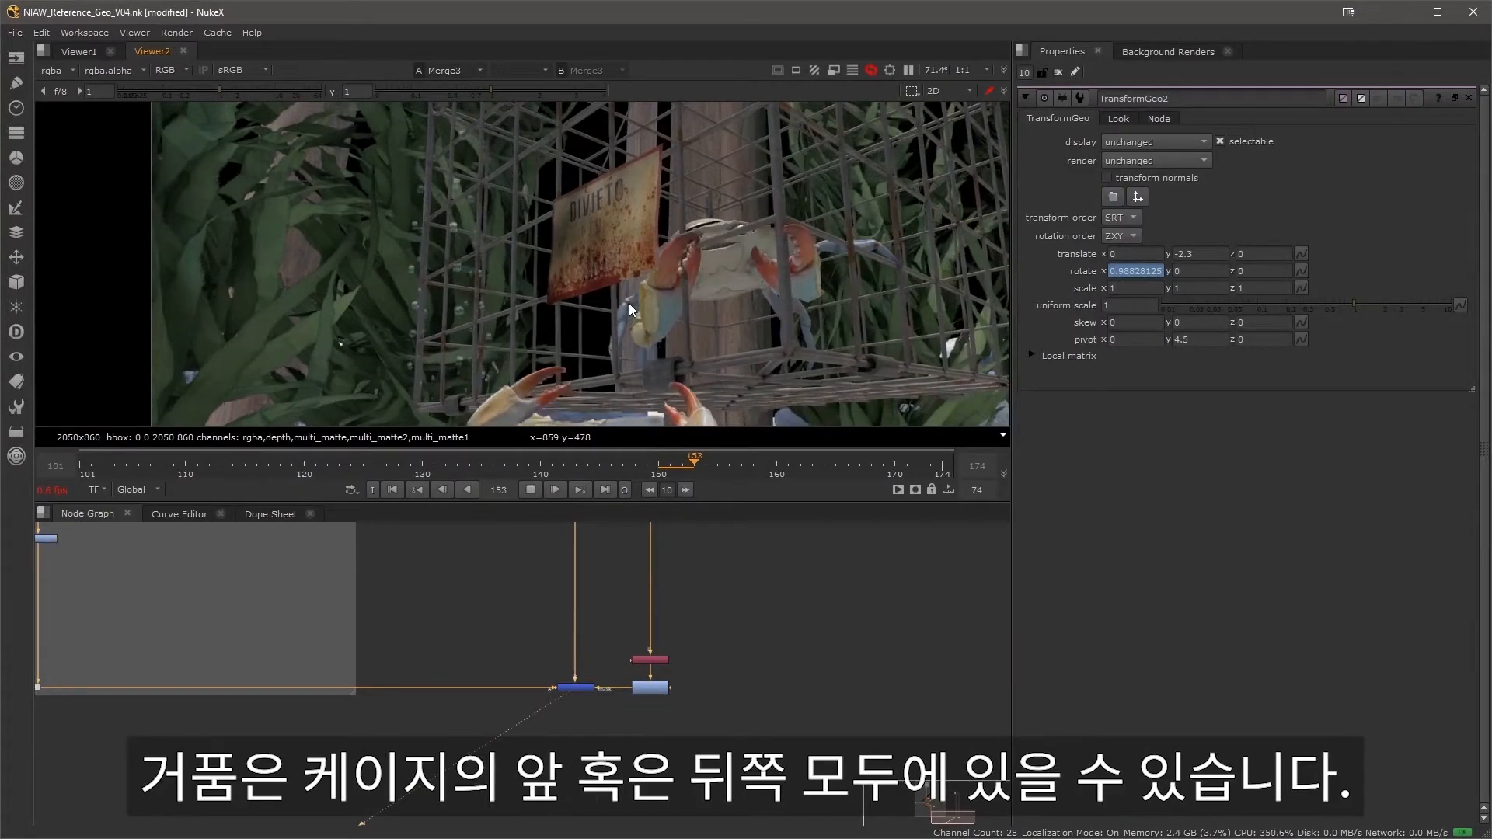
{"action": "key", "text": "Right"}
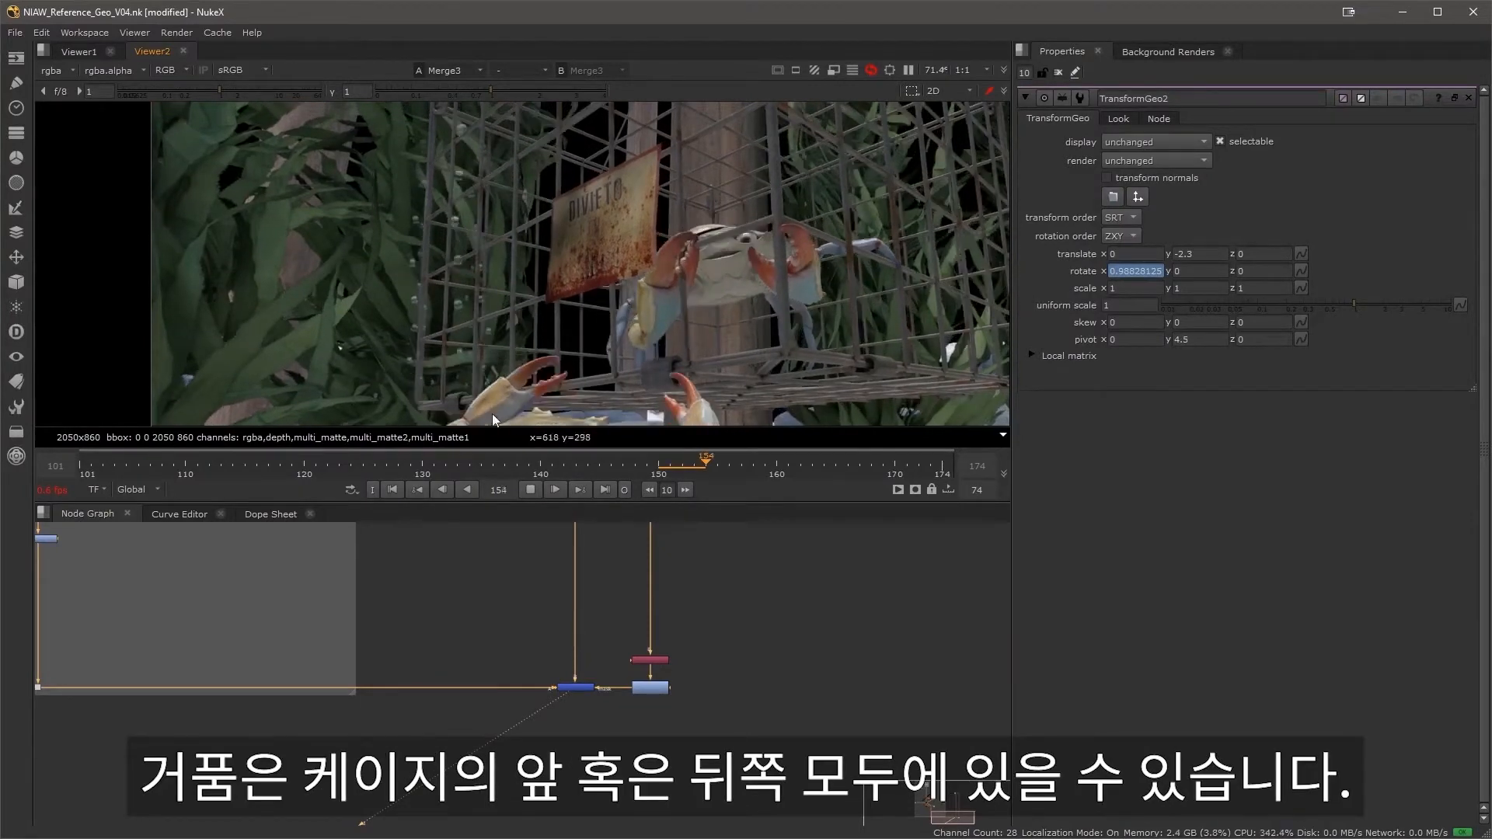
{"action": "left_click", "coordinate": [530, 489]}
- Reconnect the image input of the bubbles' card to the last ColorCorrect node of the kelp branch
{"action": "scroll", "coordinate": [554, 711], "scroll_direction": "down", "scroll_amount": 3}
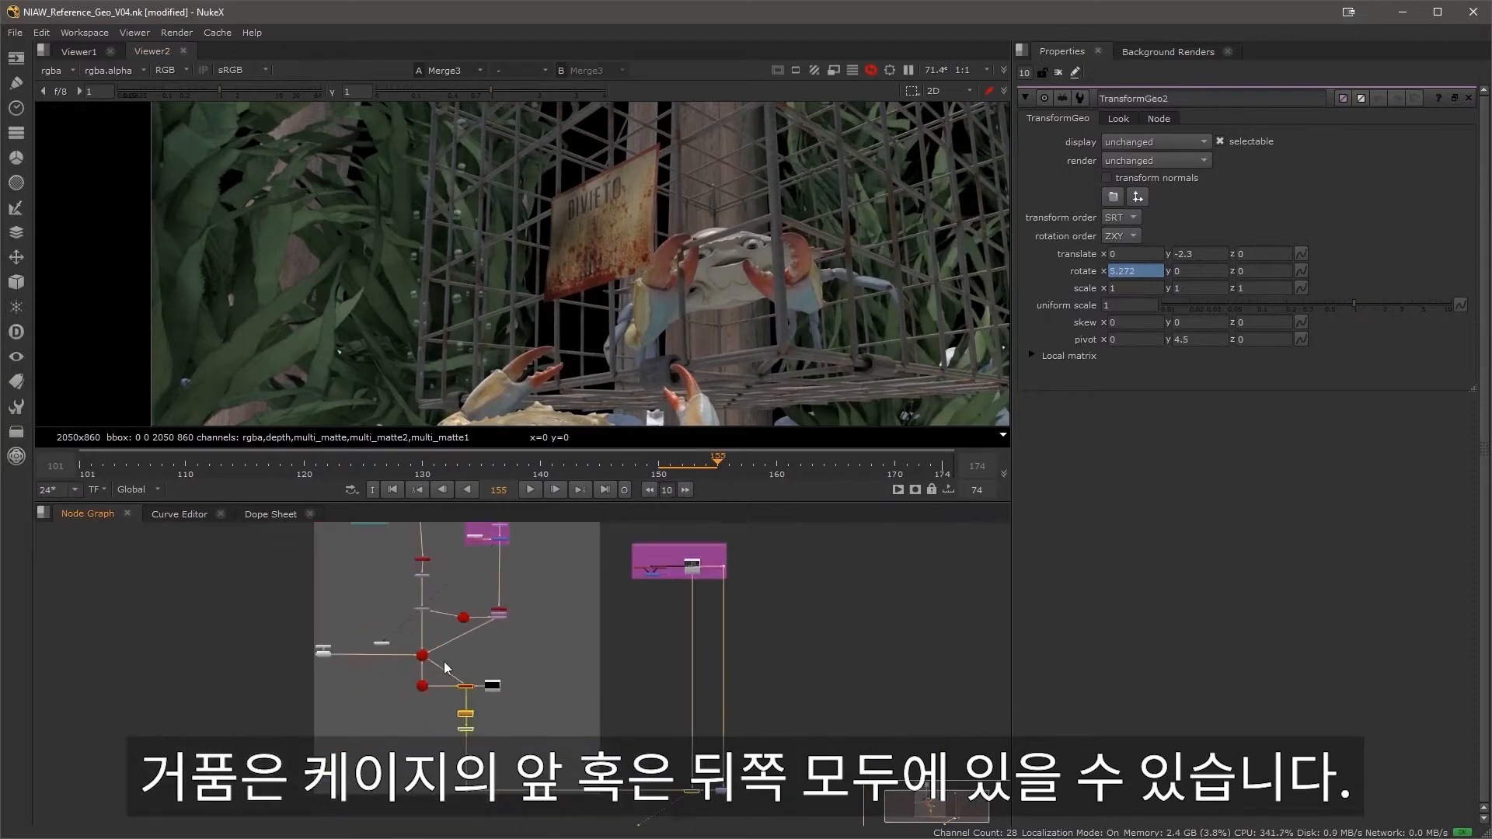
{"action": "scroll", "coordinate": [554, 711], "scroll_direction": "up", "scroll_amount": 4}
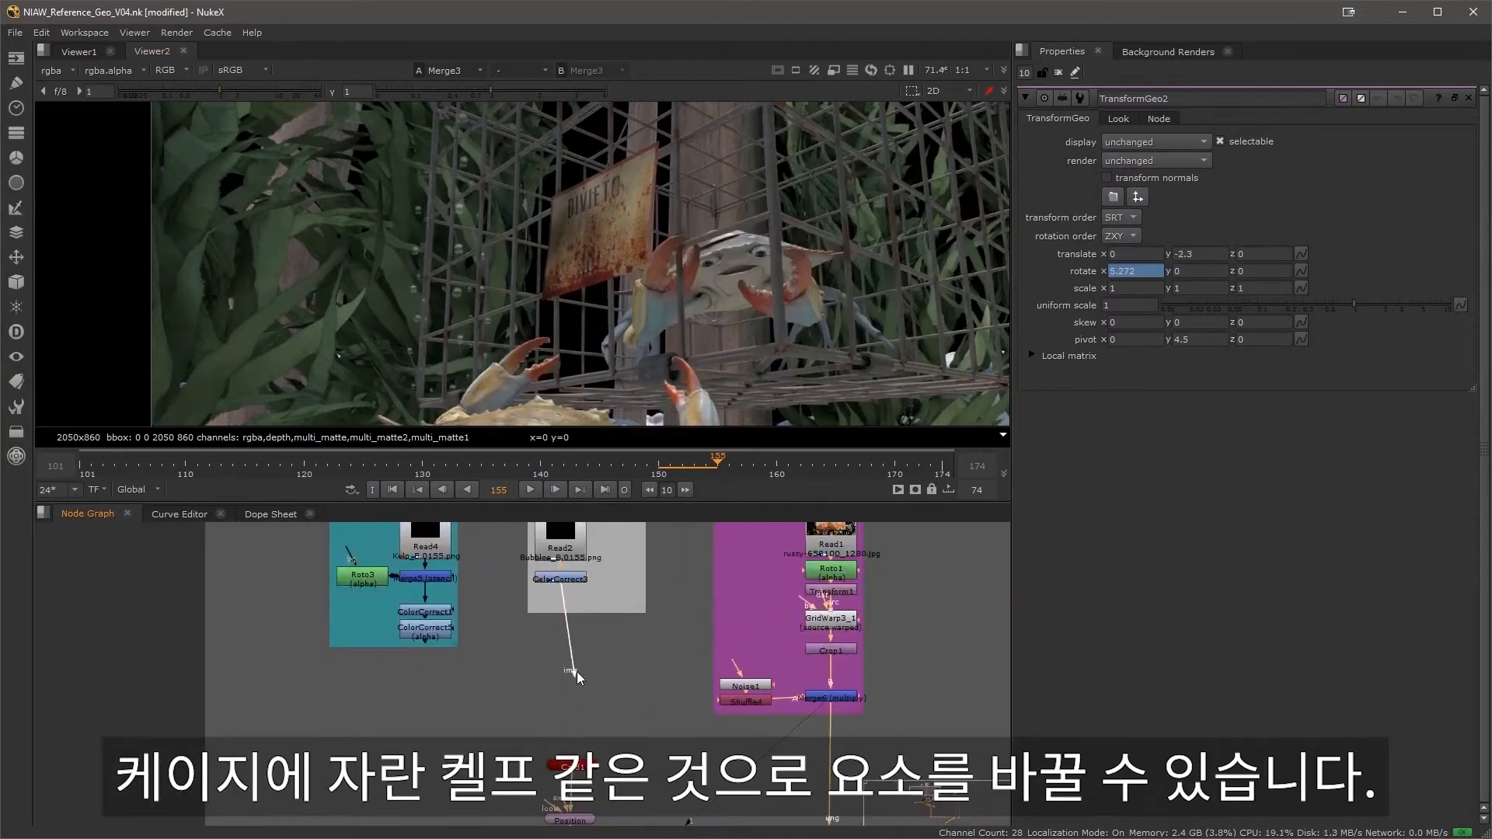
{"action": "left_click_drag", "start_coordinate": [563, 746], "coordinate": [436, 637]}
{"action": "key", "text": "plus"}
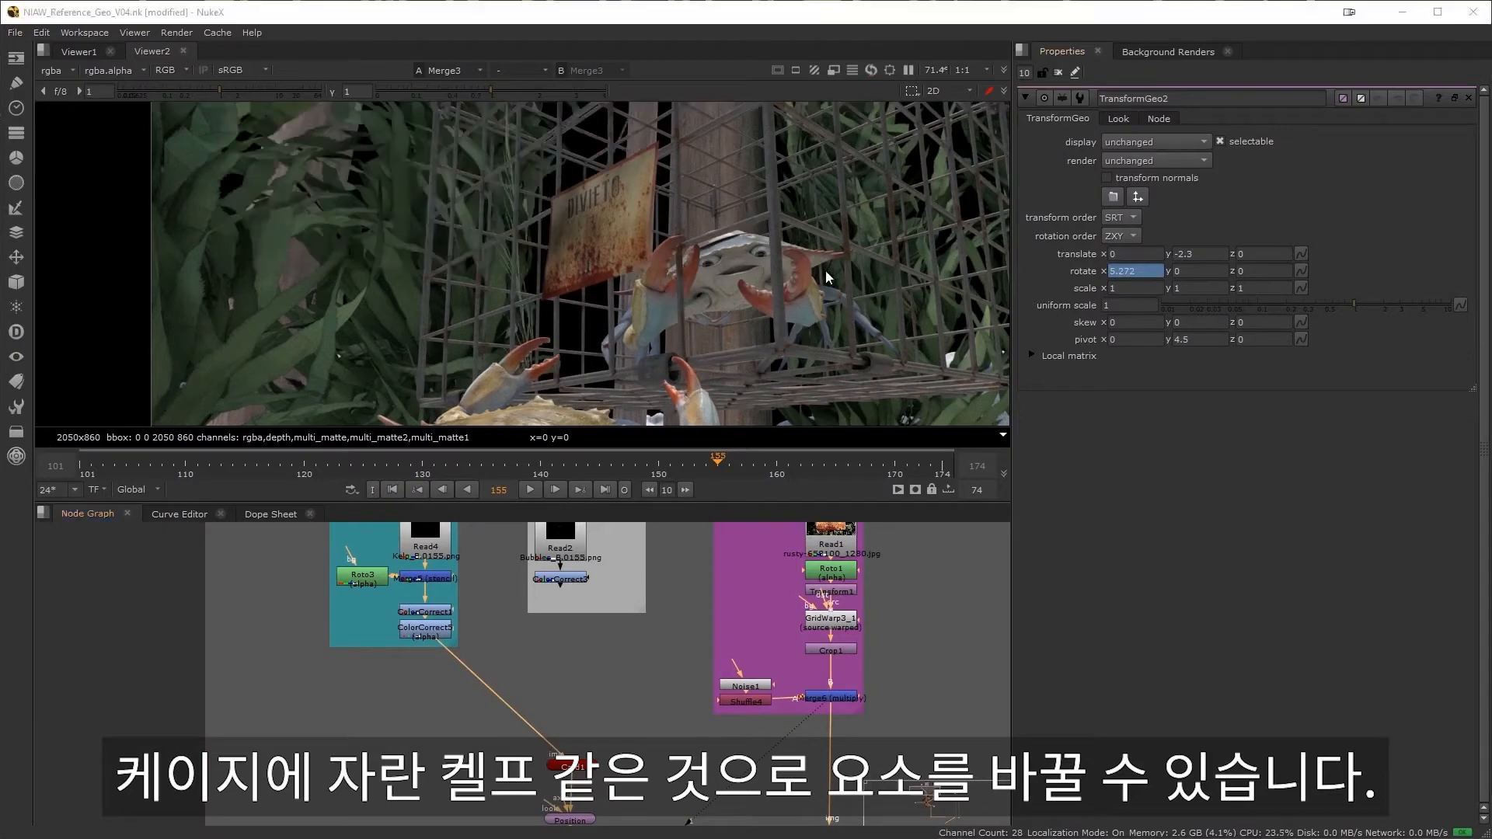
{"action": "scroll", "coordinate": [521, 326], "scroll_direction": "up", "scroll_amount": 2}
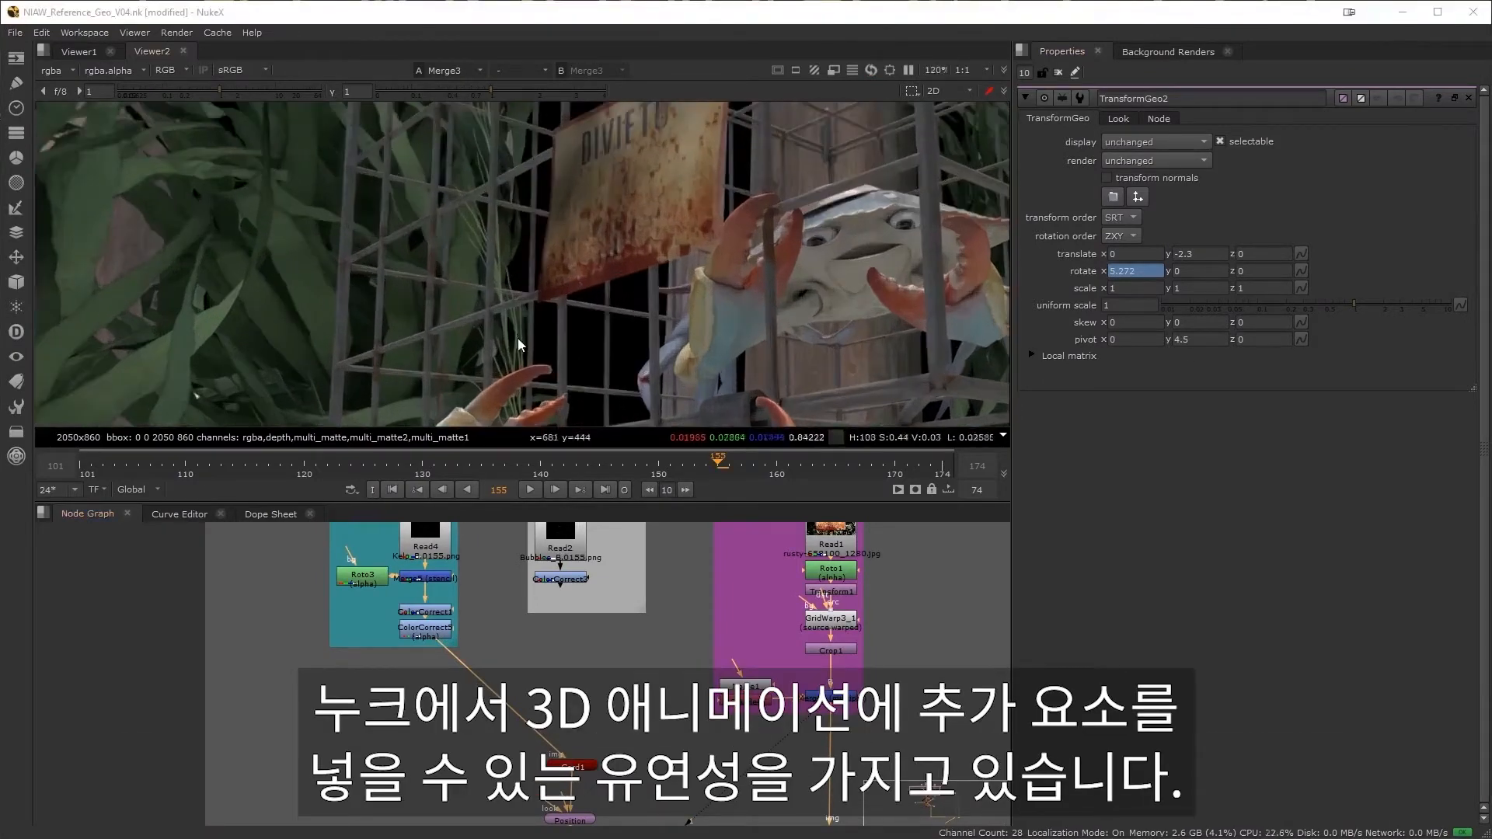
- Show Scene1 in the viewer and examine the kelp card against the cage and sign in 3D
{"action": "scroll", "coordinate": [781, 753], "scroll_direction": "down", "scroll_amount": 3}
{"action": "middle_click_drag", "start_coordinate": [780, 752], "coordinate": [701, 602]}
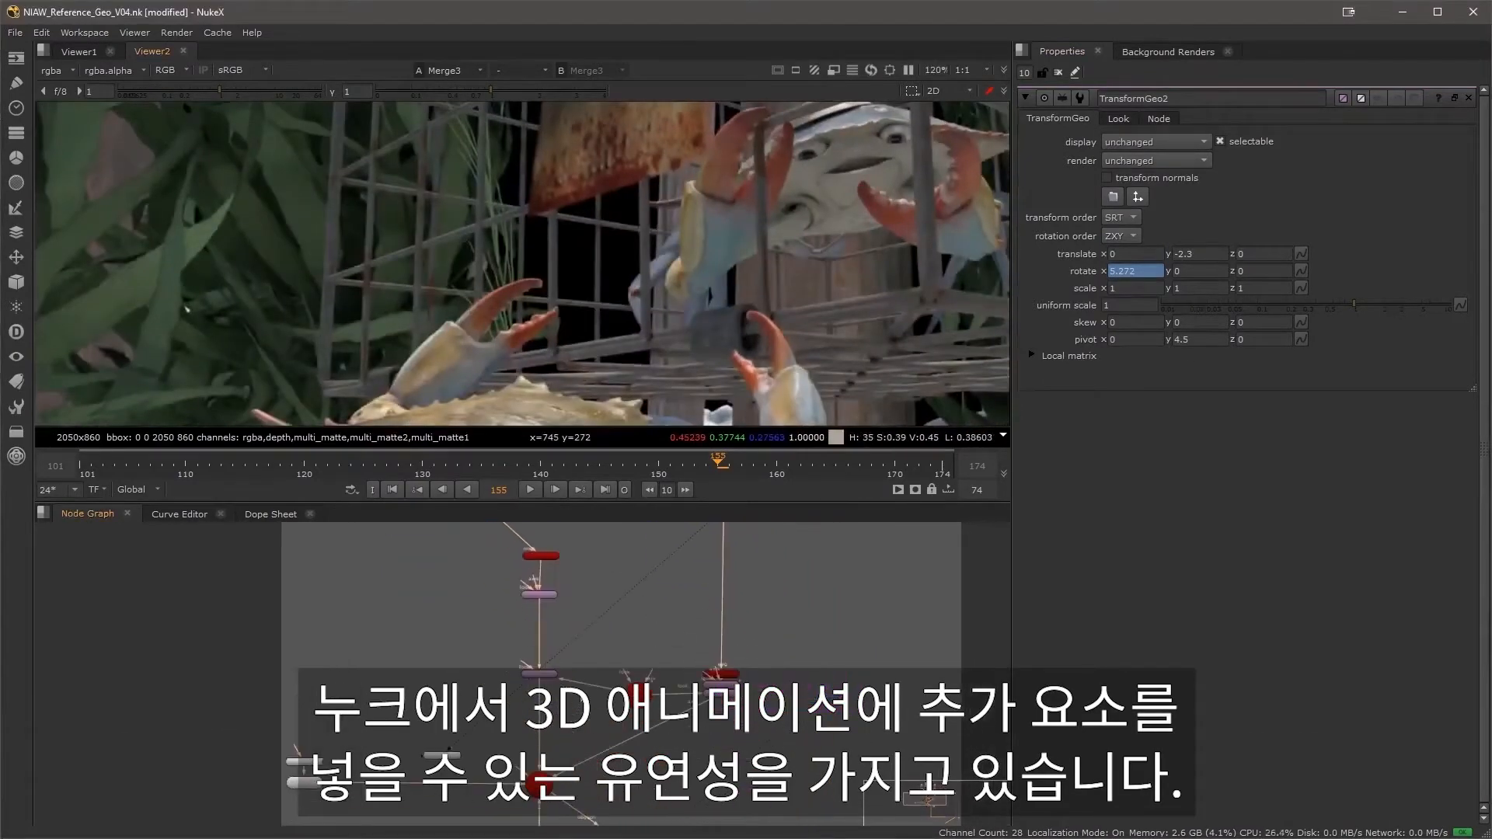
{"action": "left_click", "coordinate": [537, 789]}
{"action": "key", "text": "1"}
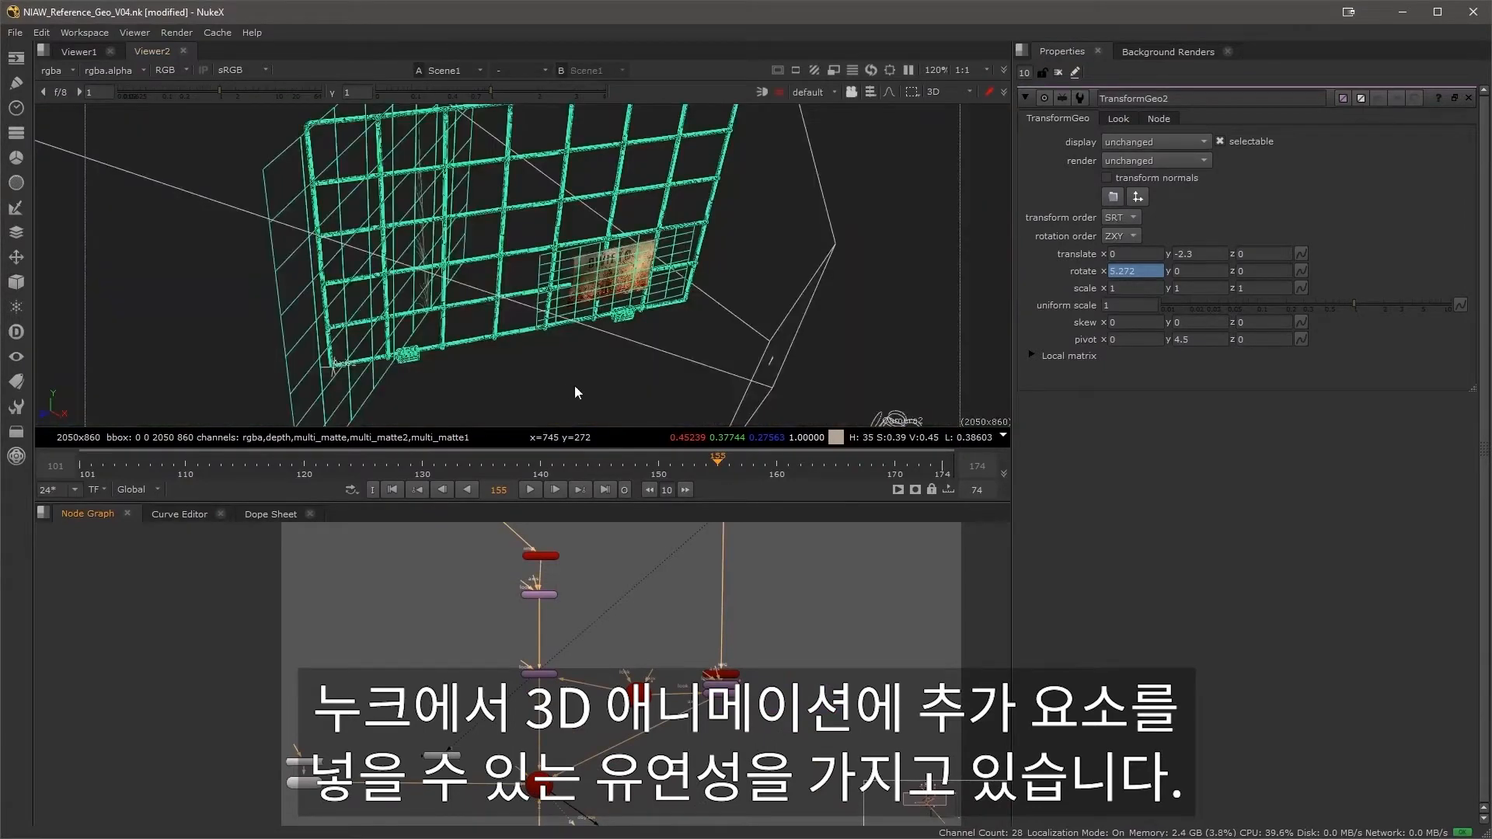
{"action": "left_click_drag", "start_coordinate": [582, 334], "coordinate": [542, 291], "text": "ctrl"}
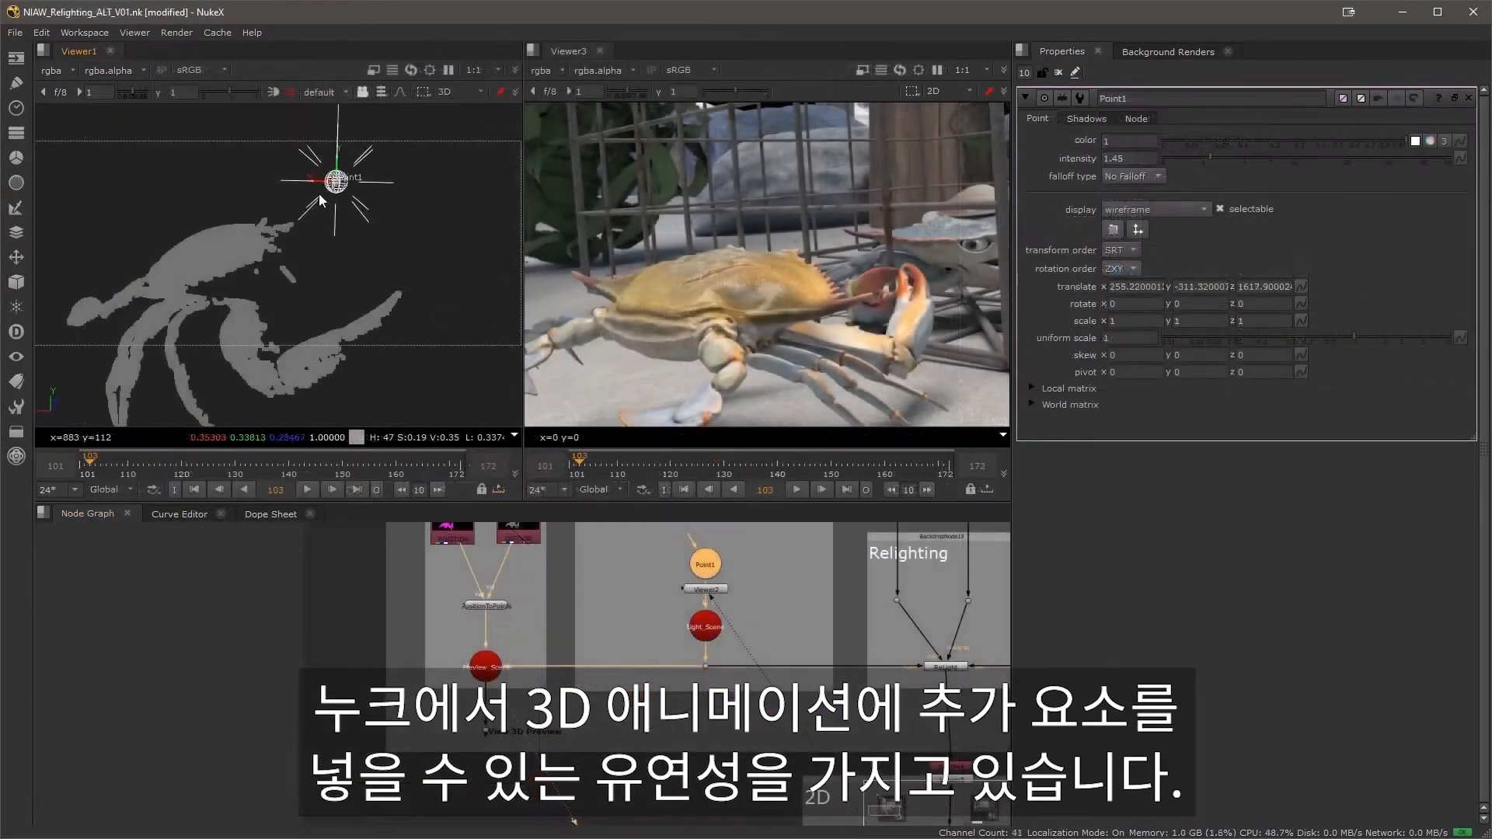
- Move the Point1 light slightly sideways above the crab's point cloud
{"action": "left_click_drag", "start_coordinate": [332, 166], "coordinate": [302, 161]}
- Tint the ColorCorrect6 master gain to red 0, green 1, blue 0.603876 and move the Point1 light closer to the crab
{"action": "middle_click_drag", "start_coordinate": [894, 746], "coordinate": [514, 569]}
{"action": "scroll", "coordinate": [575, 734], "scroll_direction": "up", "scroll_amount": 3}
{"action": "double_click", "coordinate": [558, 737]}
{"action": "left_click", "coordinate": [1430, 225]}
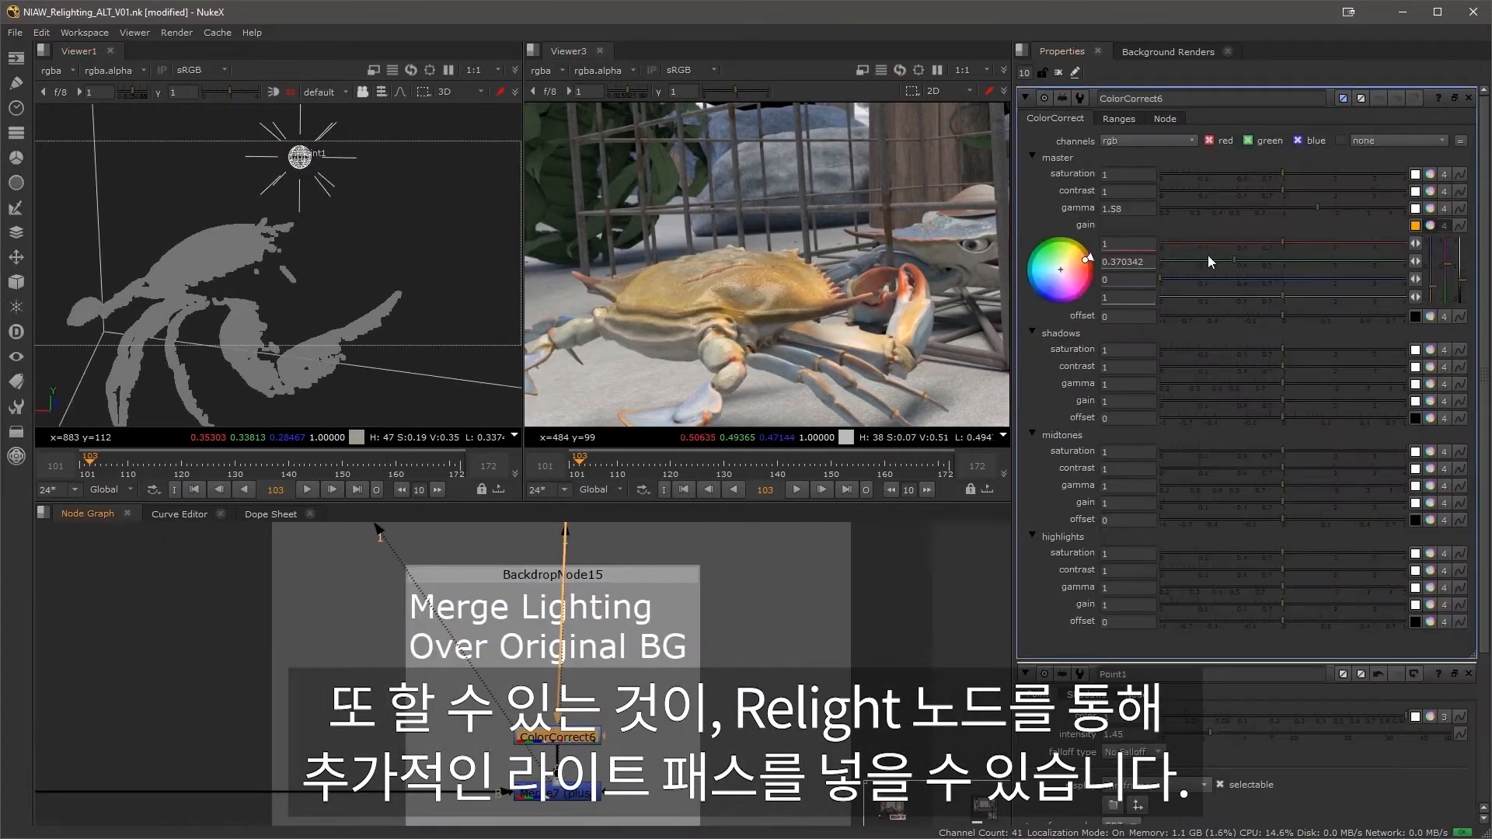
{"action": "left_click_drag", "start_coordinate": [1080, 268], "coordinate": [896, 348]}
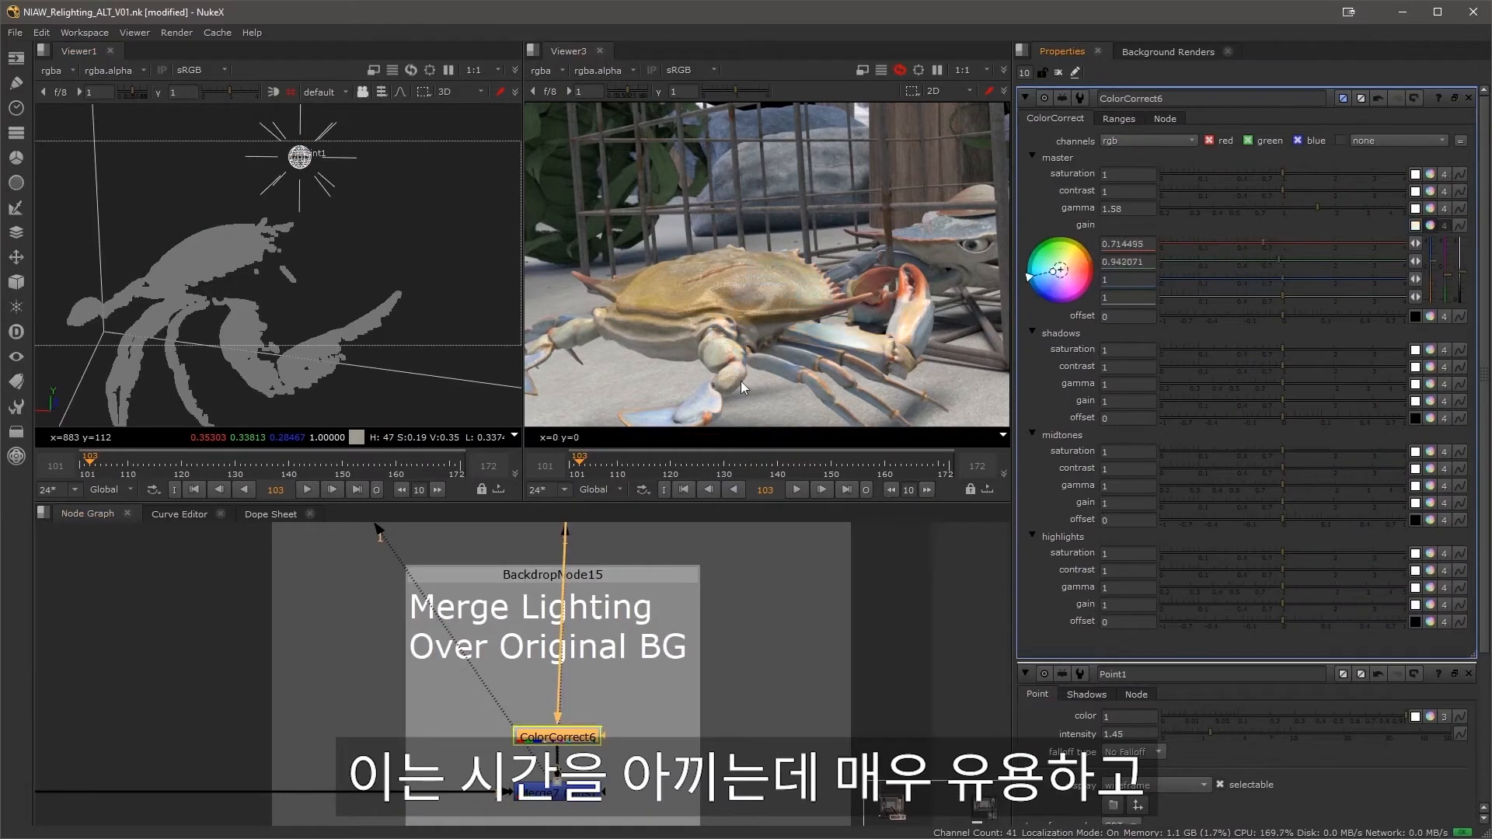
{"action": "left_click_drag", "start_coordinate": [710, 393], "coordinate": [560, 327]}
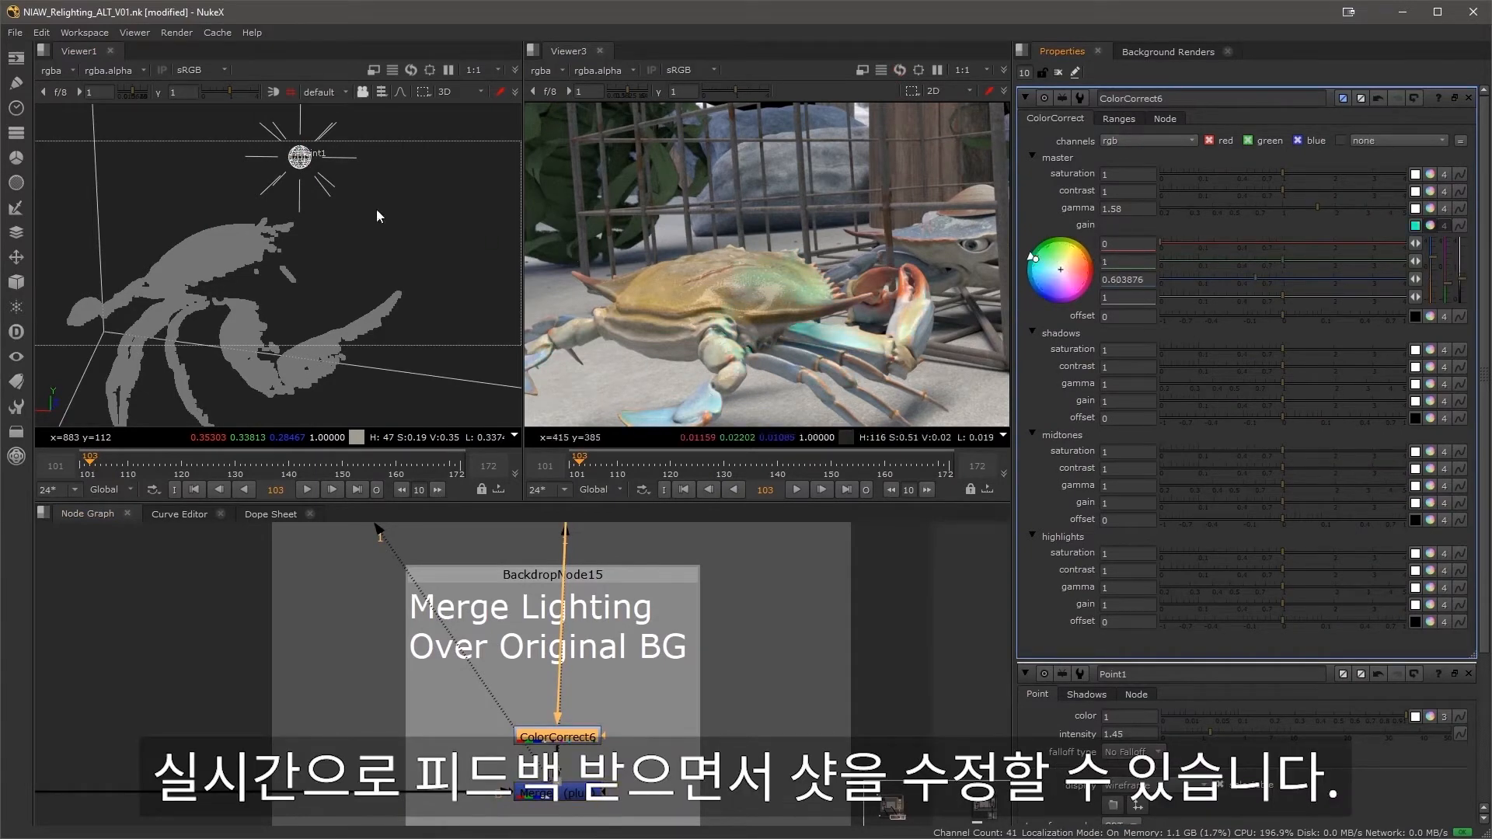
{"action": "left_click_drag", "start_coordinate": [299, 155], "coordinate": [356, 222]}
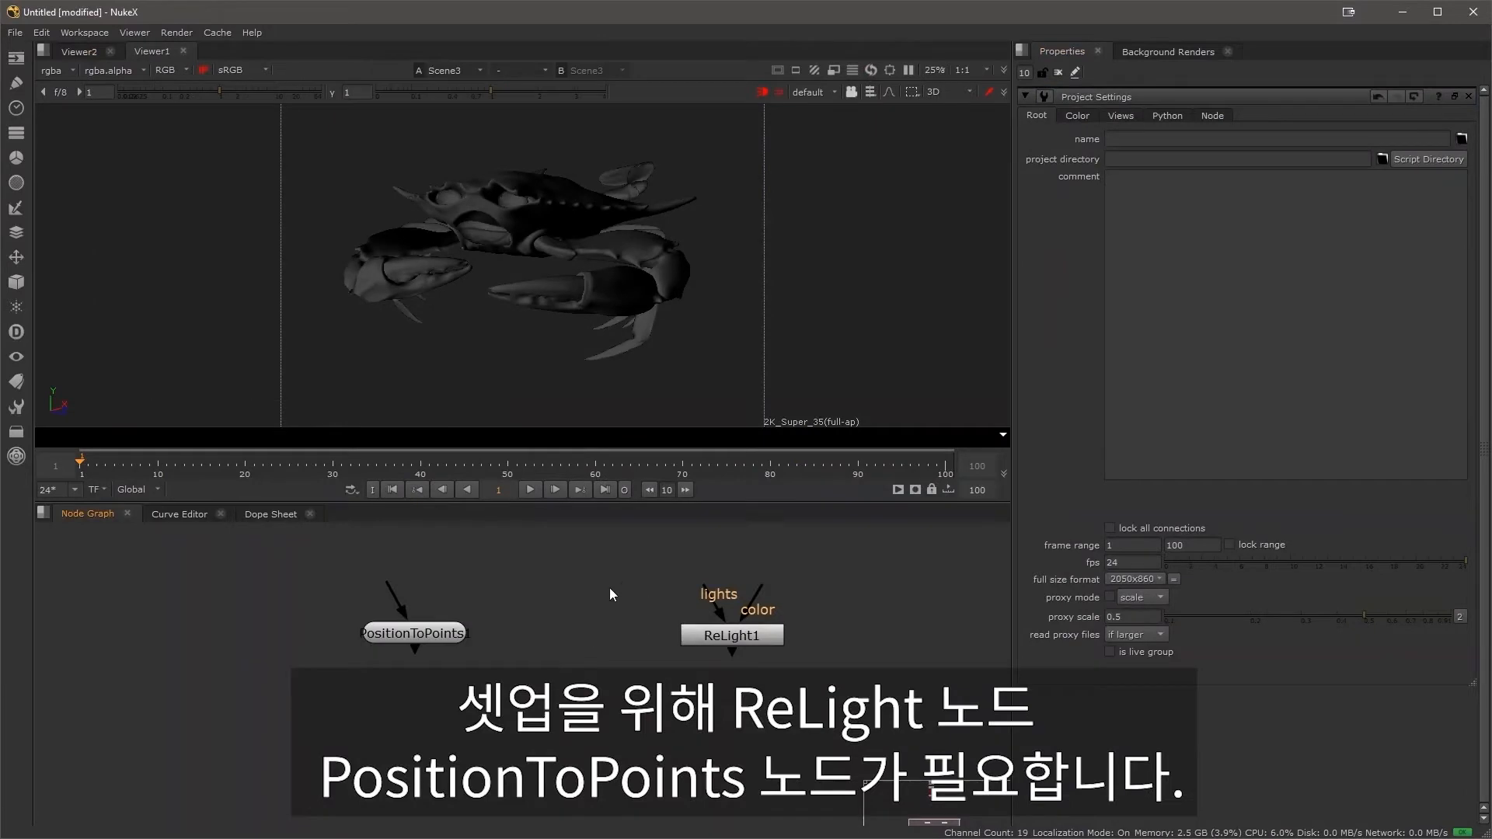
- Locate the ReLight1 and PositionToPoints1 nodes in the new script and open the PositionToPoints1 settings
{"action": "left_click", "coordinate": [740, 635]}
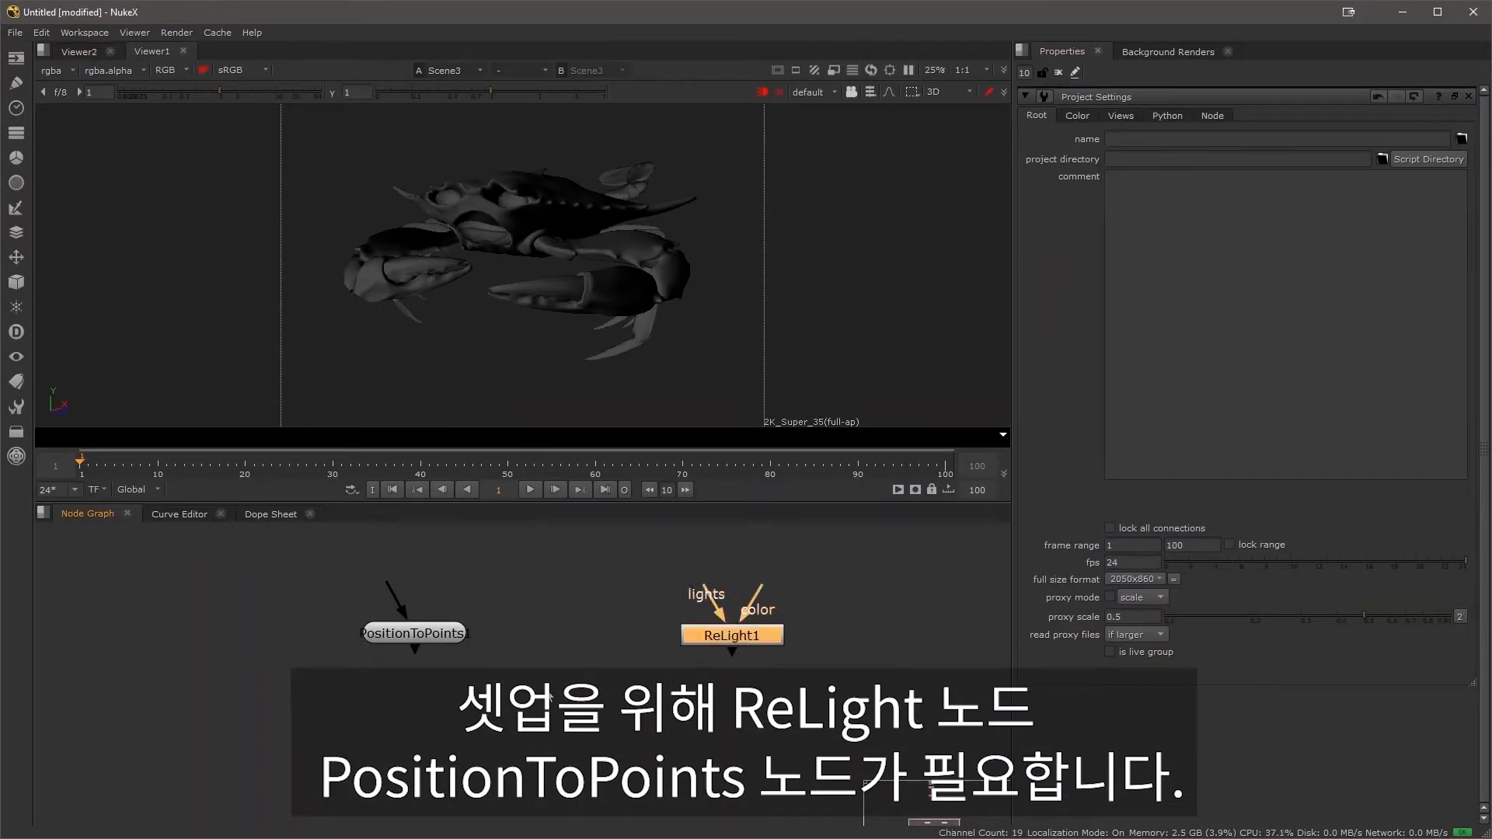
{"action": "left_click", "coordinate": [424, 639]}
{"action": "left_click", "coordinate": [438, 687]}
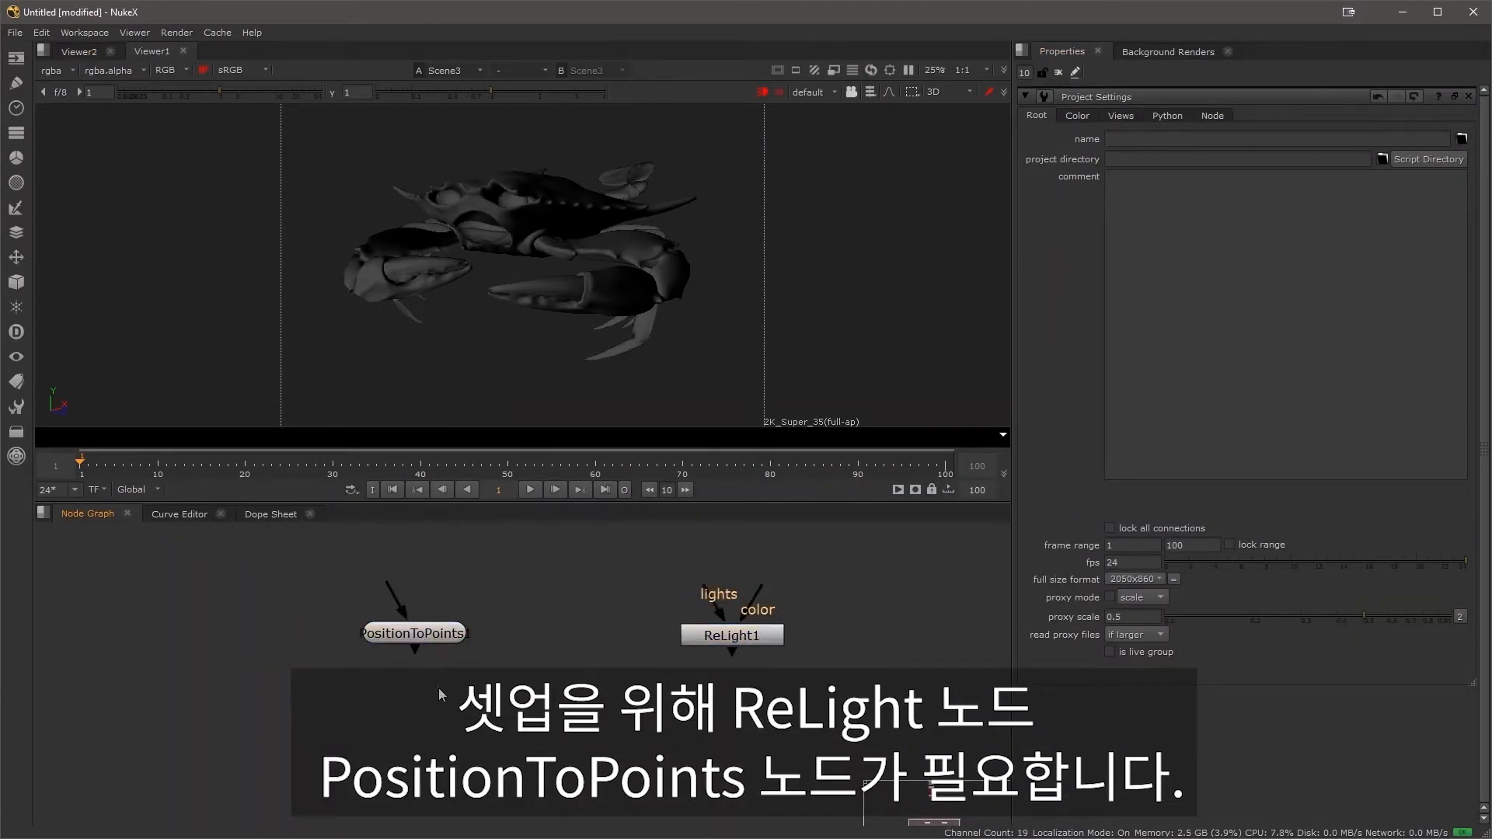
{"action": "middle_click_drag", "start_coordinate": [511, 594], "coordinate": [817, 604]}
{"action": "scroll", "coordinate": [816, 602], "scroll_direction": "up", "scroll_amount": 3}
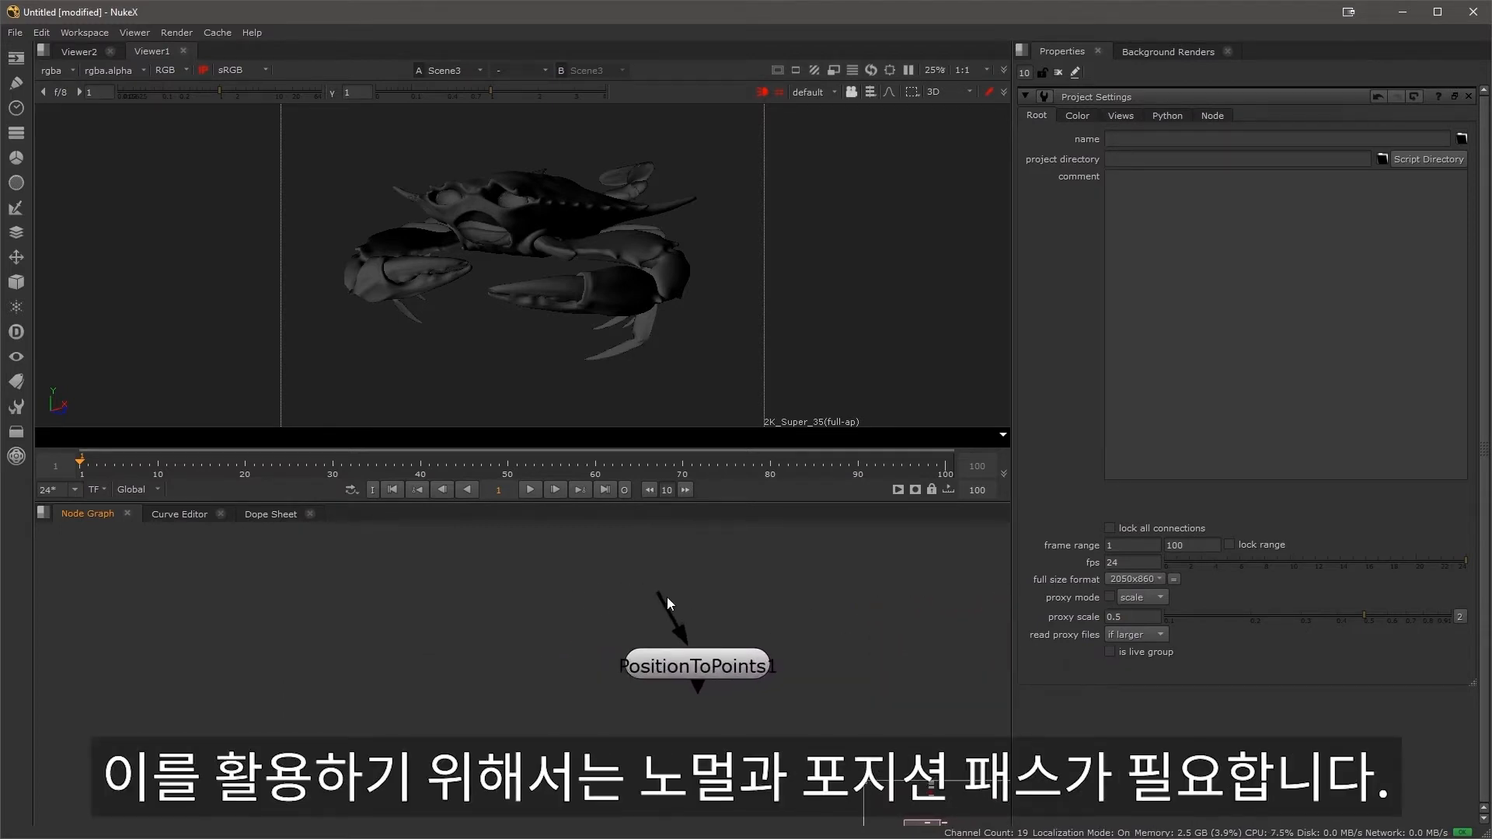
{"action": "double_click", "coordinate": [673, 662]}
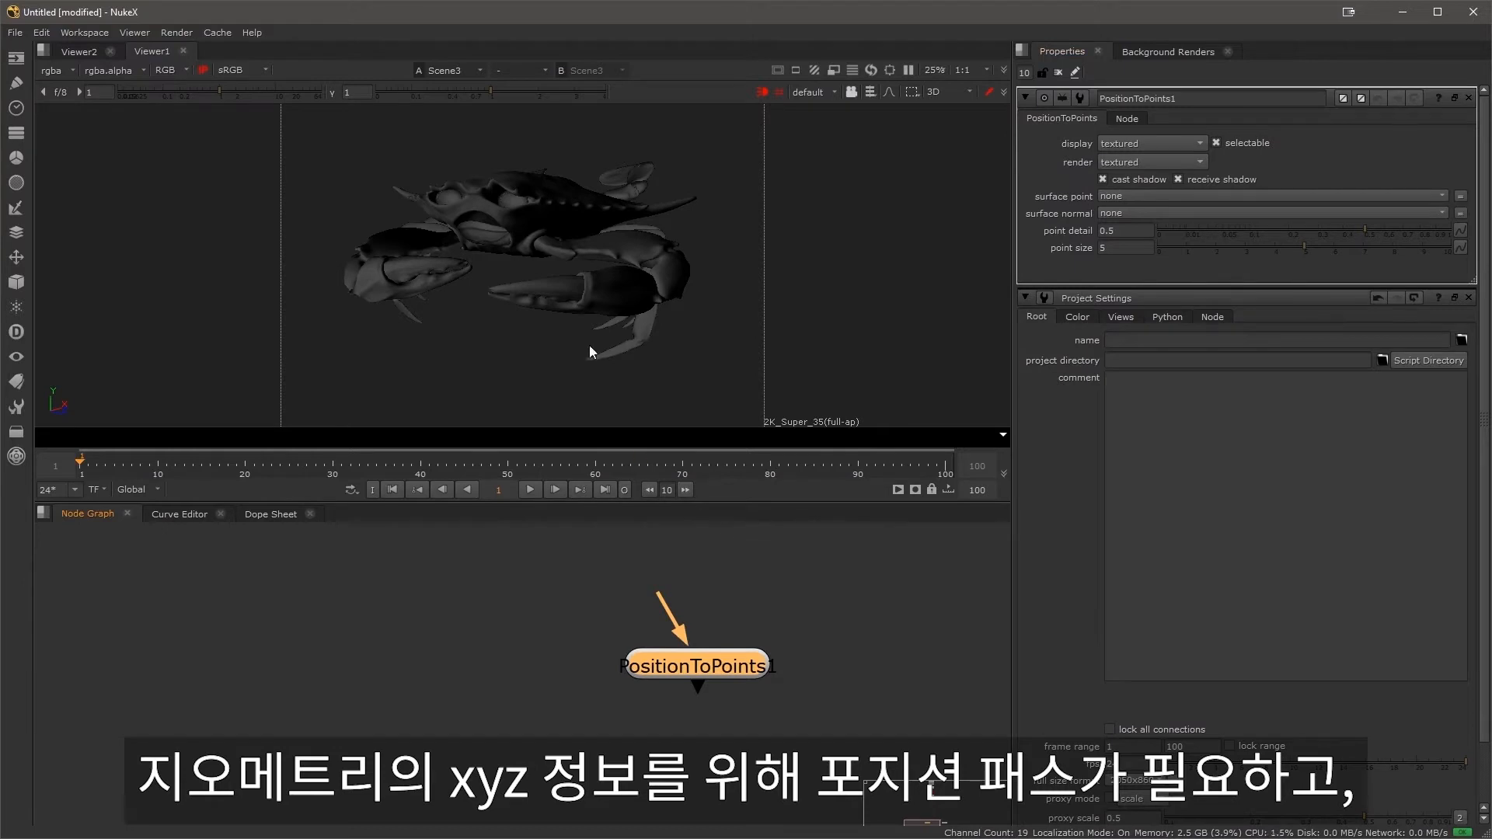
- Move the Viewer1 node well clear of Scene3 to free up space below it in the node graph
{"action": "left_click_drag", "start_coordinate": [590, 347], "coordinate": [533, 275], "text": "ctrl"}
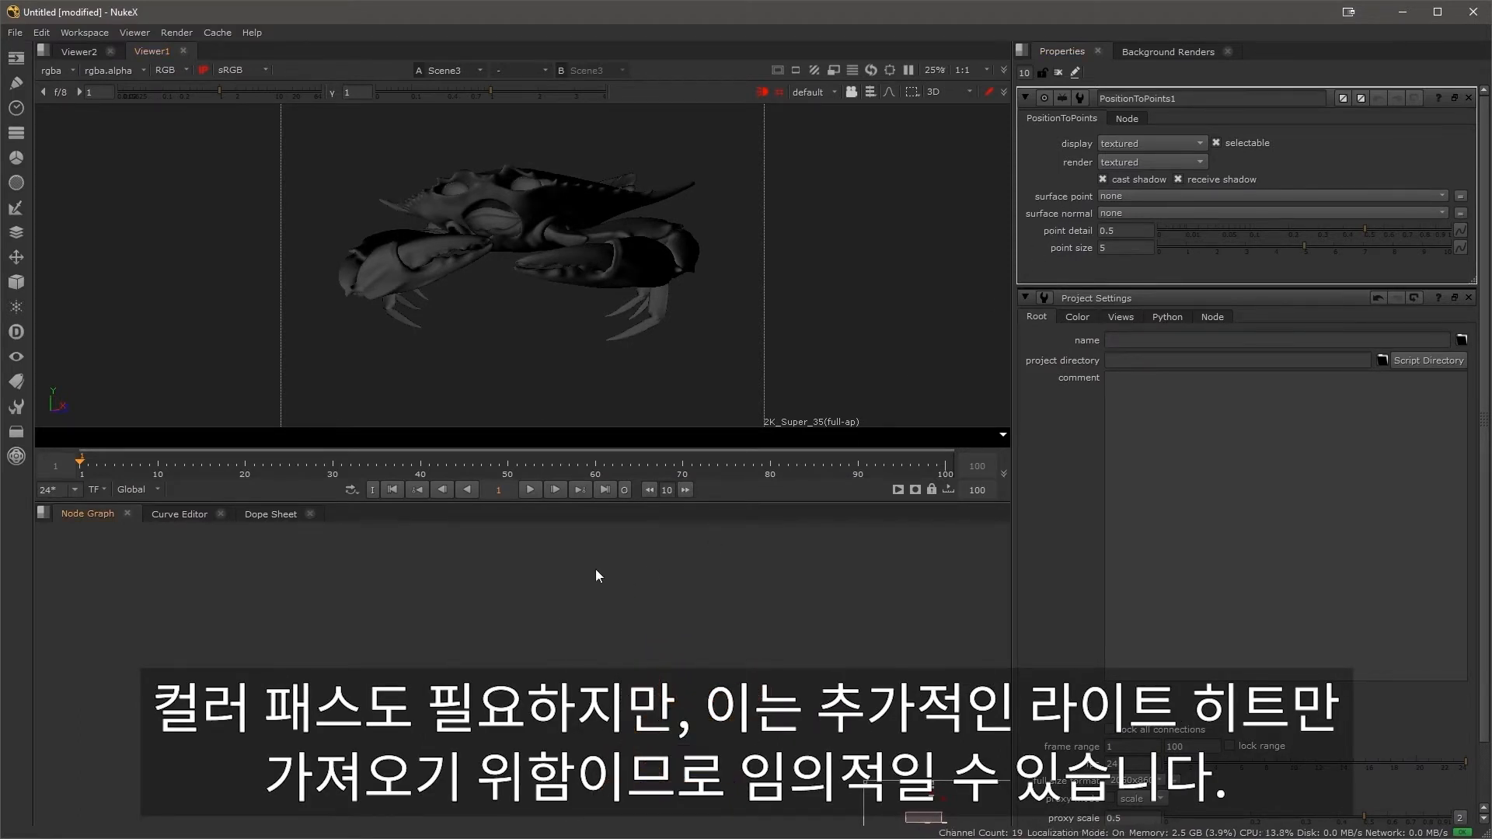
{"action": "scroll", "coordinate": [601, 648], "scroll_direction": "down", "scroll_amount": 5}
{"action": "middle_click_drag", "start_coordinate": [600, 648], "coordinate": [550, 726]}
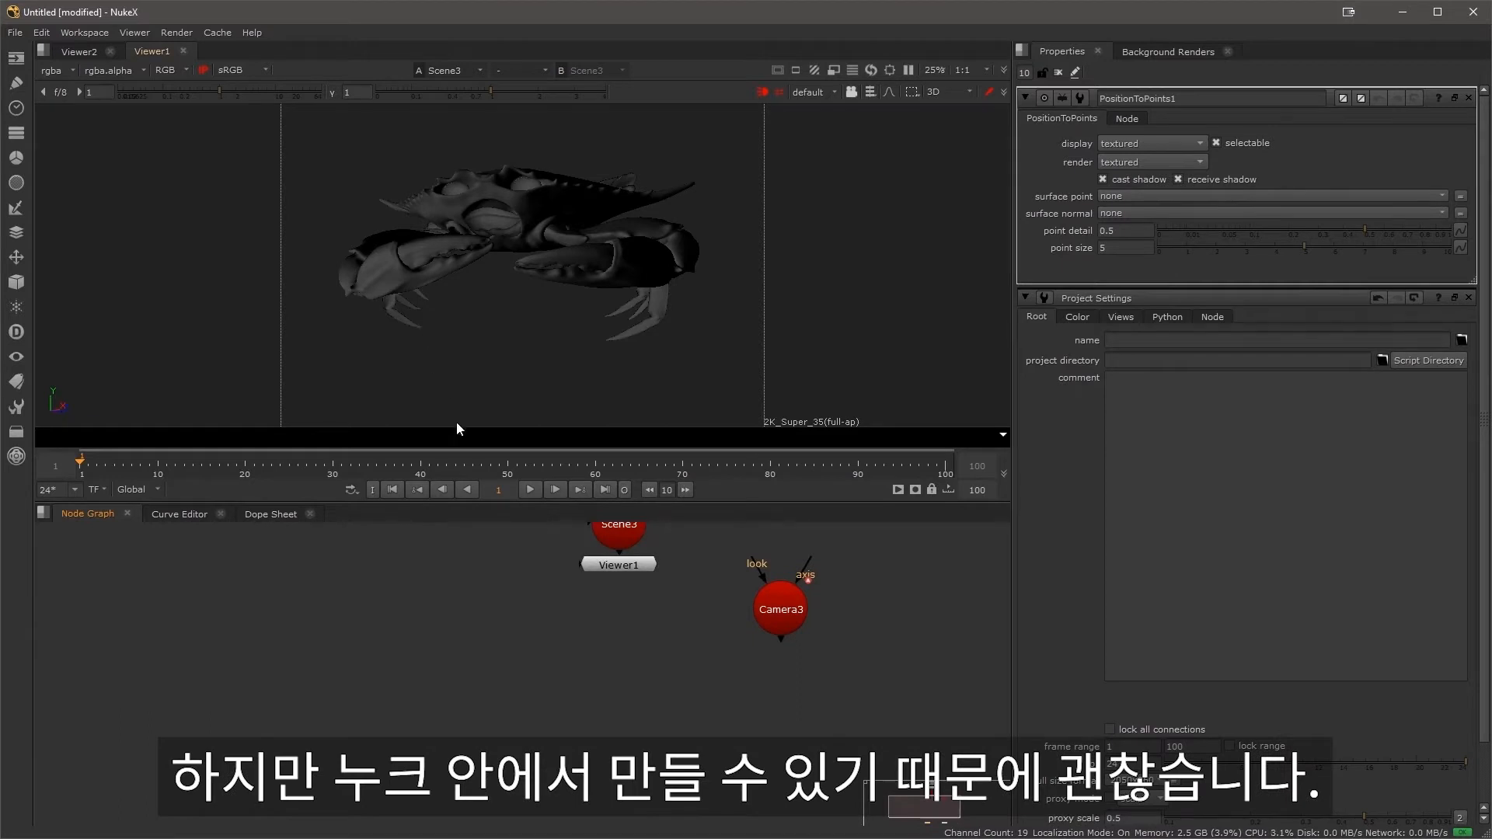
{"action": "left_click_drag", "start_coordinate": [622, 566], "coordinate": [185, 787]}
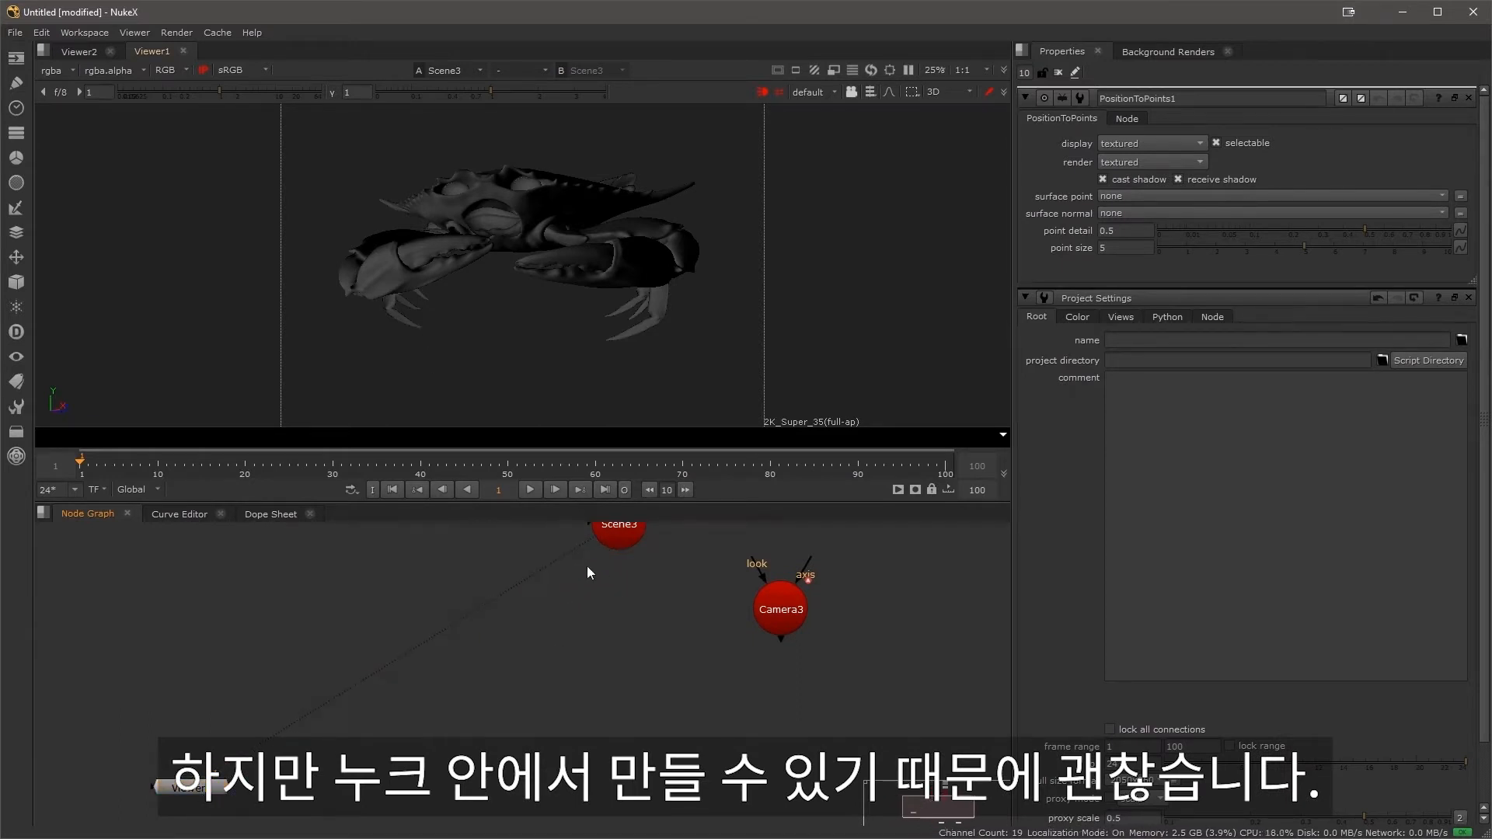
{"action": "middle_click_drag", "start_coordinate": [597, 591], "coordinate": [455, 799]}
- Add a ScanlineRender node in the empty space below Scene3, beside Camera3
{"action": "scroll", "coordinate": [544, 715], "scroll_direction": "up", "scroll_amount": 4}
{"action": "middle_click_drag", "start_coordinate": [509, 687], "coordinate": [573, 612]}
{"action": "left_click", "coordinate": [502, 550]}
{"action": "left_click", "coordinate": [604, 643]}
{"action": "middle_click_drag", "start_coordinate": [769, 826], "coordinate": [774, 674]}
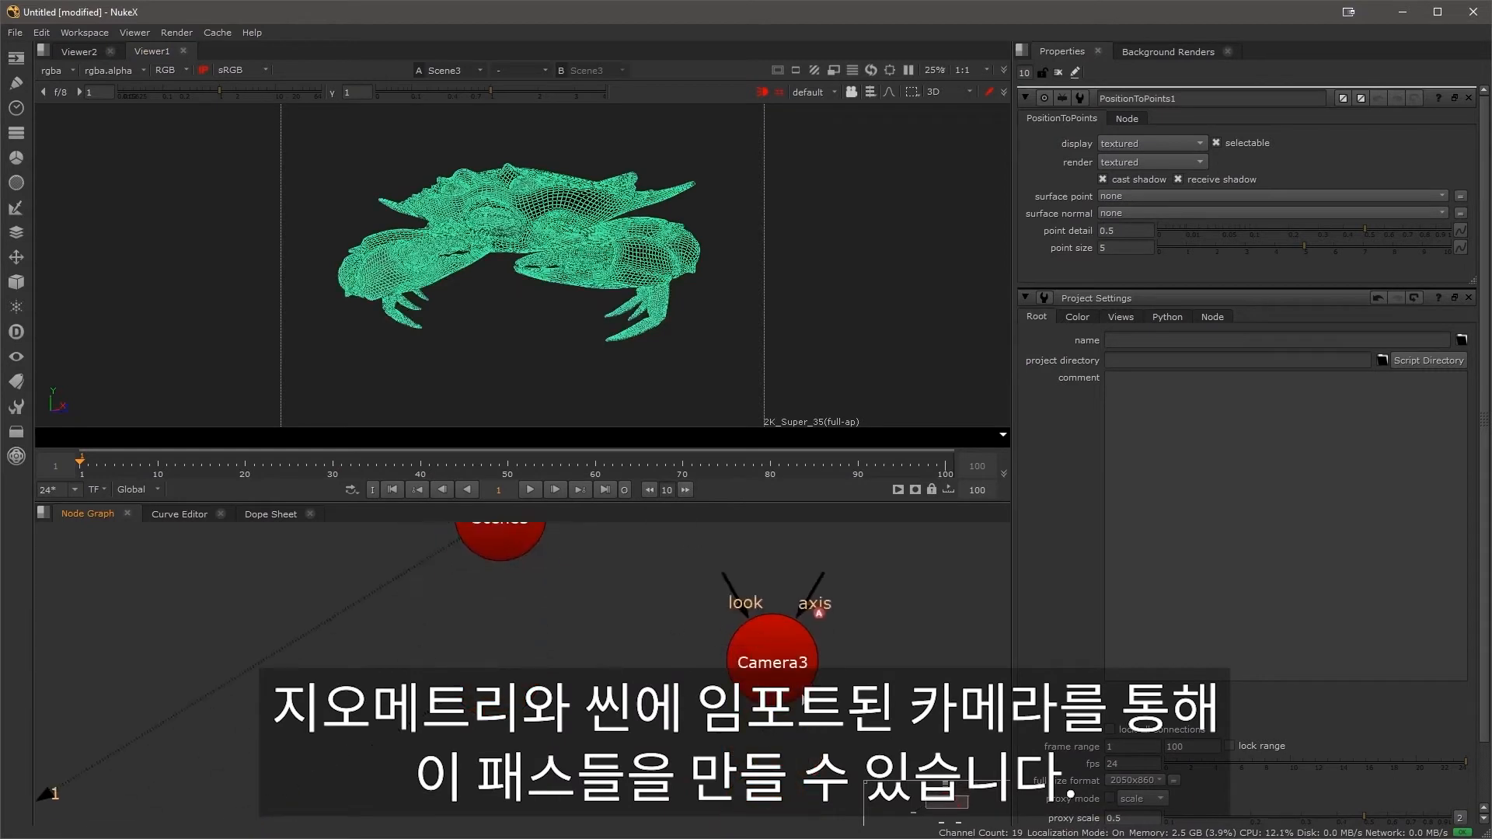
{"action": "left_click", "coordinate": [774, 675]}
{"action": "left_click", "coordinate": [451, 701]}
{"action": "key", "text": "Tab"}
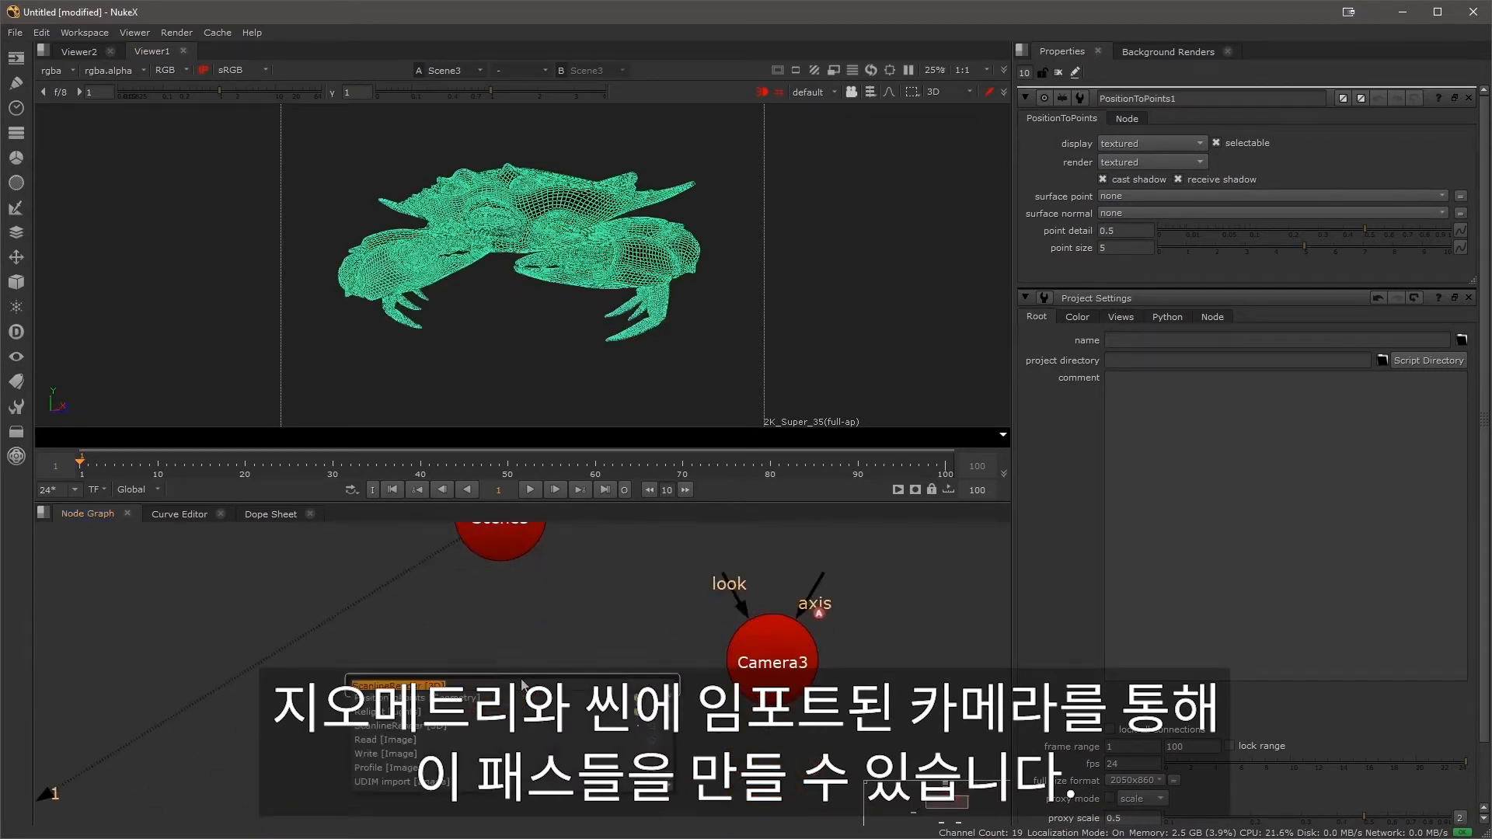
{"action": "type", "text": "scan"}
{"action": "key", "text": "Down"}
{"action": "key", "text": "Return"}
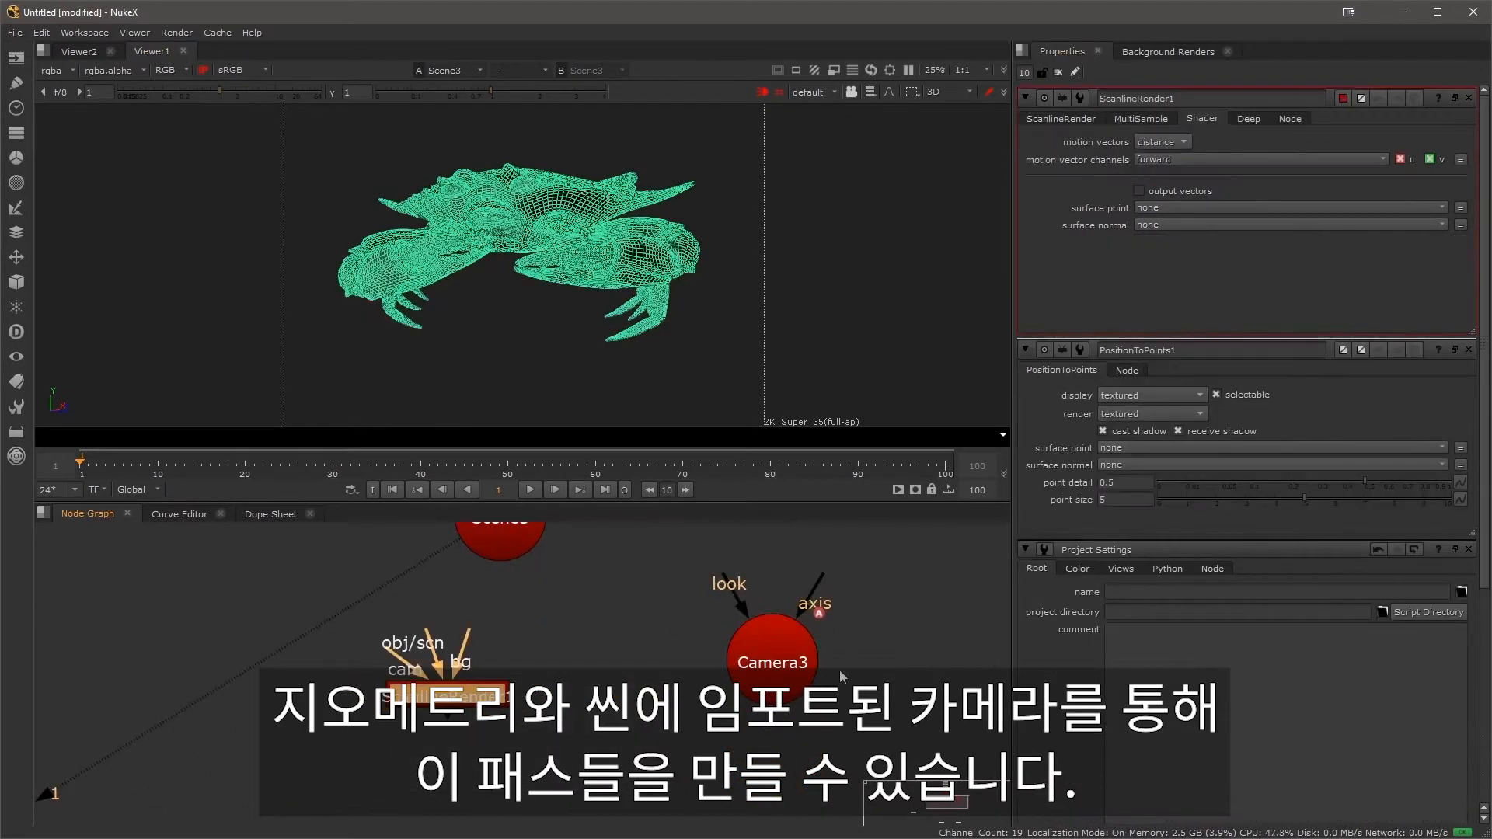
- Connect ScanlineRender1's obj/scn input to Scene3 and its cam input to Camera3, and enable its output vectors
{"action": "left_click_drag", "start_coordinate": [427, 633], "coordinate": [497, 540]}
{"action": "left_click_drag", "start_coordinate": [405, 654], "coordinate": [734, 659]}
{"action": "left_click_drag", "start_coordinate": [458, 701], "coordinate": [488, 699]}
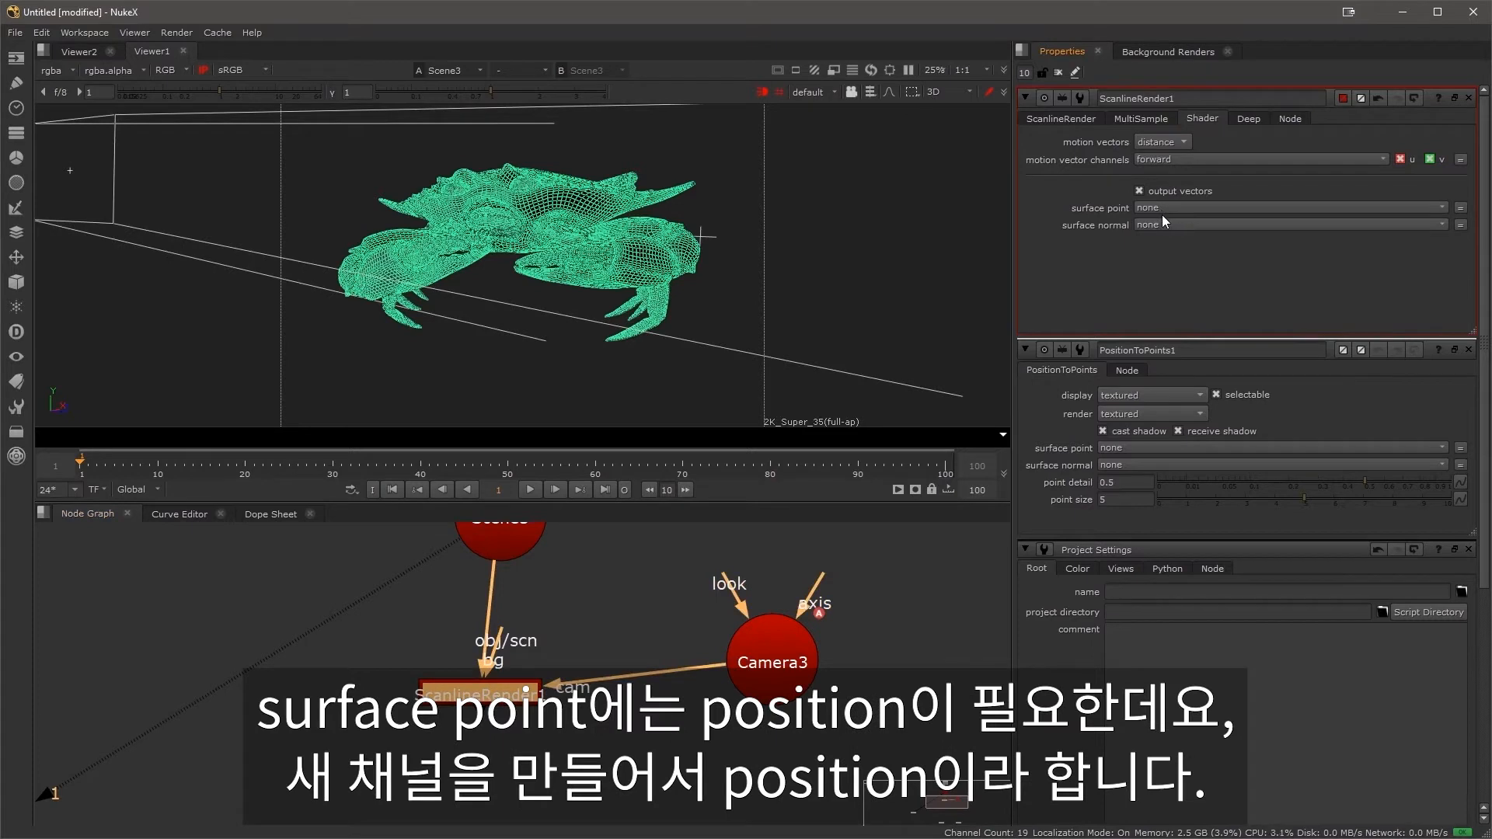
- Assign ScanlineRender1's surface point to a new layer named positon with channels x, y and z
{"action": "left_click", "coordinate": [1164, 208]}
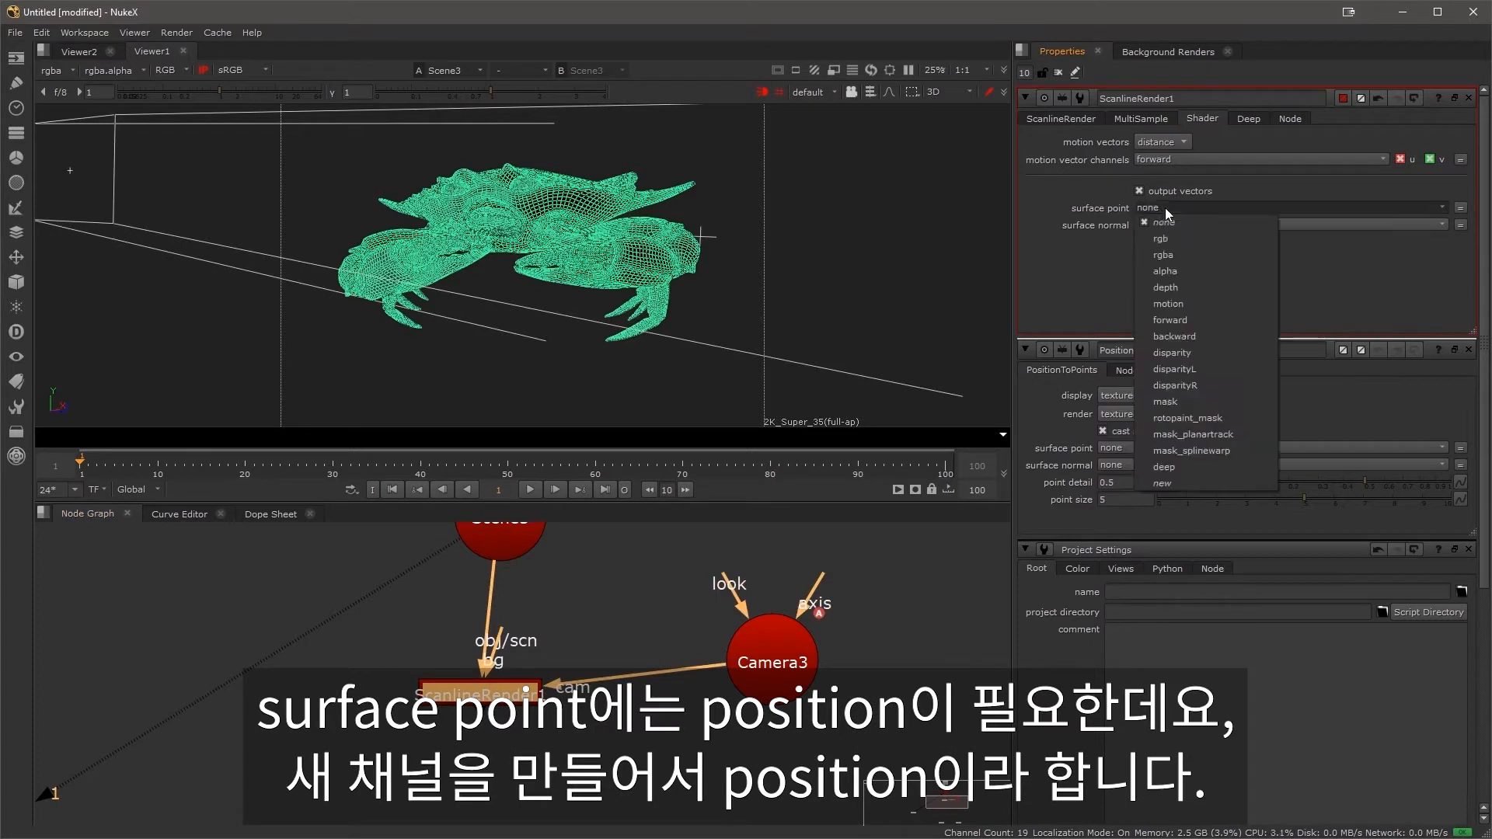
{"action": "left_click", "coordinate": [1201, 482]}
{"action": "type", "text": "positon"}
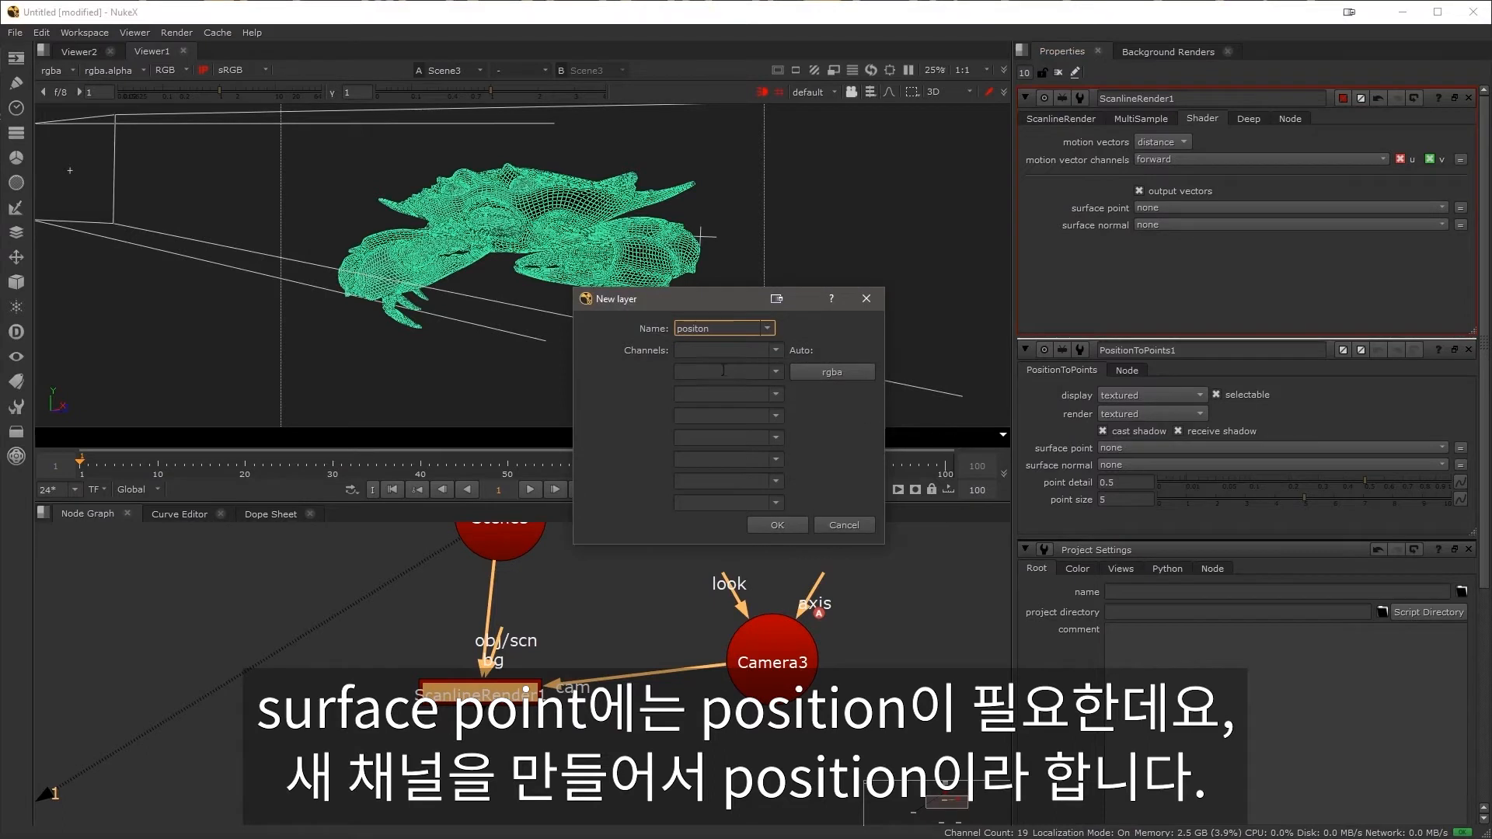
{"action": "left_click", "coordinate": [729, 348]}
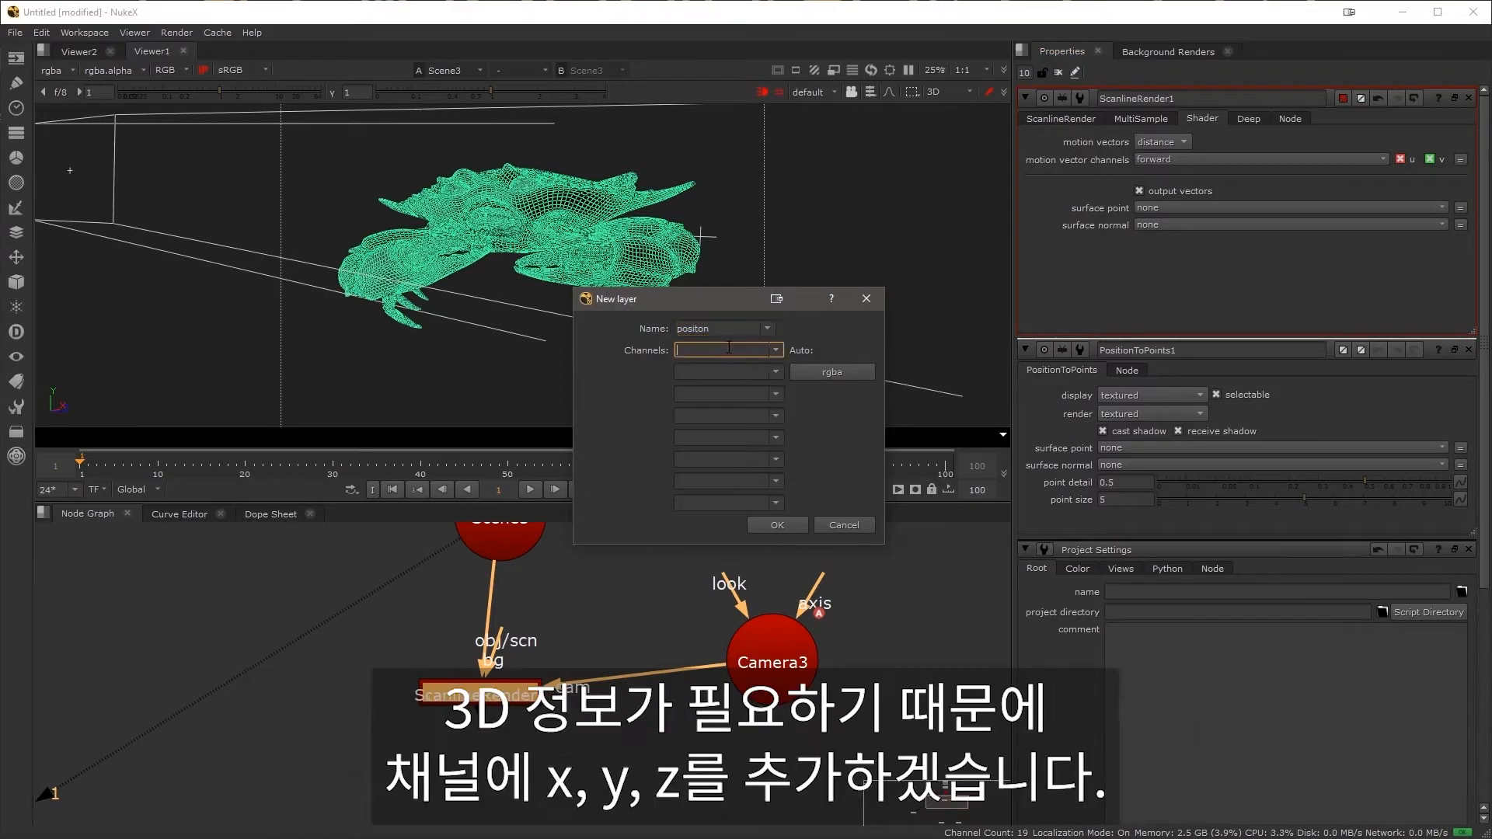
{"action": "left_click", "coordinate": [724, 372]}
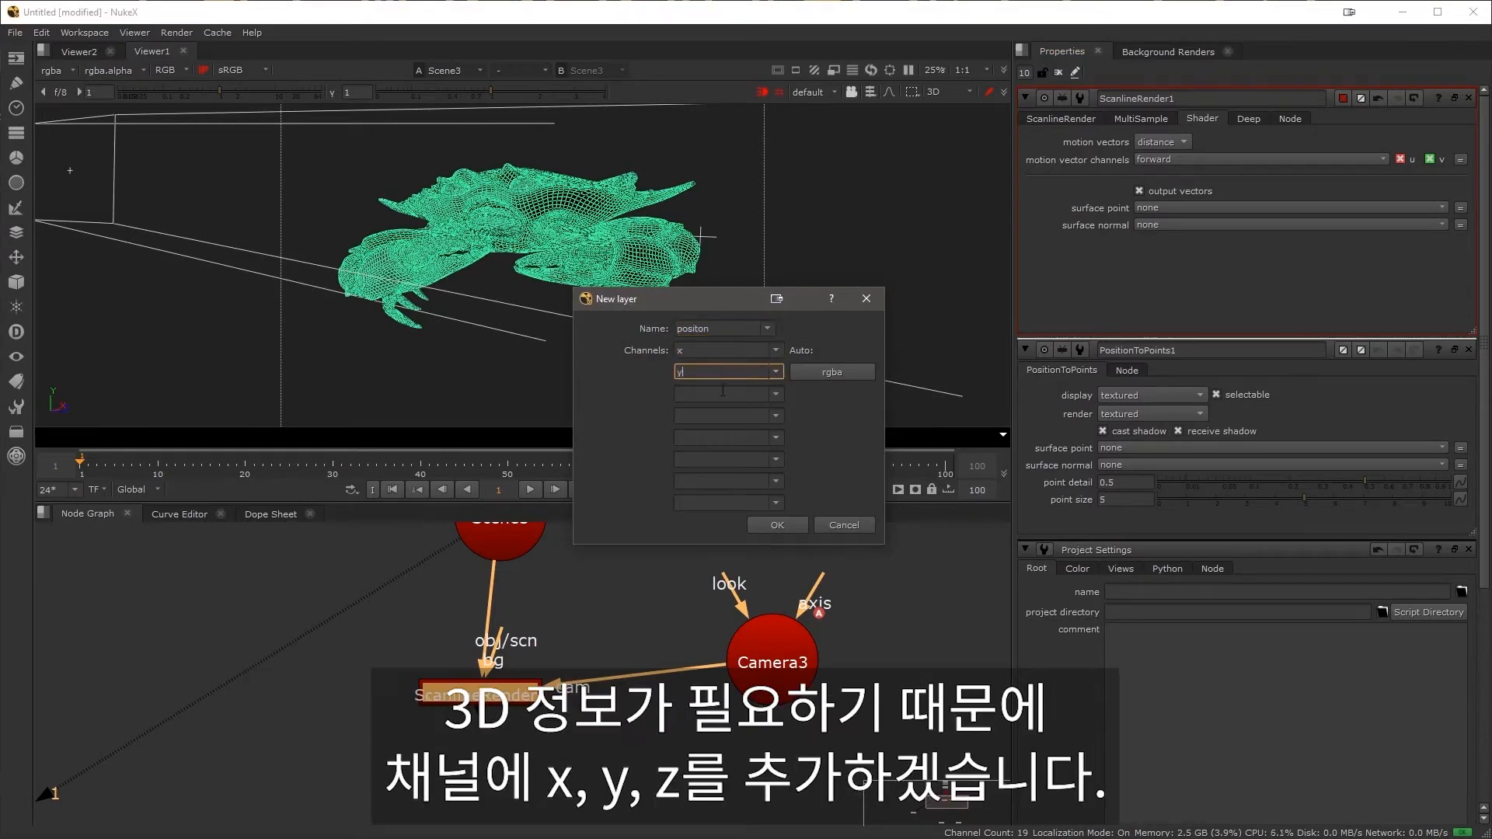
{"action": "left_click", "coordinate": [722, 392]}
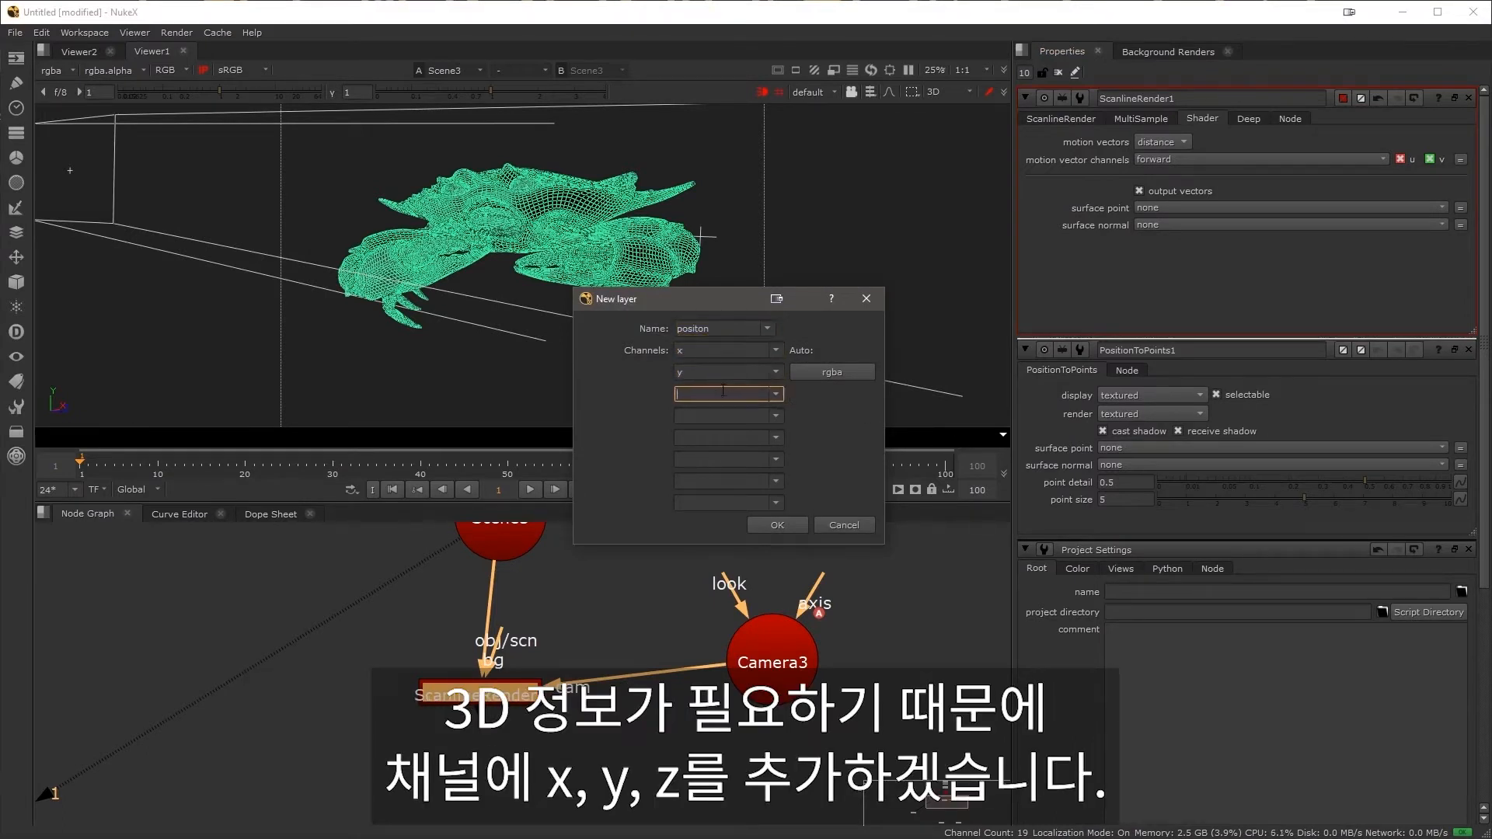
{"action": "left_click", "coordinate": [766, 524]}
- Assign ScanlineRender1's surface normal to a new layer named normal with channels x, y and z
{"action": "left_click", "coordinate": [1178, 223]}
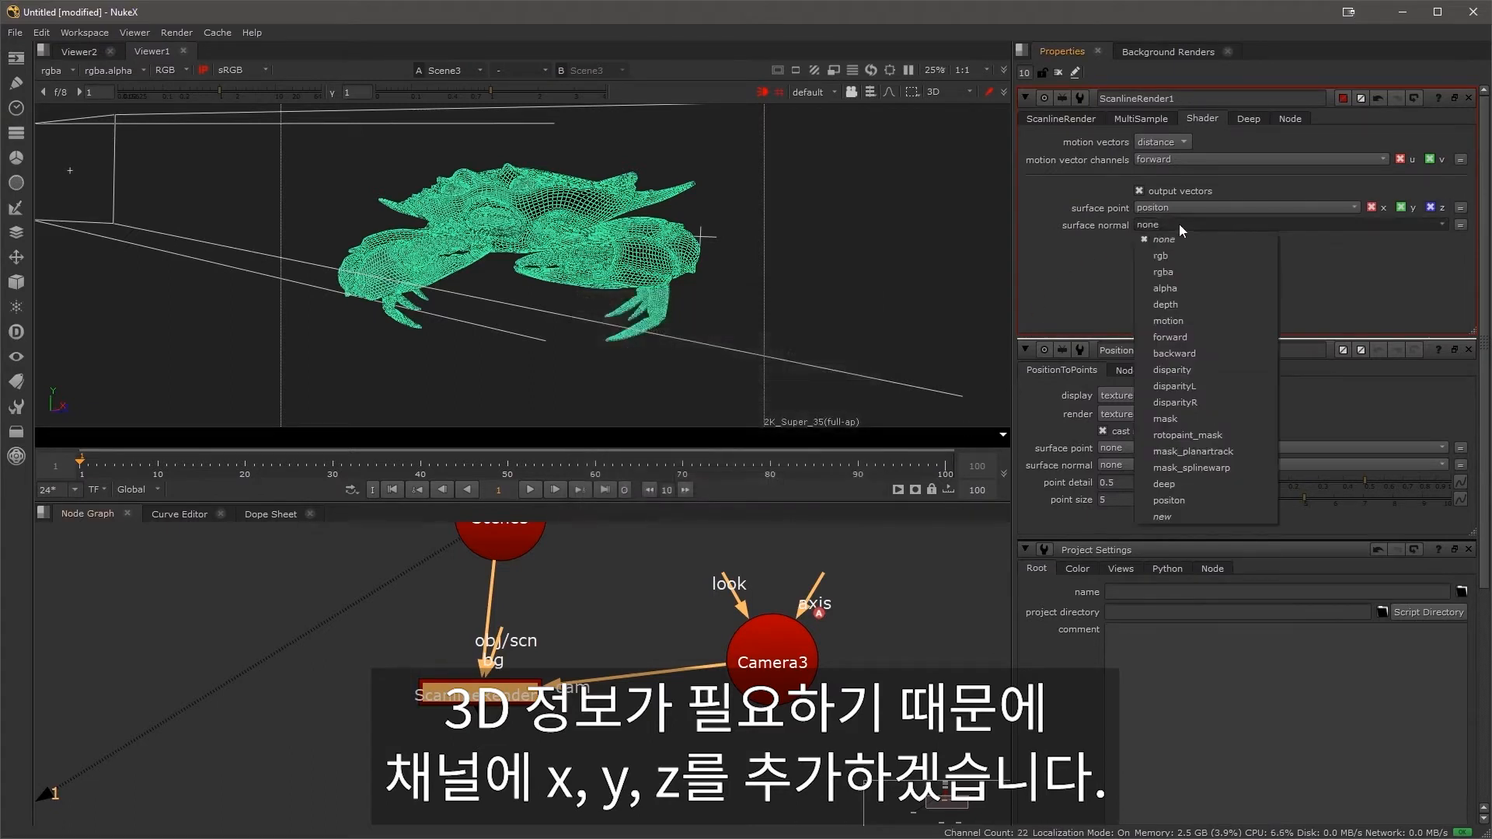
{"action": "left_click", "coordinate": [1175, 517]}
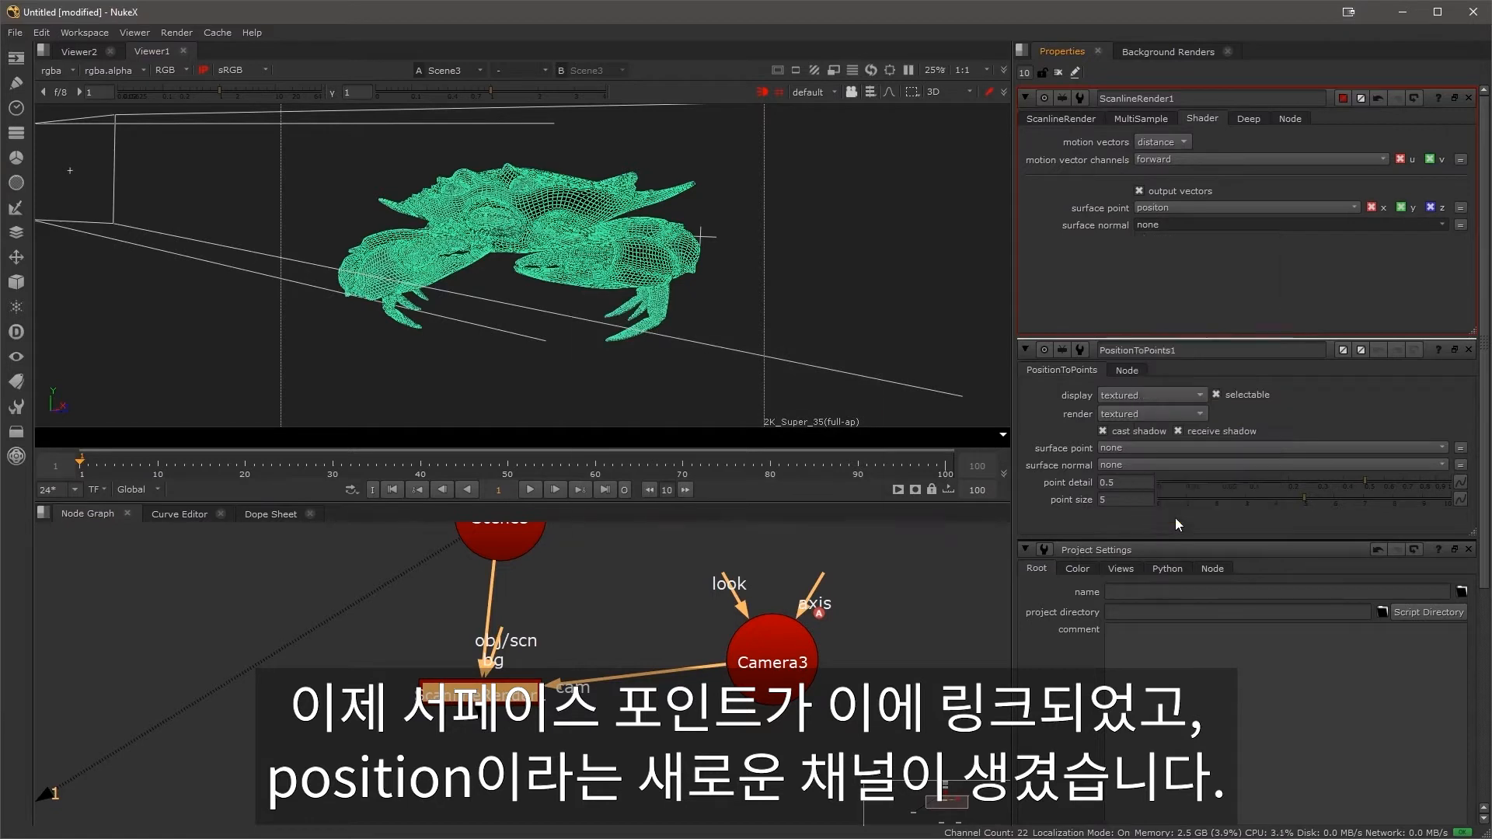
{"action": "type", "text": "normal"}
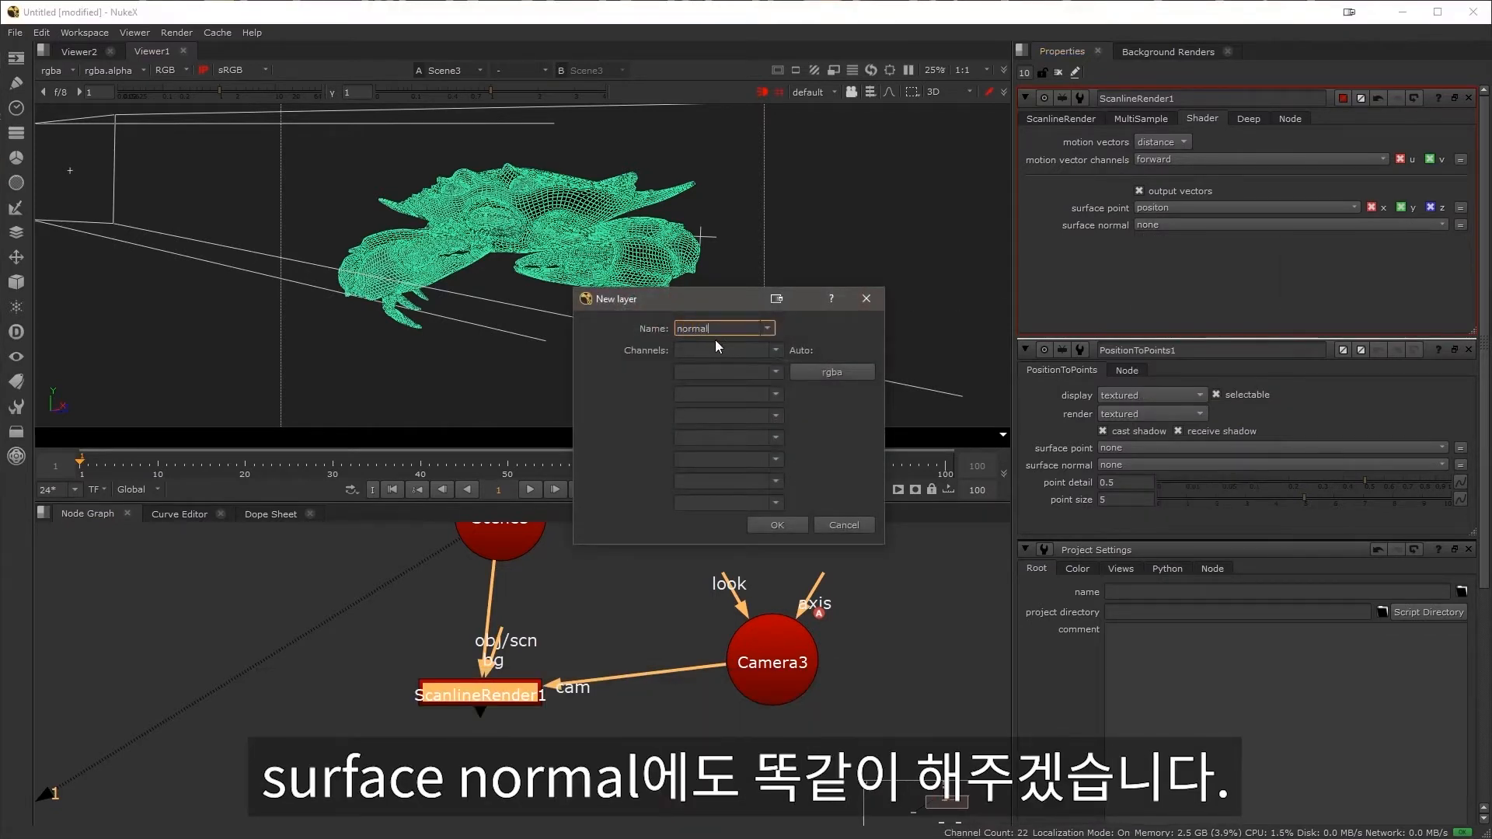
{"action": "left_click", "coordinate": [713, 345]}
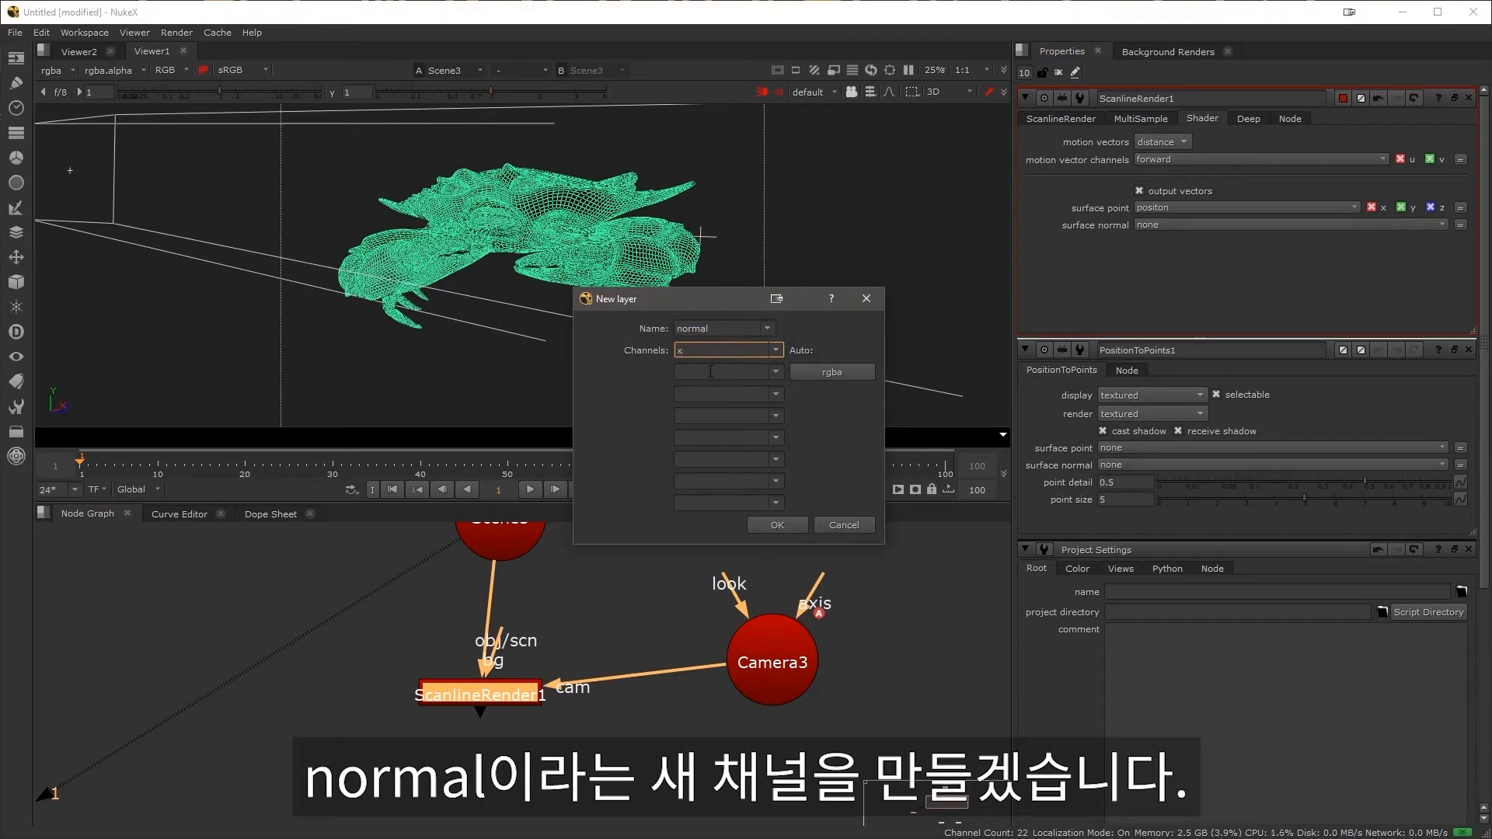
{"action": "left_click", "coordinate": [710, 371]}
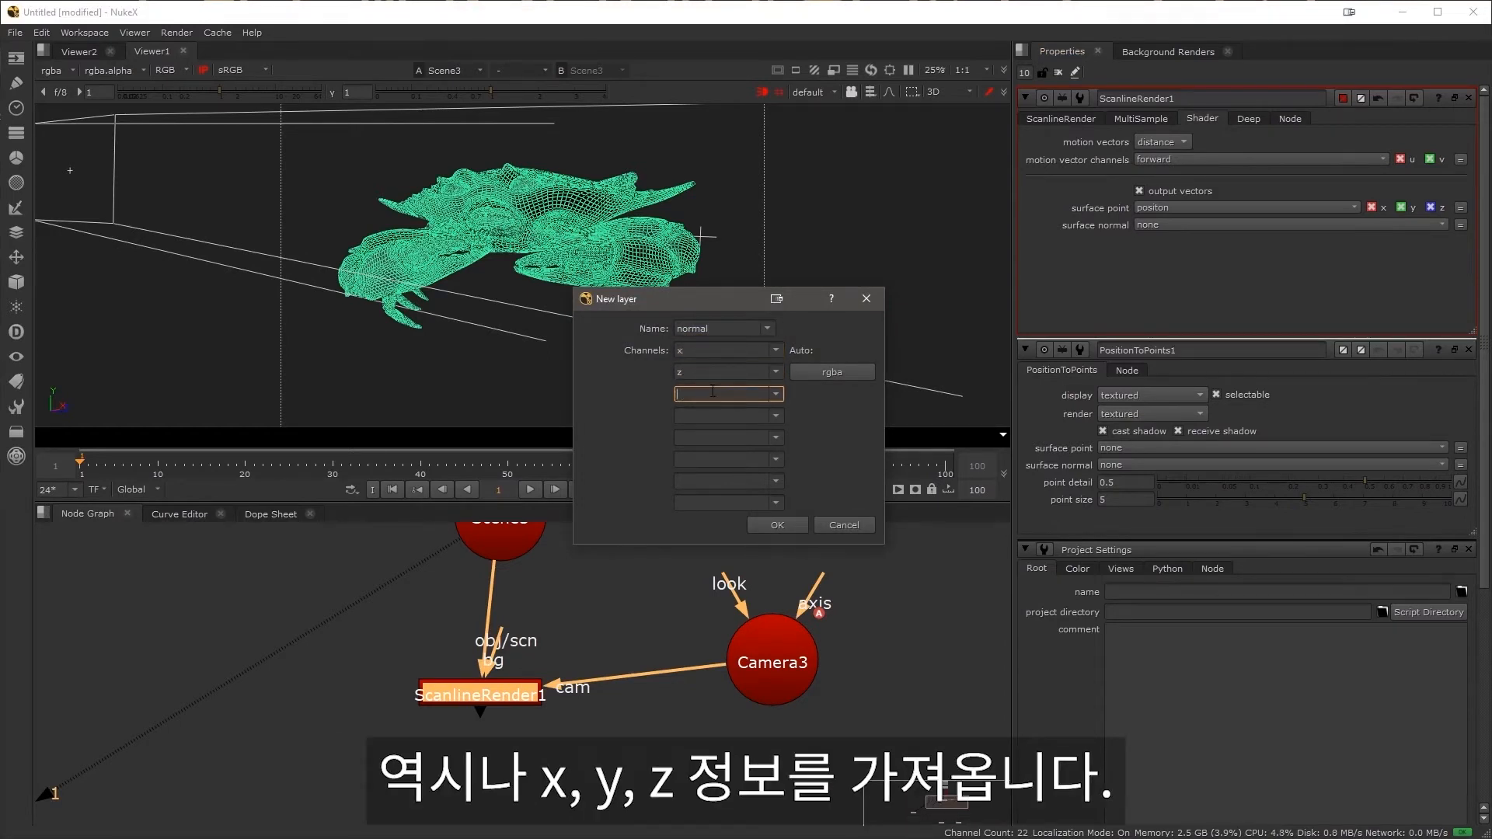
{"action": "left_click", "coordinate": [721, 391]}
{"action": "left_click", "coordinate": [775, 525]}
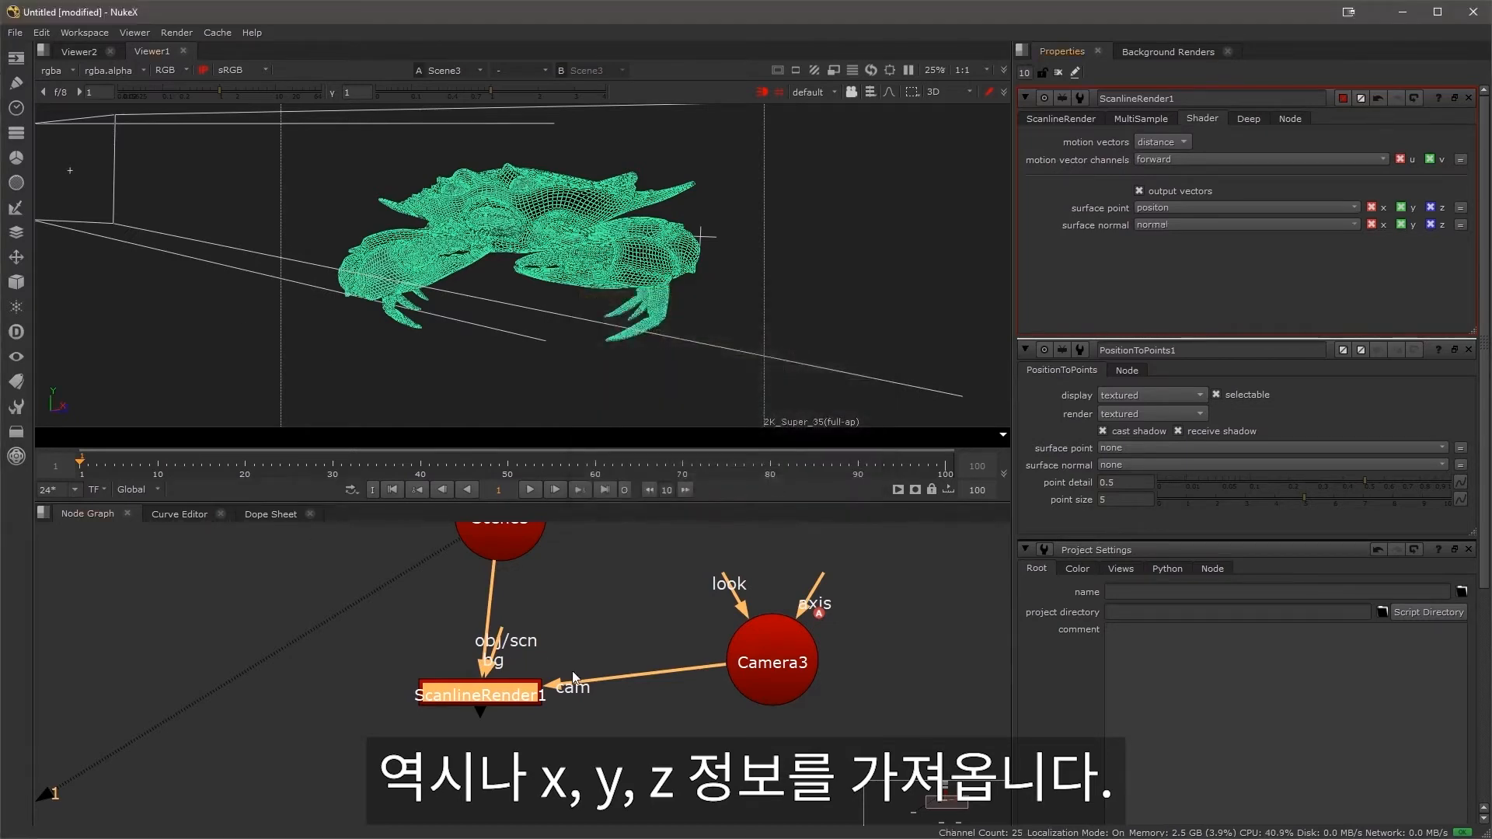
- View ScanlineRender1's output and examine its positon and normal layers, then return the viewer to rgba
{"action": "key", "text": "1"}
{"action": "key", "text": "Tab"}
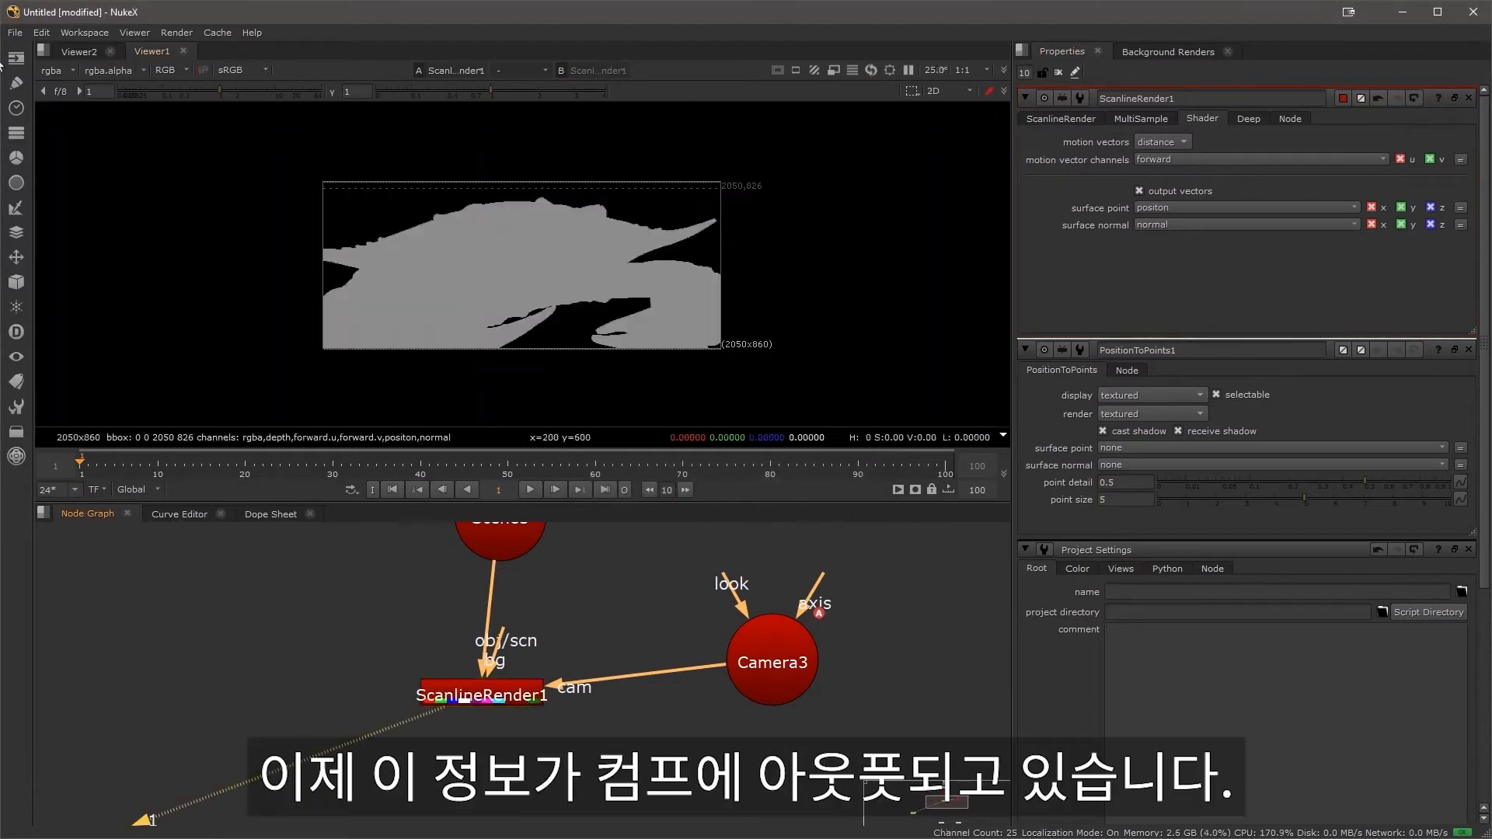
{"action": "left_click", "coordinate": [49, 74]}
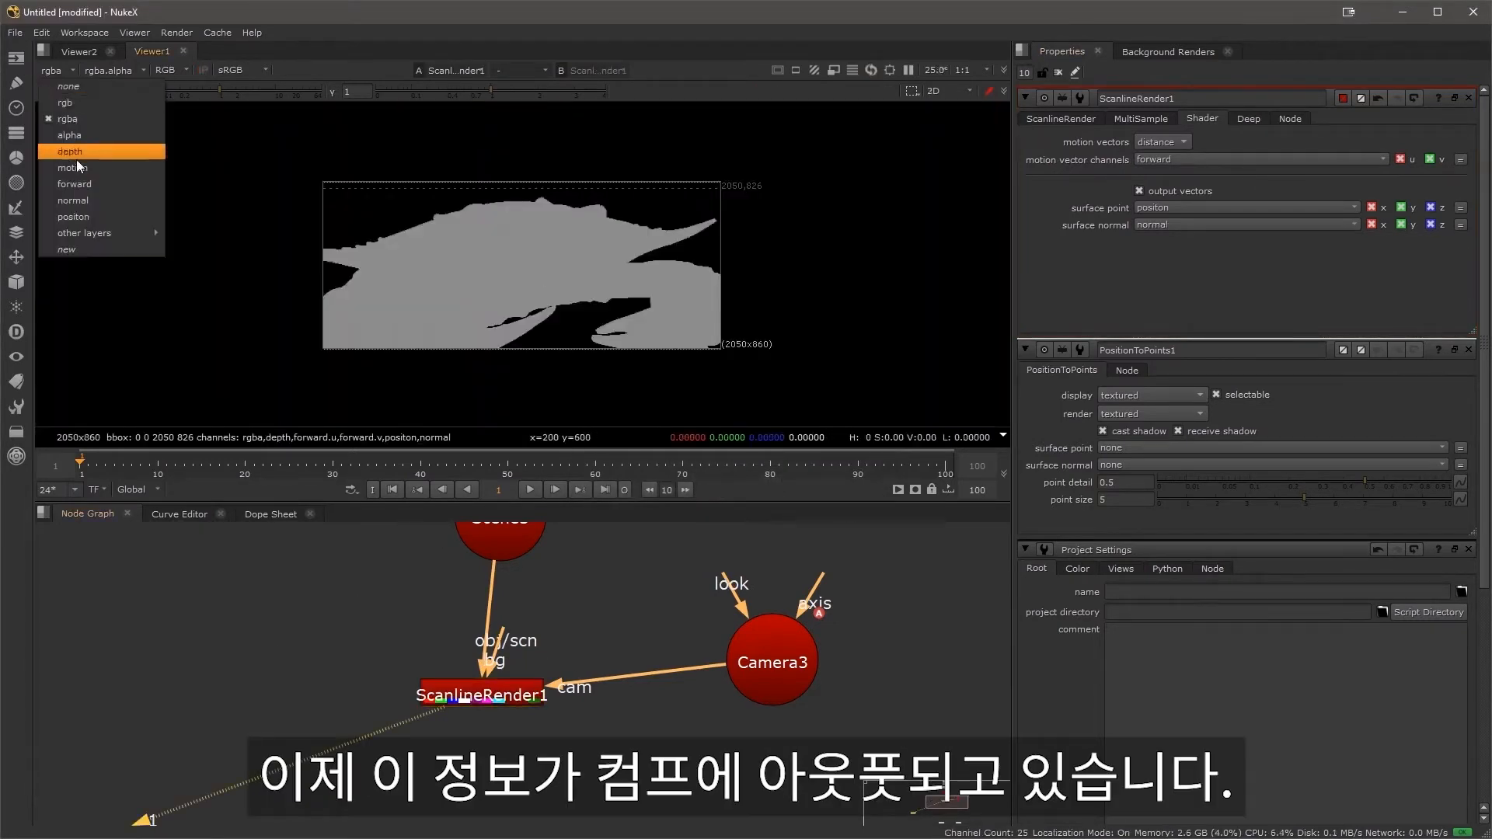
{"action": "left_click", "coordinate": [92, 211]}
{"action": "left_click", "coordinate": [59, 70]}
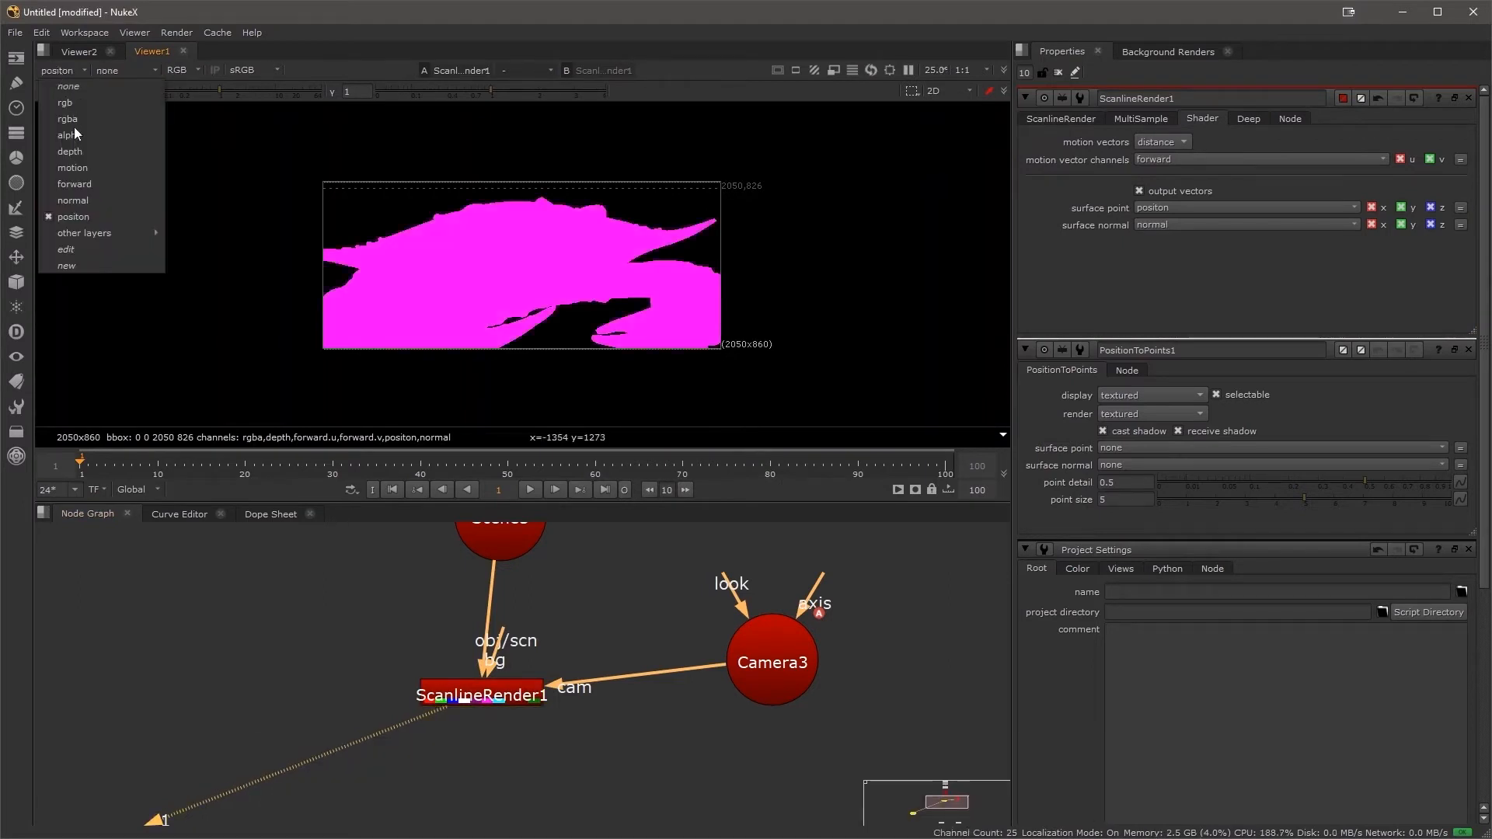
{"action": "left_click", "coordinate": [96, 203]}
{"action": "left_click", "coordinate": [62, 70]}
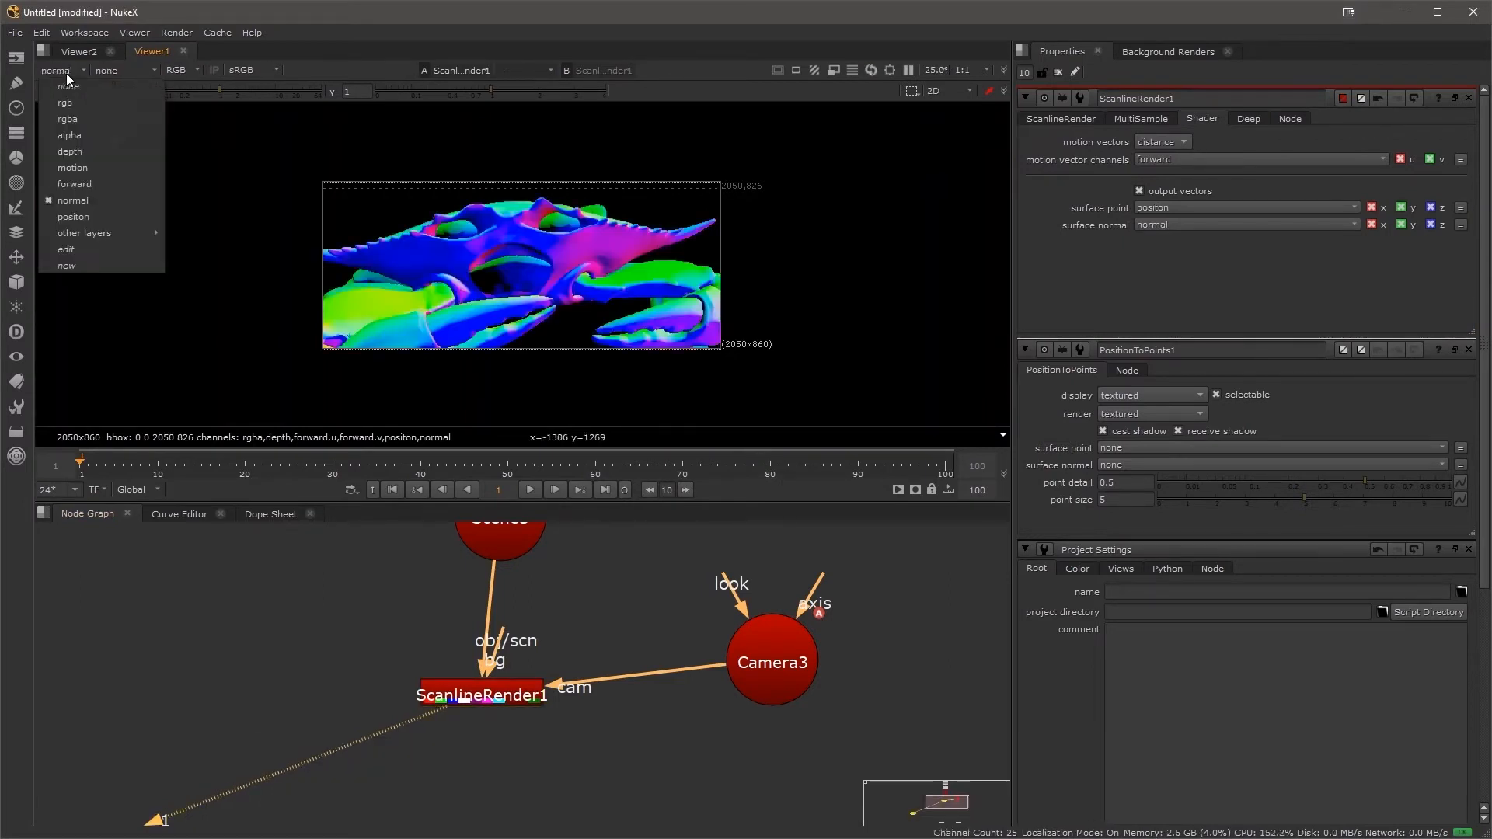
{"action": "left_click", "coordinate": [73, 117]}
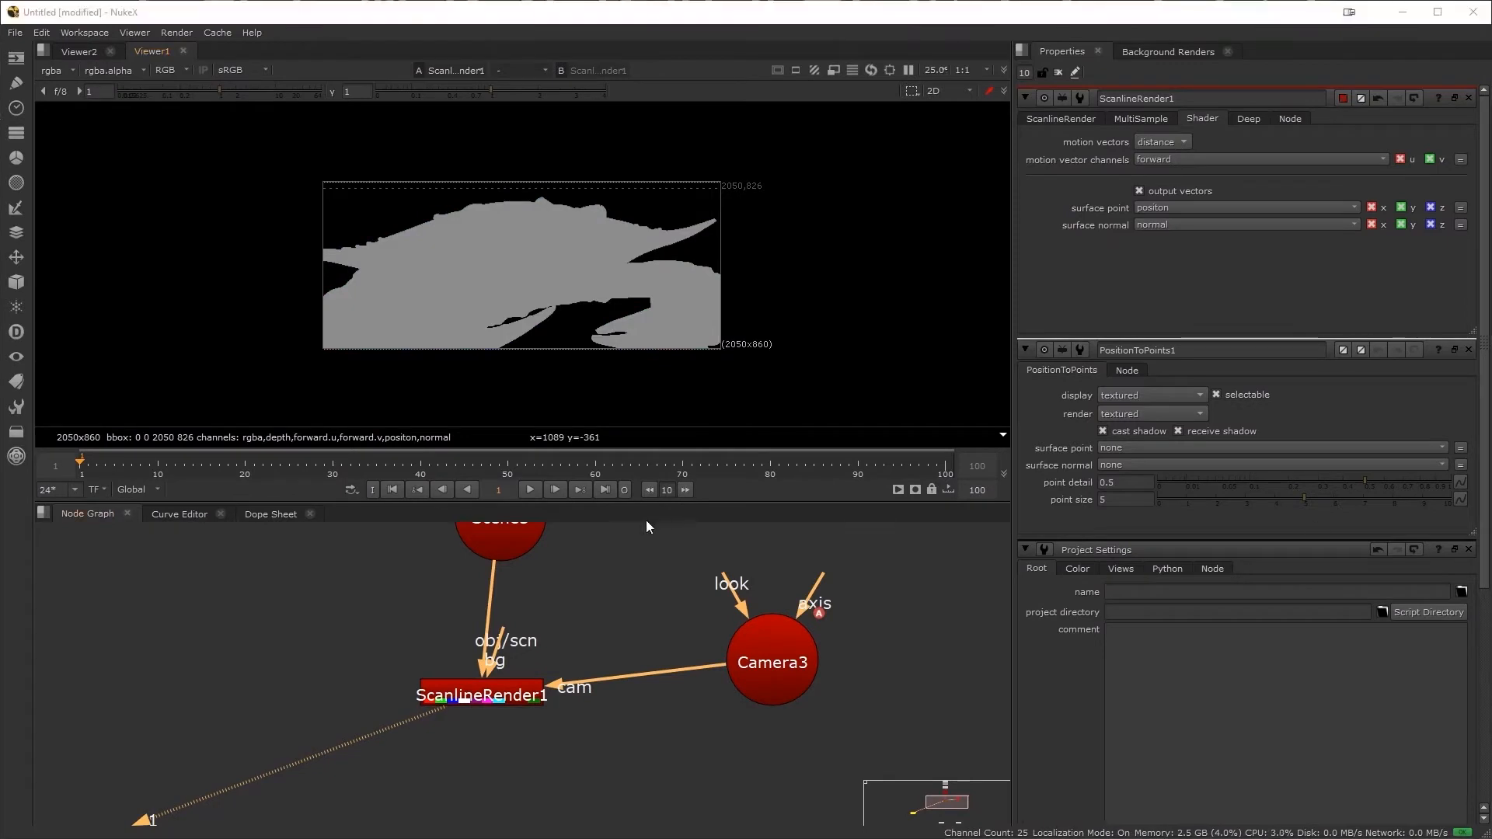
- Shuffle ScanlineRender1's normal layer into rgba with a node named Normal, and its positon layer into rgba with one named Position
{"action": "middle_click_drag", "start_coordinate": [540, 691], "coordinate": [598, 594]}
{"action": "left_click_drag", "start_coordinate": [544, 600], "coordinate": [585, 592]}
{"action": "key", "text": "Tab"}
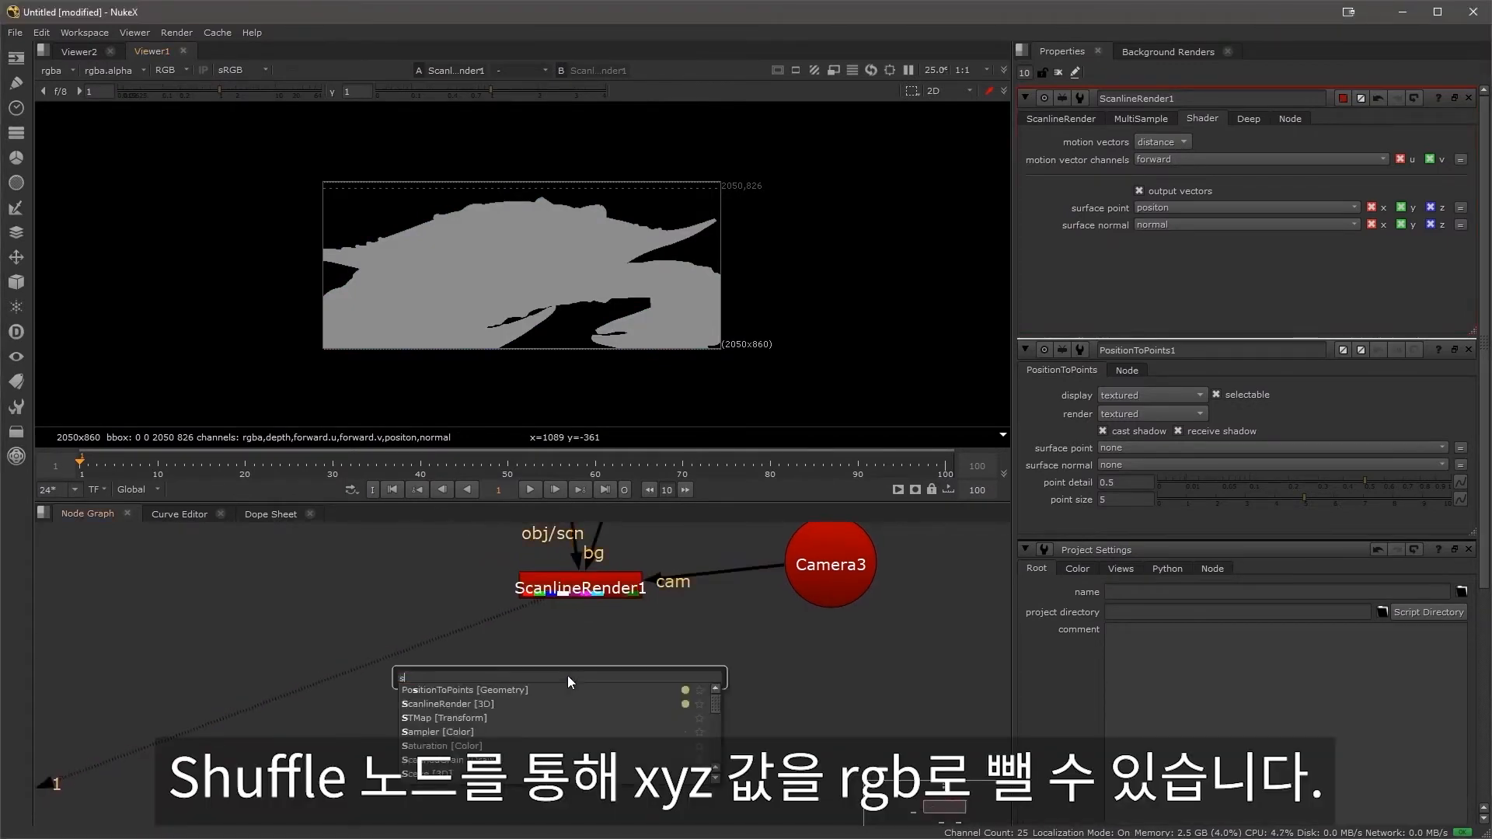
{"action": "type", "text": "shuffle"}
{"action": "key", "text": "Return"}
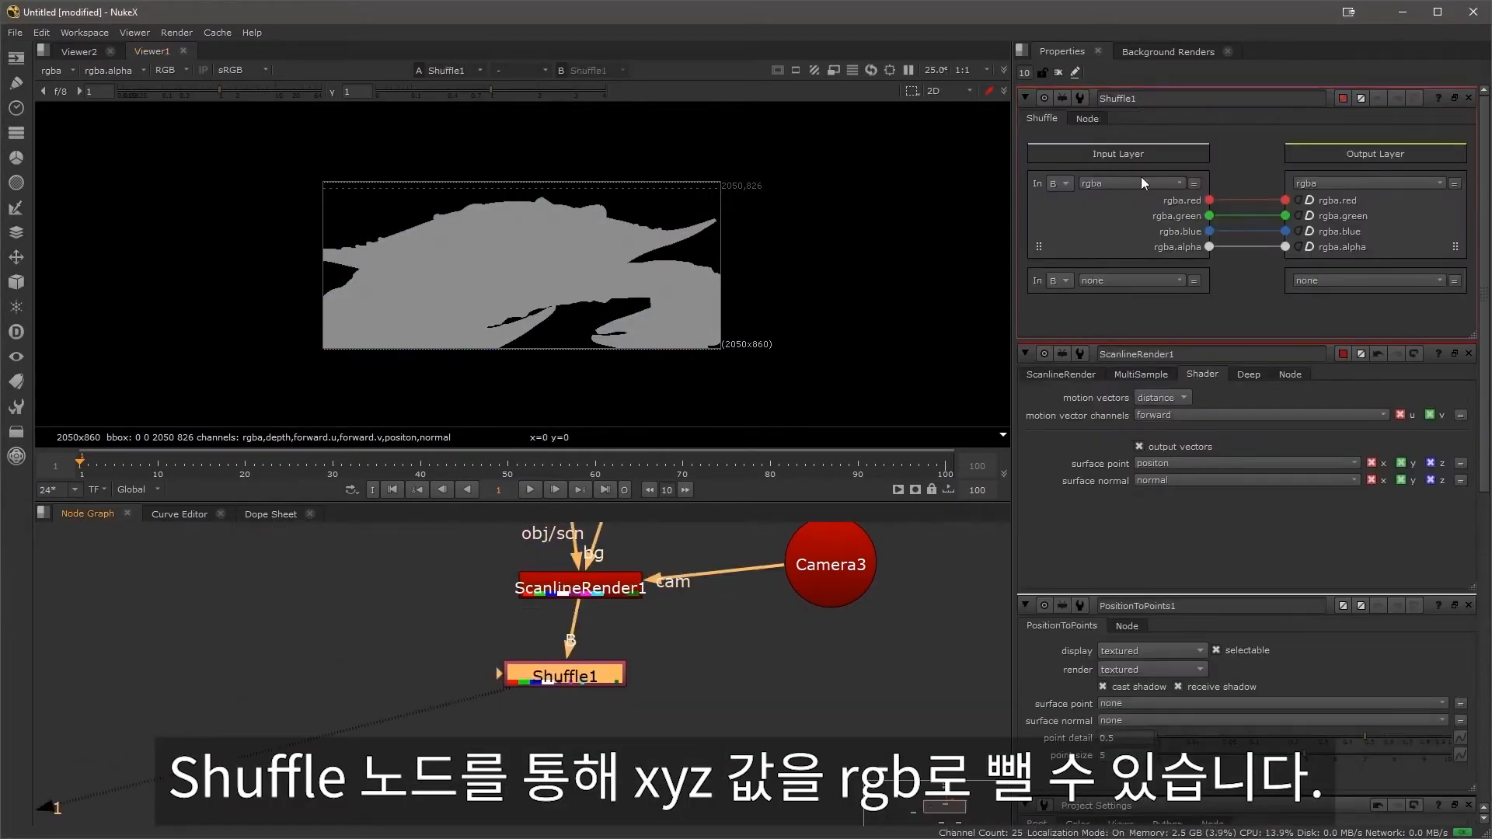
{"action": "left_click", "coordinate": [1140, 180]}
{"action": "left_click", "coordinate": [1141, 457]}
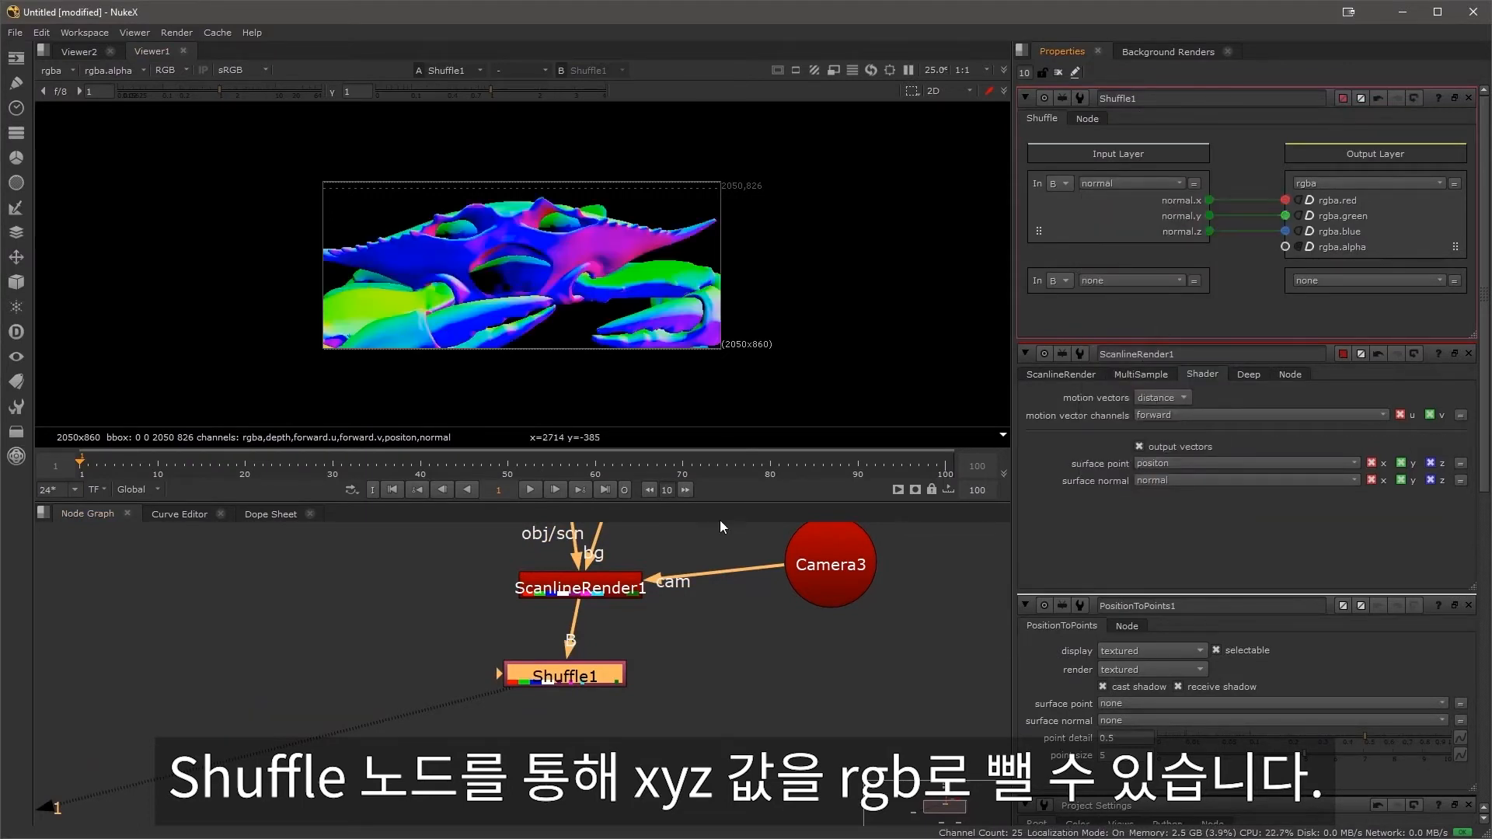
{"action": "left_click_drag", "start_coordinate": [565, 676], "coordinate": [373, 697]}
{"action": "type", "text": "nNormal"}
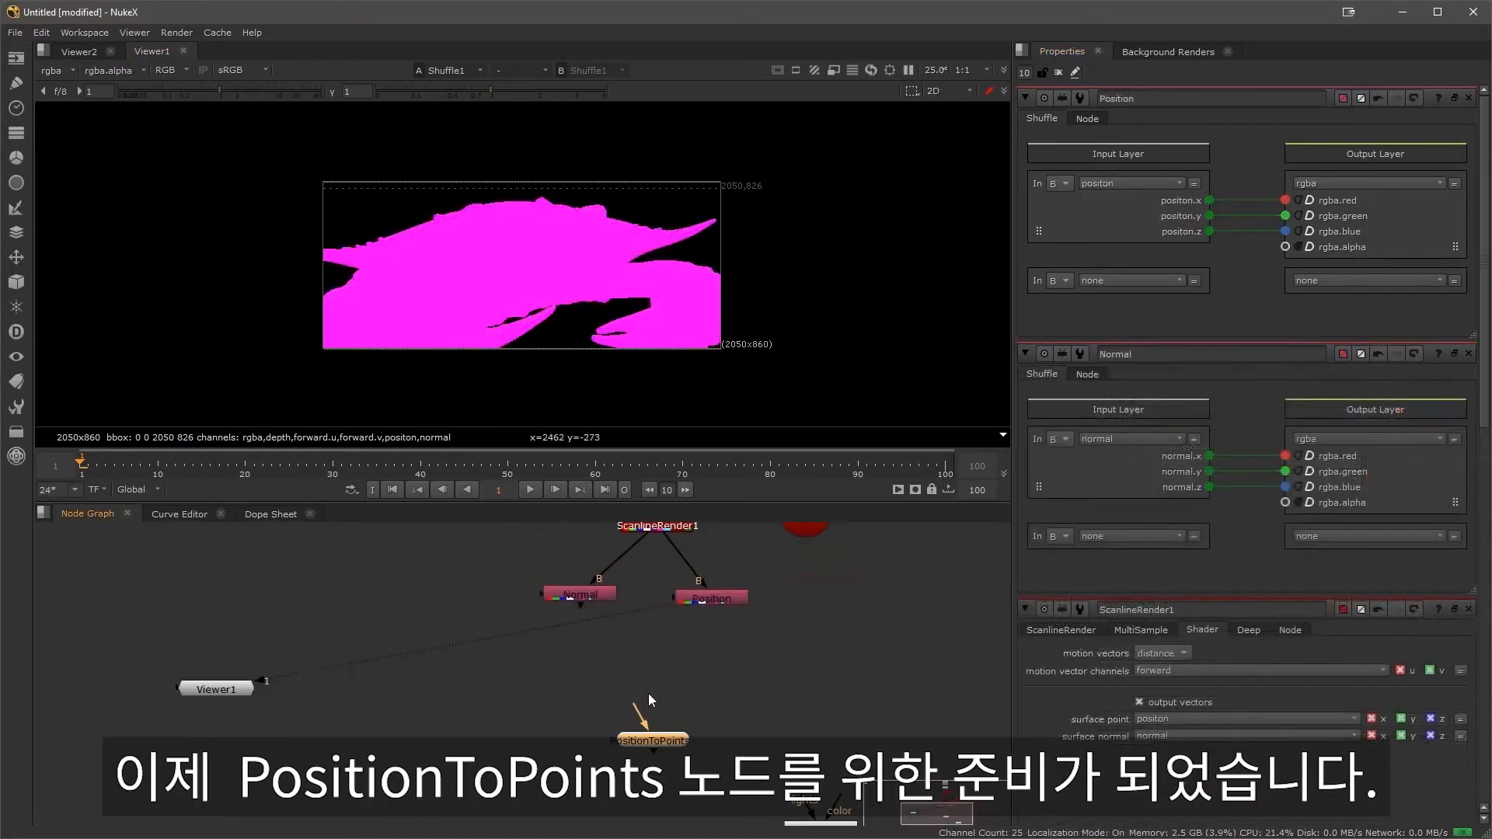
- Connect PositionToPoints1 to ScanlineRender1, its pos input to Position and norm input to Normal, and view the resulting point cloud in 3D
{"action": "scroll", "coordinate": [648, 693], "scroll_direction": "down", "scroll_amount": 2}
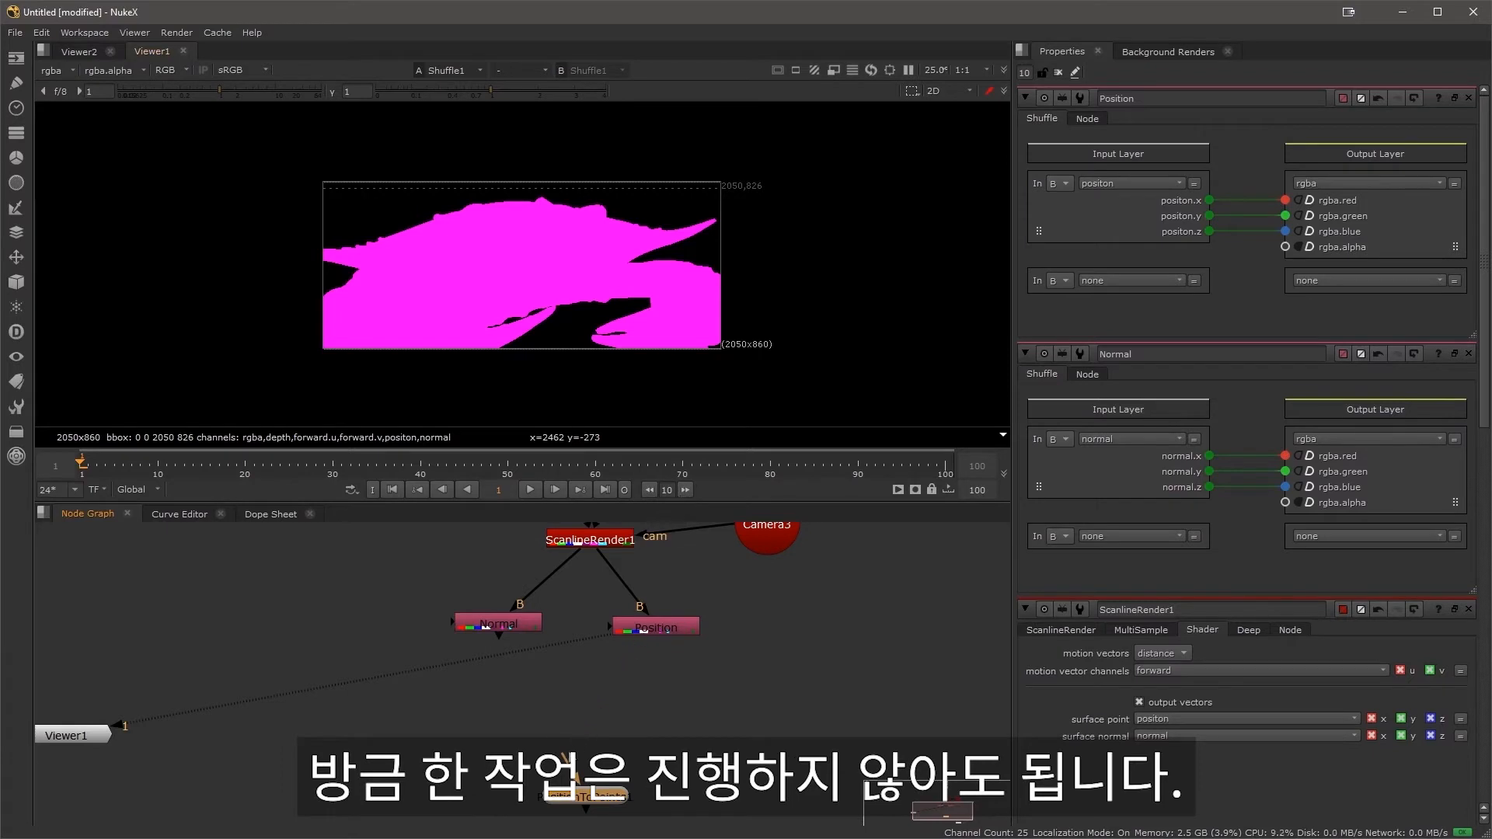
{"action": "left_click_drag", "start_coordinate": [576, 779], "coordinate": [592, 551]}
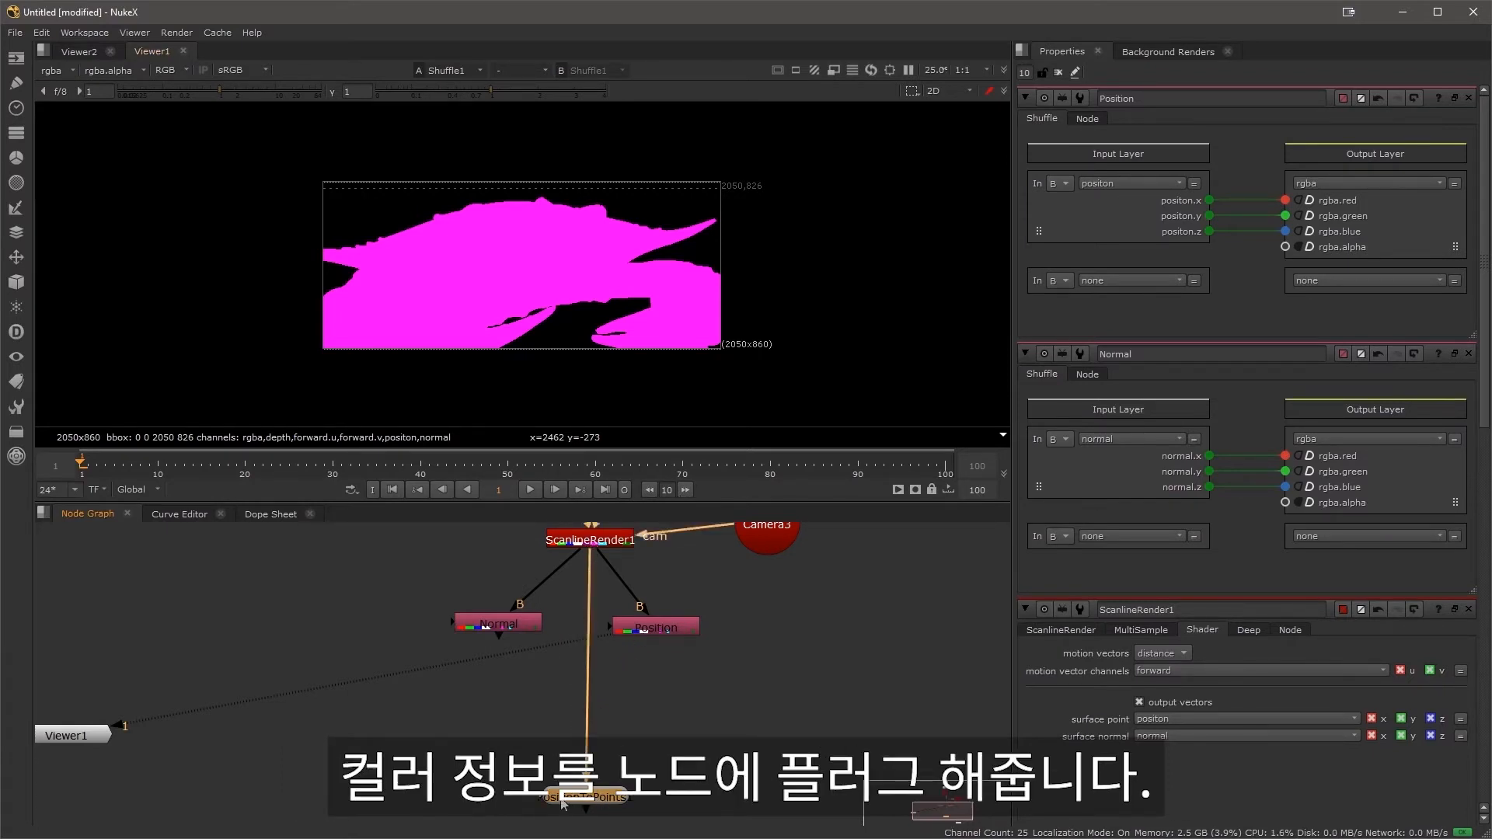
{"action": "left_click_drag", "start_coordinate": [544, 777], "coordinate": [661, 633]}
{"action": "left_click_drag", "start_coordinate": [550, 795], "coordinate": [509, 628]}
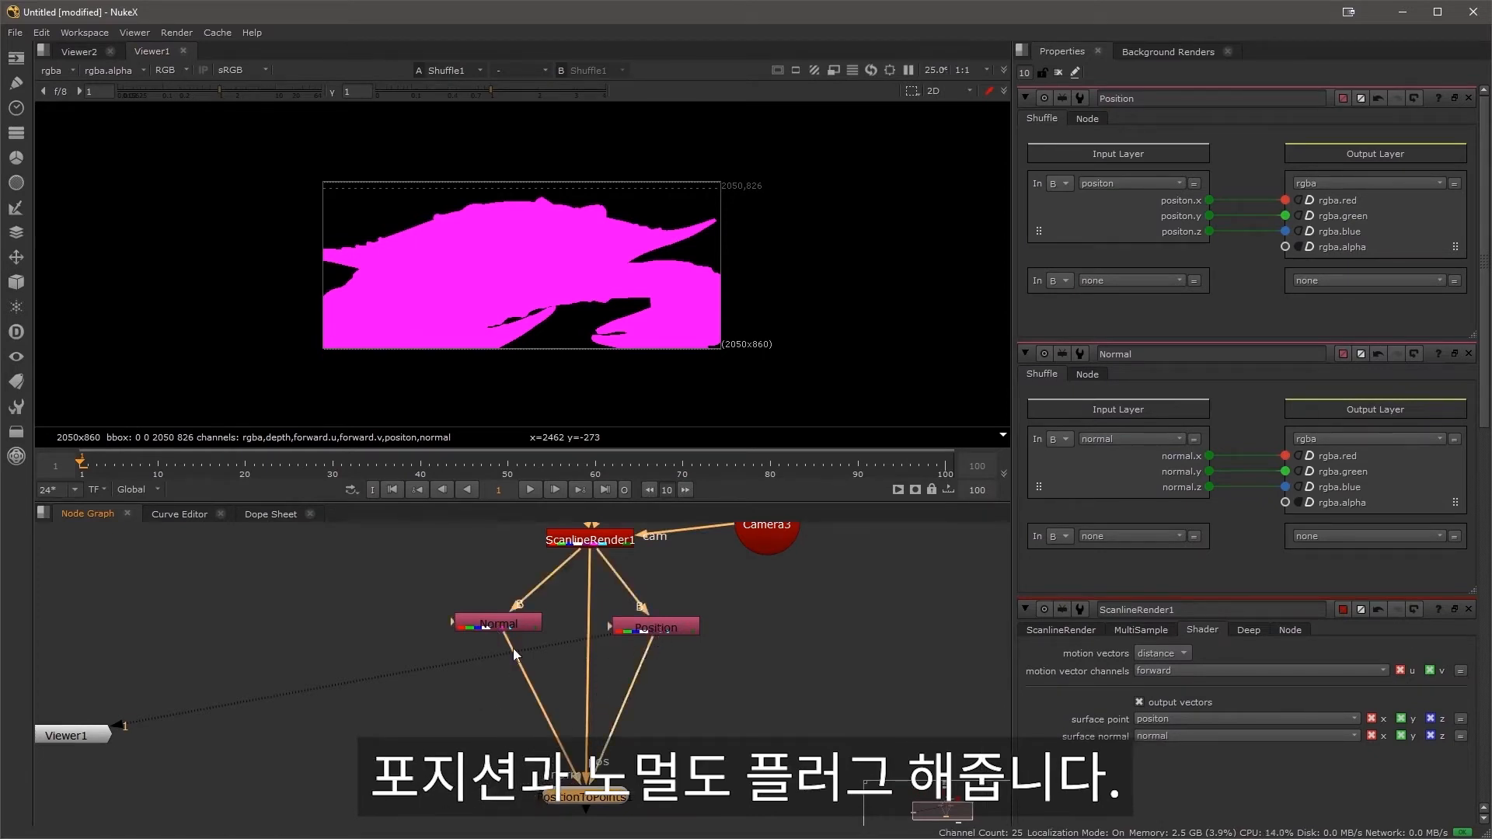
{"action": "key", "text": "1"}
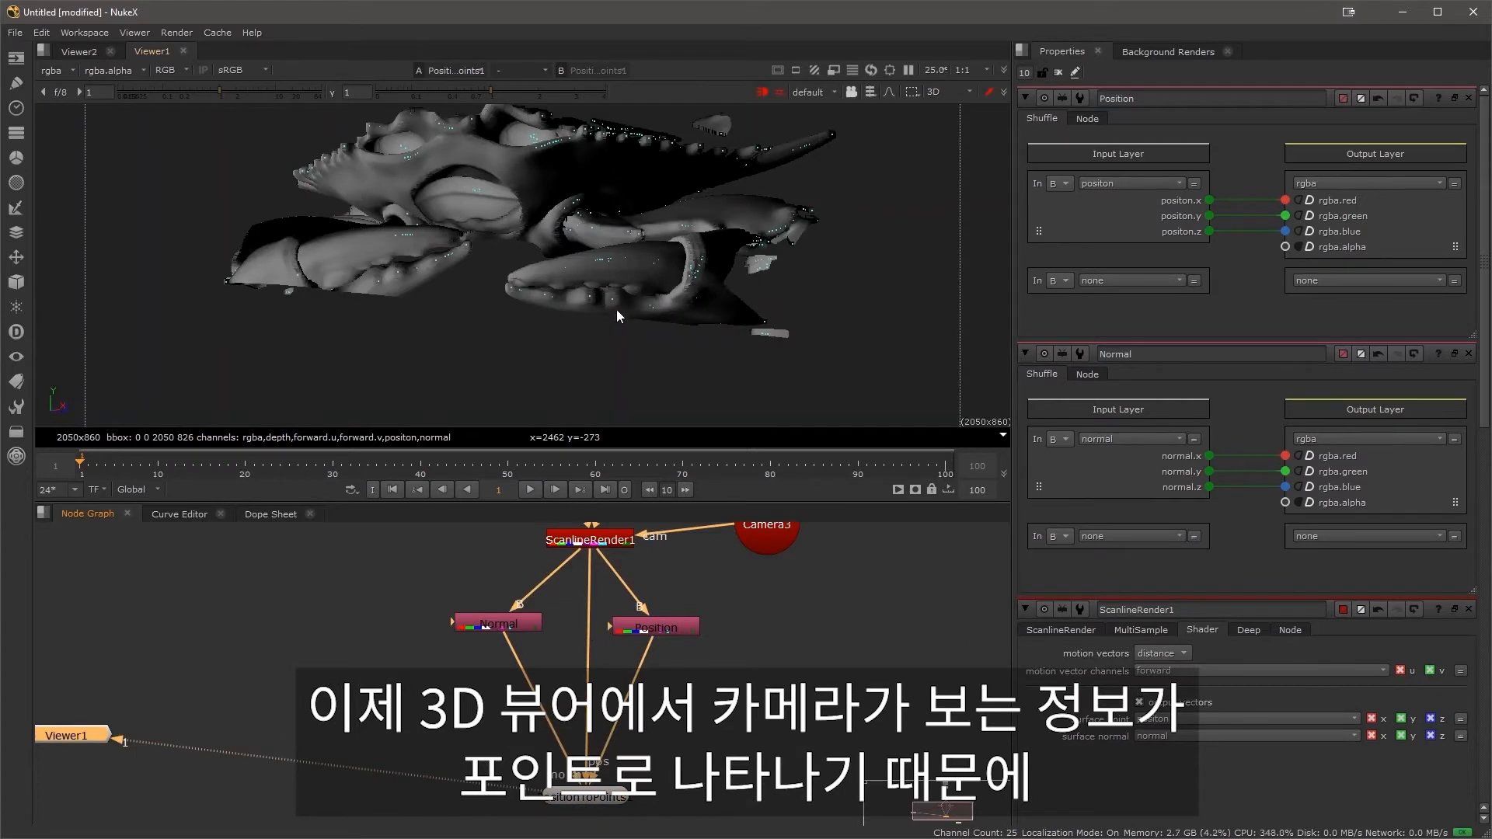
{"action": "left_click_drag", "start_coordinate": [679, 393], "coordinate": [869, 338], "text": "ctrl"}
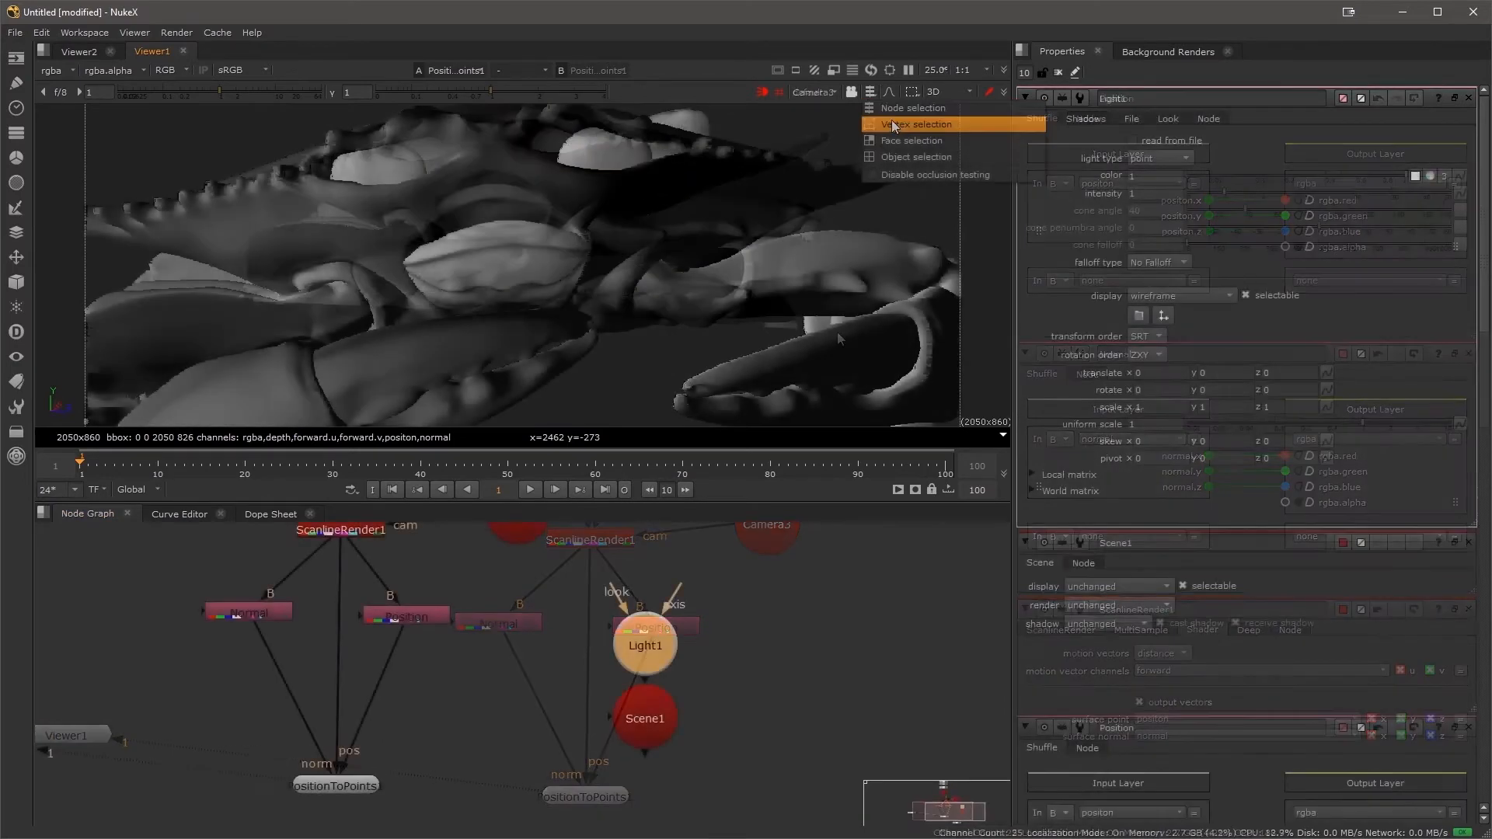
- Enable vertex selection in the viewer and match Light1's position to a selected point on the crab's upper edge
{"action": "left_click", "coordinate": [892, 124]}
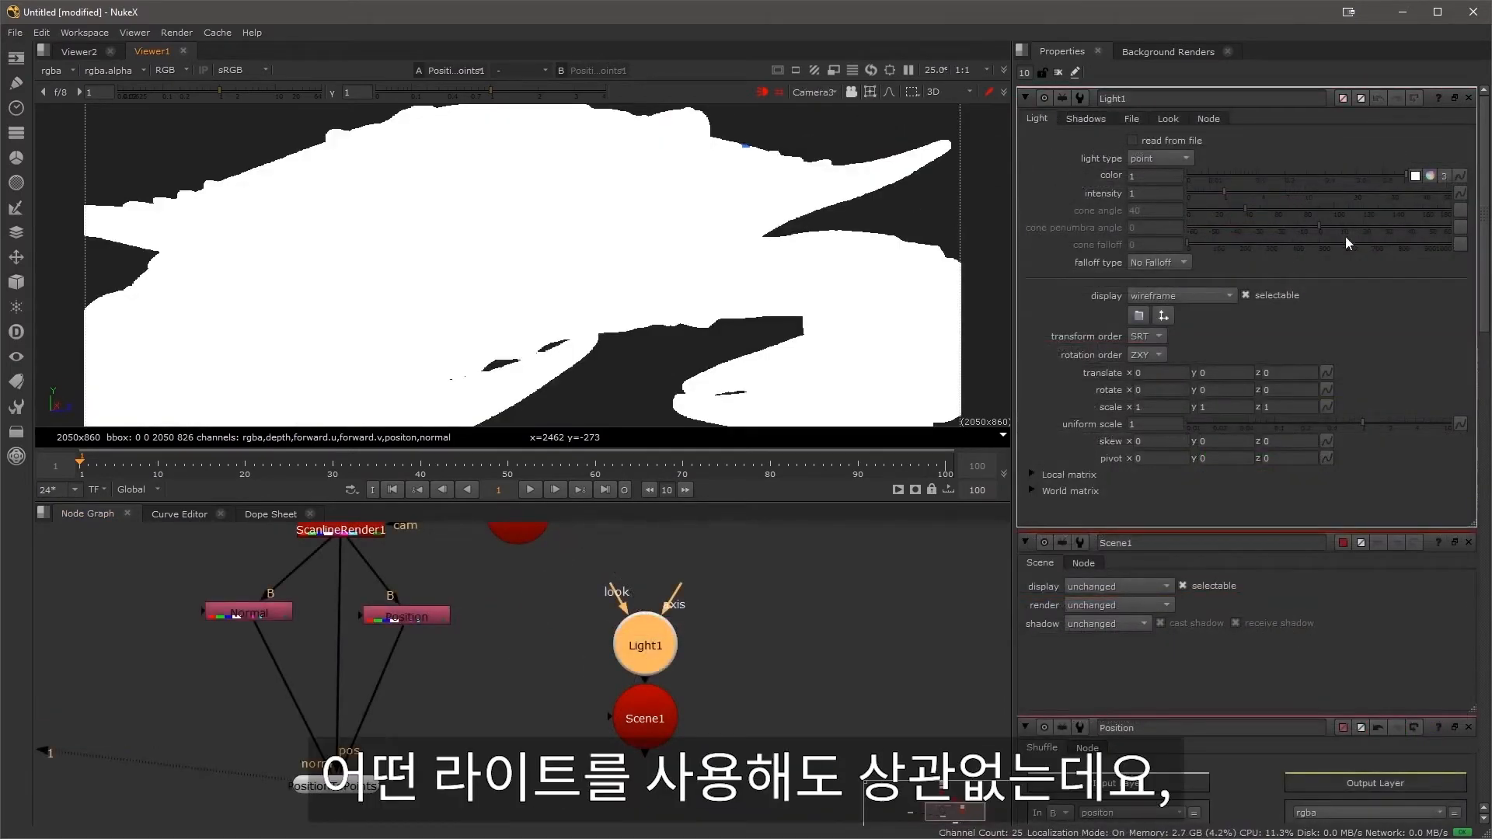
{"action": "left_click", "coordinate": [1163, 315]}
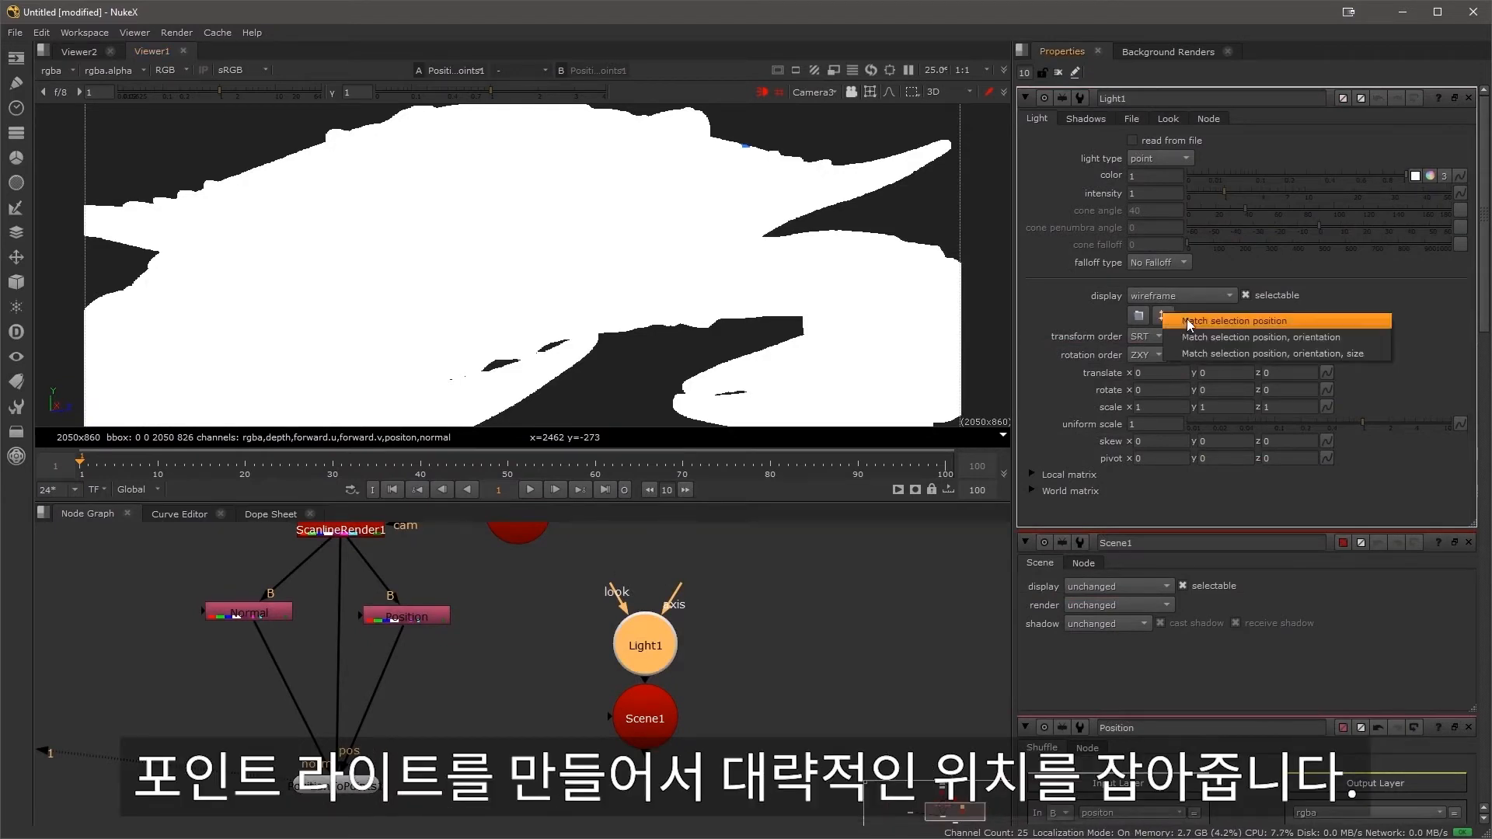
{"action": "left_click", "coordinate": [1186, 325]}
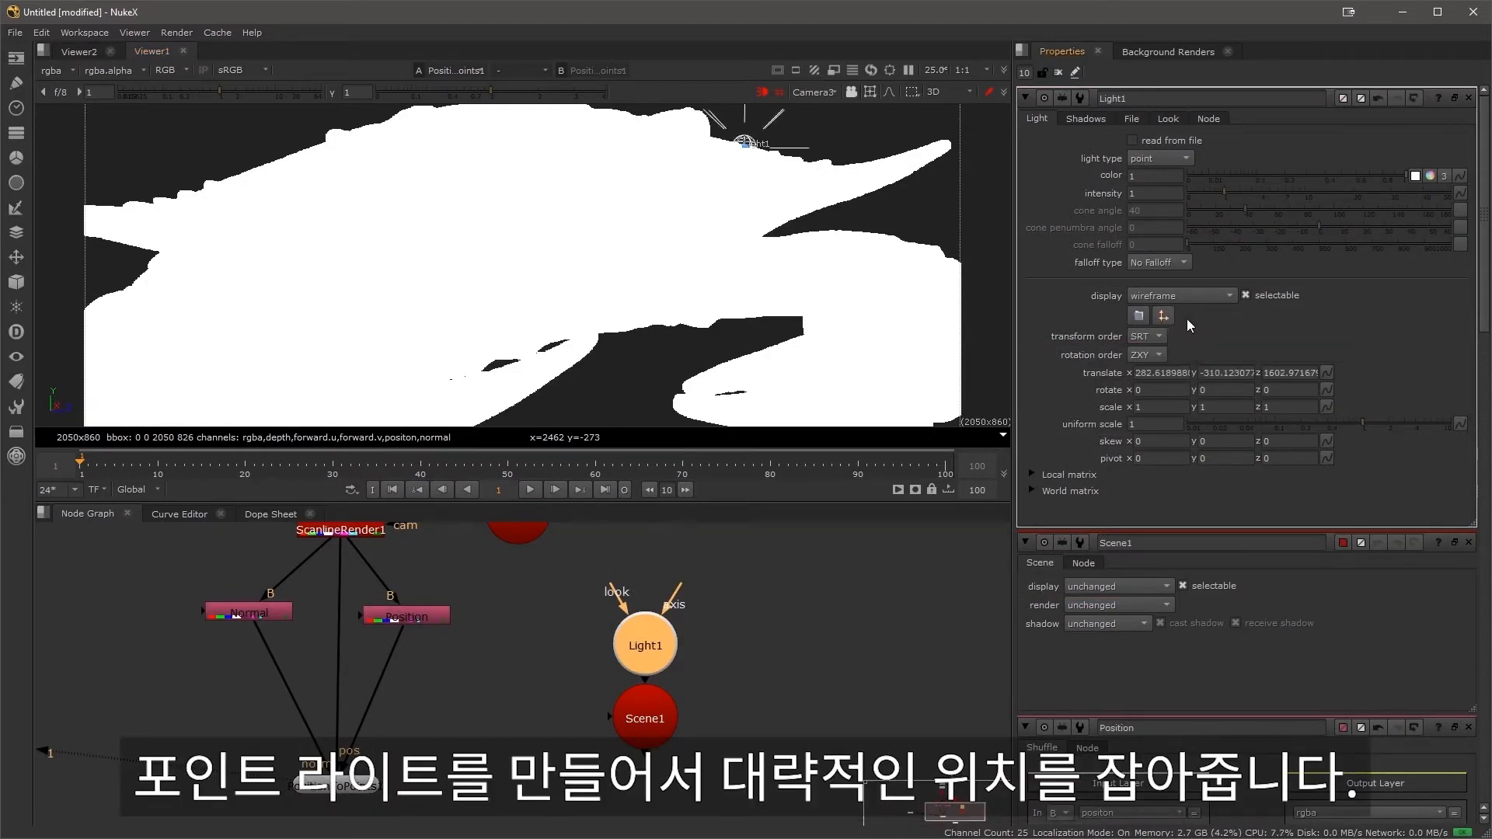
- Switch the 3D viewer from vertex selection back to node selection and deselect Light1
{"action": "left_click", "coordinate": [869, 92]}
{"action": "left_click", "coordinate": [890, 110]}
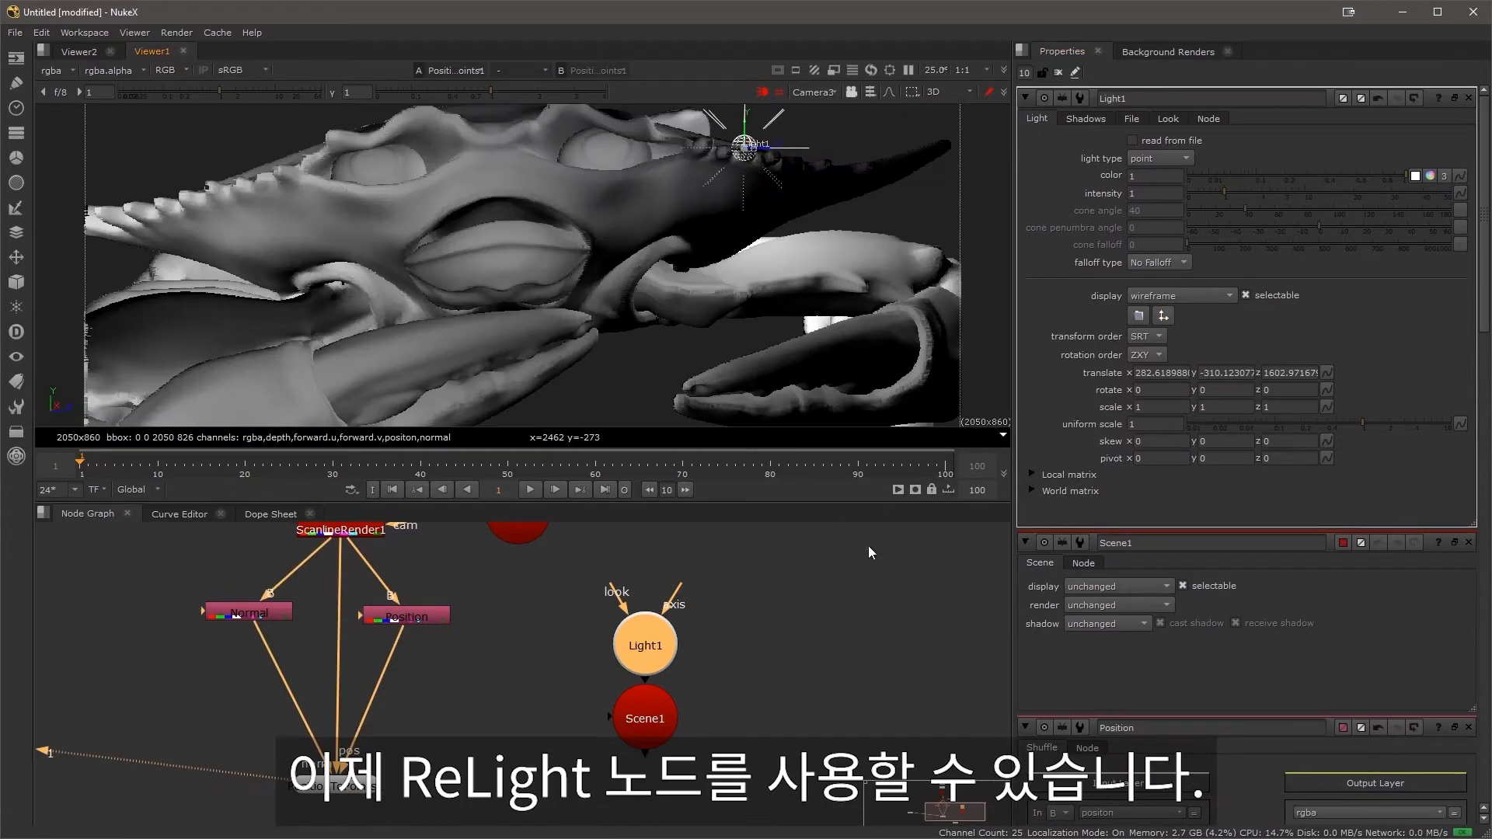
{"action": "left_click", "coordinate": [868, 578]}
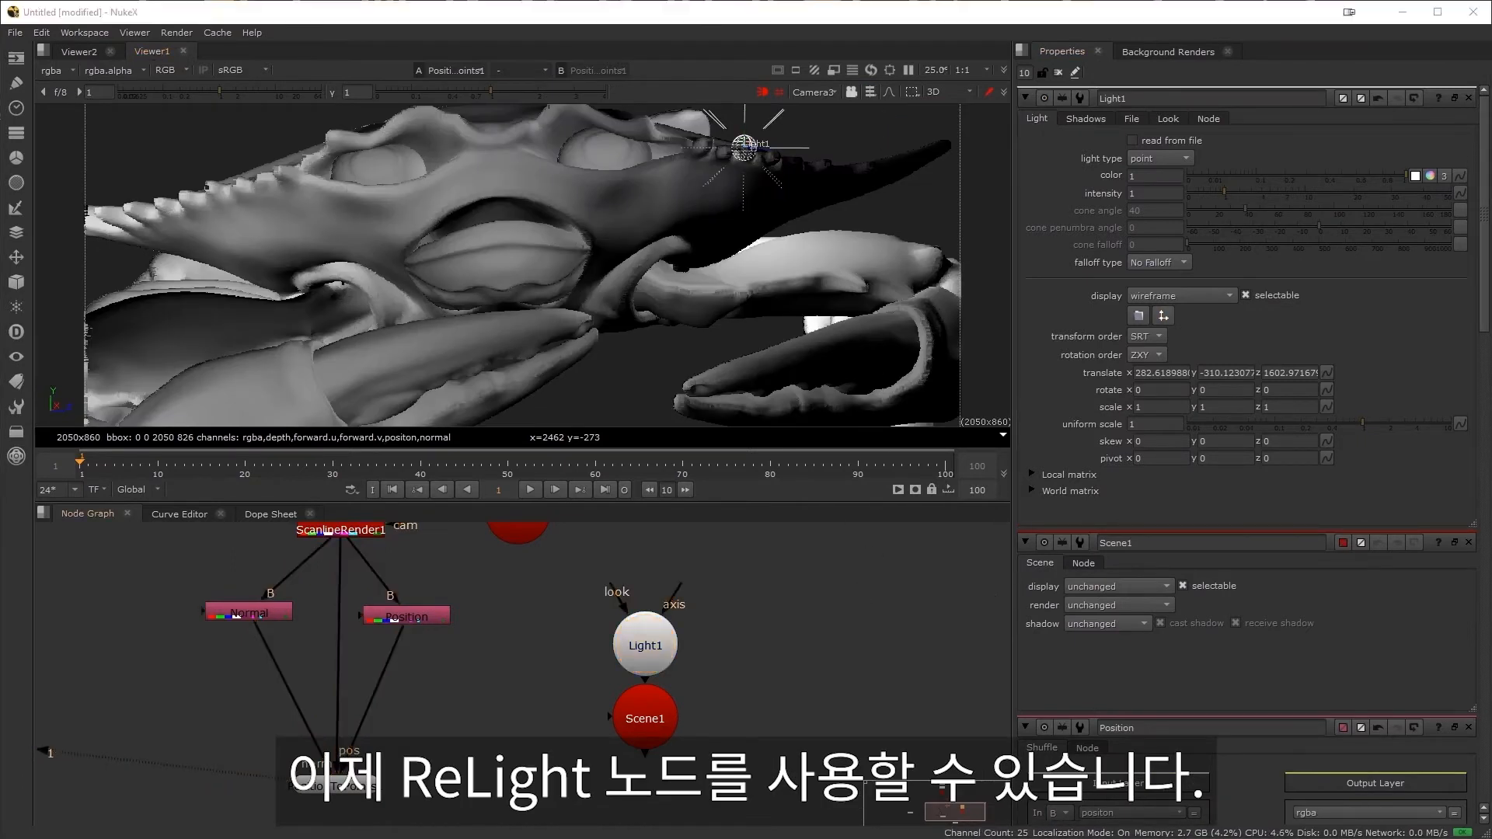
- Connect ReLight1's lights input to Scene1 and its cam input to the imported camera, routing the color input through a dot
{"action": "middle_click_drag", "start_coordinate": [791, 653], "coordinate": [631, 612]}
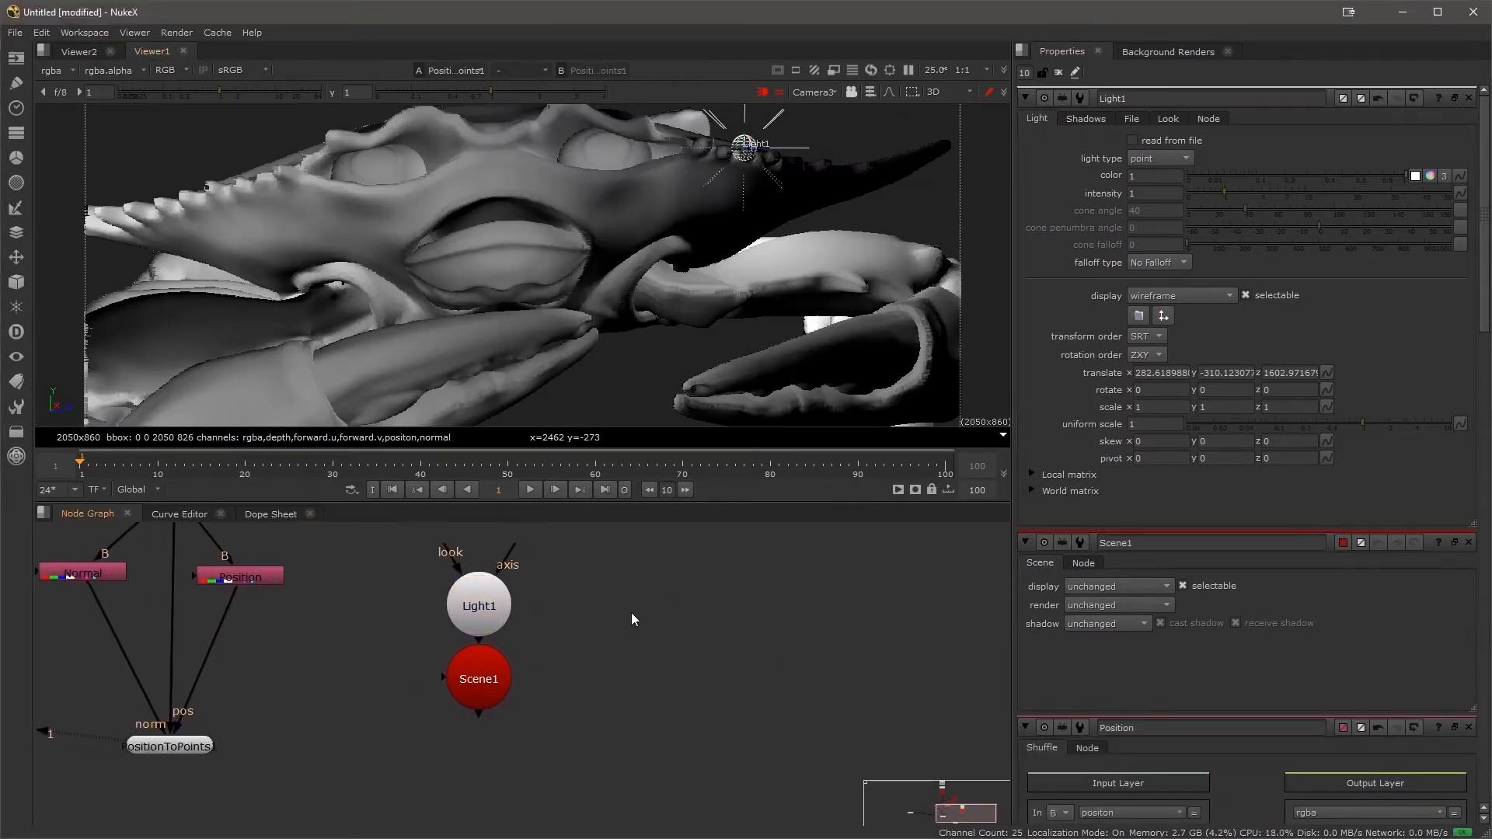
{"action": "scroll", "coordinate": [646, 622], "scroll_direction": "down", "scroll_amount": 3}
{"action": "left_click_drag", "start_coordinate": [470, 770], "coordinate": [194, 581]}
{"action": "scroll", "coordinate": [632, 701], "scroll_direction": "up", "scroll_amount": 4}
{"action": "middle_click_drag", "start_coordinate": [503, 753], "coordinate": [491, 700]}
{"action": "left_click_drag", "start_coordinate": [394, 657], "coordinate": [622, 526], "text": "ctrl"}
{"action": "left_click_drag", "start_coordinate": [588, 750], "coordinate": [497, 718]}
{"action": "middle_click_drag", "start_coordinate": [551, 792], "coordinate": [665, 792]}
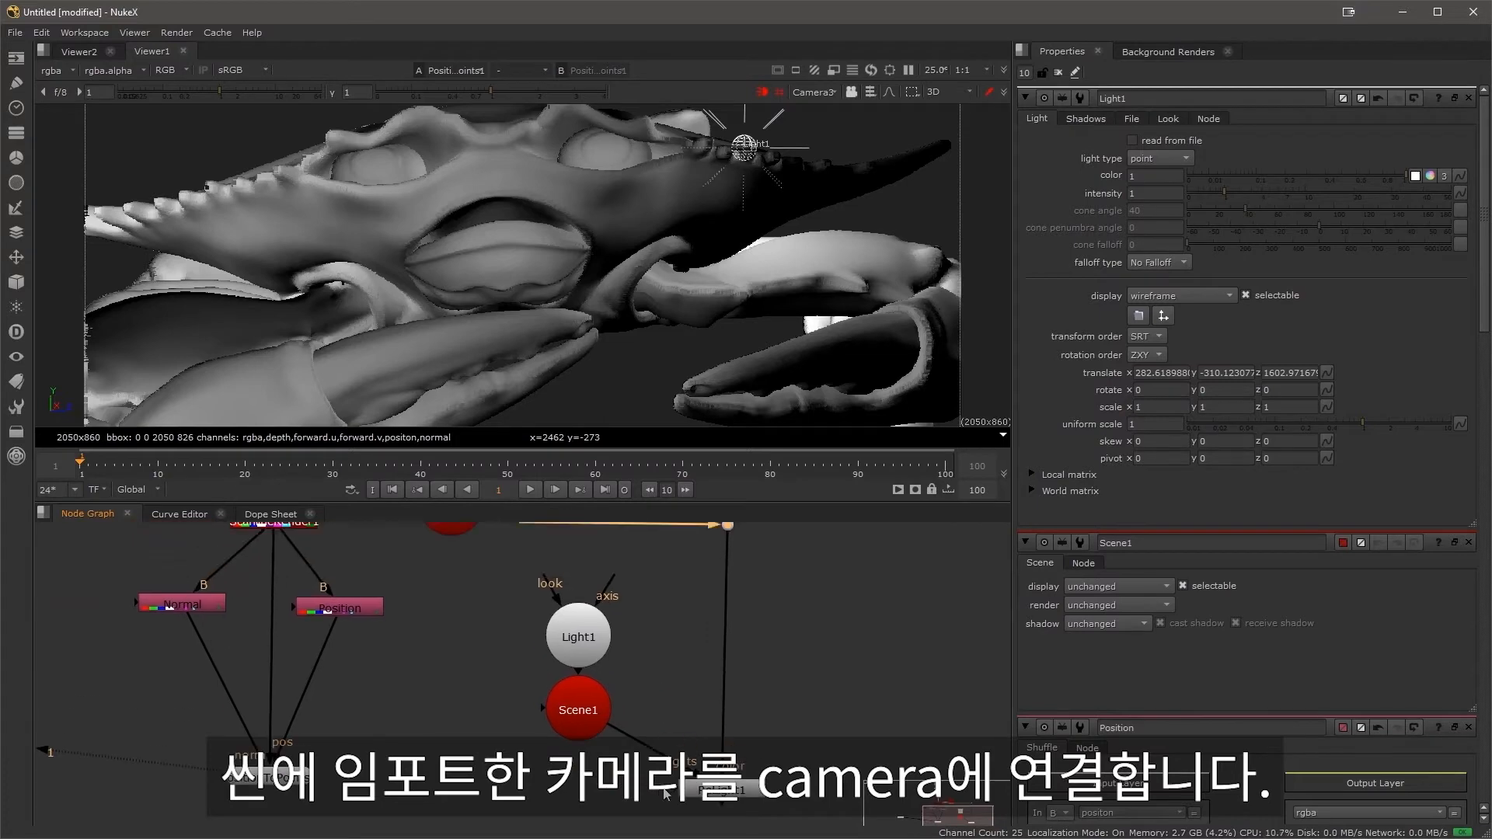
{"action": "left_click_drag", "start_coordinate": [675, 791], "coordinate": [460, 586]}
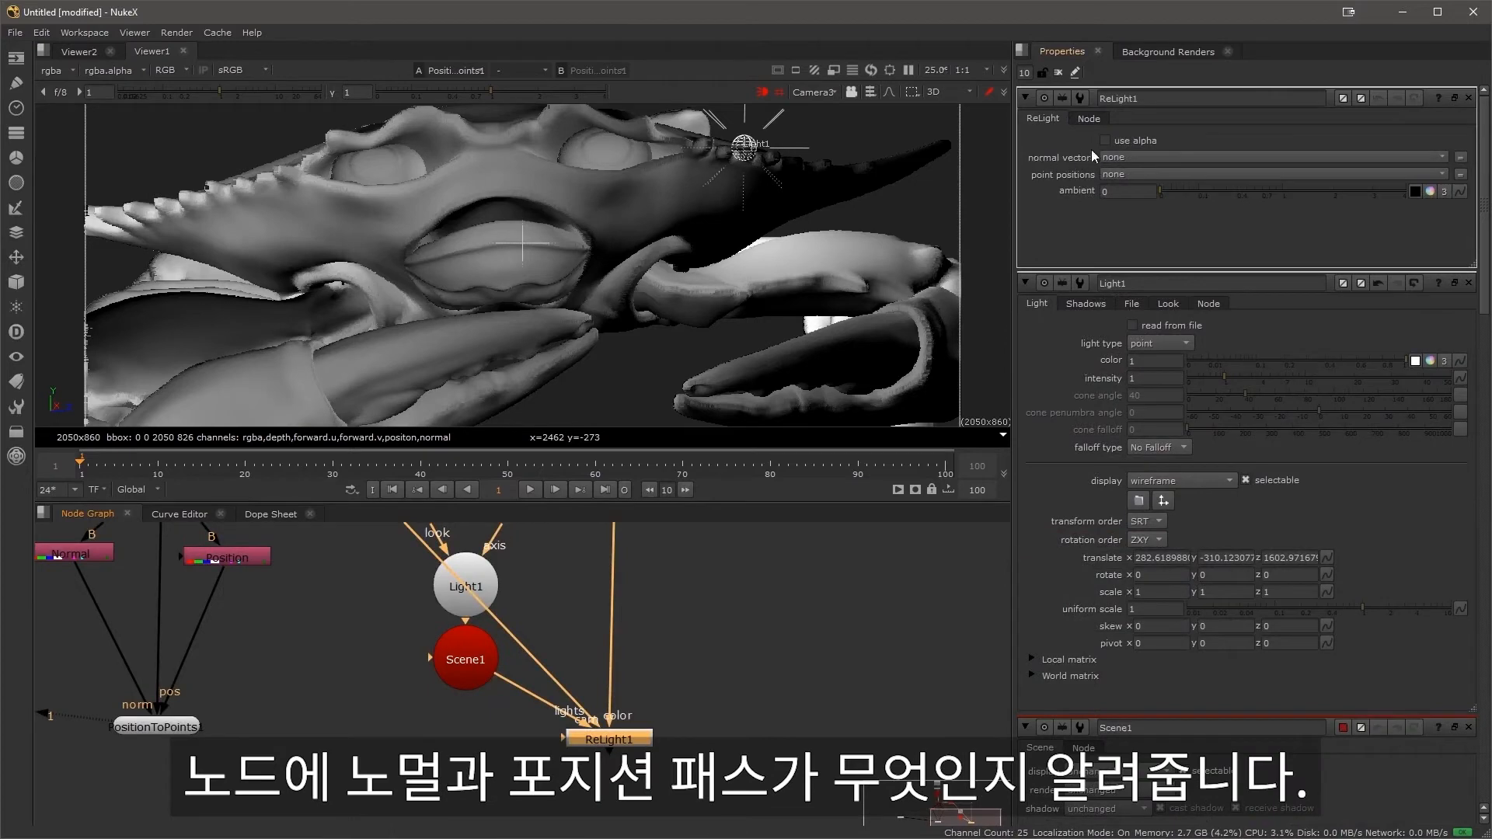
- Set ReLight1's normal vectors to the normal layer and its point positions to the positon layer
{"action": "left_click", "coordinate": [1139, 155]}
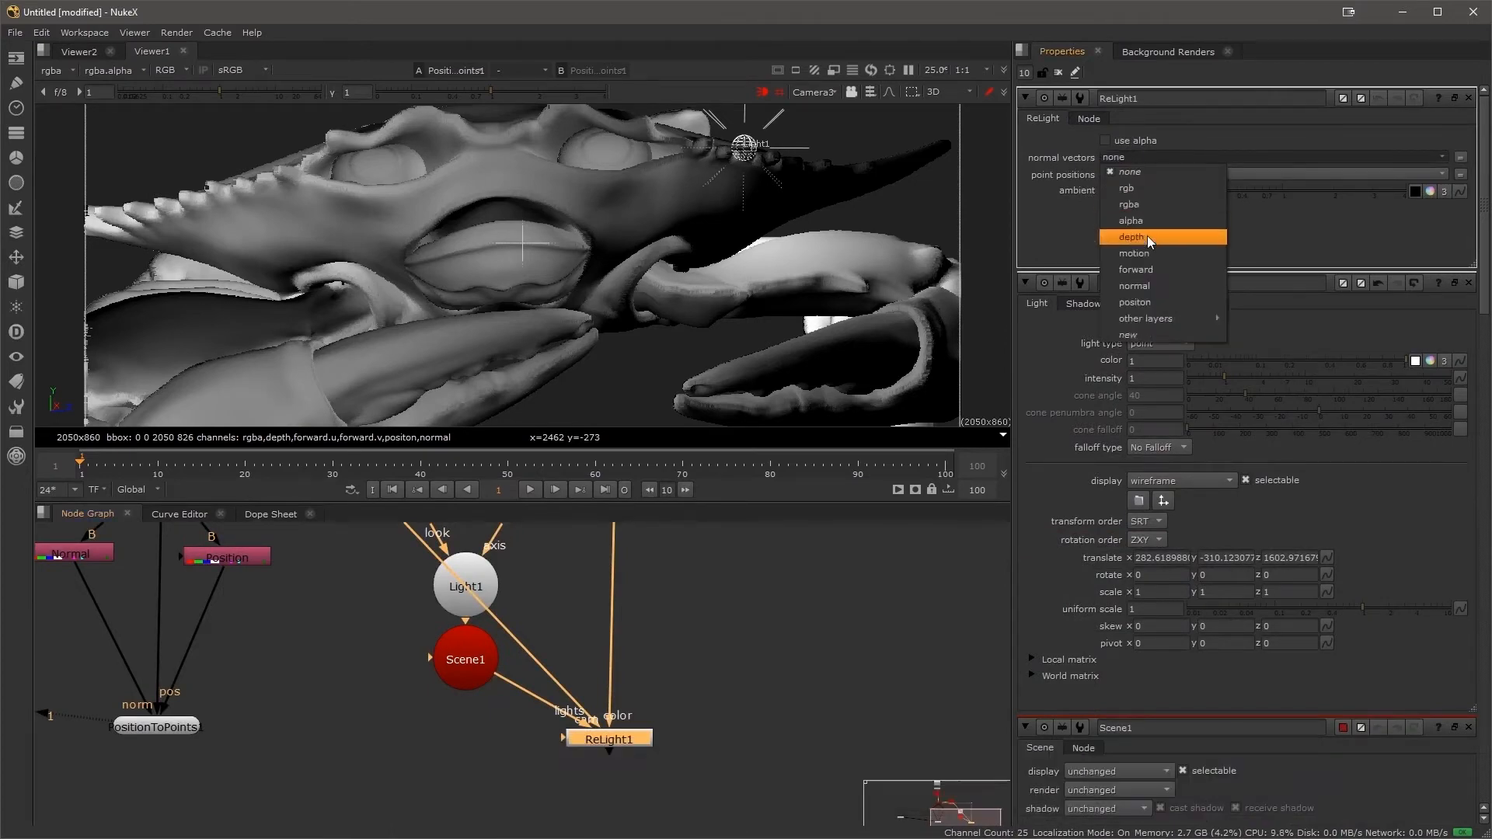
{"action": "left_click", "coordinate": [1159, 286]}
{"action": "left_click", "coordinate": [1140, 175]}
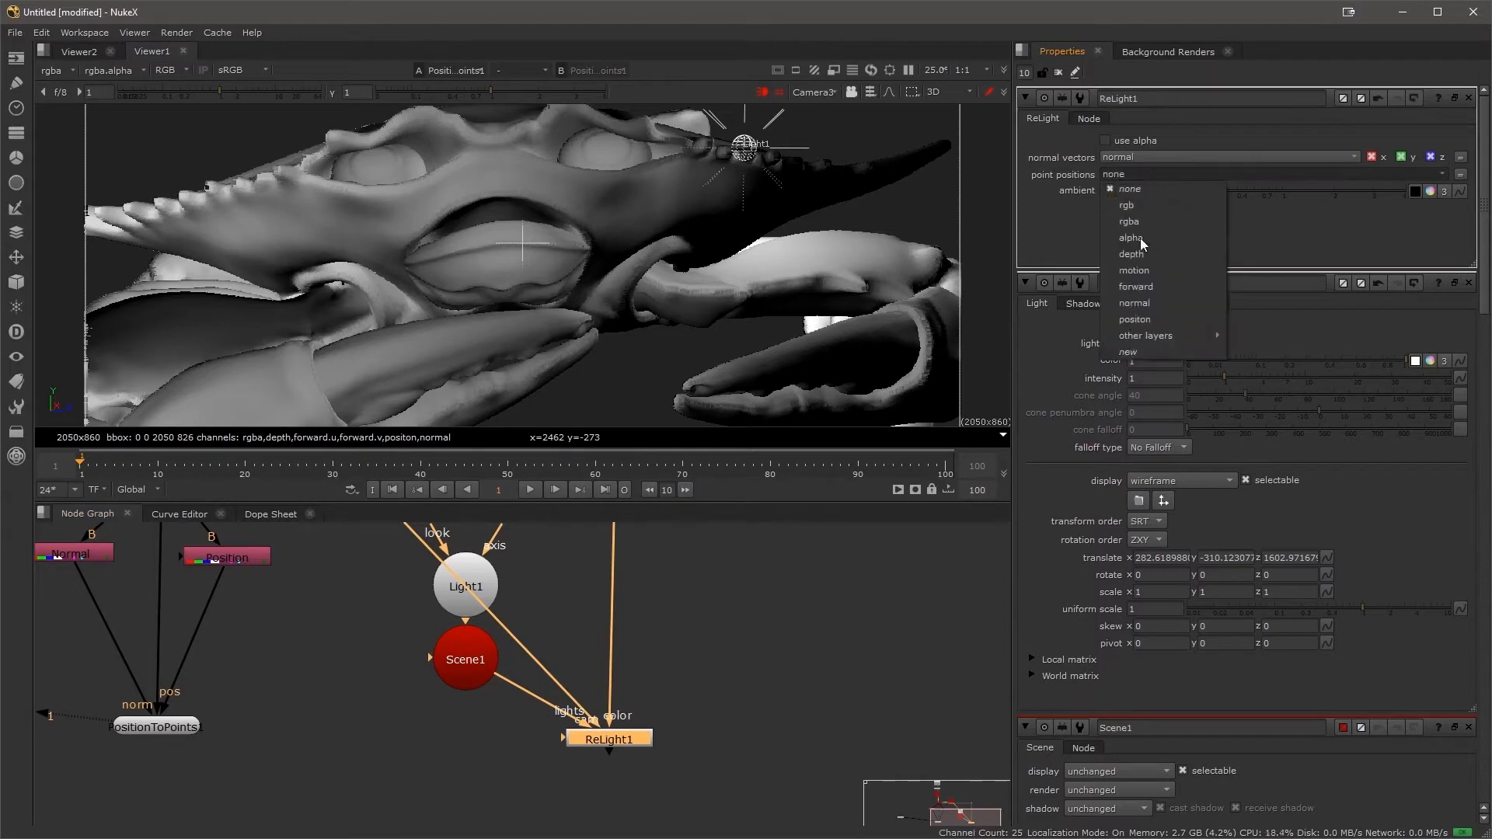
{"action": "left_click", "coordinate": [1154, 320]}
- Add a Specular node, connect ReLight1's material input to it, and load ReLight1 in the viewer
{"action": "left_click", "coordinate": [794, 570]}
{"action": "key", "text": "Tab"}
{"action": "type", "text": "spec"}
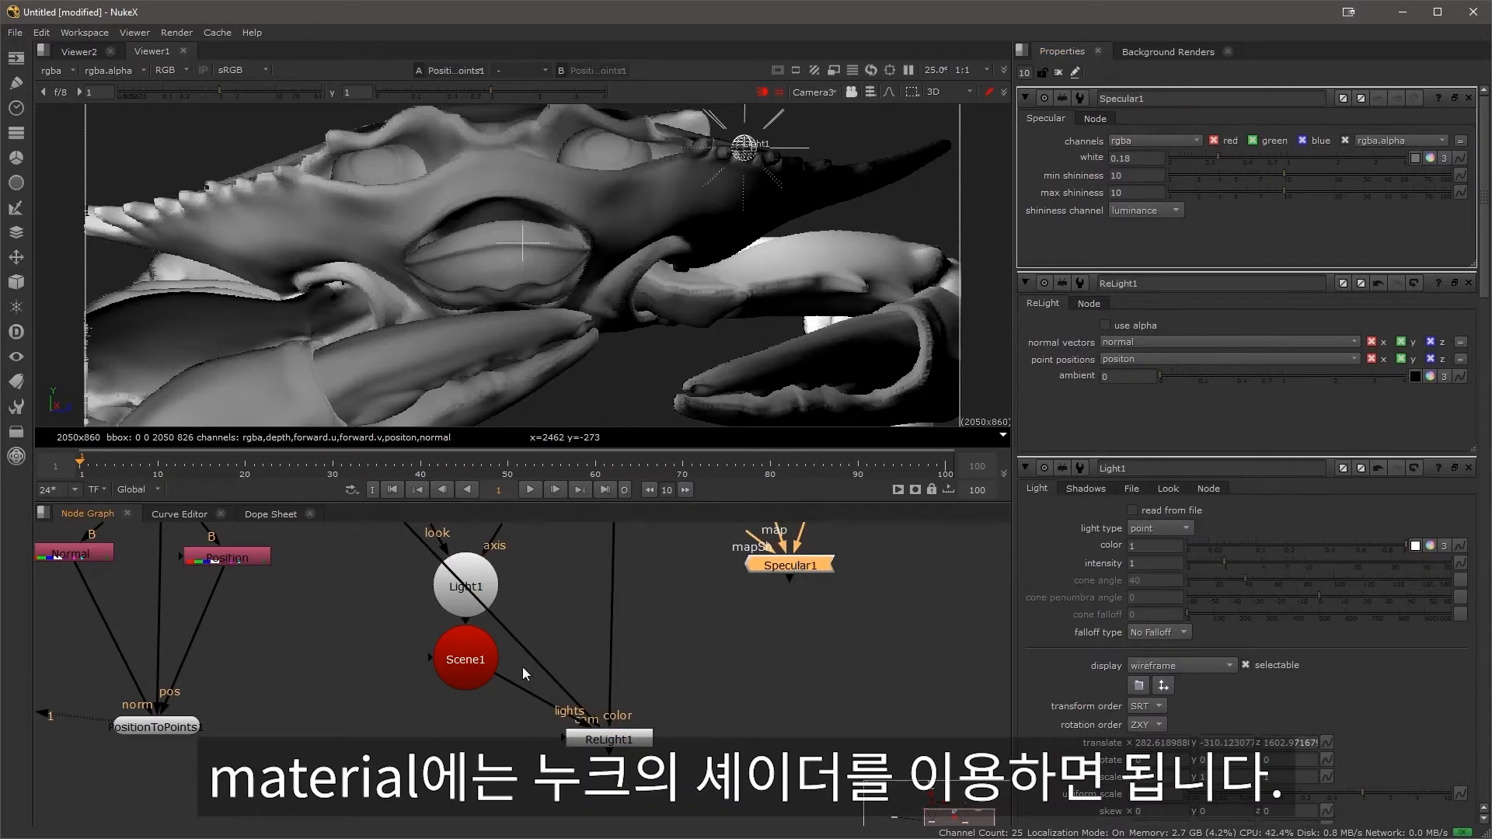
{"action": "left_click_drag", "start_coordinate": [563, 742], "coordinate": [785, 557]}
{"action": "left_click", "coordinate": [610, 739]}
{"action": "key", "text": "1"}
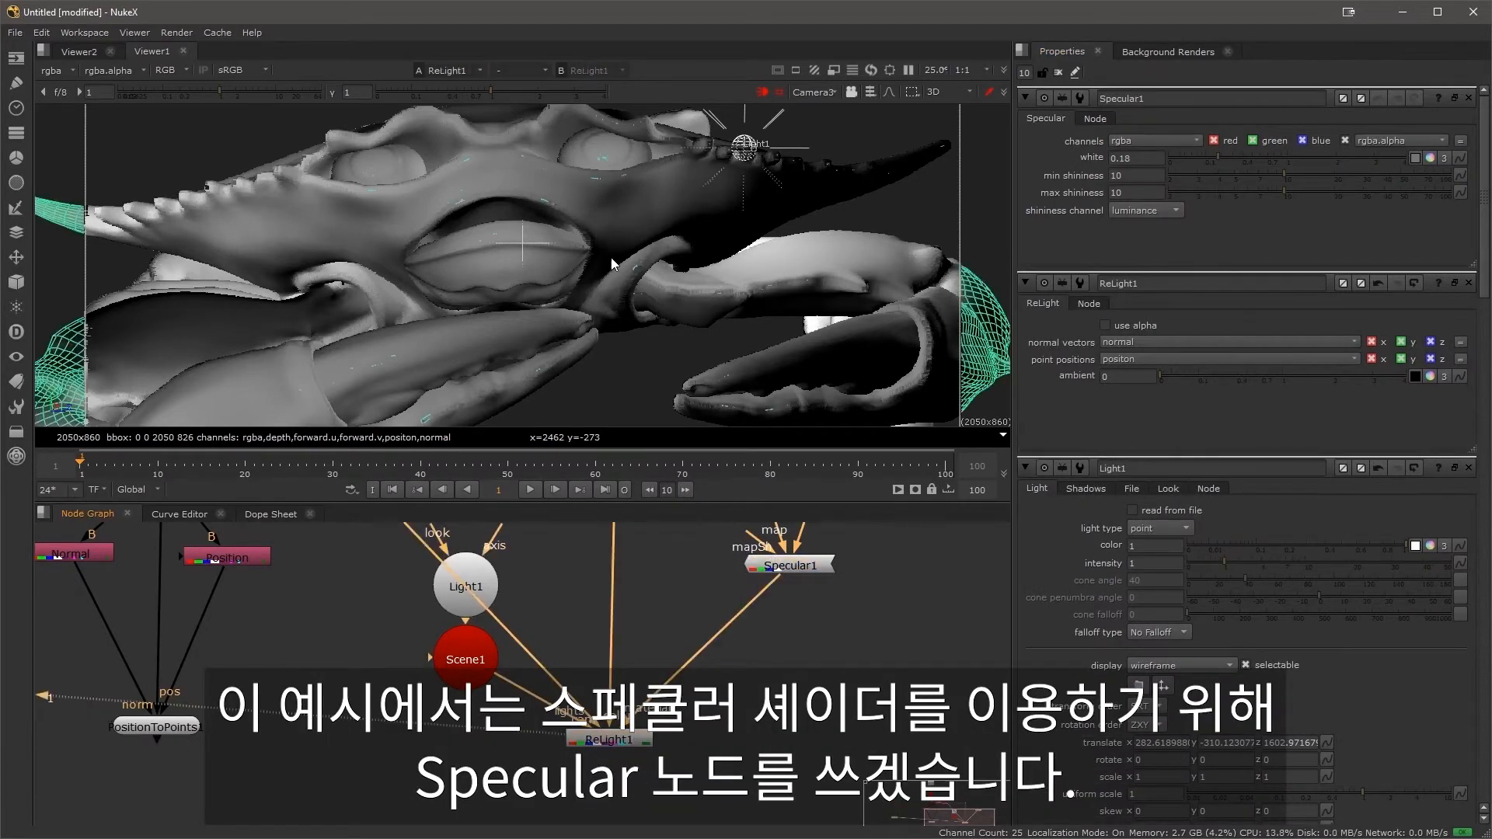
- View the relit result in 2D beside the 3D view and reposition Light1 near the crab
{"action": "key", "text": "Tab"}
{"action": "scroll", "coordinate": [547, 242], "scroll_direction": "up", "scroll_amount": 2}
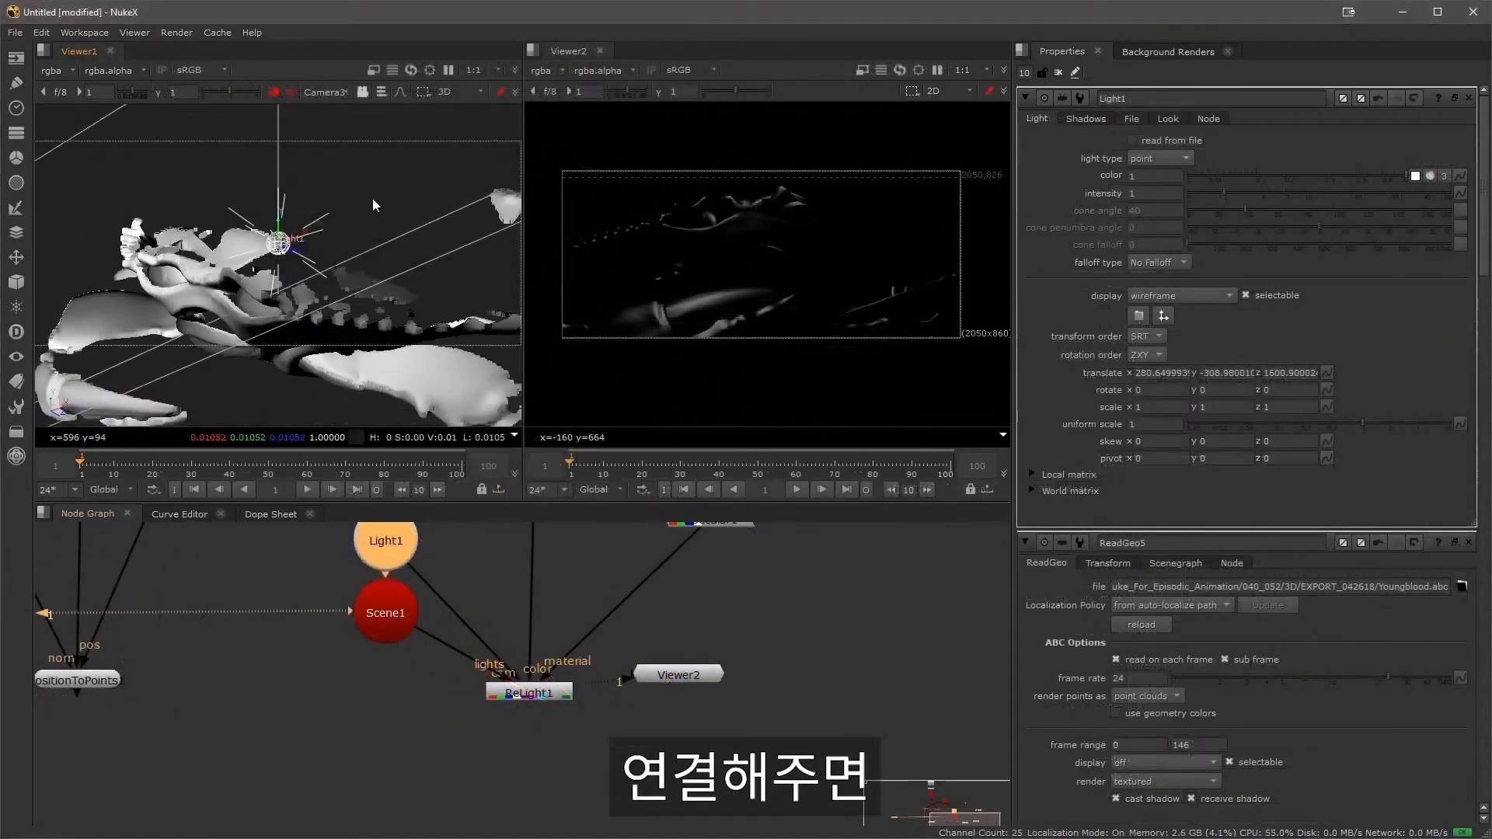
{"action": "mouse_move", "coordinate": [283, 245]}
{"action": "left_mouse_down"}
{"action": "mouse_move", "coordinate": [159, 201]}
{"action": "mouse_move", "coordinate": [277, 299]}
{"action": "mouse_move", "coordinate": [205, 268]}
{"action": "mouse_move", "coordinate": [246, 212]}
{"action": "left_mouse_up"}
{"action": "scroll", "coordinate": [694, 239], "scroll_direction": "up", "scroll_amount": 2}
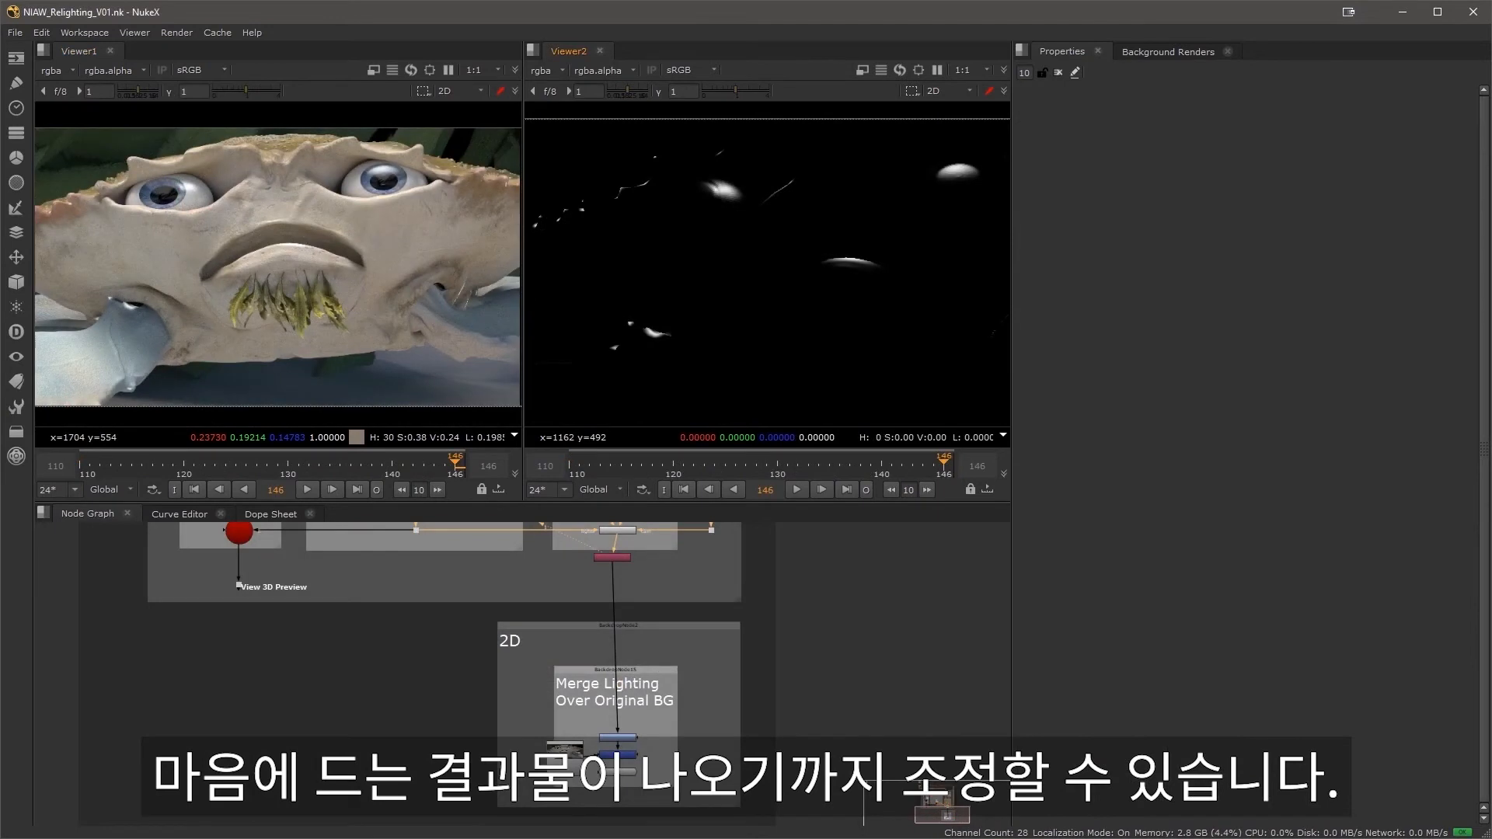
- Open Merge12, which merges the lighting over the original background, and try a lower mix of about 0.335
{"action": "middle_click_drag", "start_coordinate": [795, 824], "coordinate": [795, 734]}
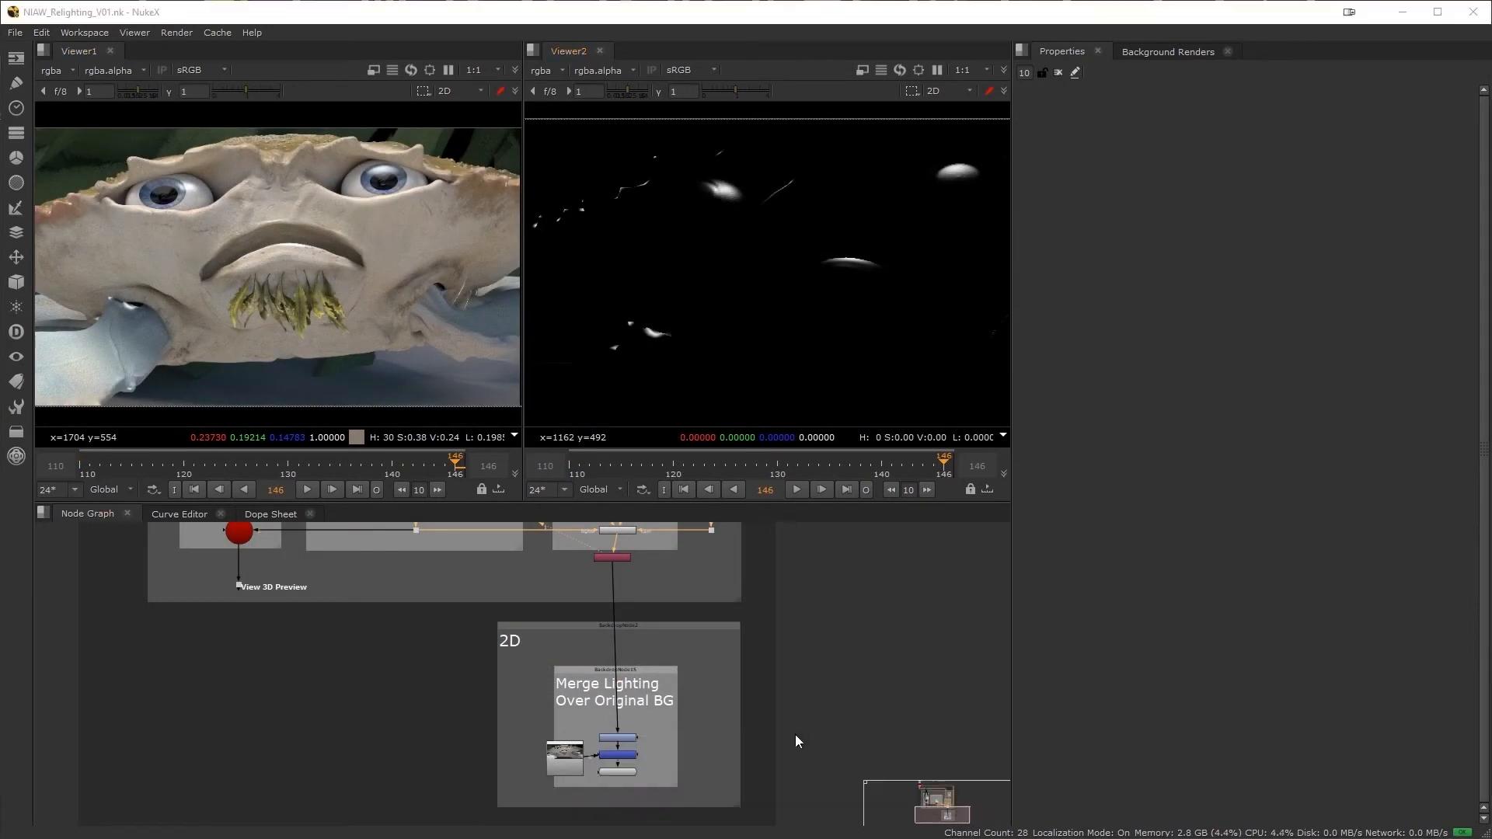
{"action": "scroll", "coordinate": [640, 756], "scroll_direction": "up", "scroll_amount": 8}
{"action": "double_click", "coordinate": [576, 748]}
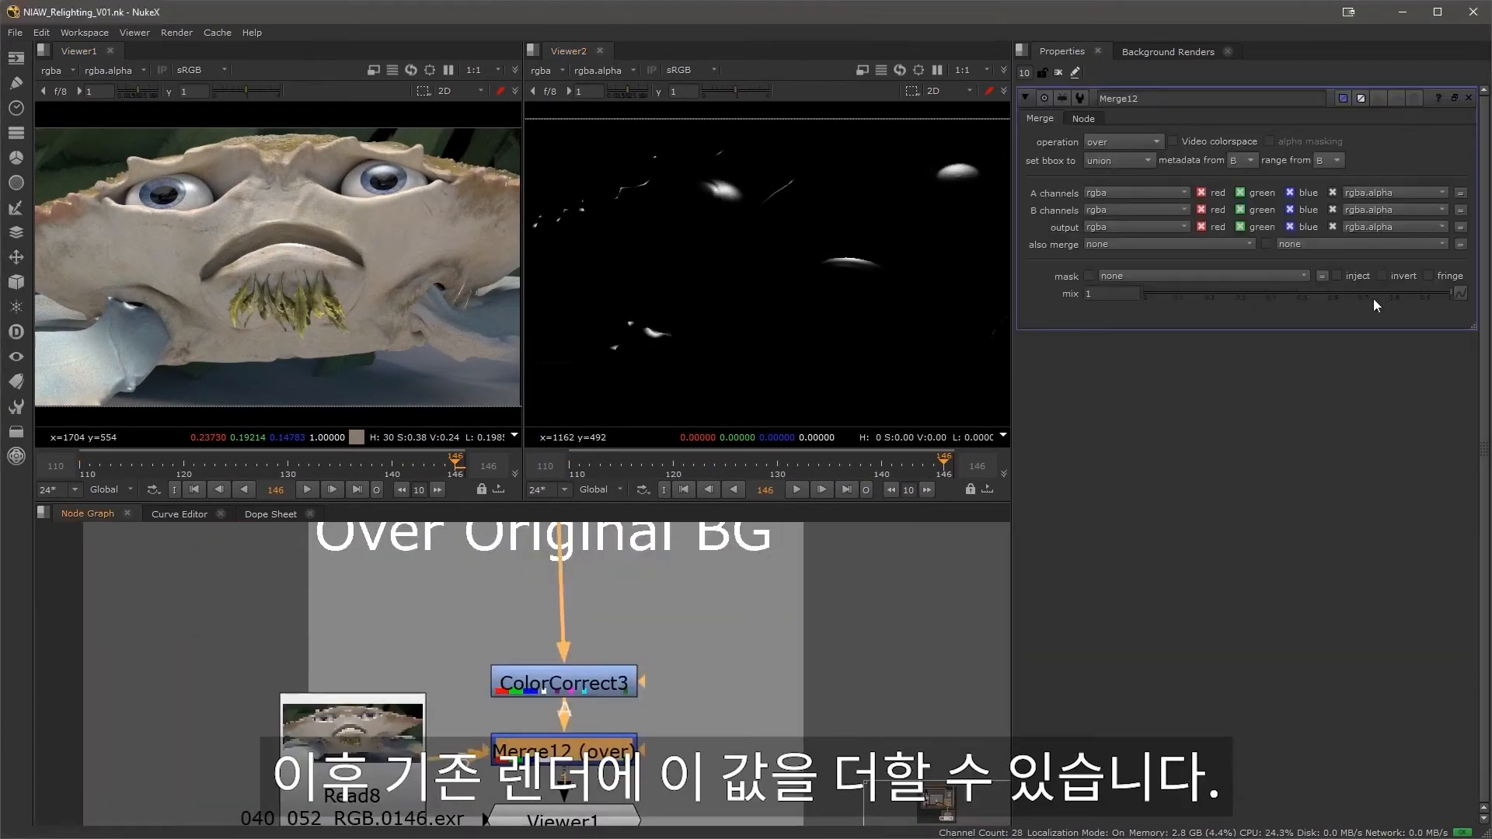
{"action": "left_click", "coordinate": [1439, 293]}
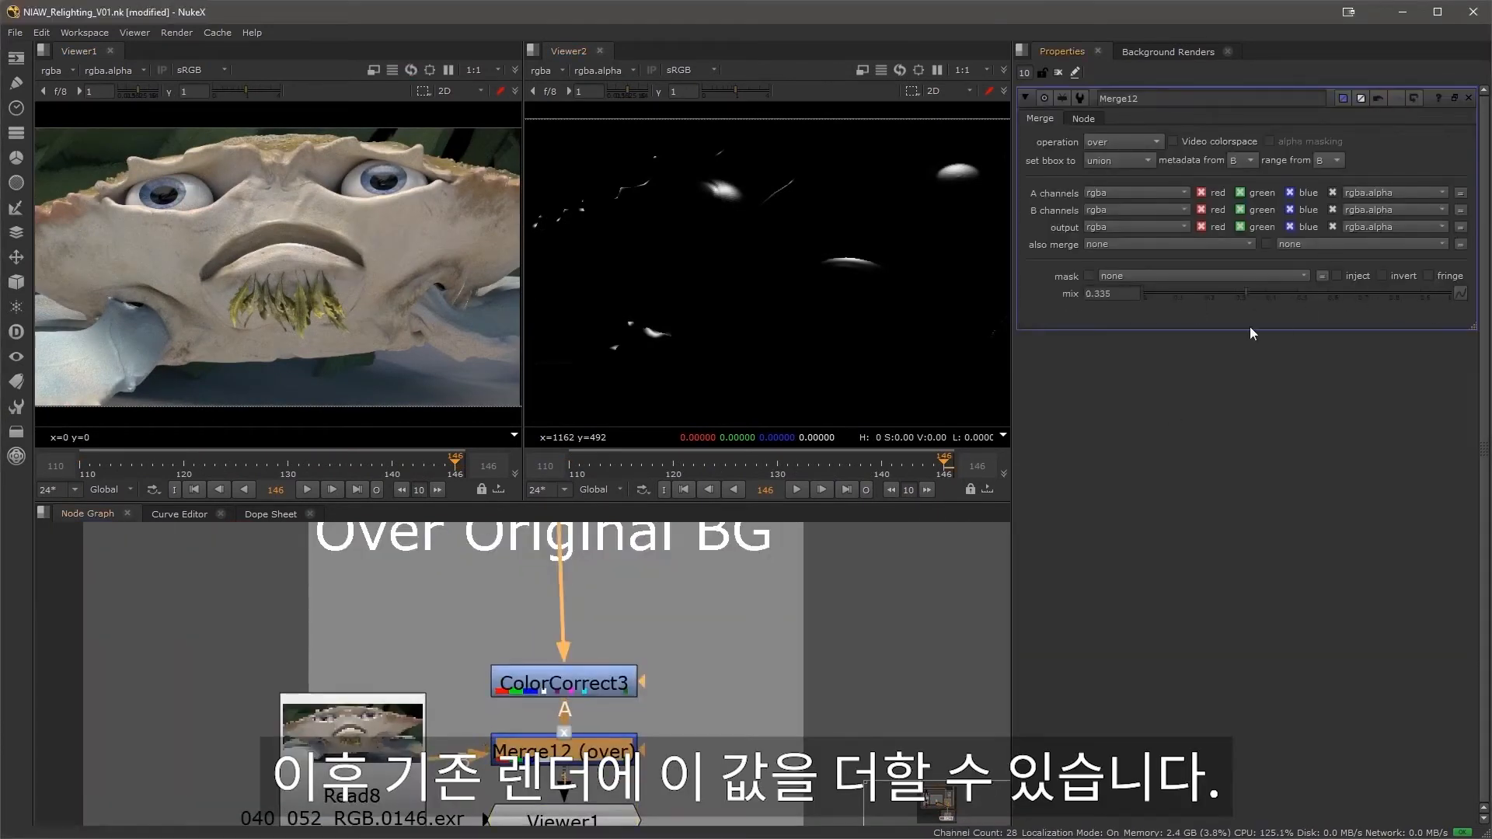
- Tint the added lighting in ColorCorrect3 by setting the master gain to 0.843929 red and 0.886869 green
{"action": "double_click", "coordinate": [614, 687]}
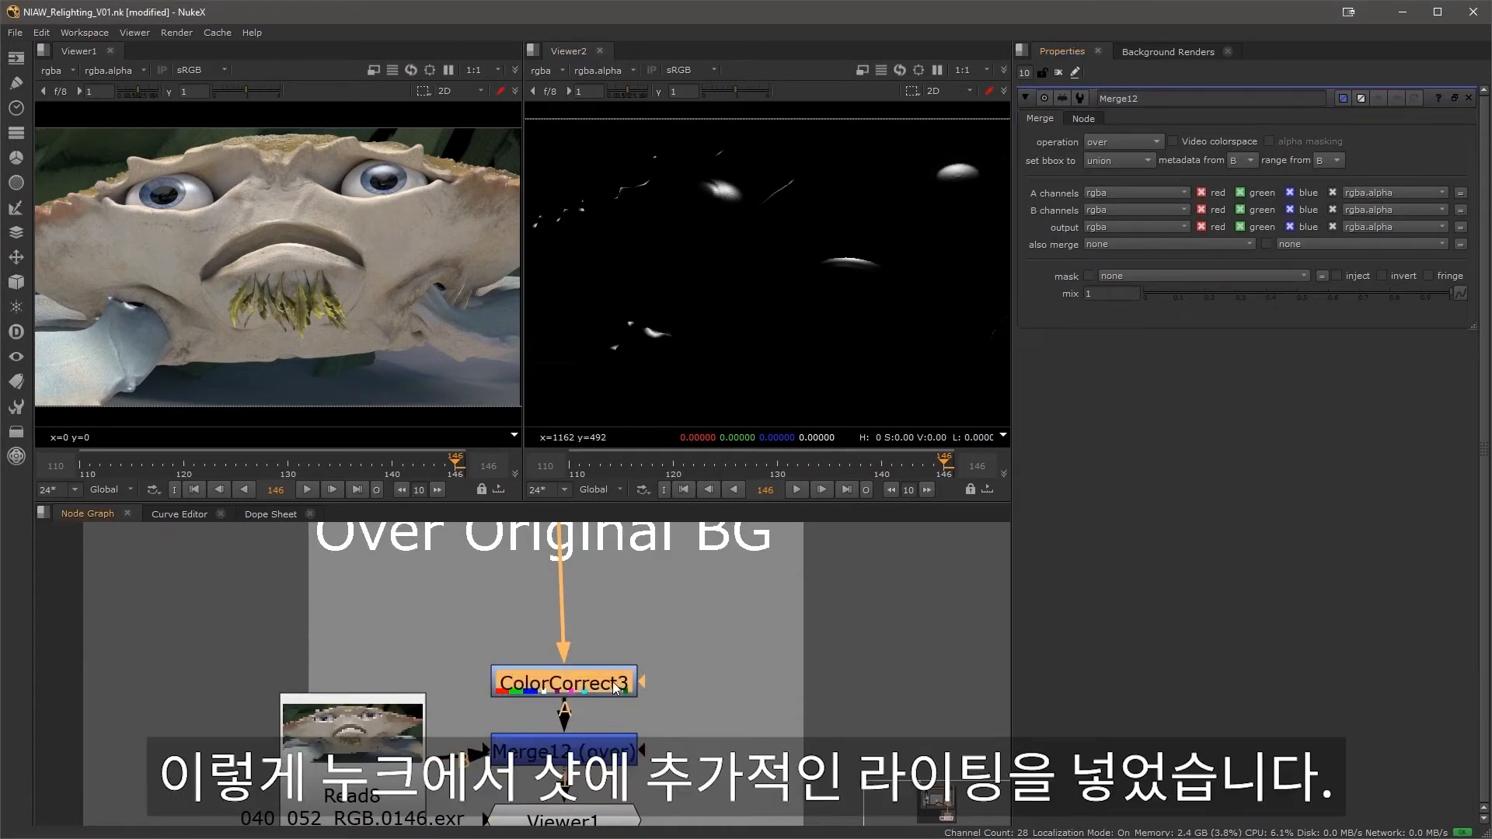
{"action": "left_click_drag", "start_coordinate": [1065, 276], "coordinate": [1068, 299]}
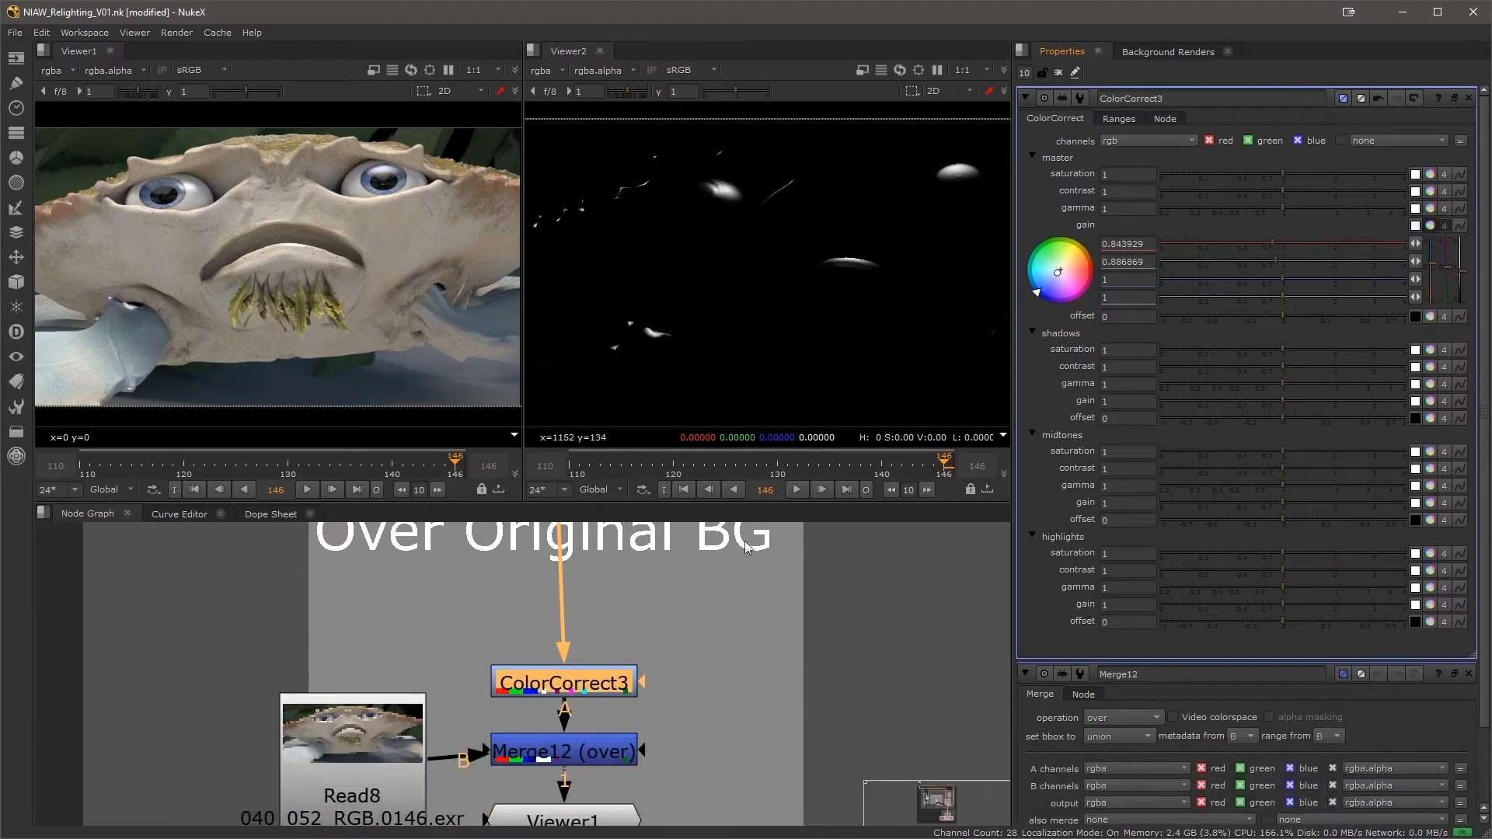
{"action": "left_click", "coordinate": [783, 698]}
- Insert the 3D relighting toolset into an empty area of the node graph
{"action": "scroll", "coordinate": [783, 698], "scroll_direction": "down", "scroll_amount": 4}
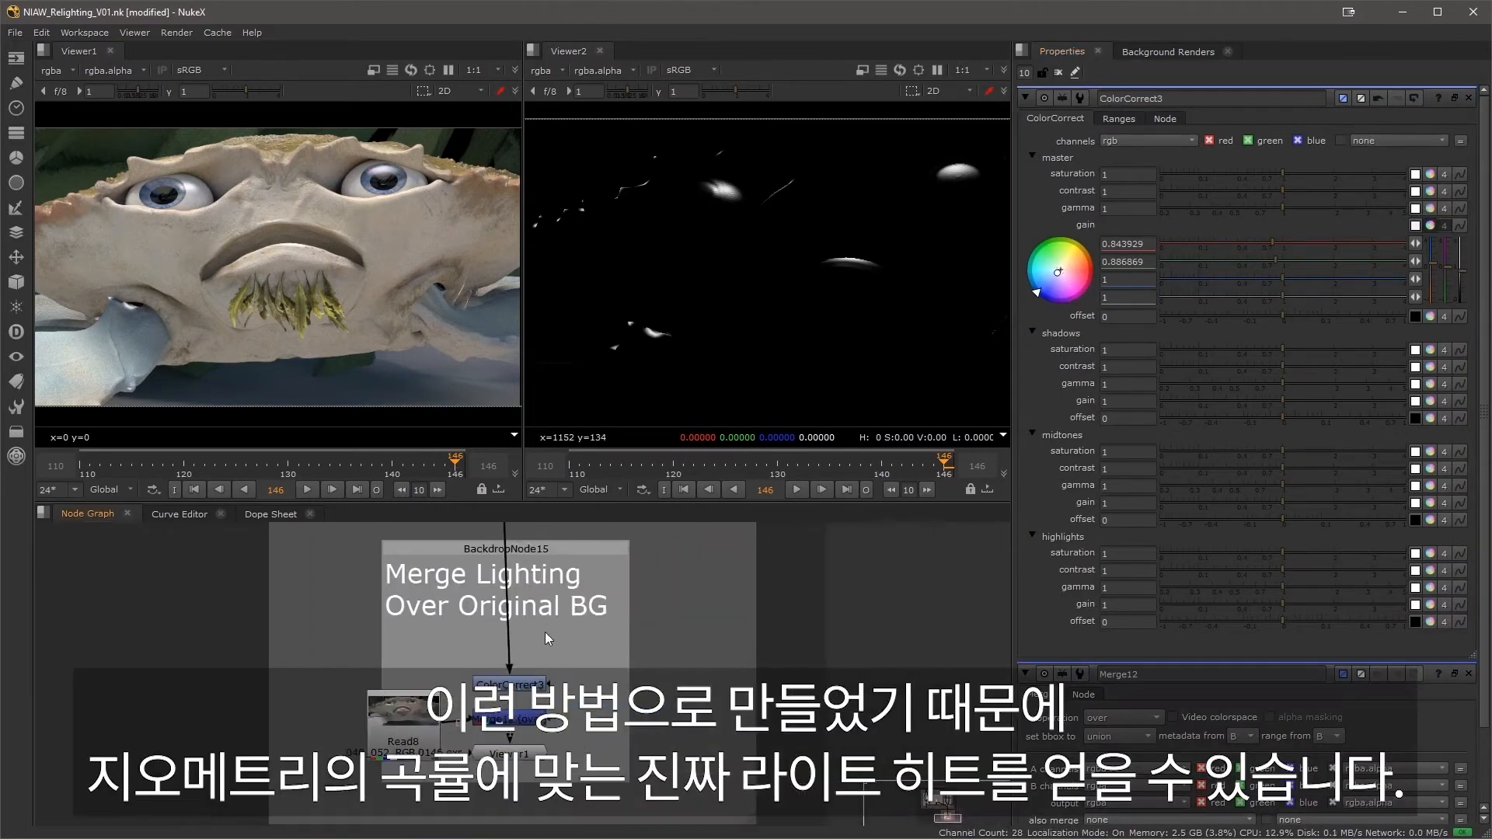
{"action": "scroll", "coordinate": [586, 678], "scroll_direction": "down", "scroll_amount": 4}
{"action": "scroll", "coordinate": [520, 643], "scroll_direction": "down", "scroll_amount": 2}
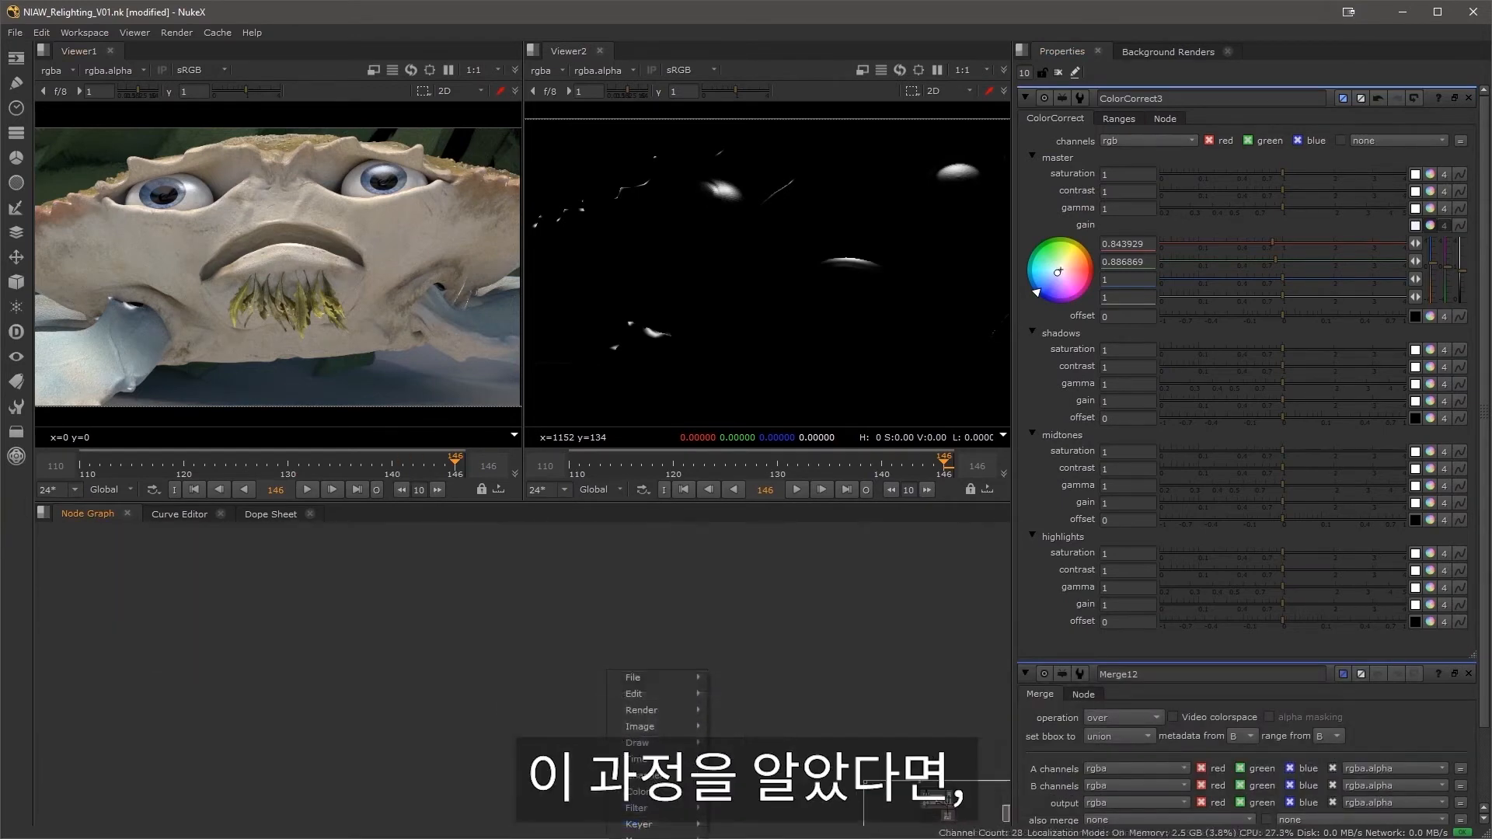
{"action": "left_click", "coordinate": [502, 588]}
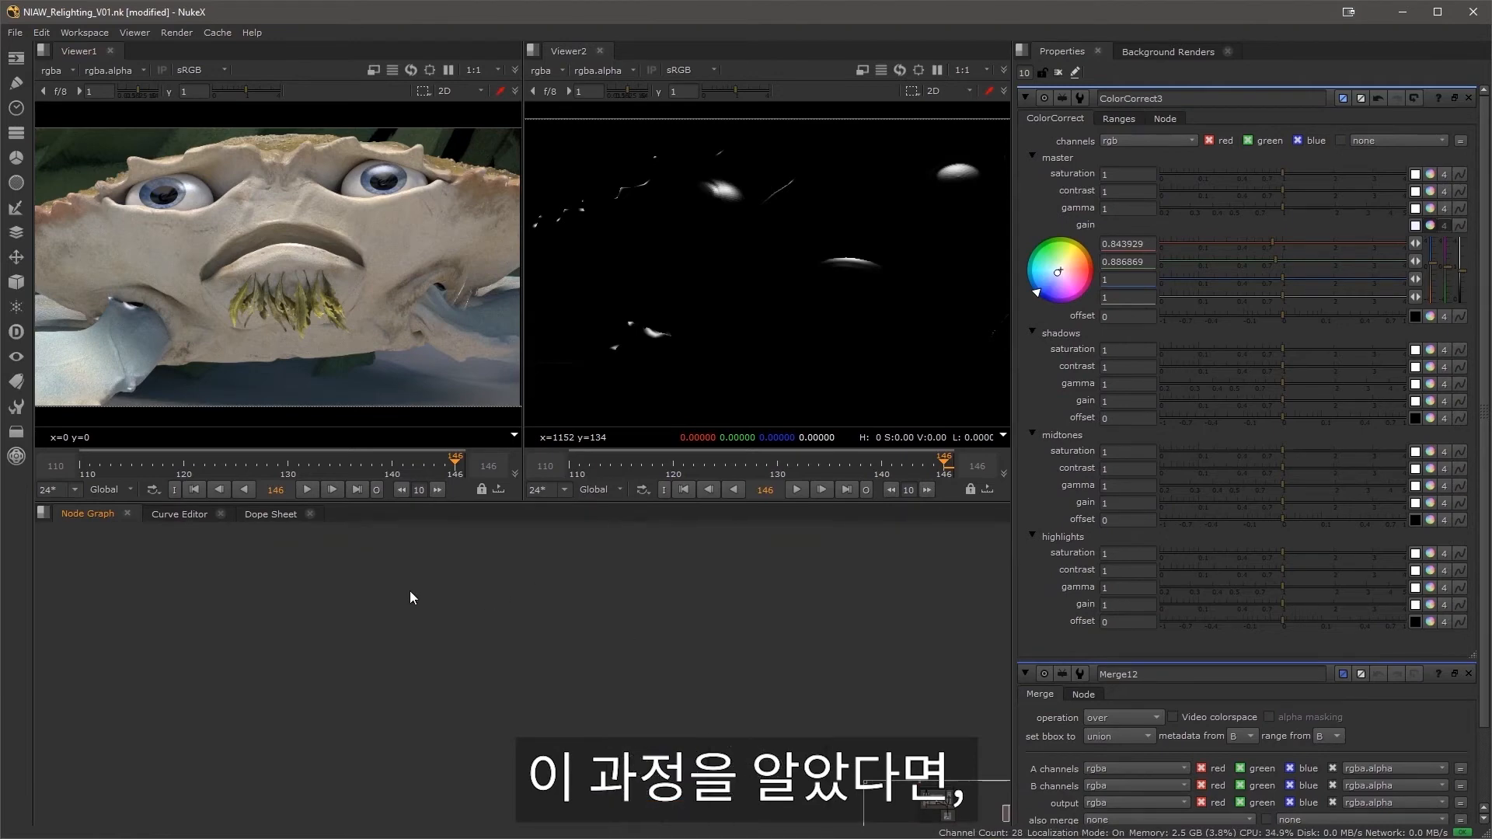
{"action": "left_click", "coordinate": [19, 406]}
{"action": "mouse_move", "coordinate": [100, 460]}
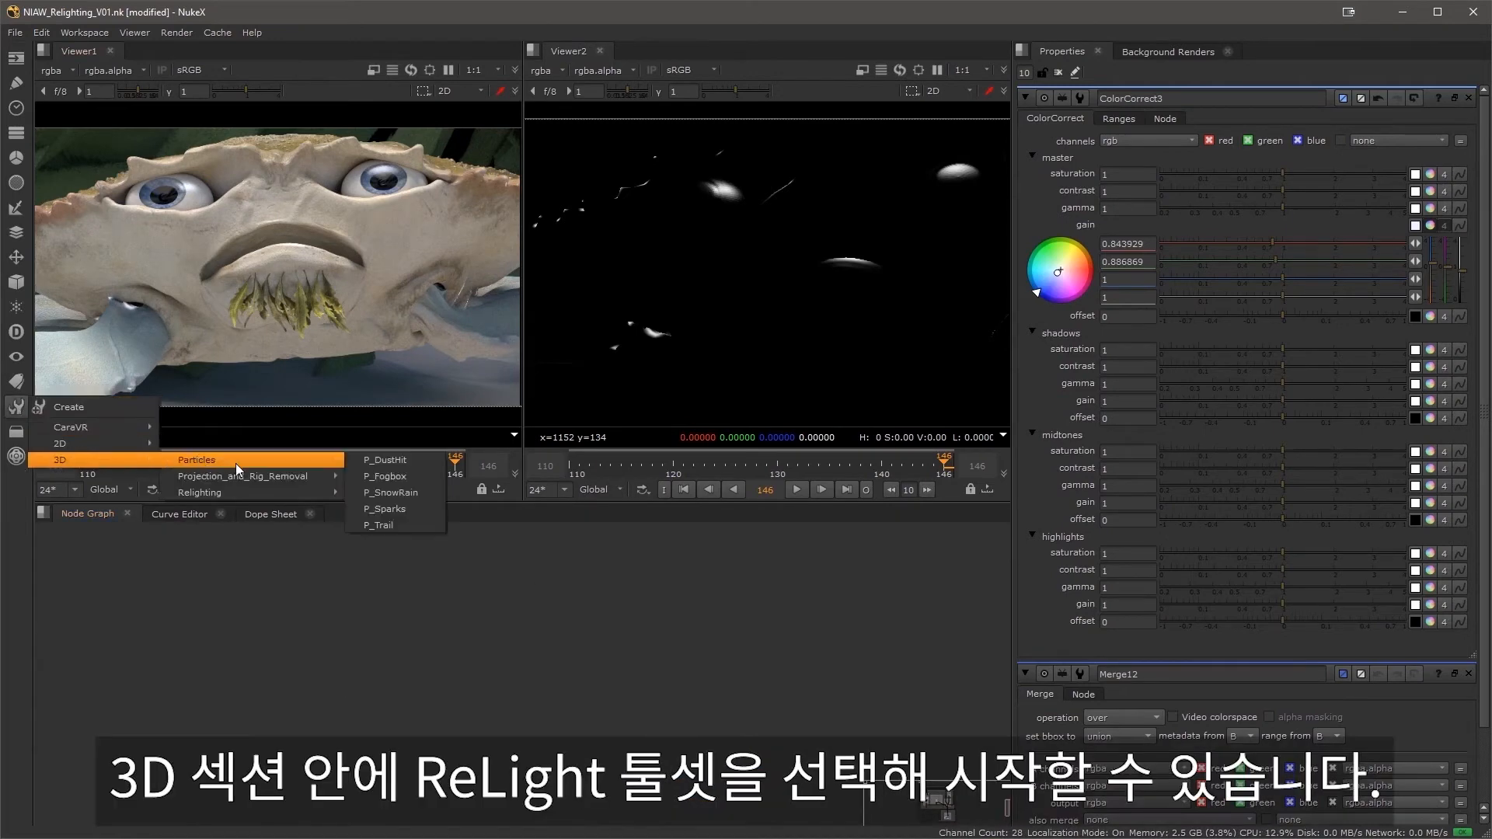
{"action": "mouse_move", "coordinate": [244, 492]}
{"action": "left_click", "coordinate": [370, 492]}
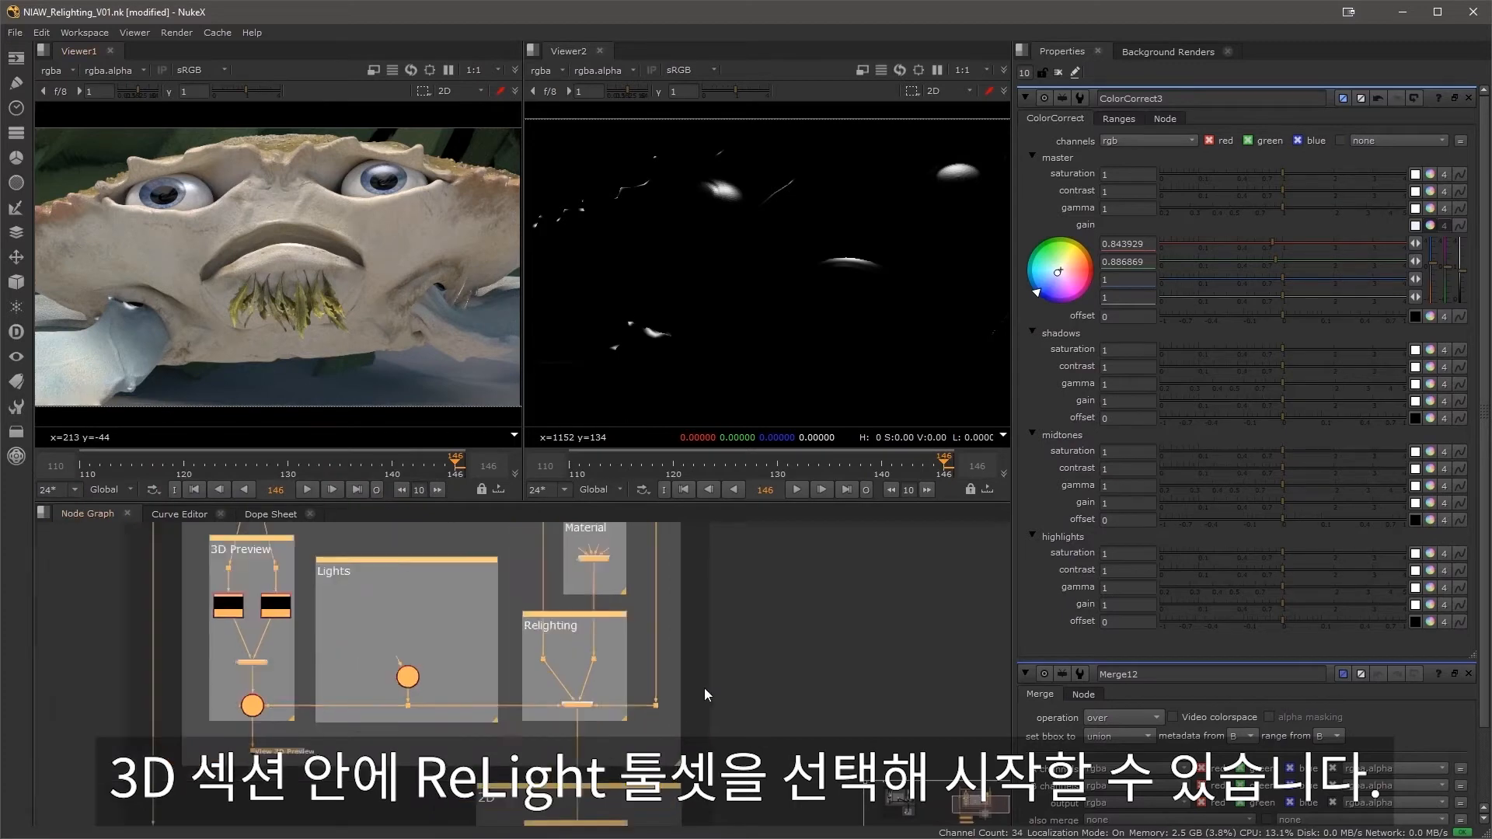
{"action": "left_click_drag", "start_coordinate": [538, 697], "coordinate": [470, 679]}
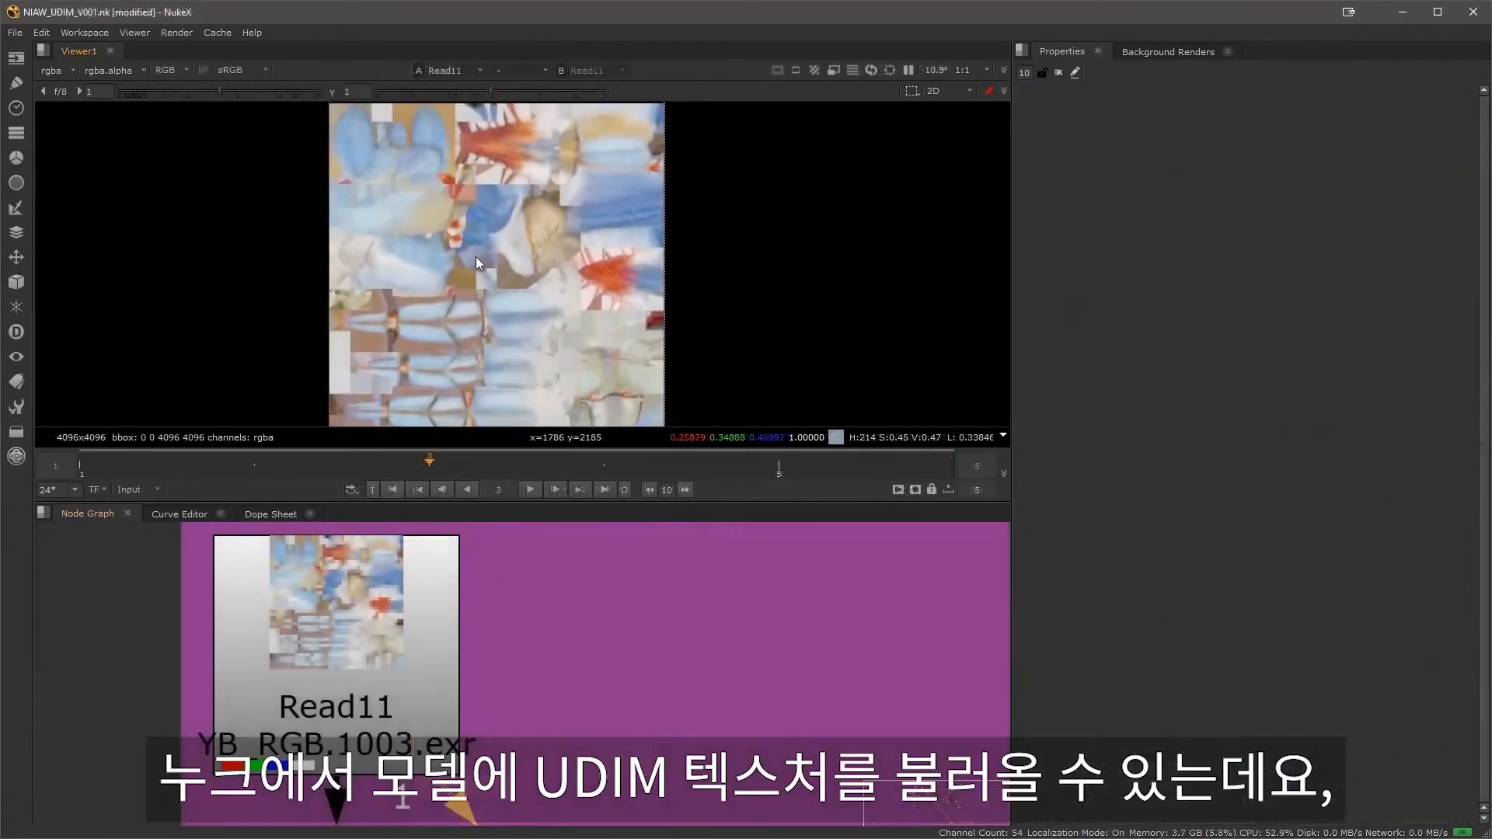
- Step through the frames of Read11 to examine the separate YB_RGB UDIM texture tiles
{"action": "key", "text": "Left"}
{"action": "key", "text": "Left"}
{"action": "key", "text": "Left"}
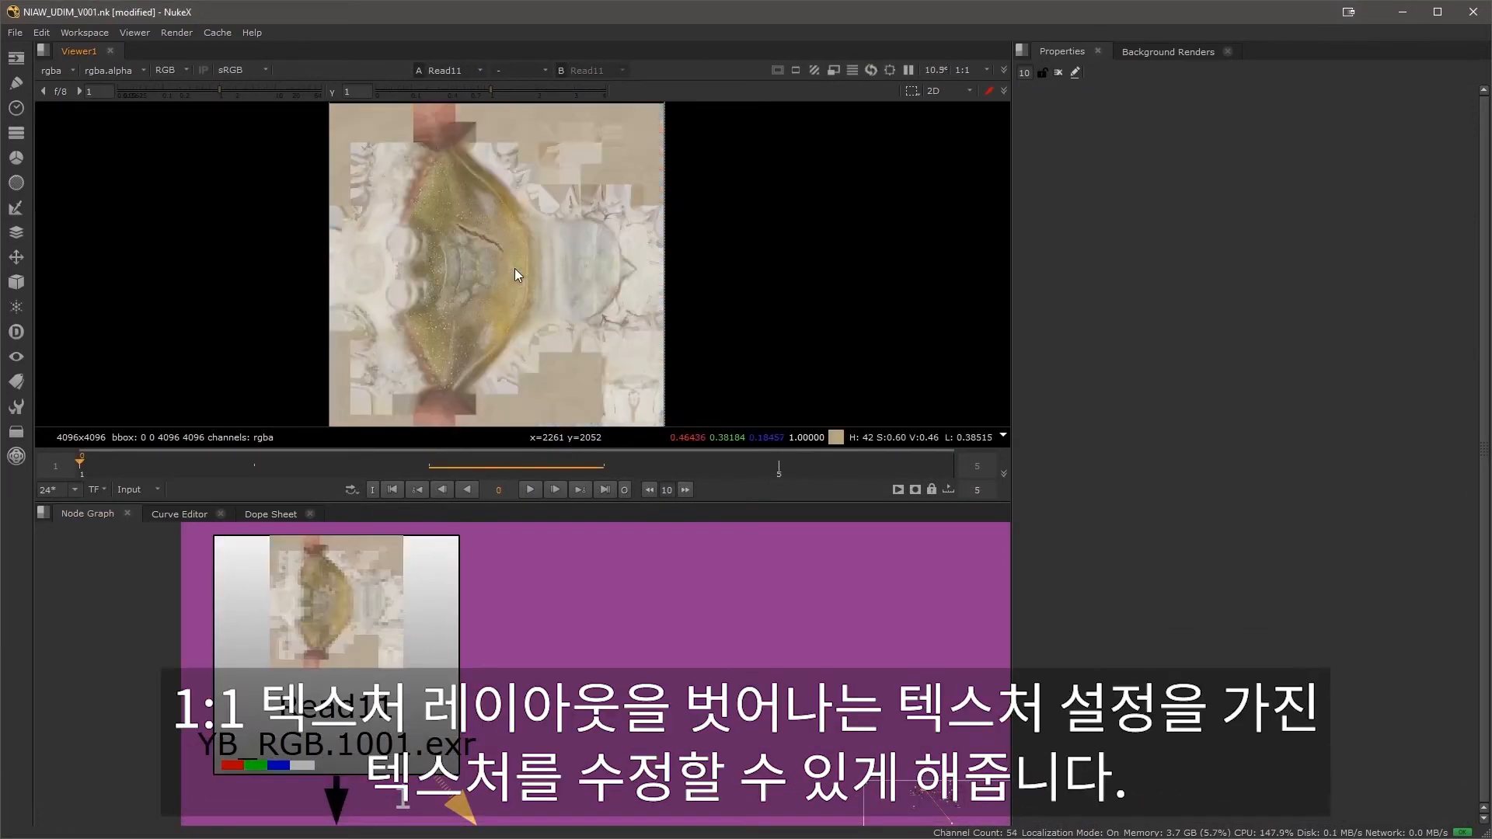
{"action": "key", "text": "Right"}
{"action": "key", "text": "Right"}
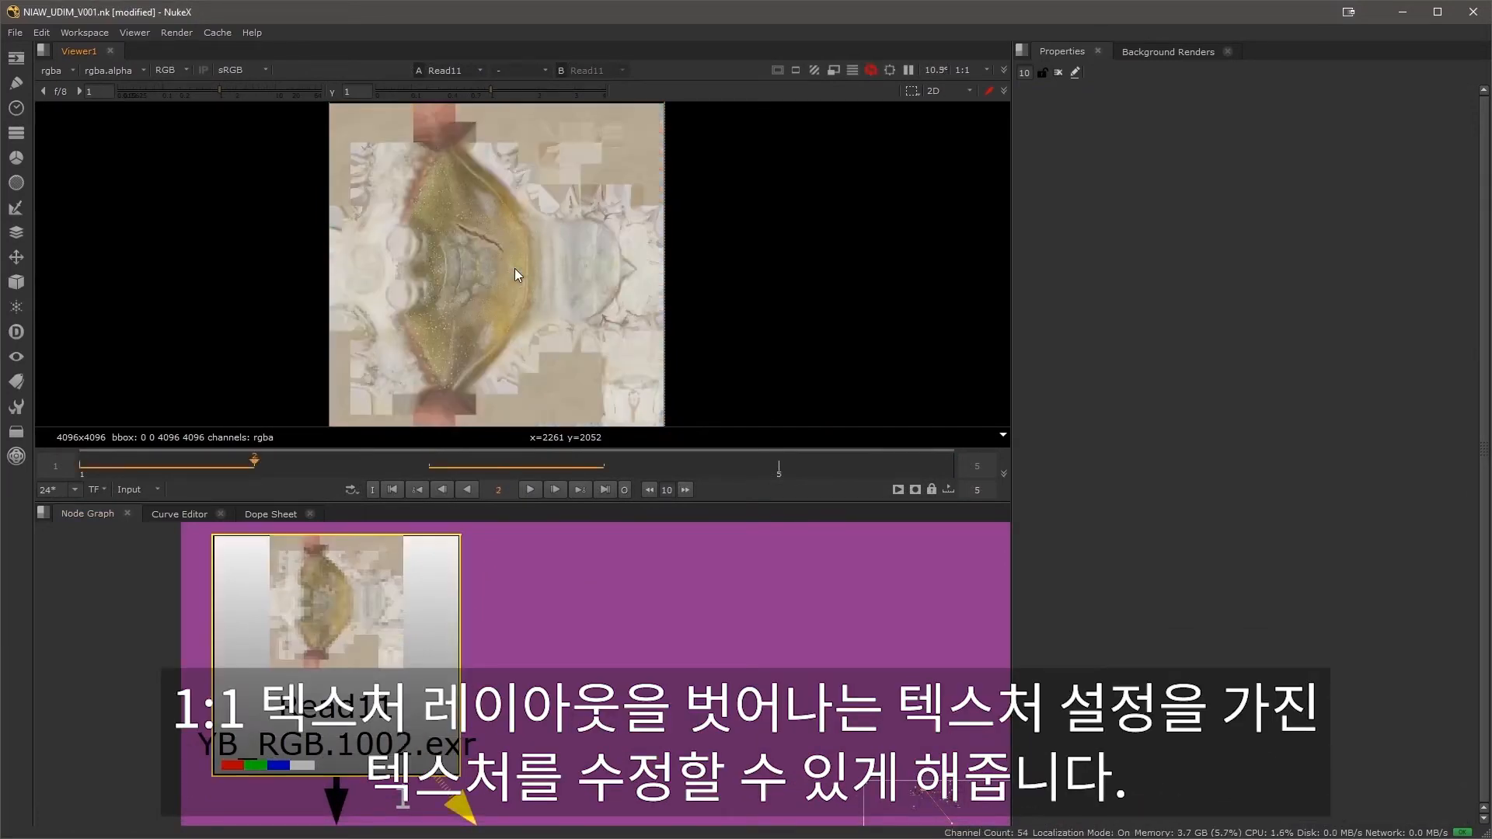
{"action": "key", "text": "Right"}
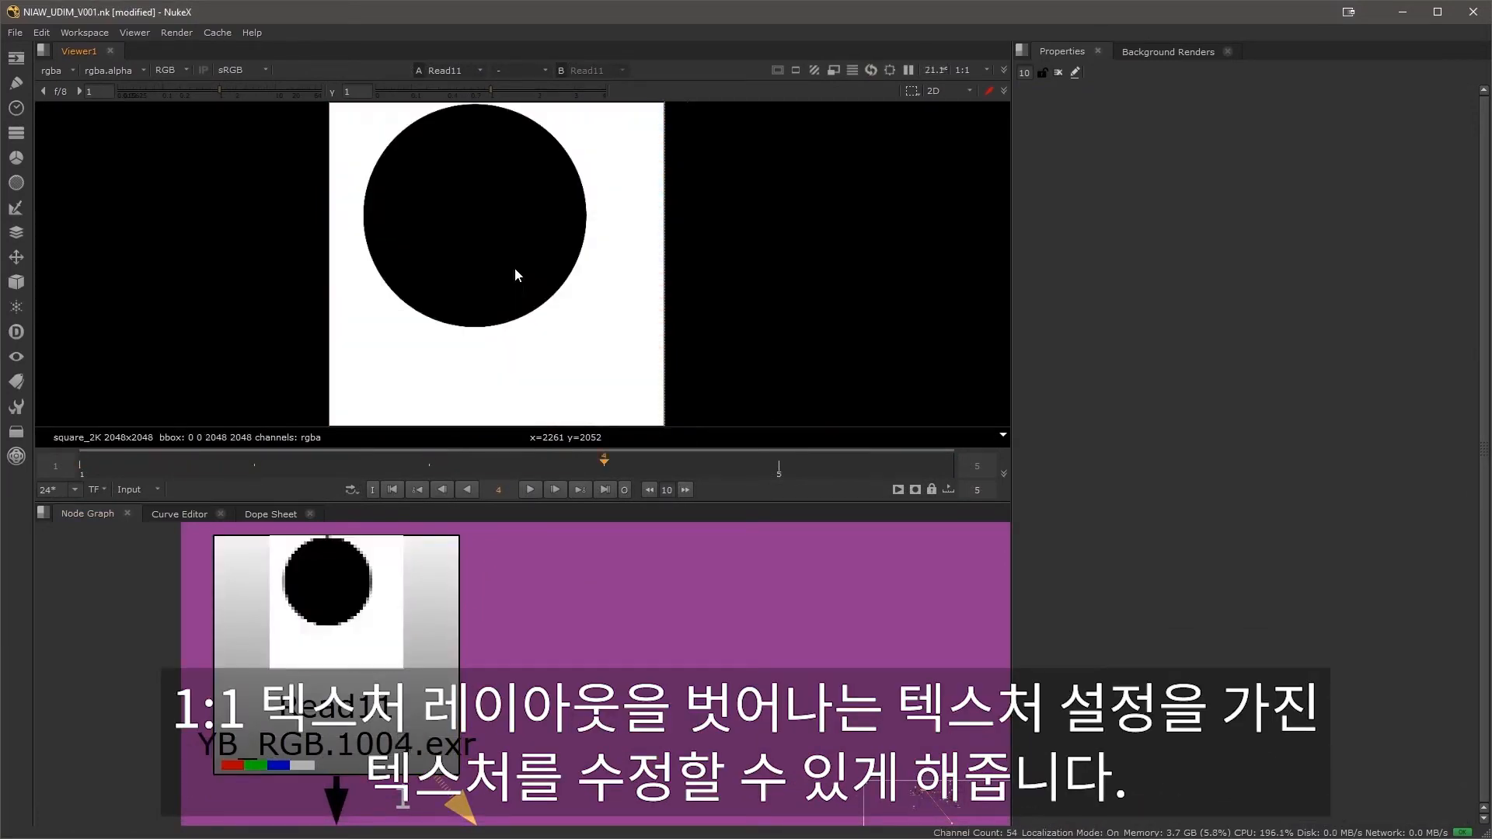
{"action": "key", "text": "Right"}
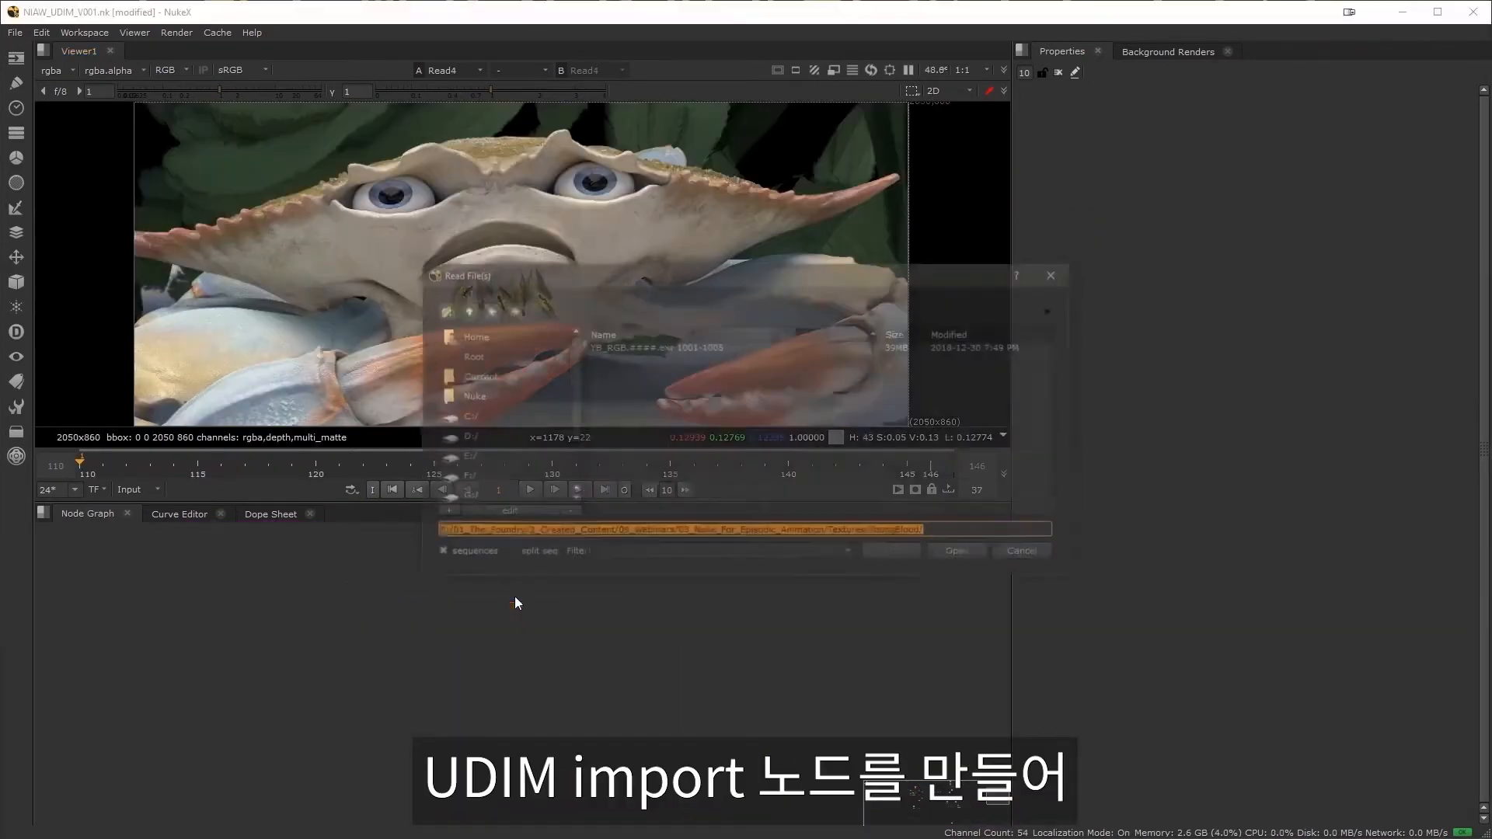
- Import the YB_RGB.####.exr 1001-1005 sequence as UDIM textures with a single read node and postage stamp enabled
{"action": "left_click", "coordinate": [621, 347]}
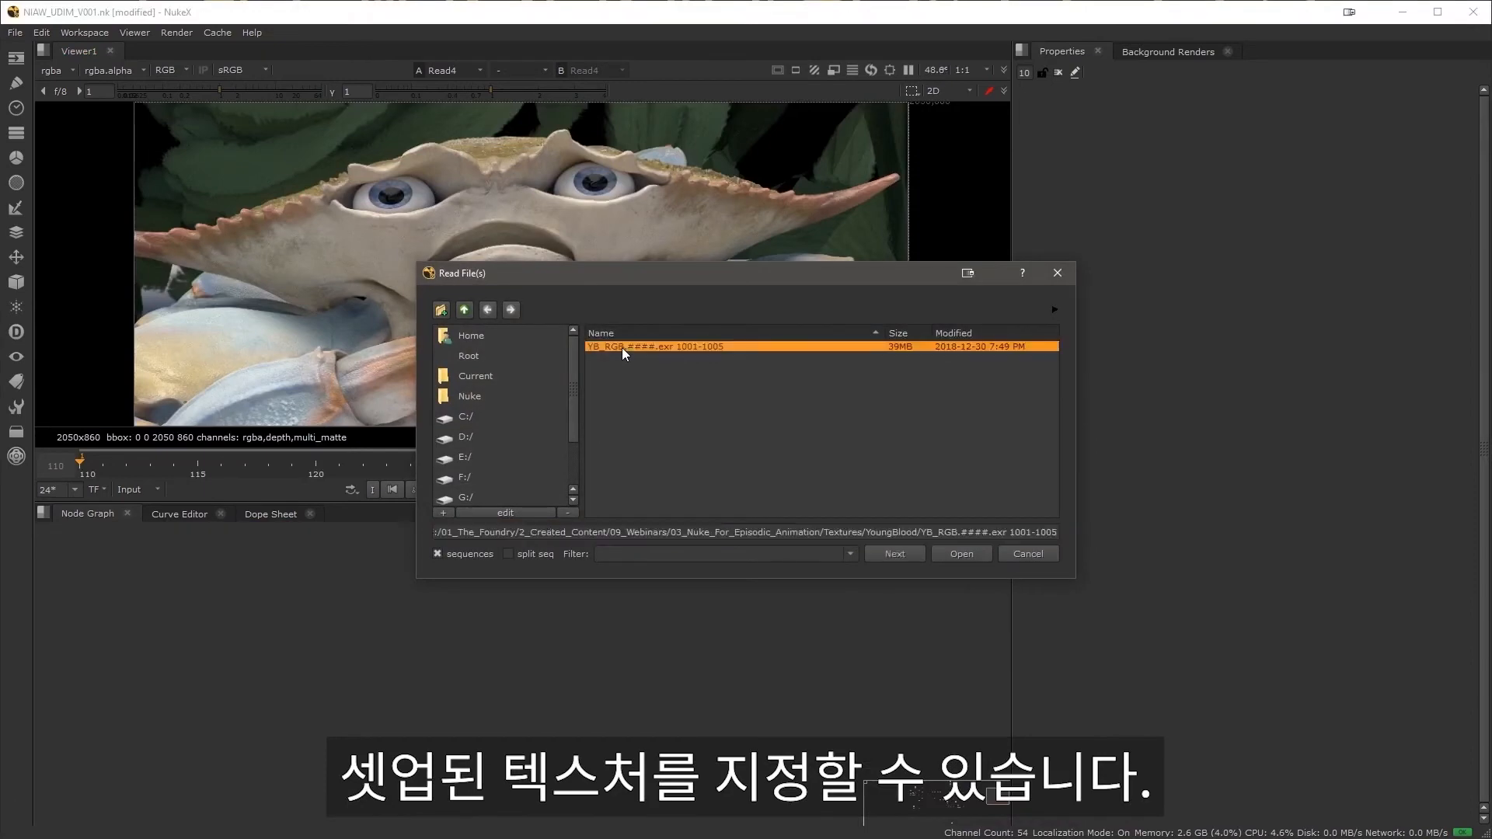
{"action": "left_click", "coordinate": [963, 553]}
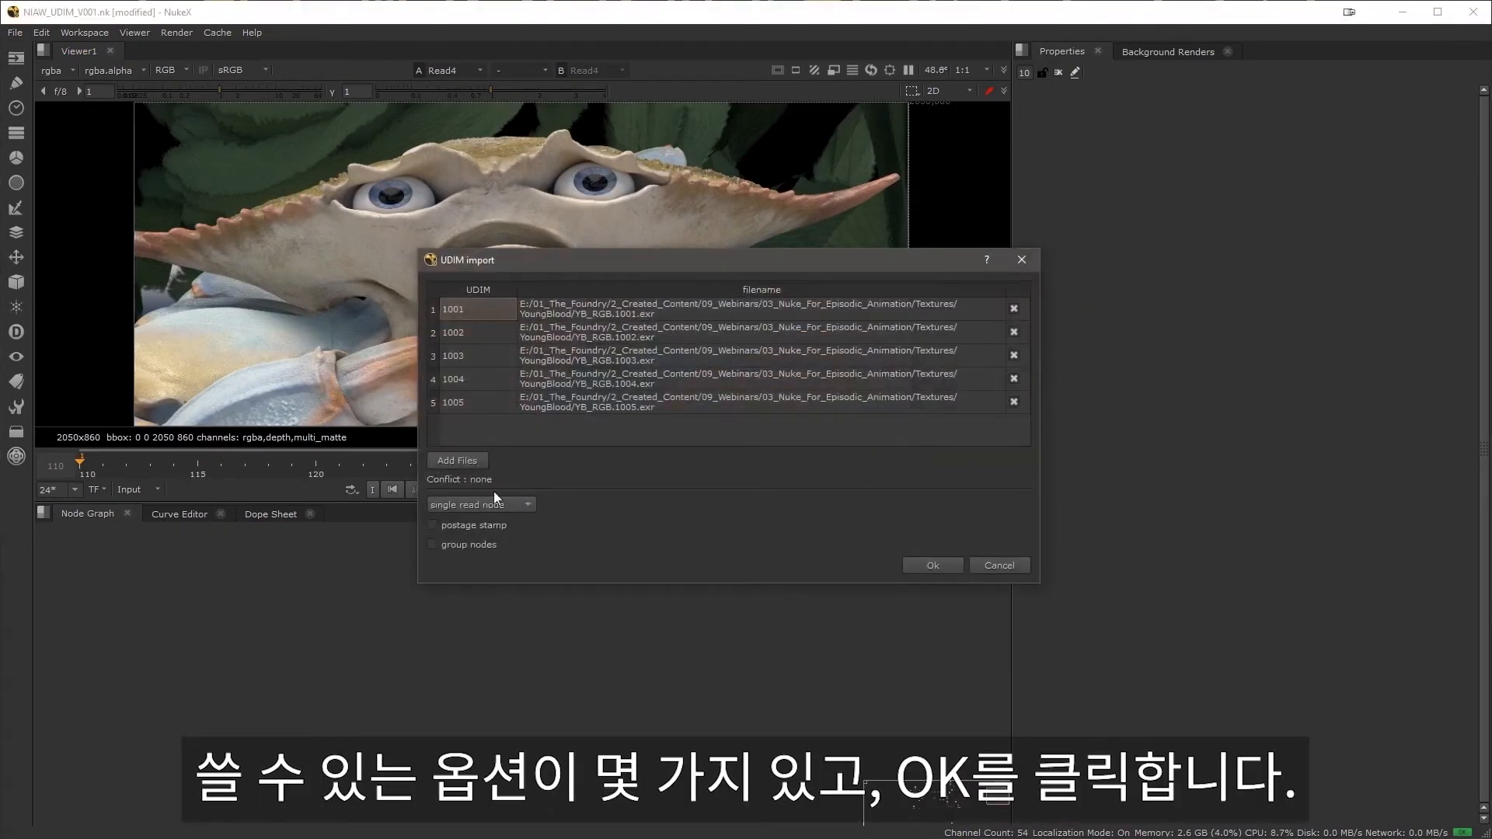
{"action": "left_click", "coordinate": [499, 502]}
{"action": "left_click", "coordinate": [499, 502]}
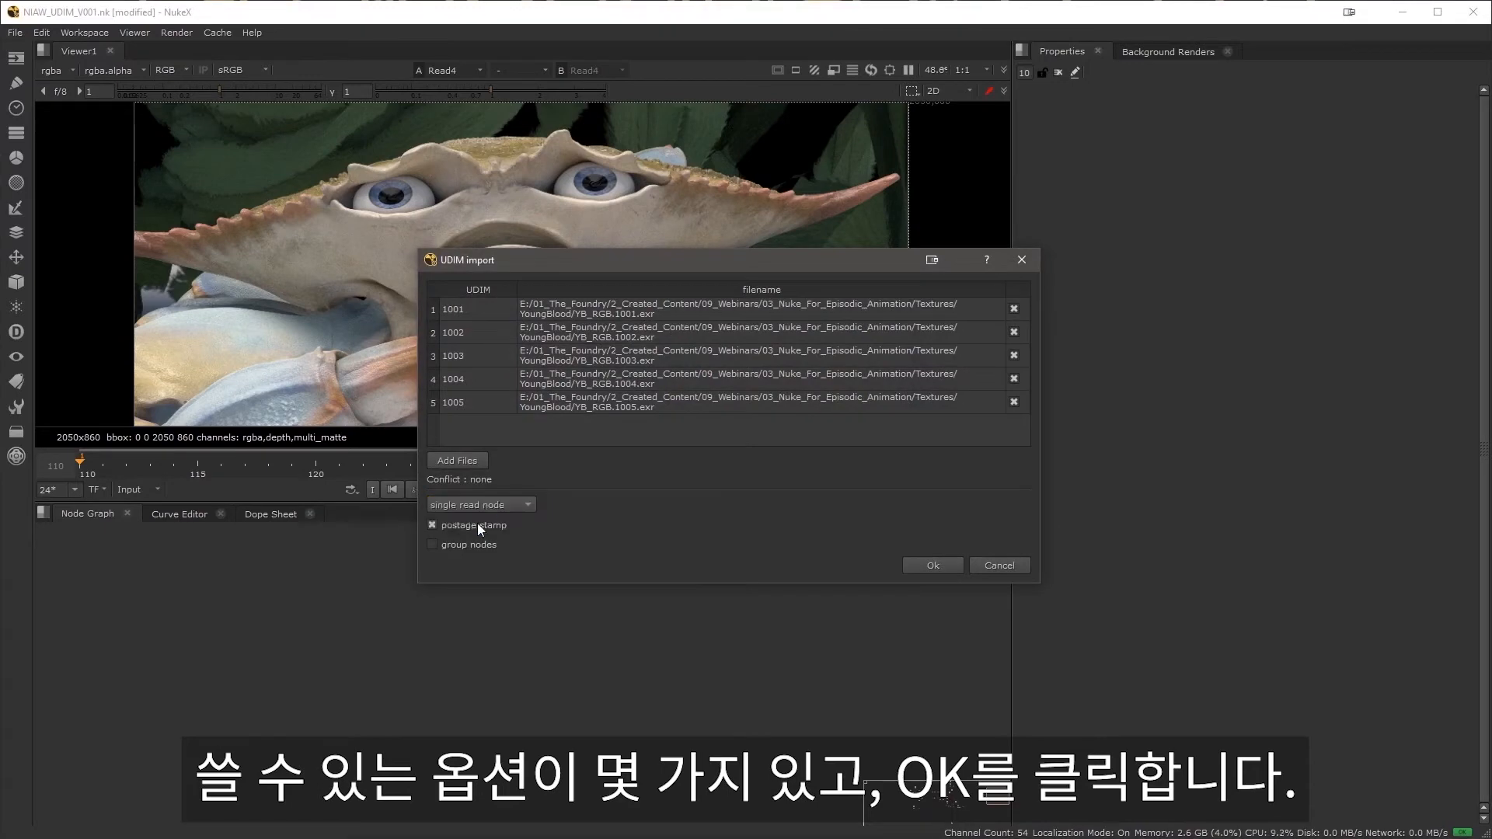
{"action": "left_click", "coordinate": [916, 562]}
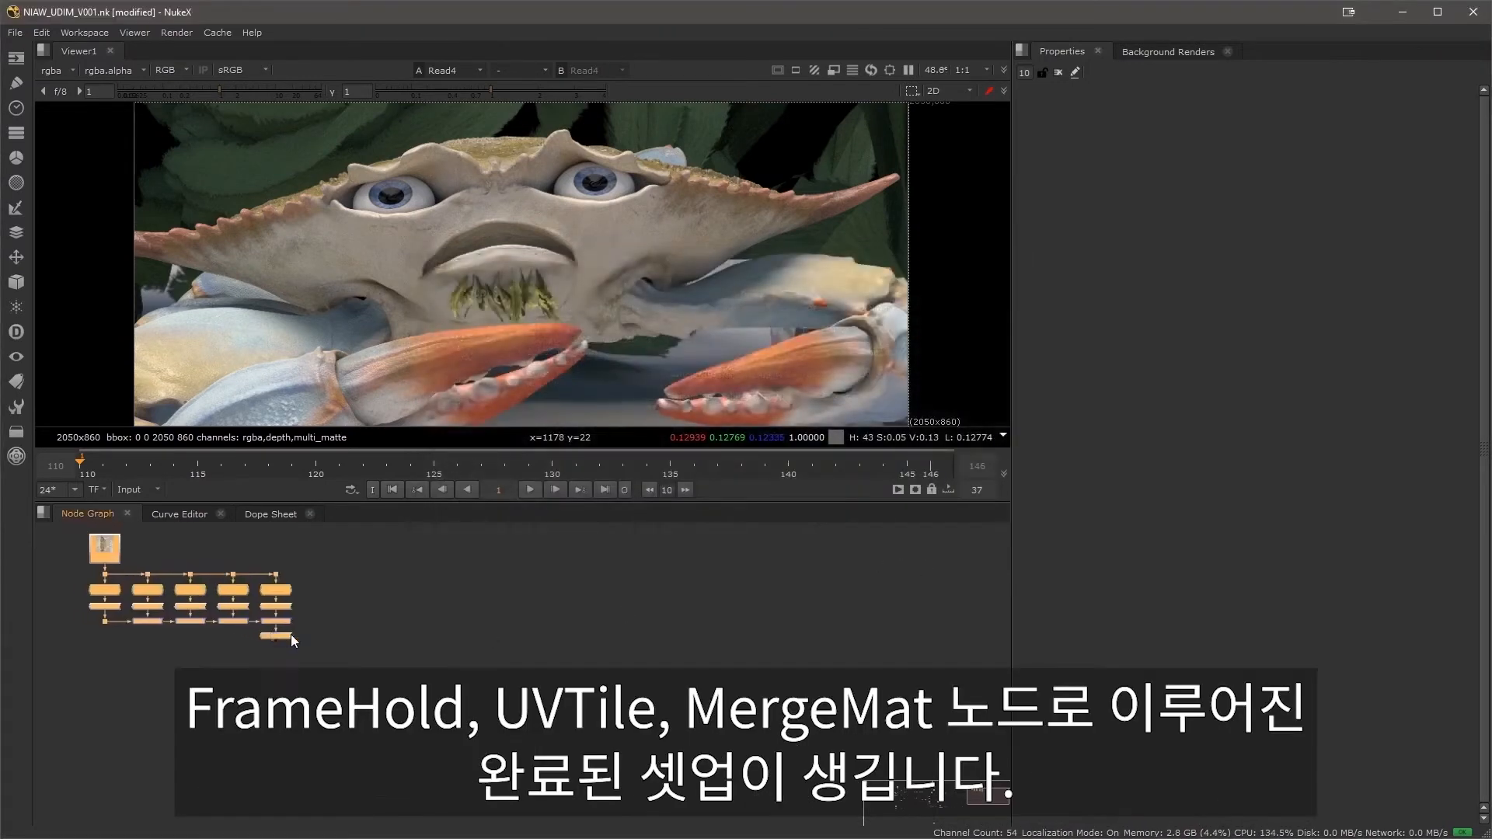
- View the imported Read1 texture in the viewer and clear the node selection
{"action": "scroll", "coordinate": [510, 611], "scroll_direction": "up", "scroll_amount": 3}
{"action": "left_click", "coordinate": [311, 600]}
{"action": "key", "text": "1"}
{"action": "left_click", "coordinate": [534, 607]}
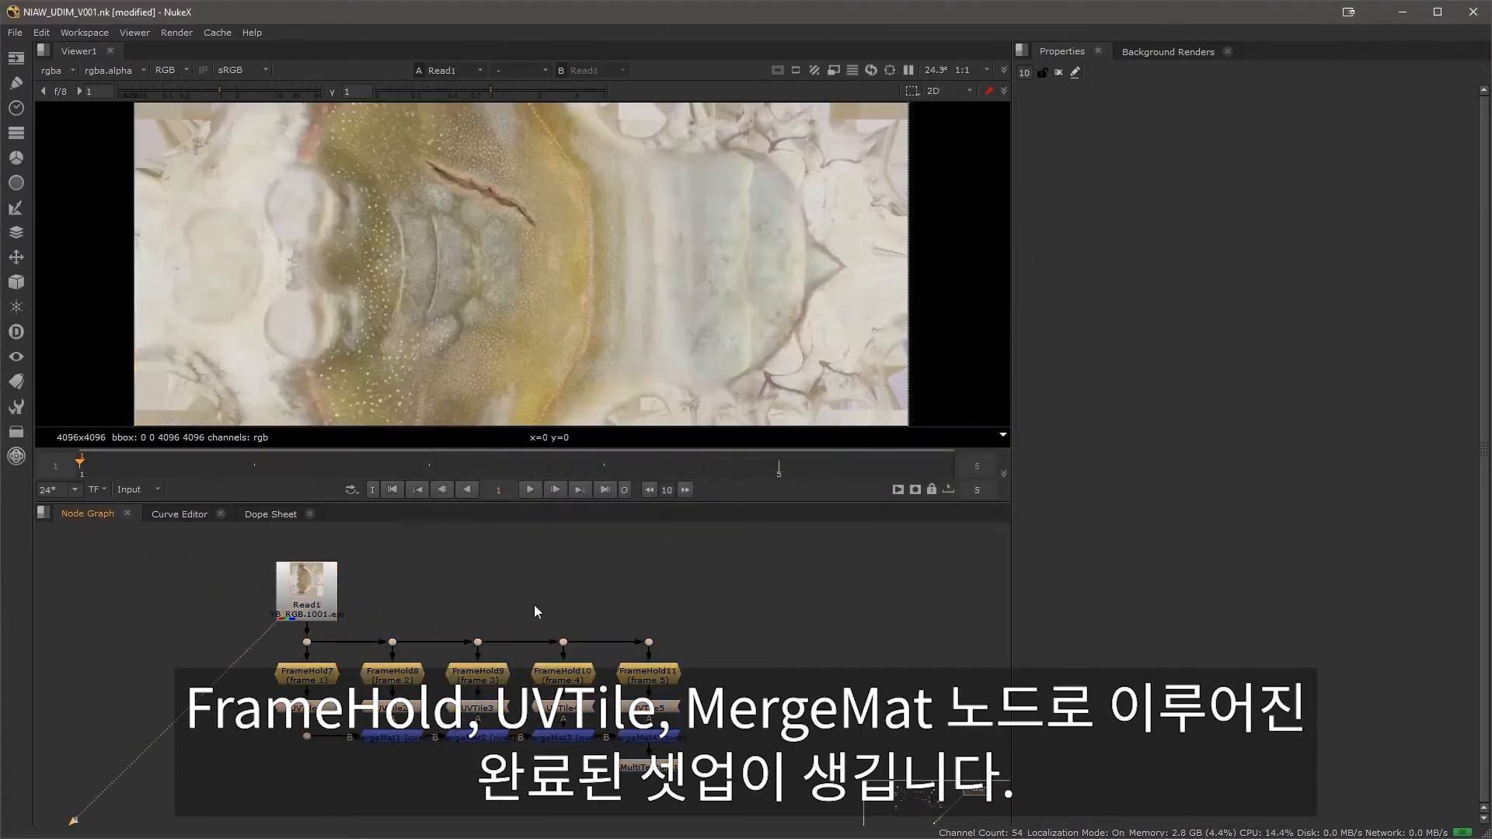
- Examine the generated FrameHold and UVTile nodes, open MultiTexture1's properties, and select the four MergeMat nodes
{"action": "middle_click_drag", "start_coordinate": [528, 617], "coordinate": [520, 538]}
{"action": "left_click", "coordinate": [324, 604]}
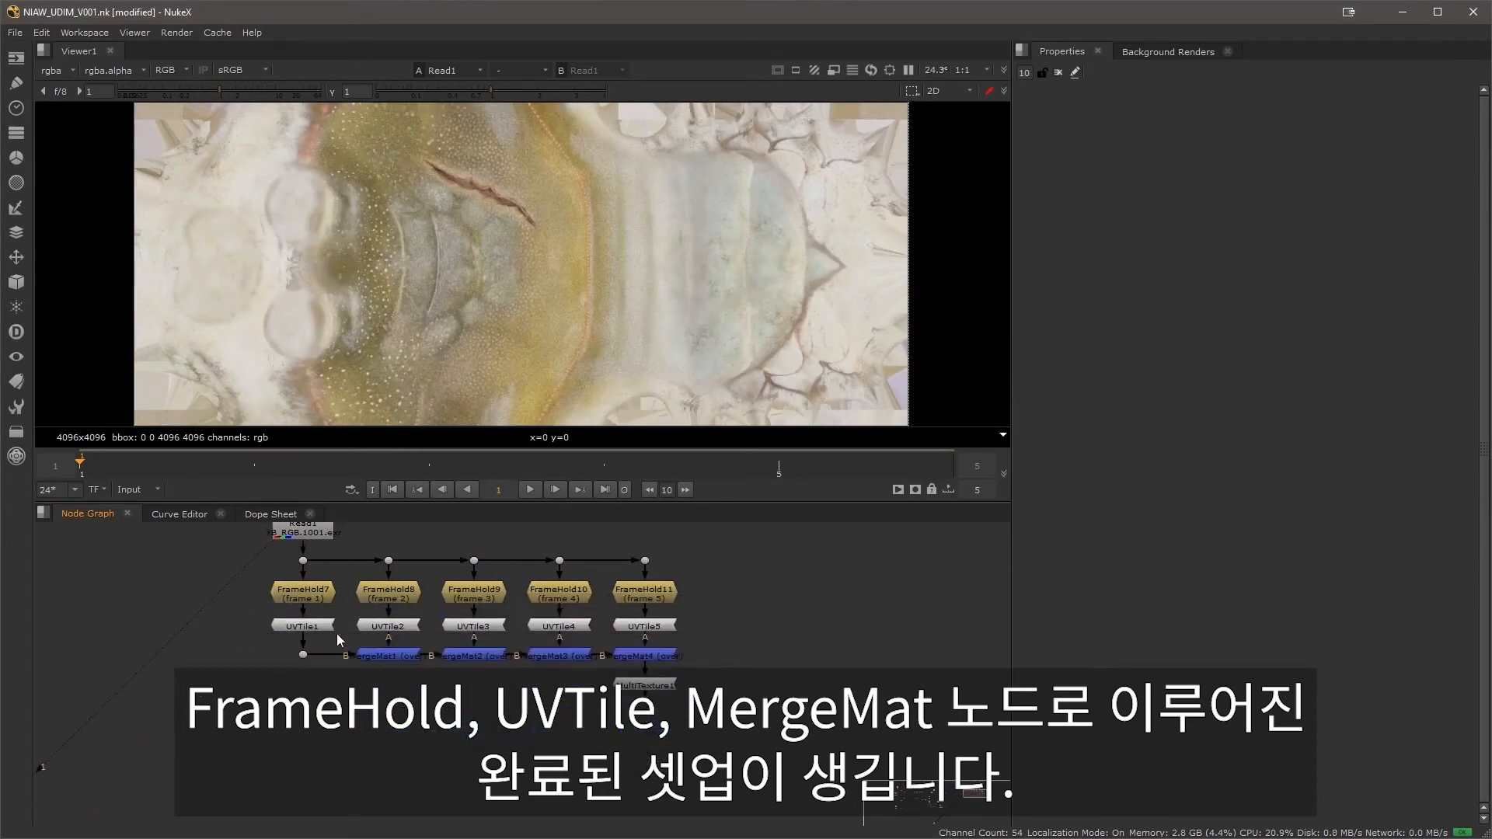
{"action": "middle_click_drag", "start_coordinate": [366, 571], "coordinate": [389, 639]}
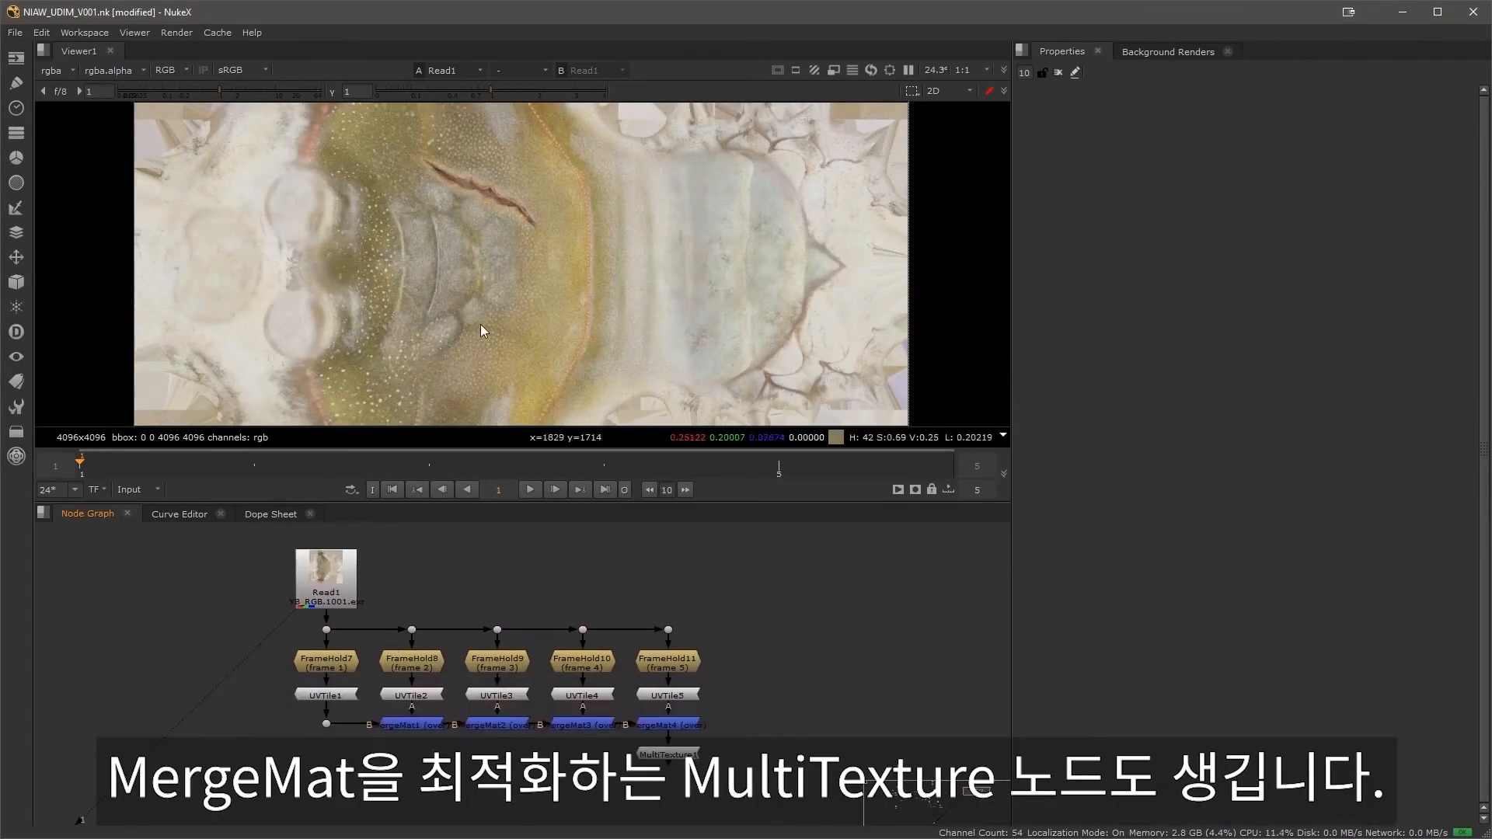
{"action": "scroll", "coordinate": [475, 311], "scroll_direction": "down", "scroll_amount": 2}
{"action": "scroll", "coordinate": [471, 309], "scroll_direction": "up", "scroll_amount": 1}
{"action": "left_click", "coordinate": [668, 754]}
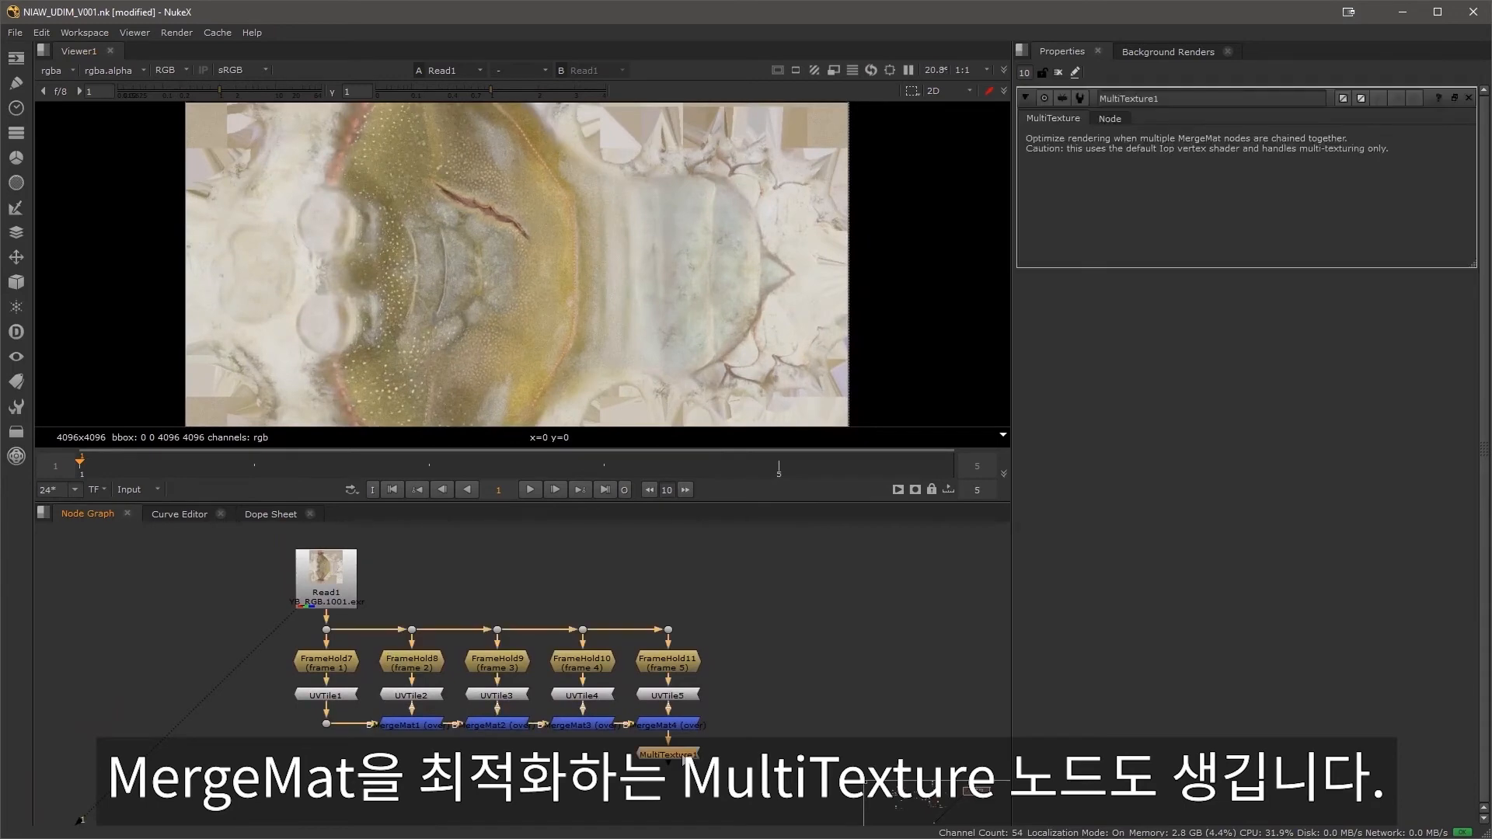
{"action": "left_click_drag", "start_coordinate": [726, 731], "coordinate": [324, 721]}
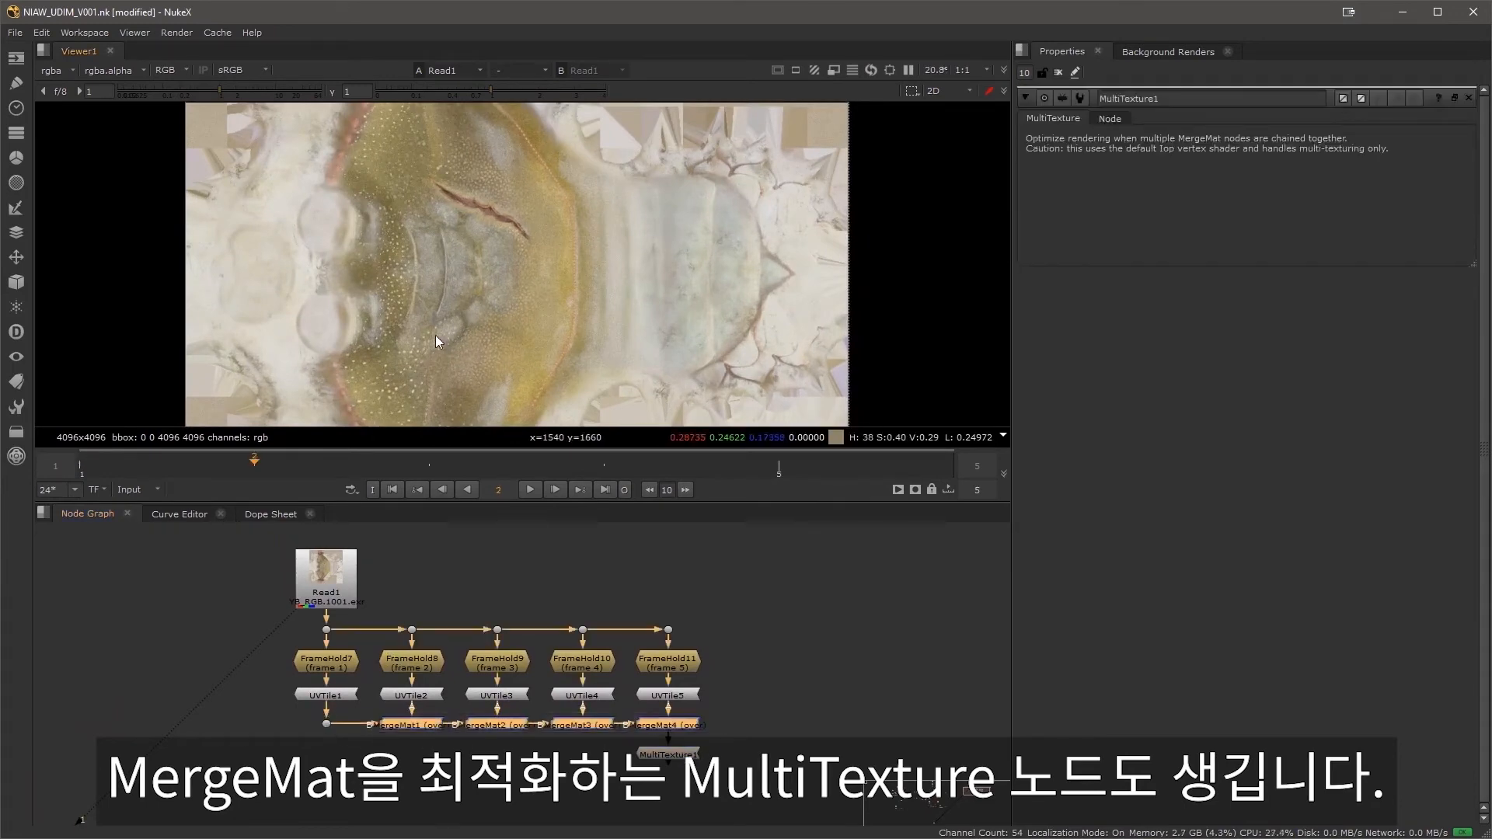
- Step through the tiles of the imported UDIM texture and examine the textured crab model from different angles in 3D
{"action": "key", "text": "Right"}
{"action": "key", "text": "Right"}
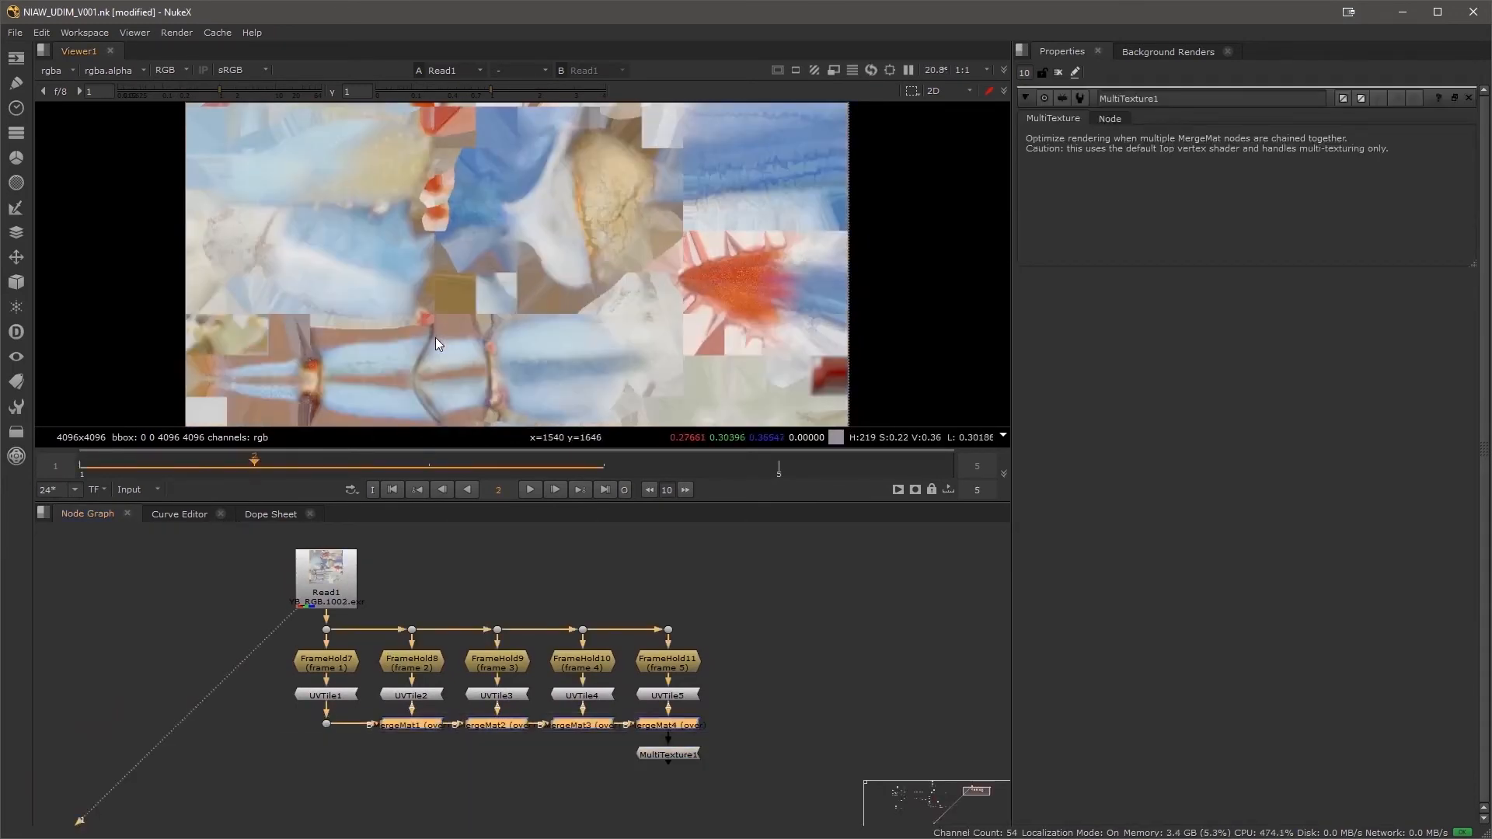
{"action": "key", "text": "Left"}
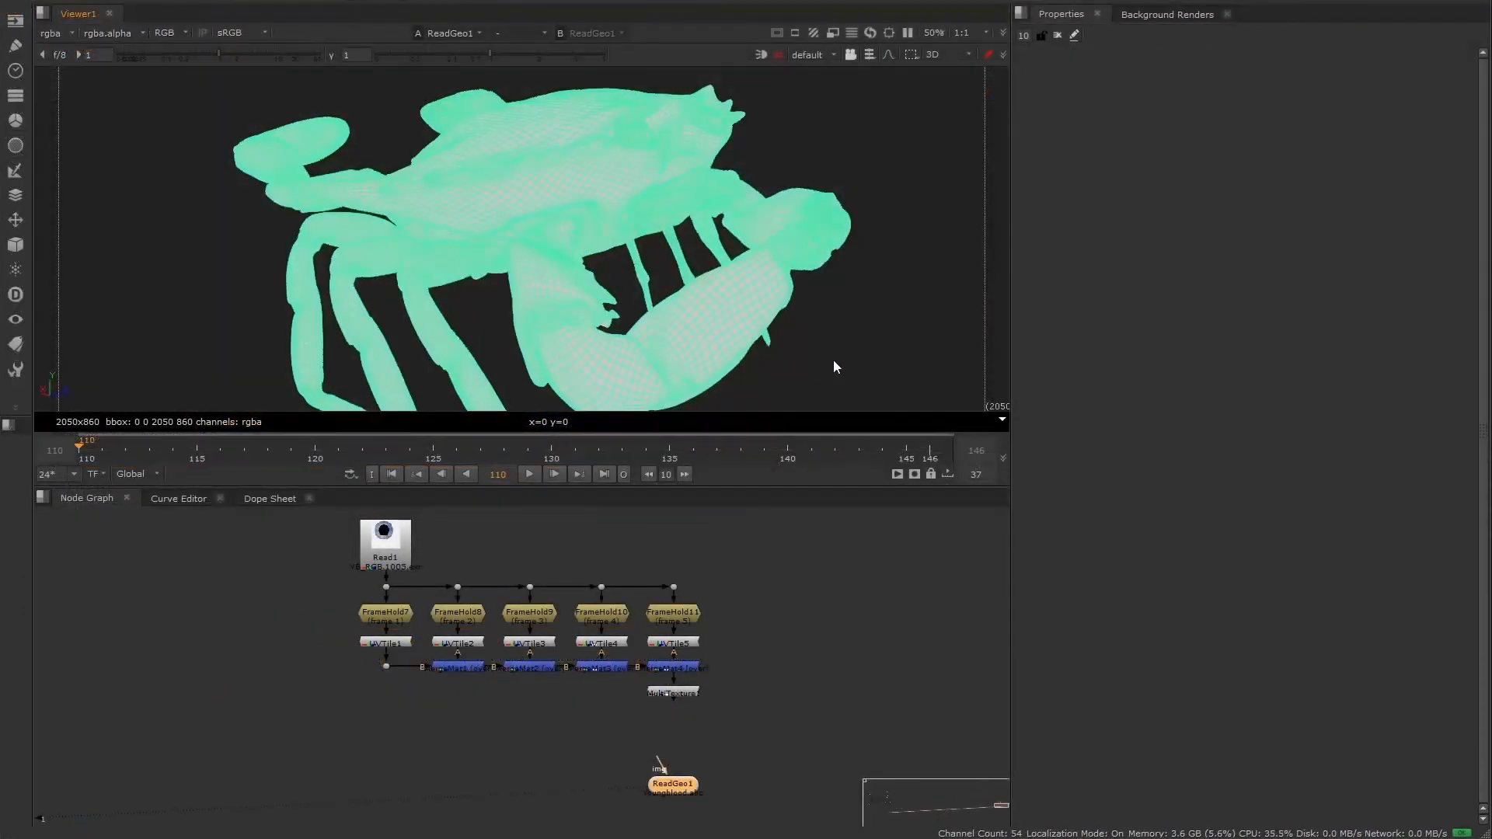
{"action": "left_click", "coordinate": [833, 362]}
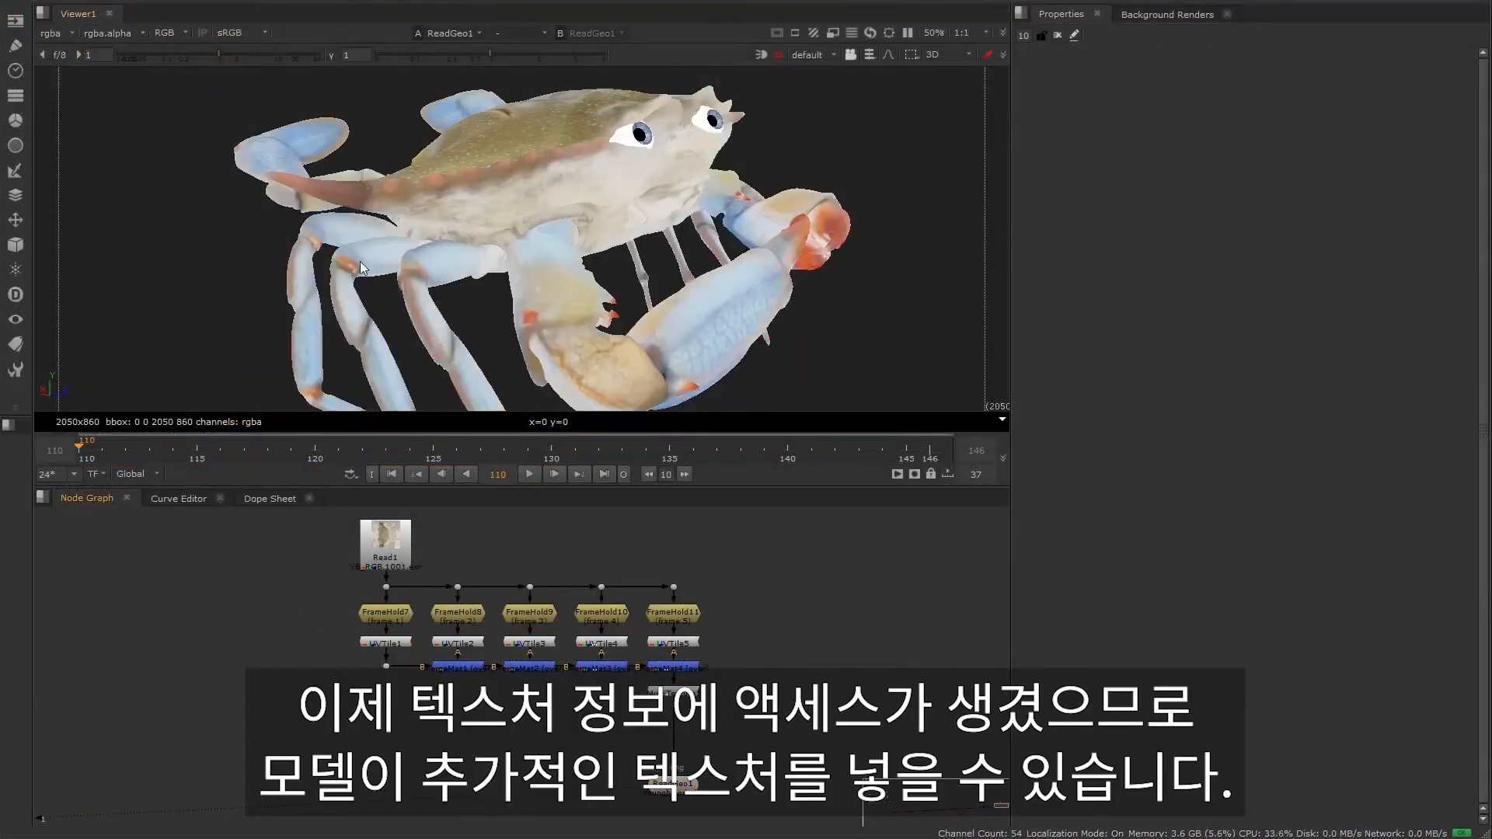
{"action": "left_click_drag", "start_coordinate": [361, 268], "coordinate": [683, 296], "text": "ctrl"}
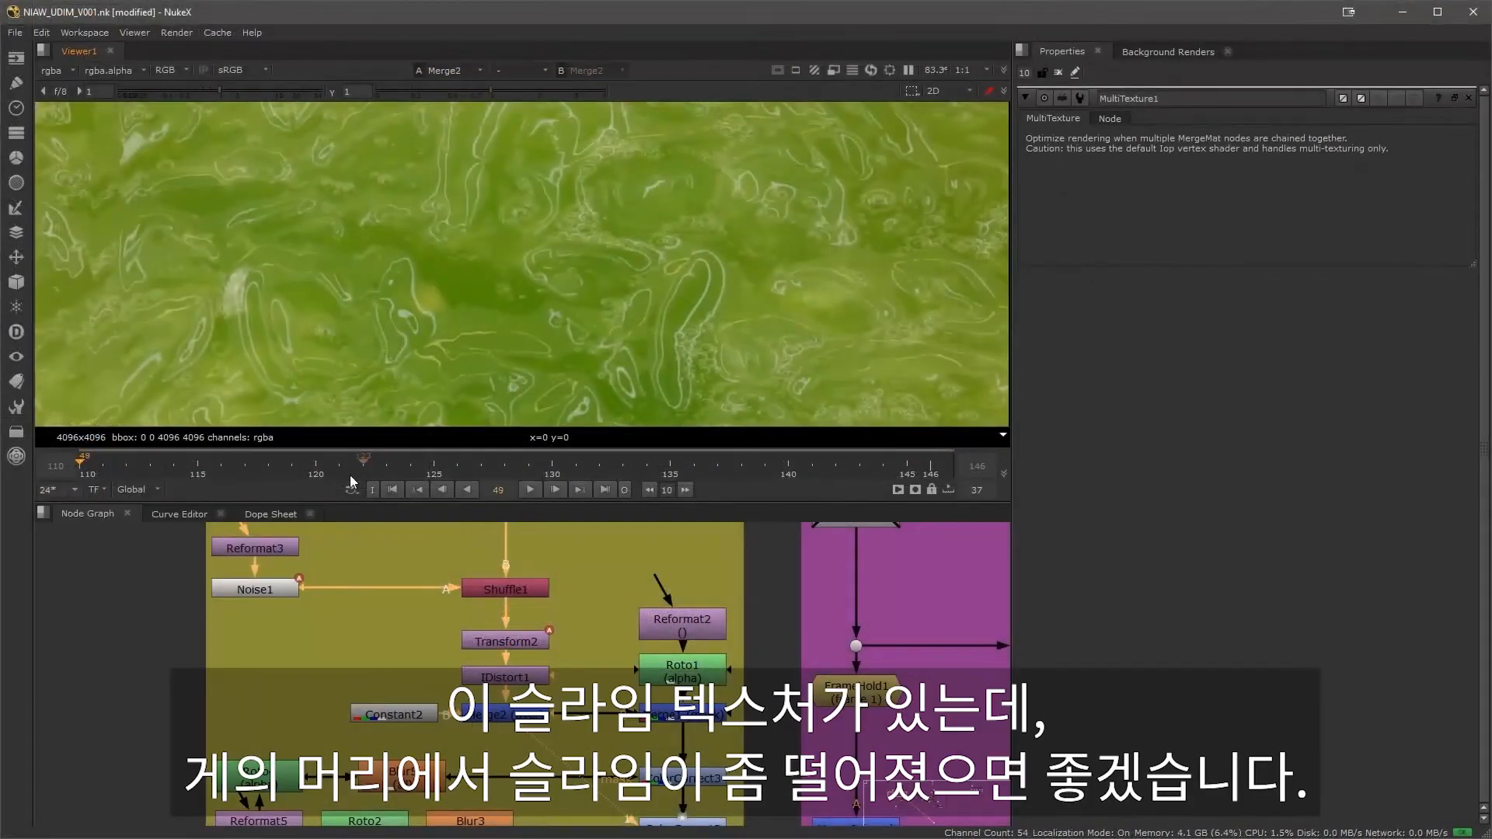
- Play back and scrub the animated slime texture output by Merge2 around frame 117
{"action": "left_click", "coordinate": [262, 469]}
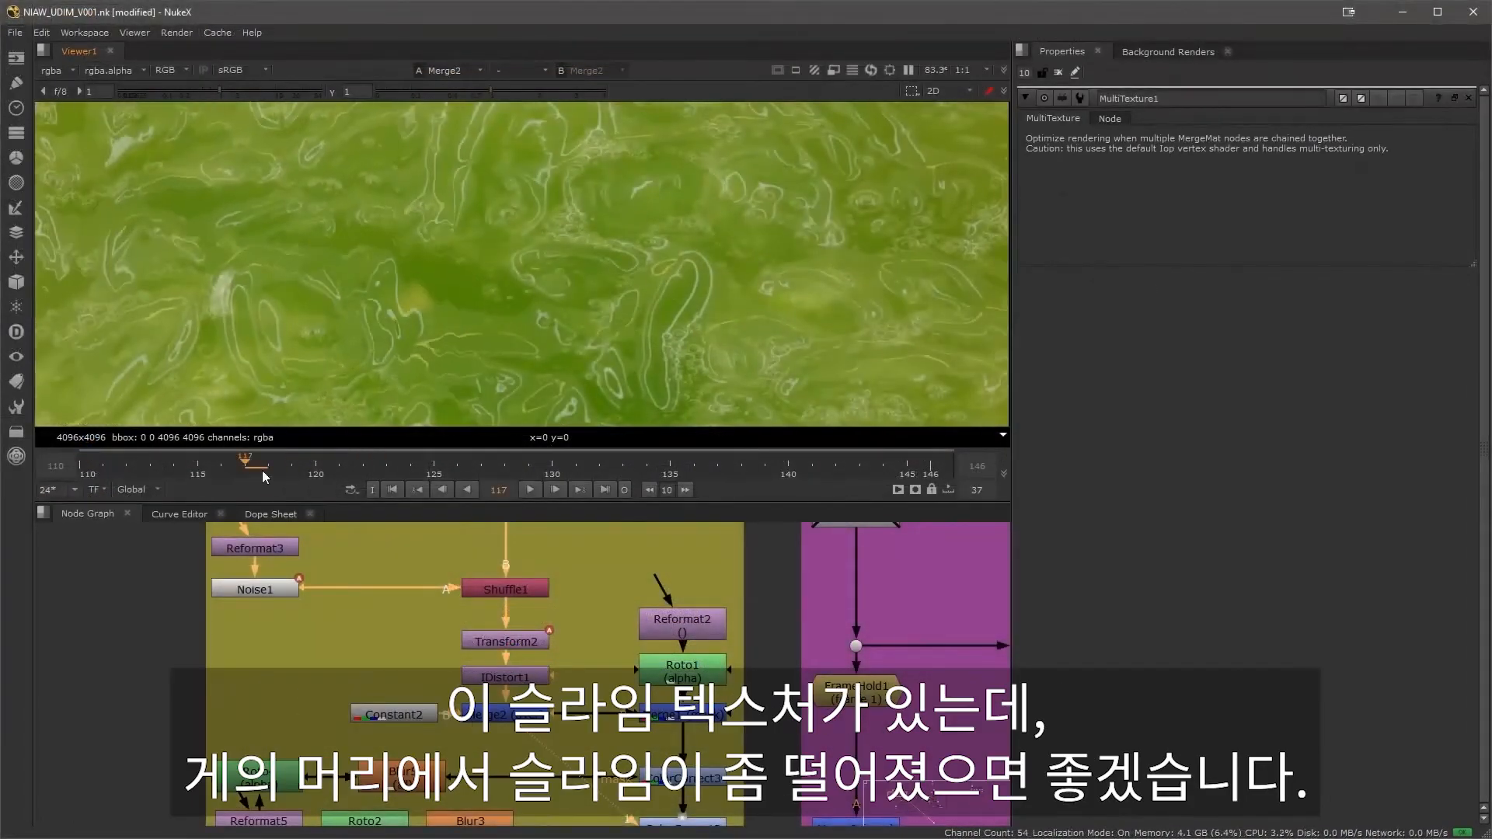
{"action": "left_click", "coordinate": [525, 490]}
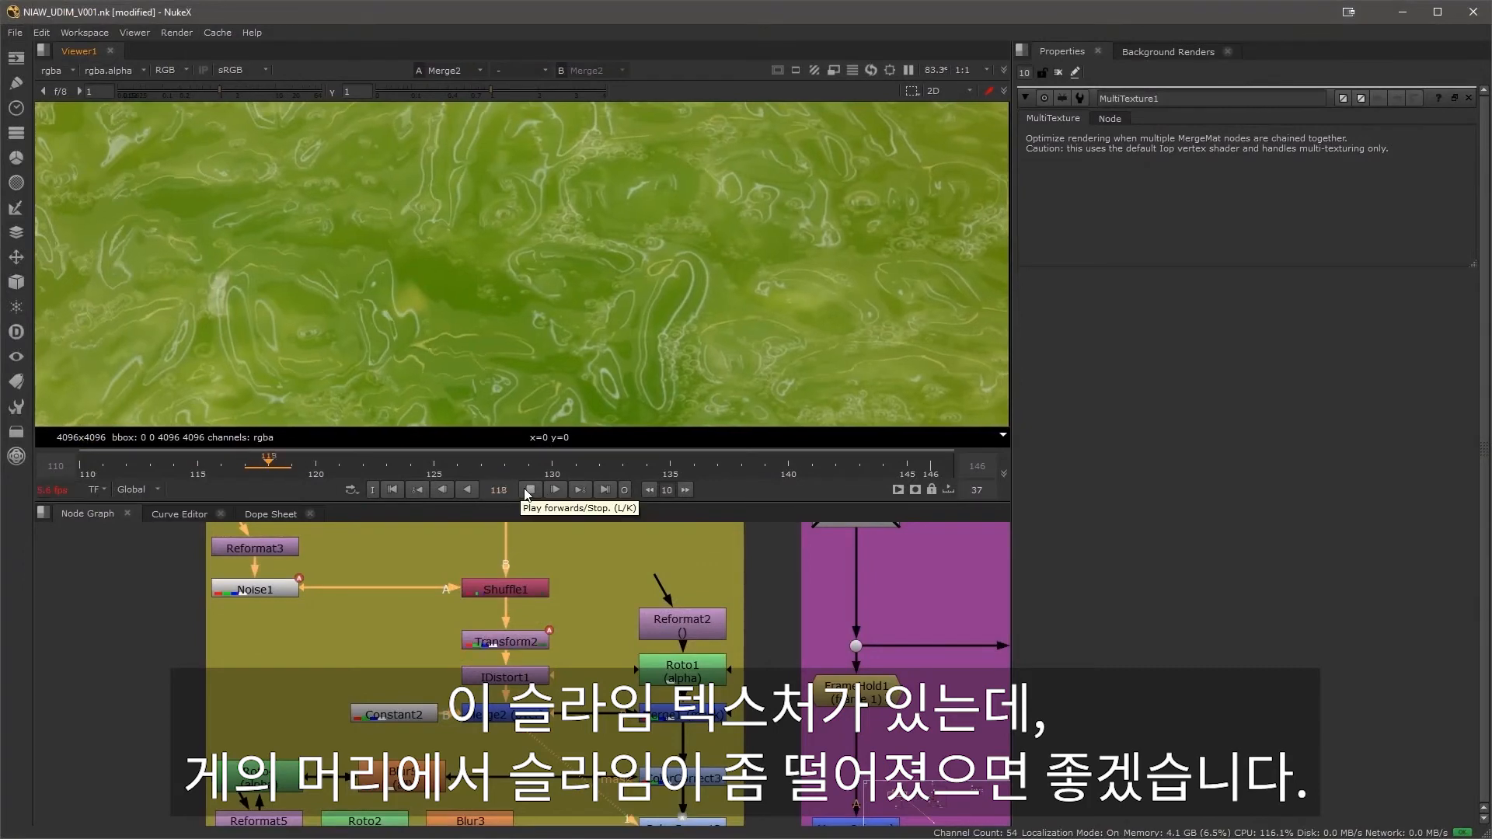
{"action": "left_click", "coordinate": [529, 490]}
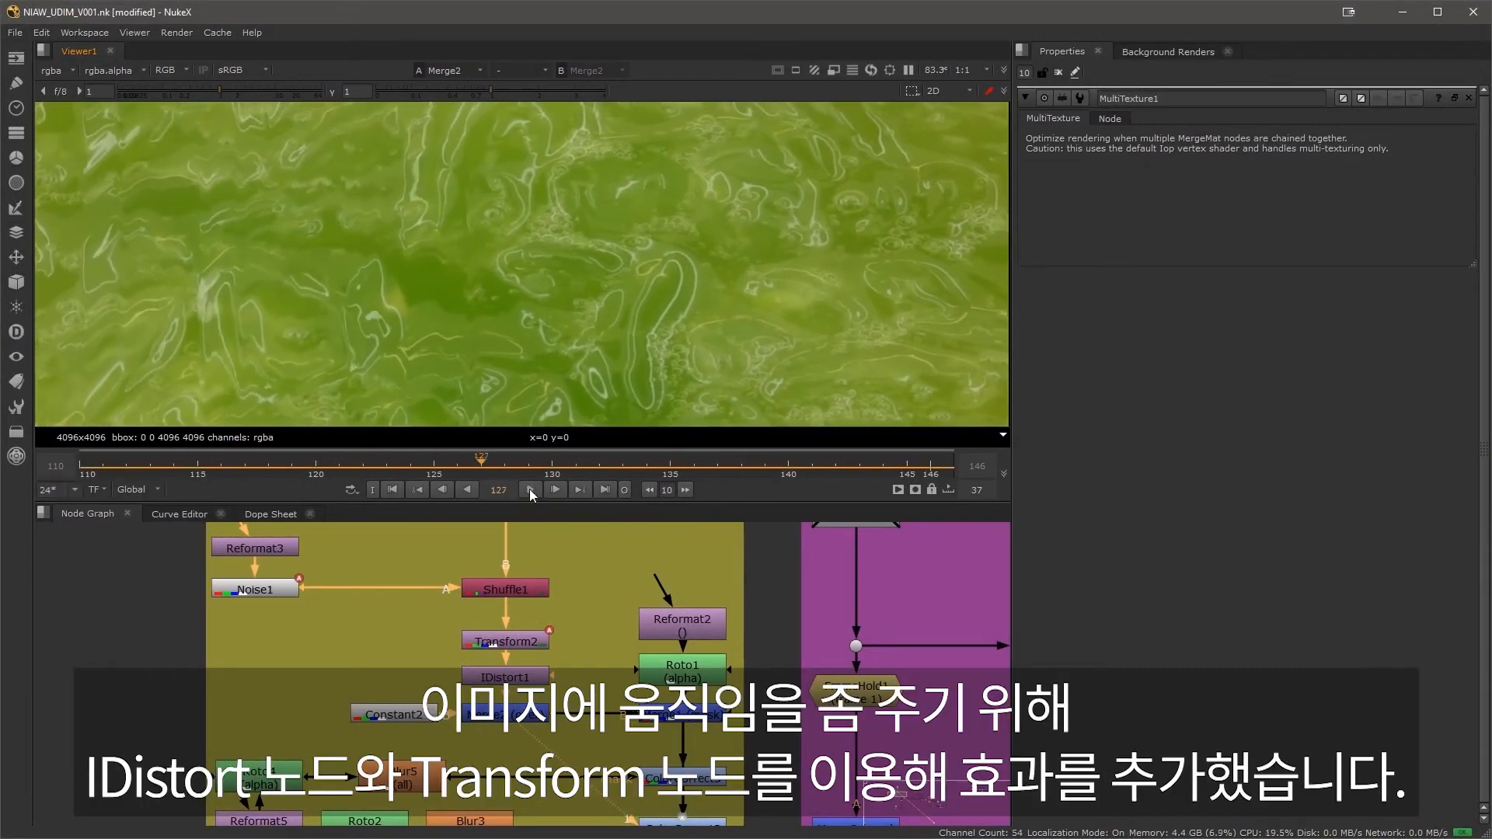
{"action": "left_click_drag", "start_coordinate": [476, 468], "coordinate": [316, 471]}
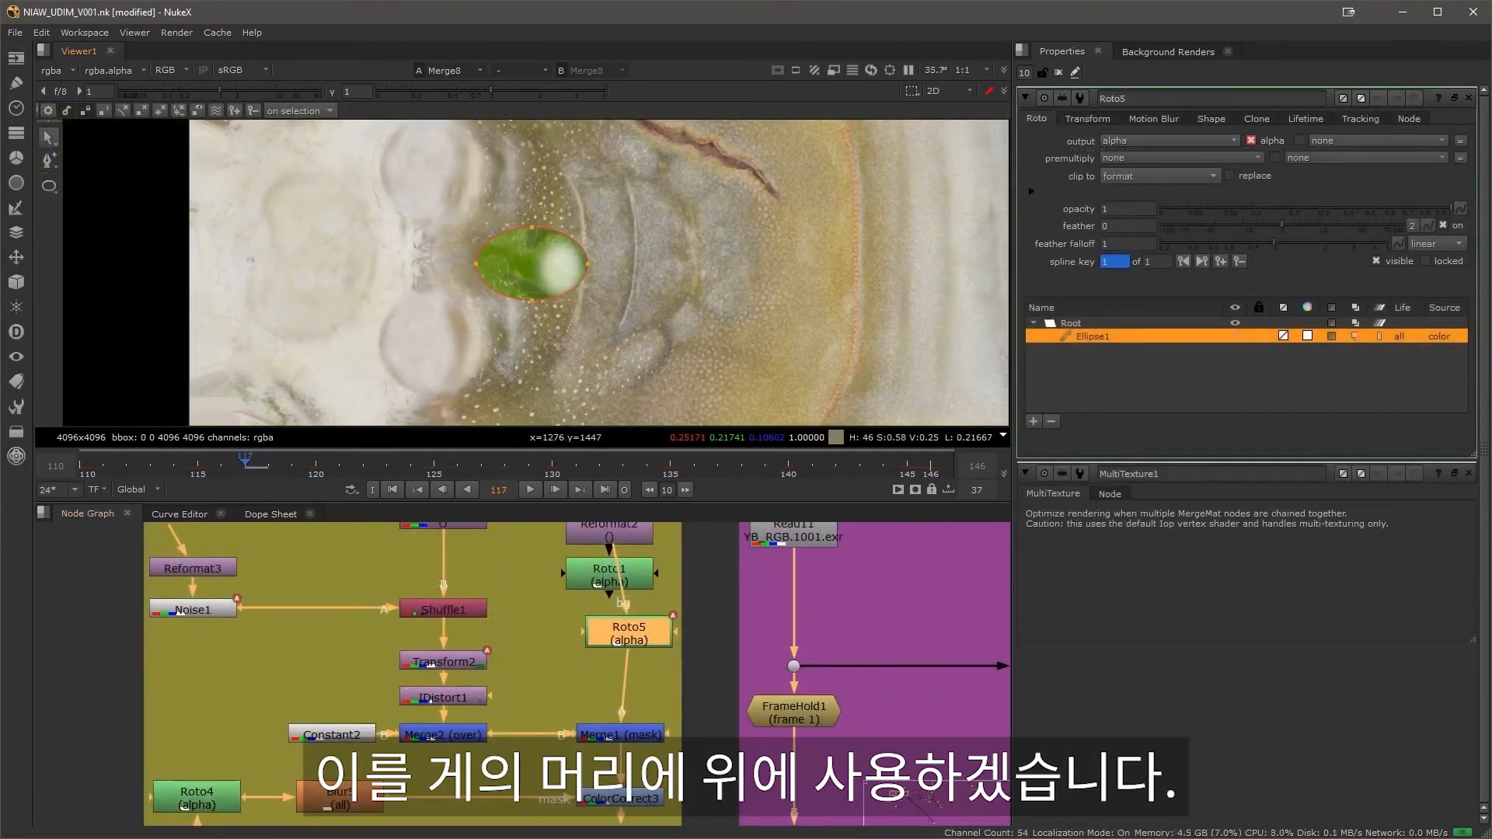
- Disable the Read11 base crab texture and swap the A and B inputs of the Merge node below FrameHold1
{"action": "scroll", "coordinate": [544, 249], "scroll_direction": "up", "scroll_amount": 2}
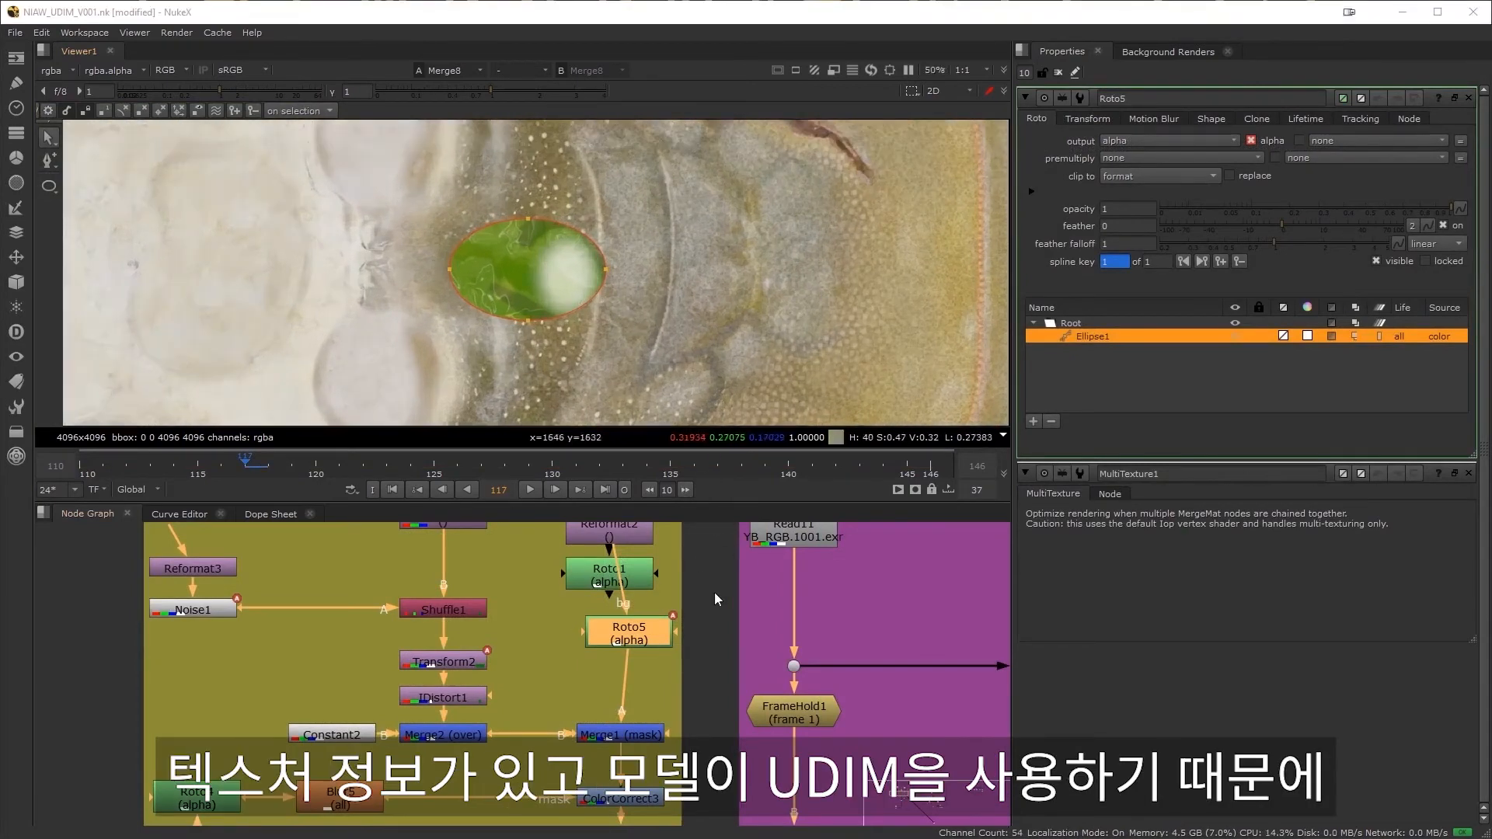
{"action": "scroll", "coordinate": [641, 632], "scroll_direction": "up", "scroll_amount": 4}
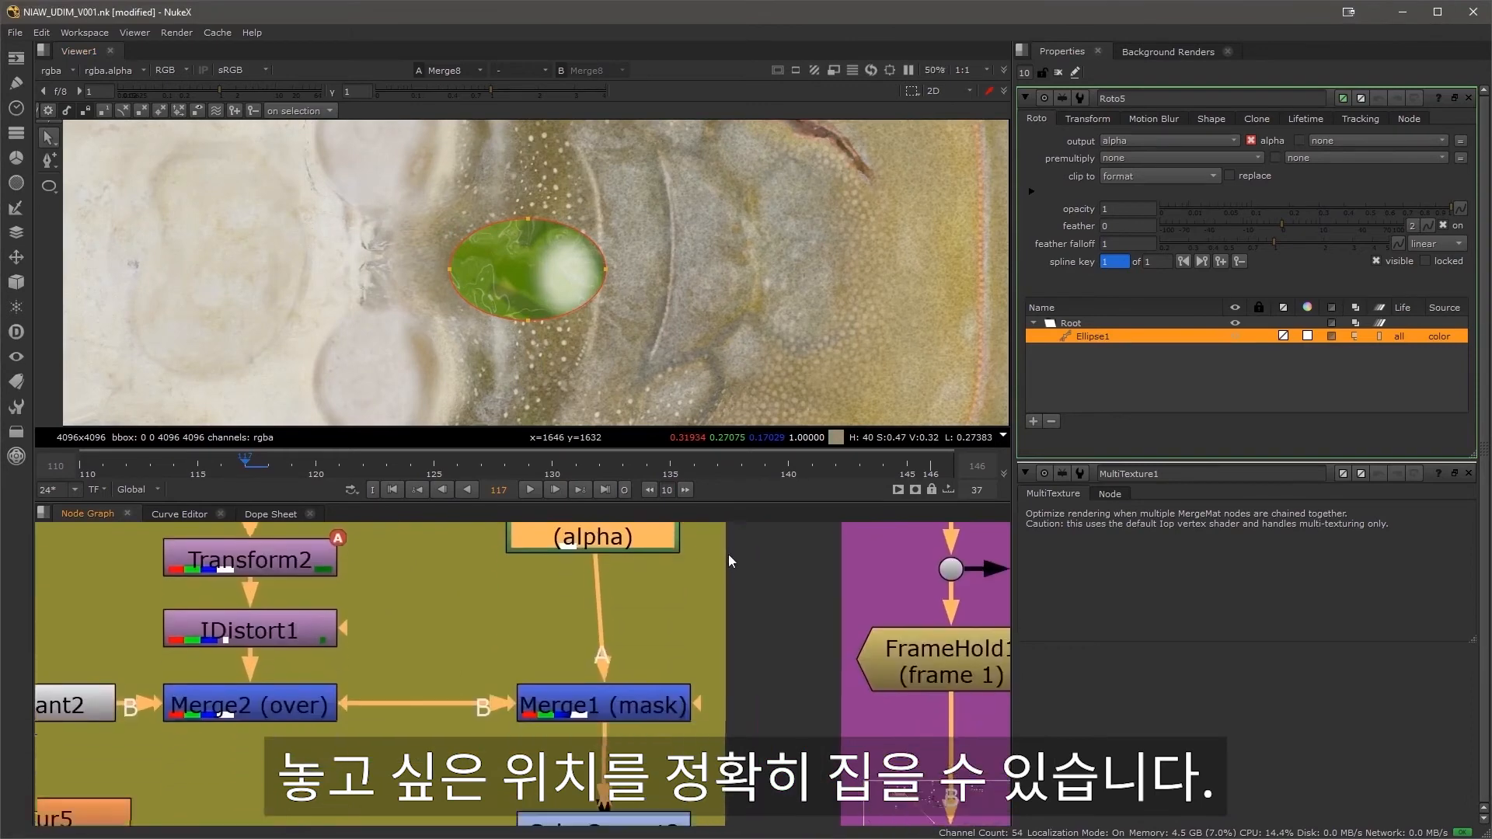
{"action": "scroll", "coordinate": [731, 560], "scroll_direction": "down", "scroll_amount": 2}
{"action": "left_click", "coordinate": [771, 315]}
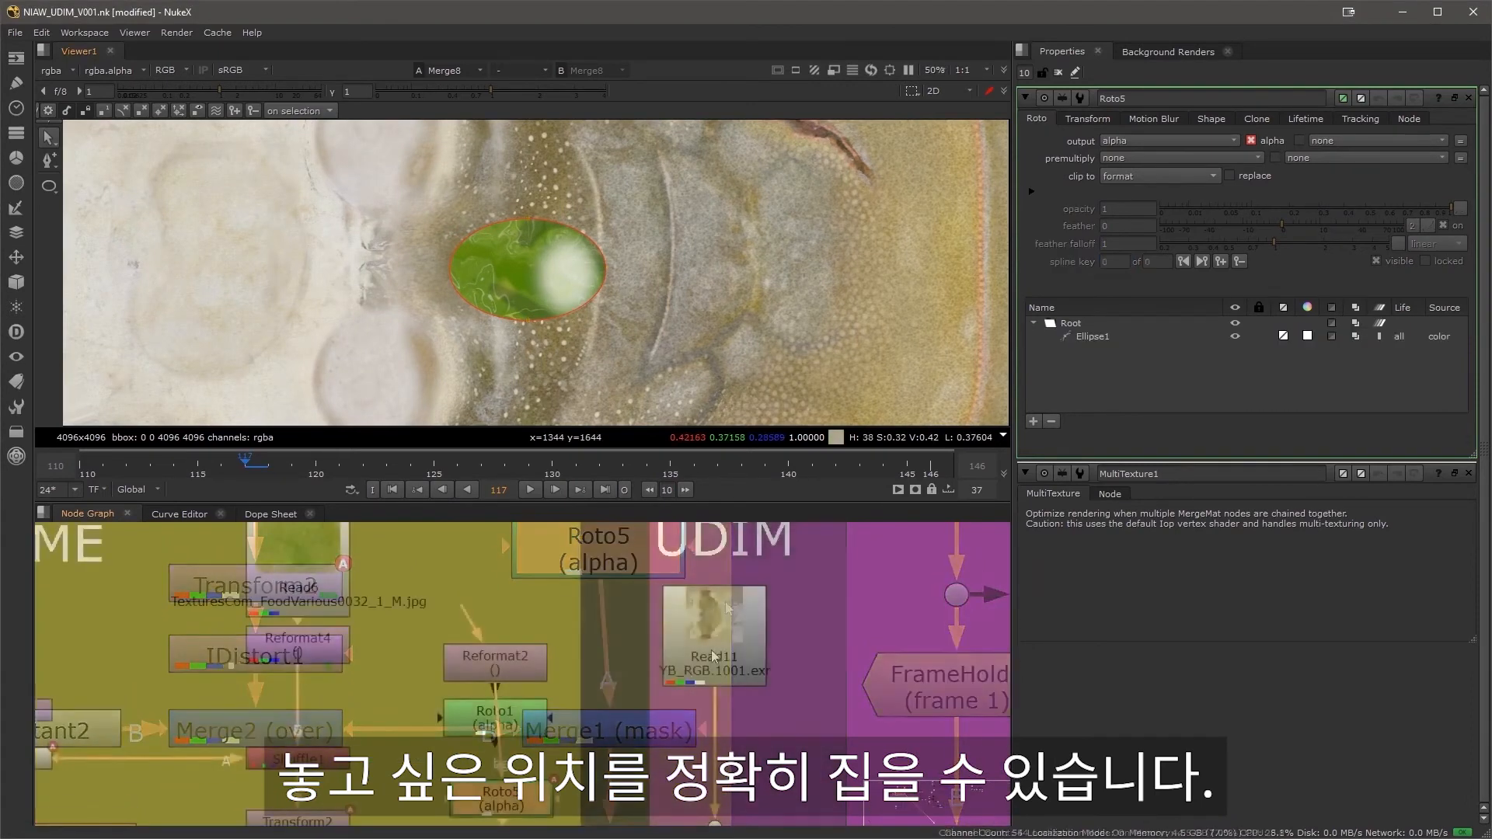
{"action": "key", "text": "d"}
{"action": "scroll", "coordinate": [726, 732], "scroll_direction": "up", "scroll_amount": 3}
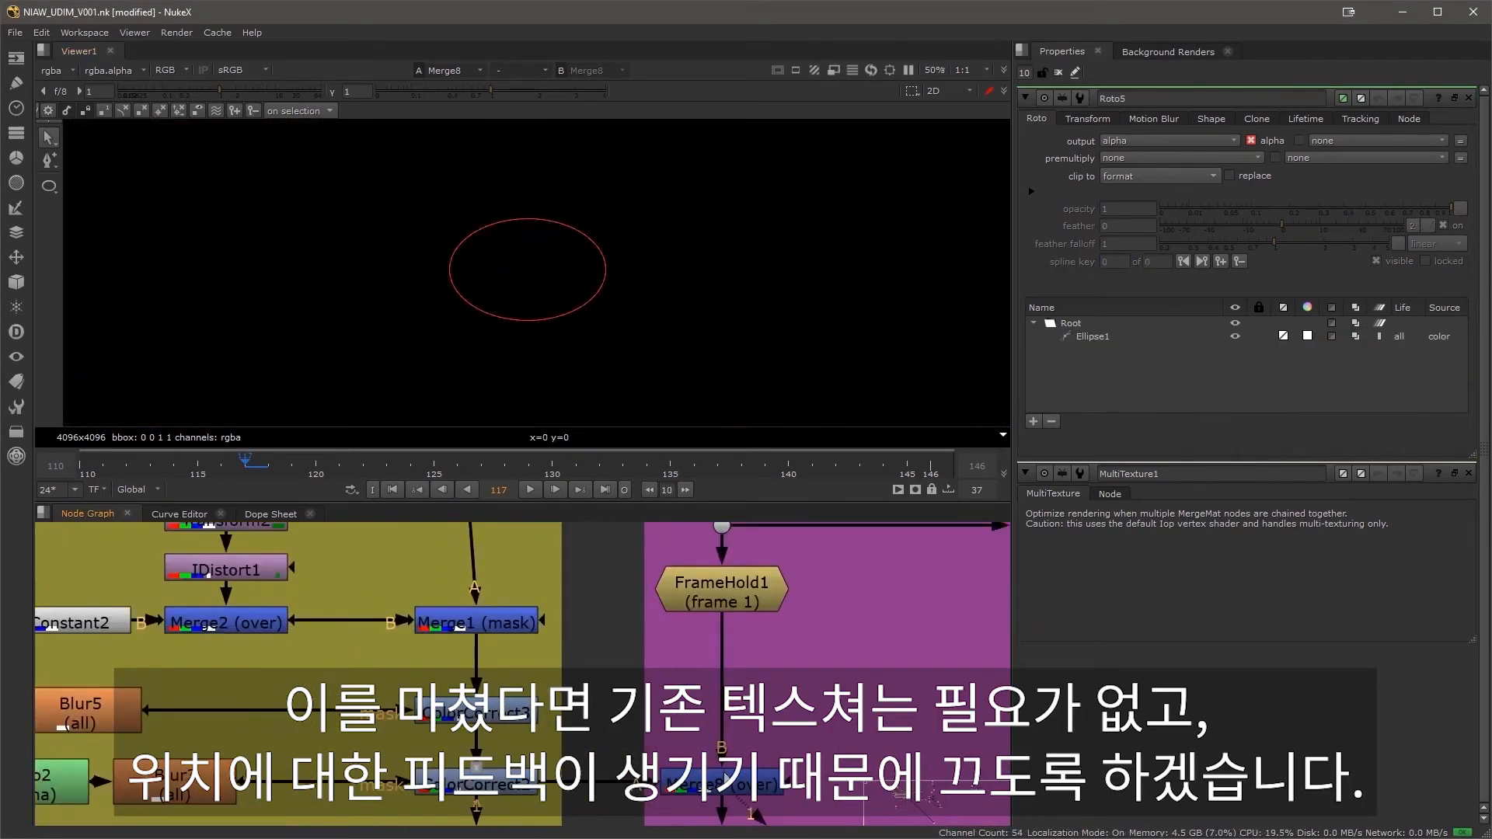
{"action": "left_click", "coordinate": [726, 779]}
{"action": "key", "text": "shift+x"}
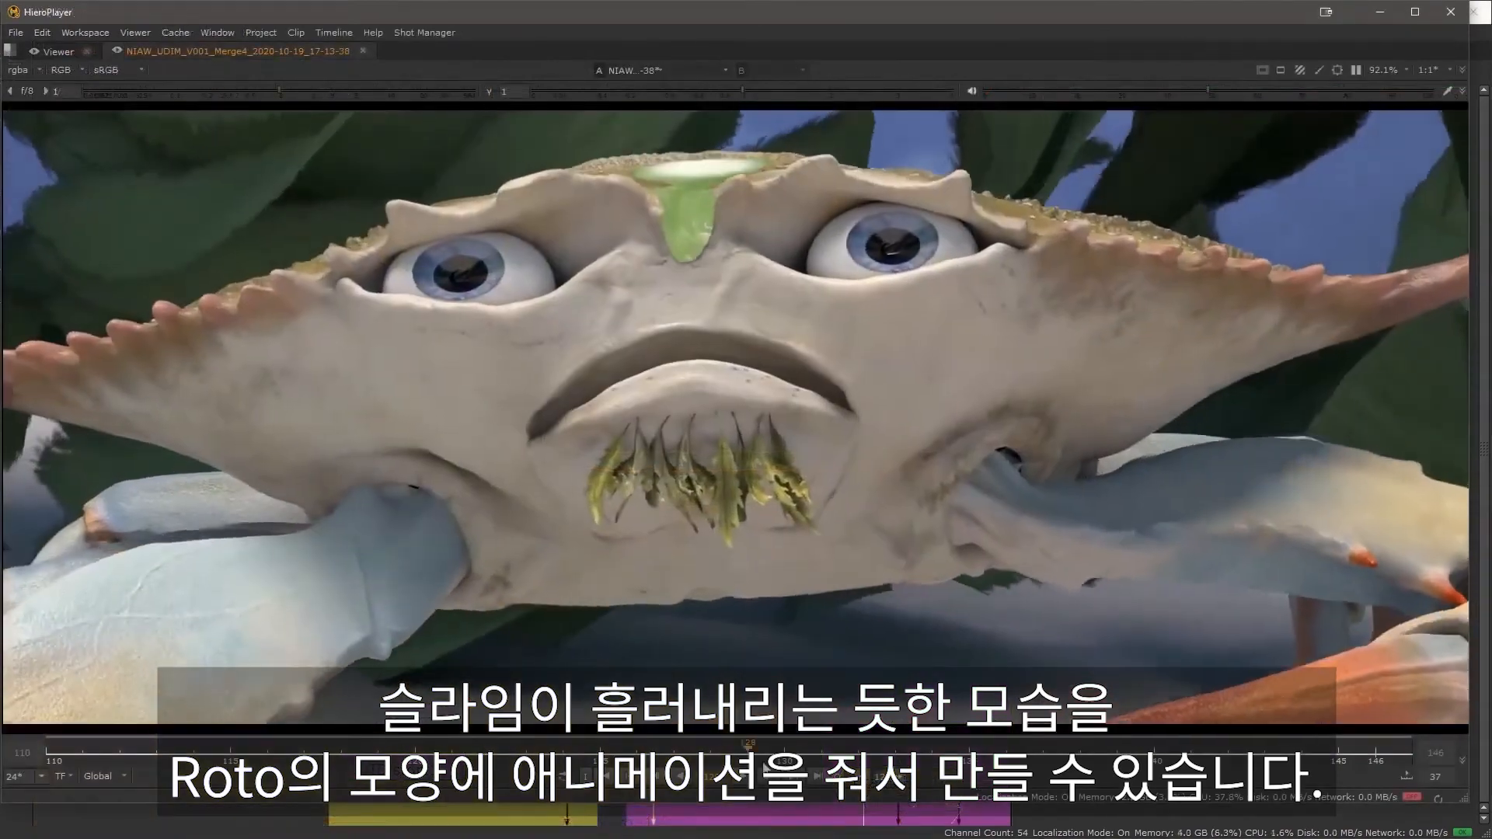
- Vary Noise2's x/ysize on the crab through values such as 190 and 130, and delete the unconnected Reformat6 node
{"action": "left_click_drag", "start_coordinate": [1210, 758], "coordinate": [1130, 747]}
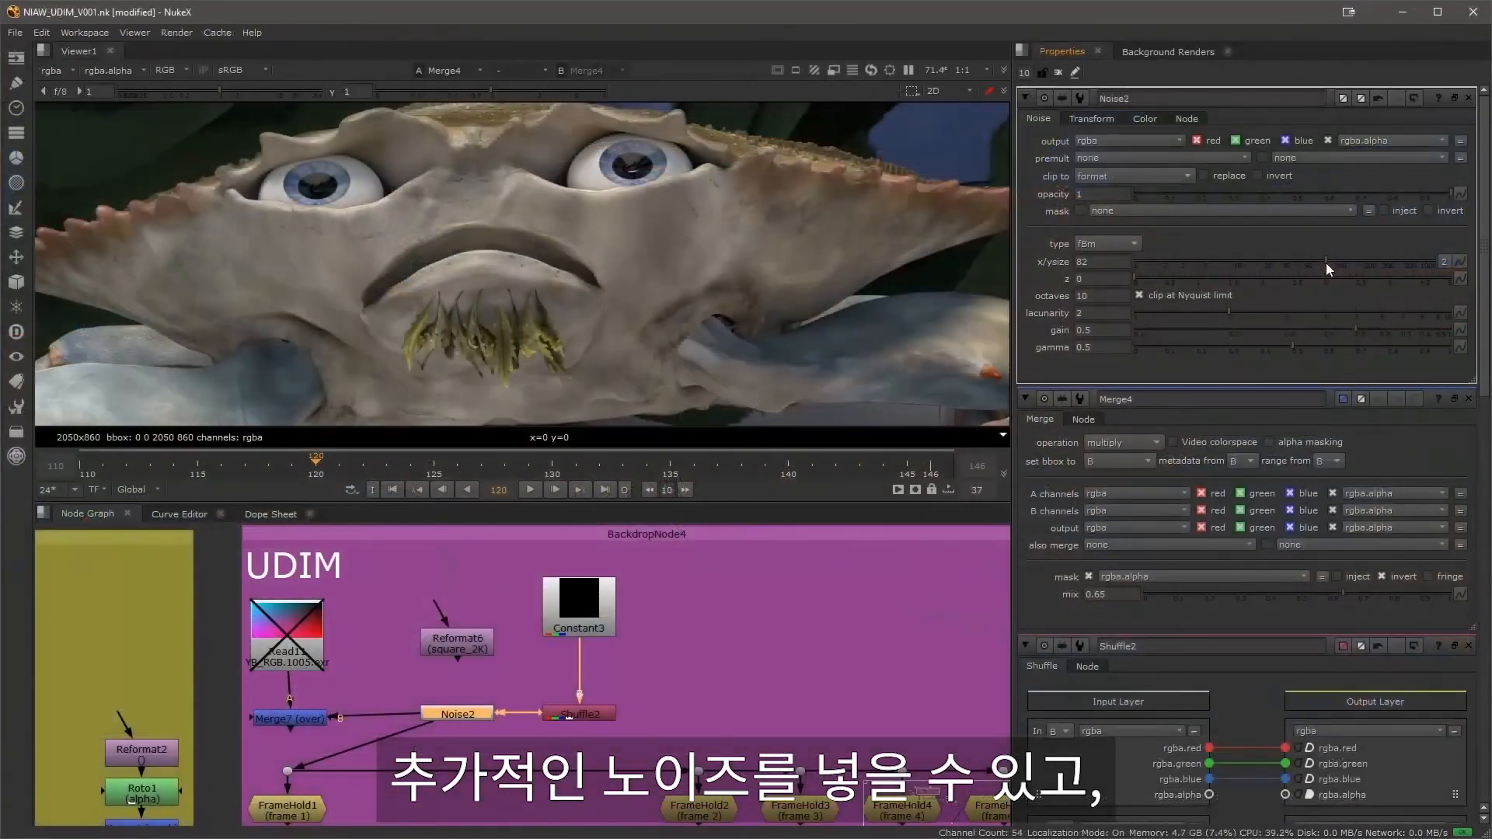
{"action": "mouse_move", "coordinate": [1326, 263]}
{"action": "left_mouse_down"}
{"action": "mouse_move", "coordinate": [1313, 264]}
{"action": "mouse_move", "coordinate": [1351, 263]}
{"action": "left_mouse_up"}
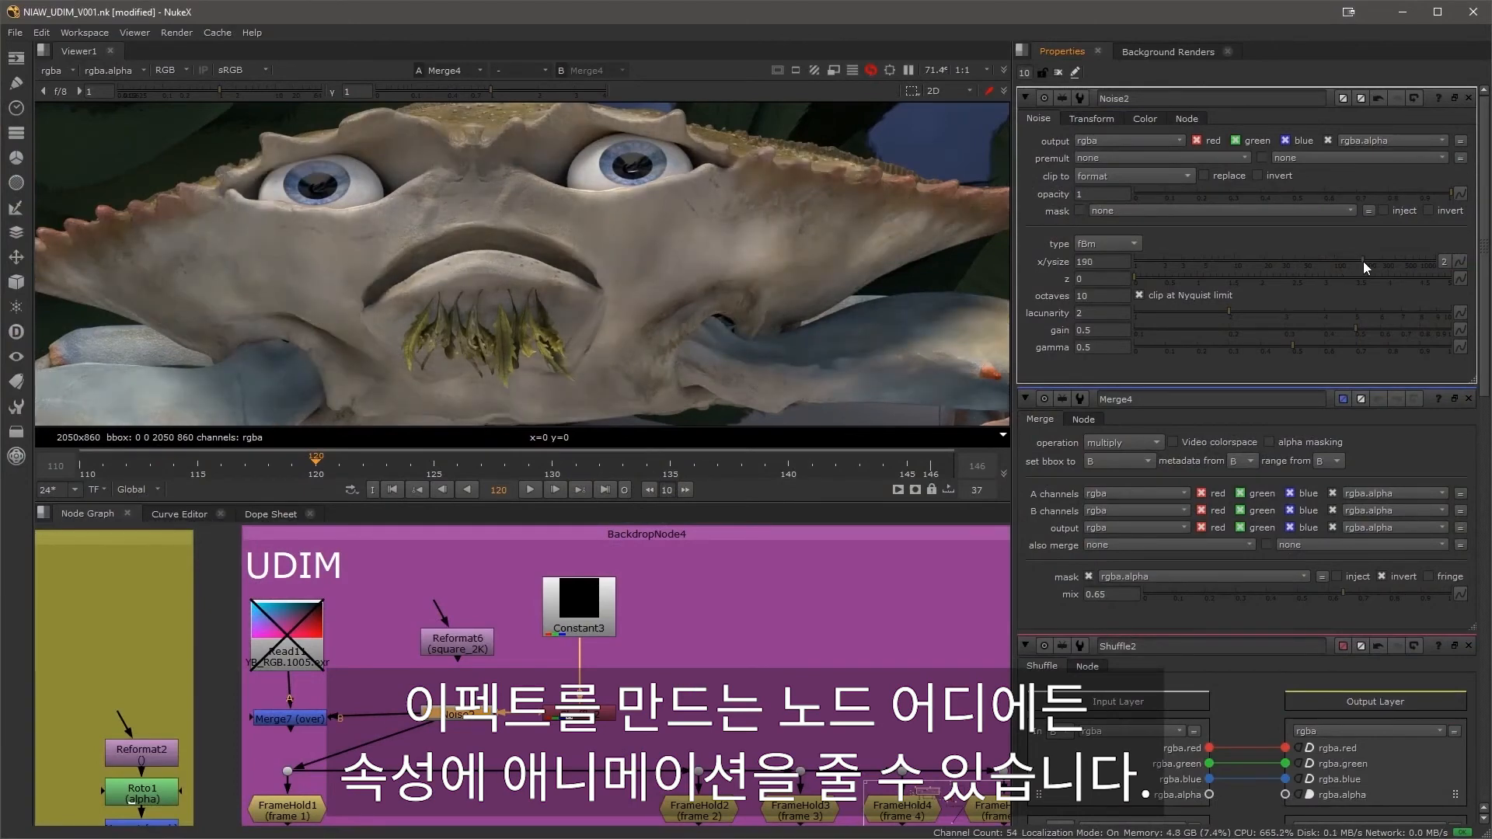
{"action": "left_click", "coordinate": [440, 648]}
{"action": "key", "text": "Delete"}
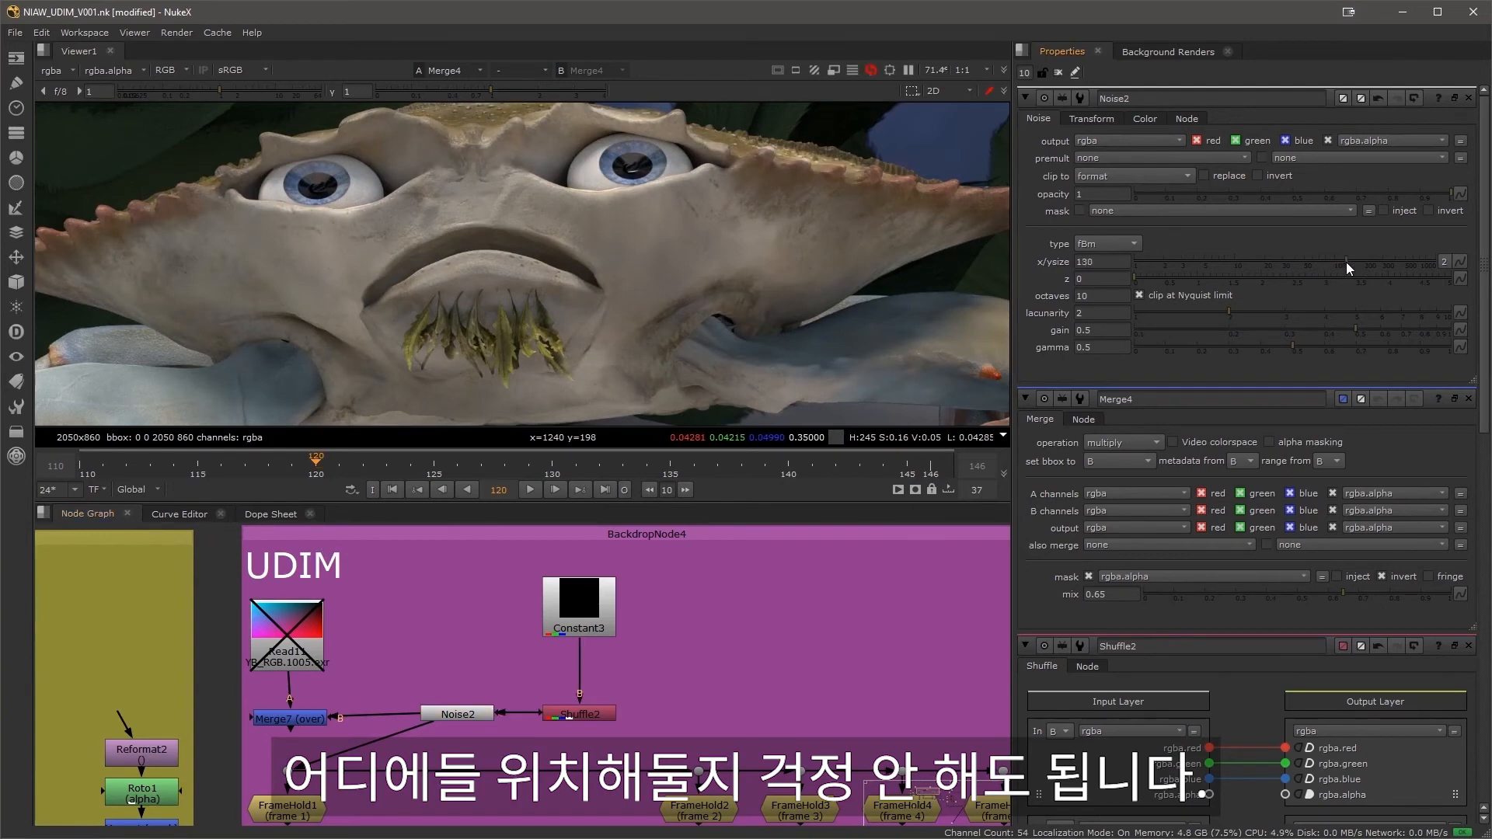
{"action": "left_click_drag", "start_coordinate": [1346, 263], "coordinate": [1411, 254]}
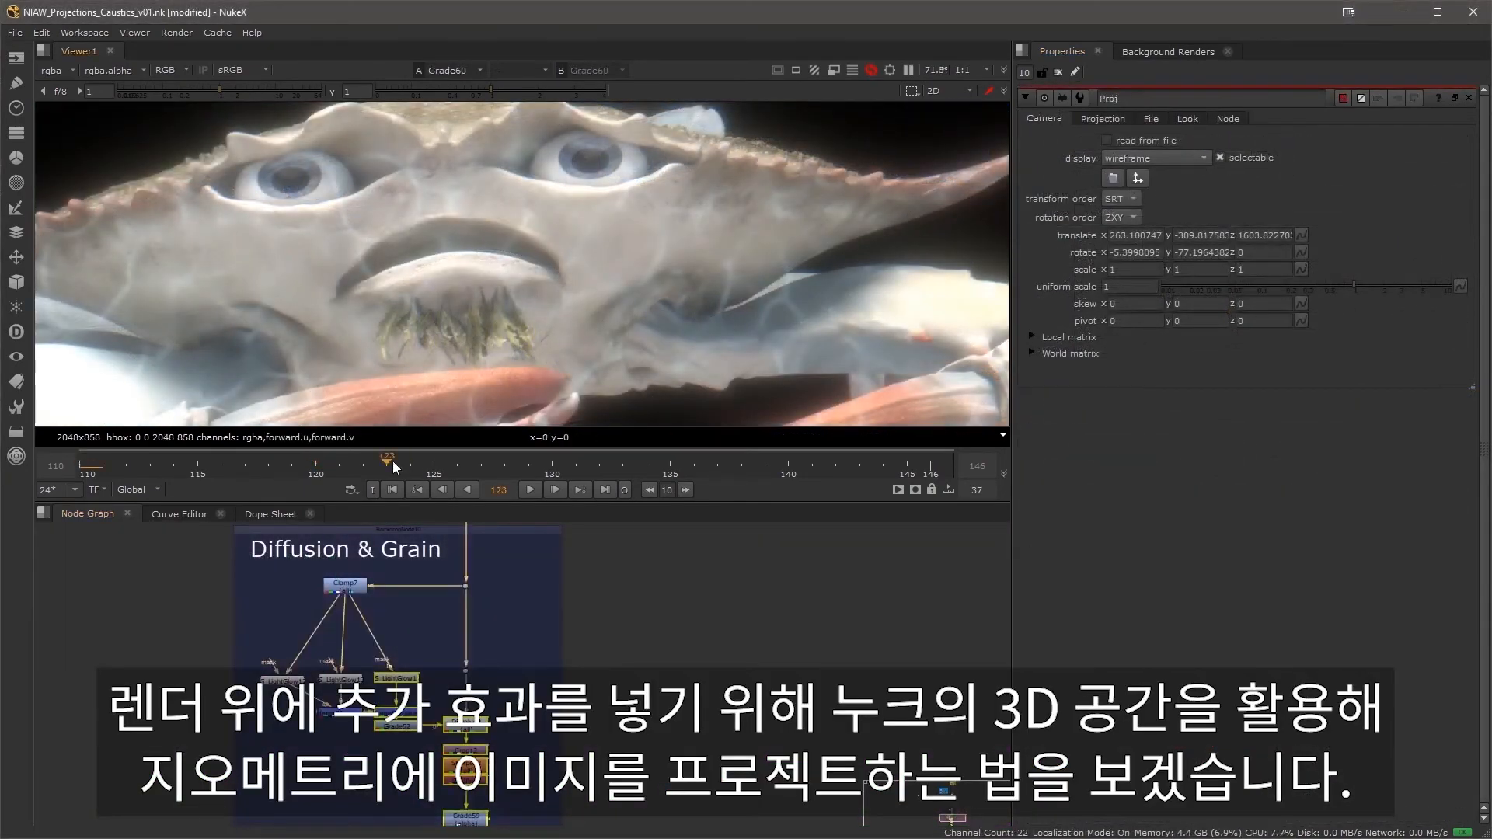
- Check the caustics composite at frame 140, and play the Read3 Caustics image sequence in the viewer
{"action": "left_click", "coordinate": [460, 466]}
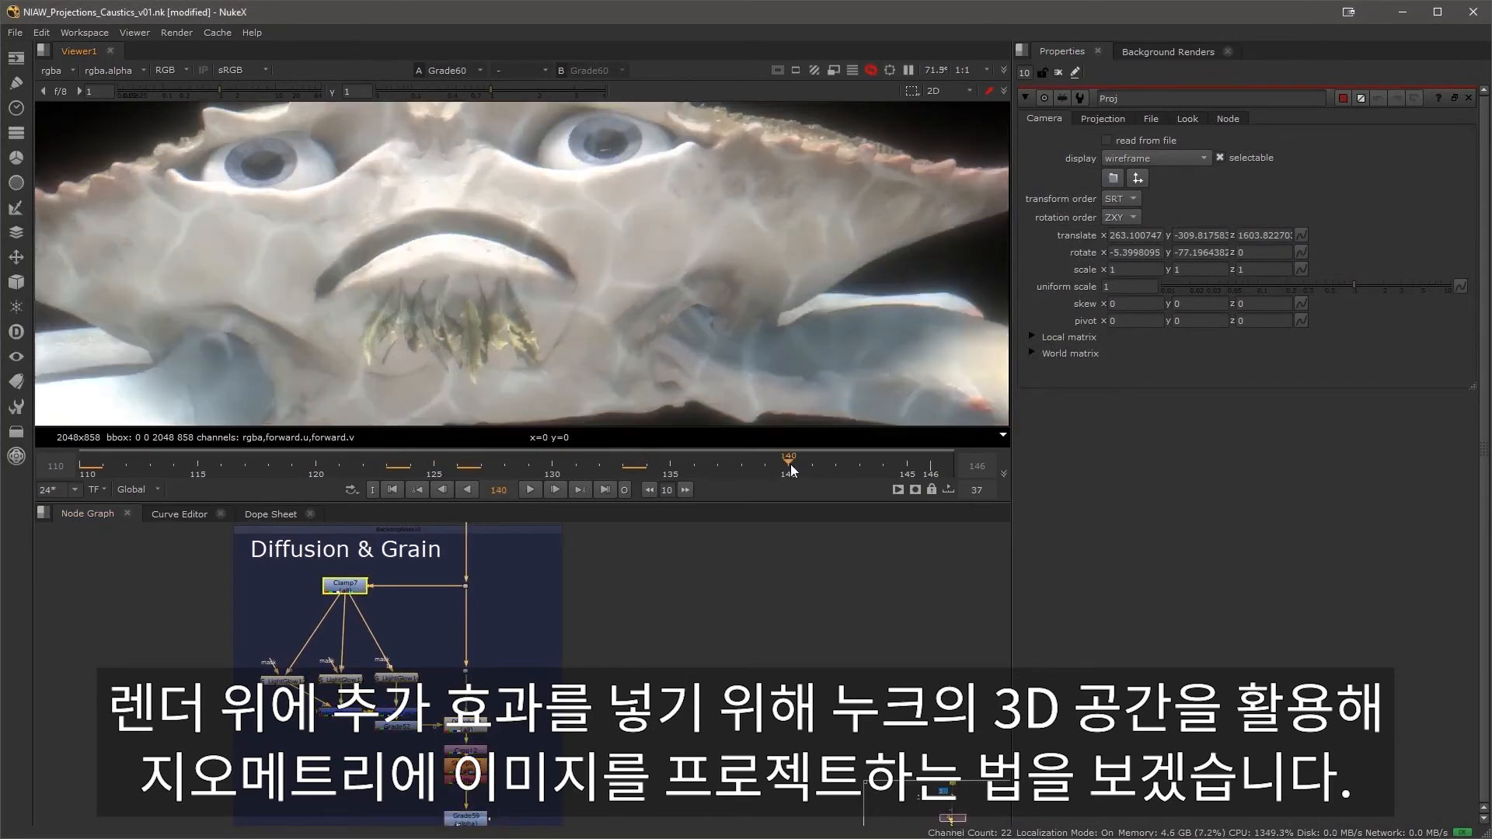
{"action": "scroll", "coordinate": [322, 652], "scroll_direction": "down", "scroll_amount": 2}
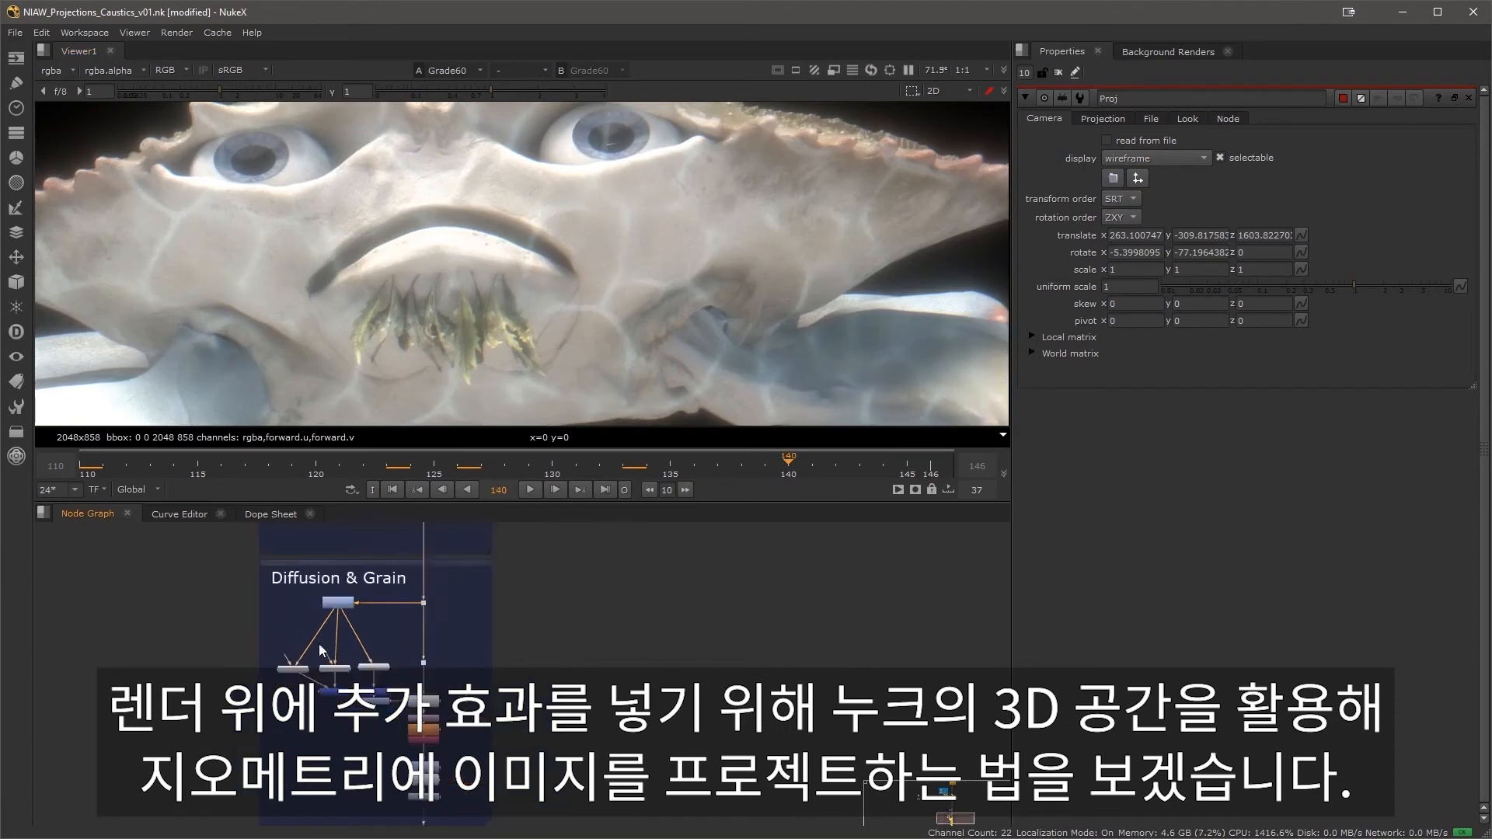
{"action": "scroll", "coordinate": [320, 645], "scroll_direction": "down", "scroll_amount": 3}
{"action": "middle_click_drag", "start_coordinate": [319, 651], "coordinate": [827, 835]}
{"action": "scroll", "coordinate": [510, 600], "scroll_direction": "up", "scroll_amount": 8}
{"action": "left_click", "coordinate": [514, 592]}
{"action": "key", "text": "1"}
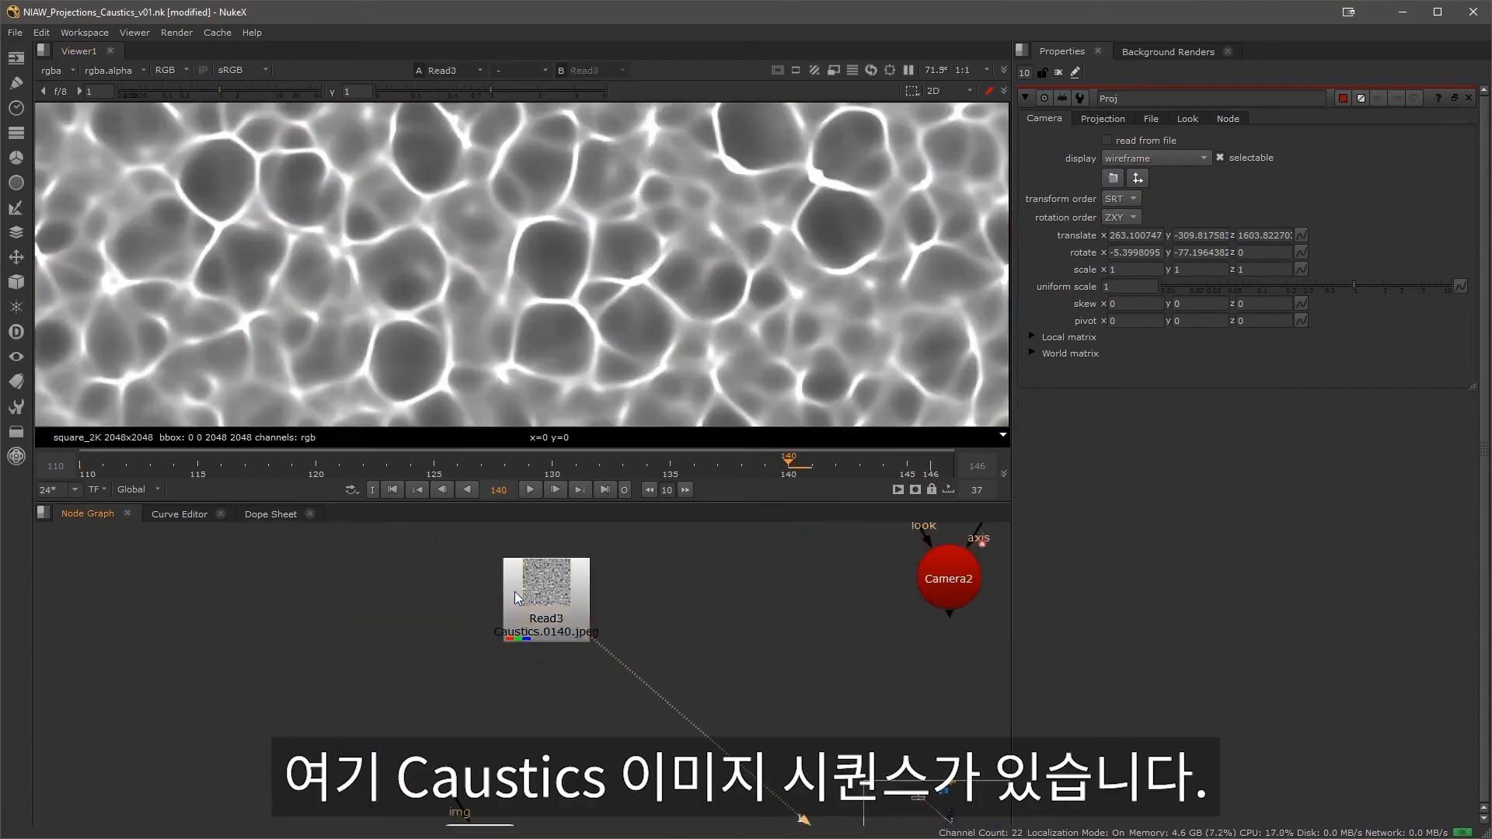
{"action": "left_click", "coordinate": [532, 489]}
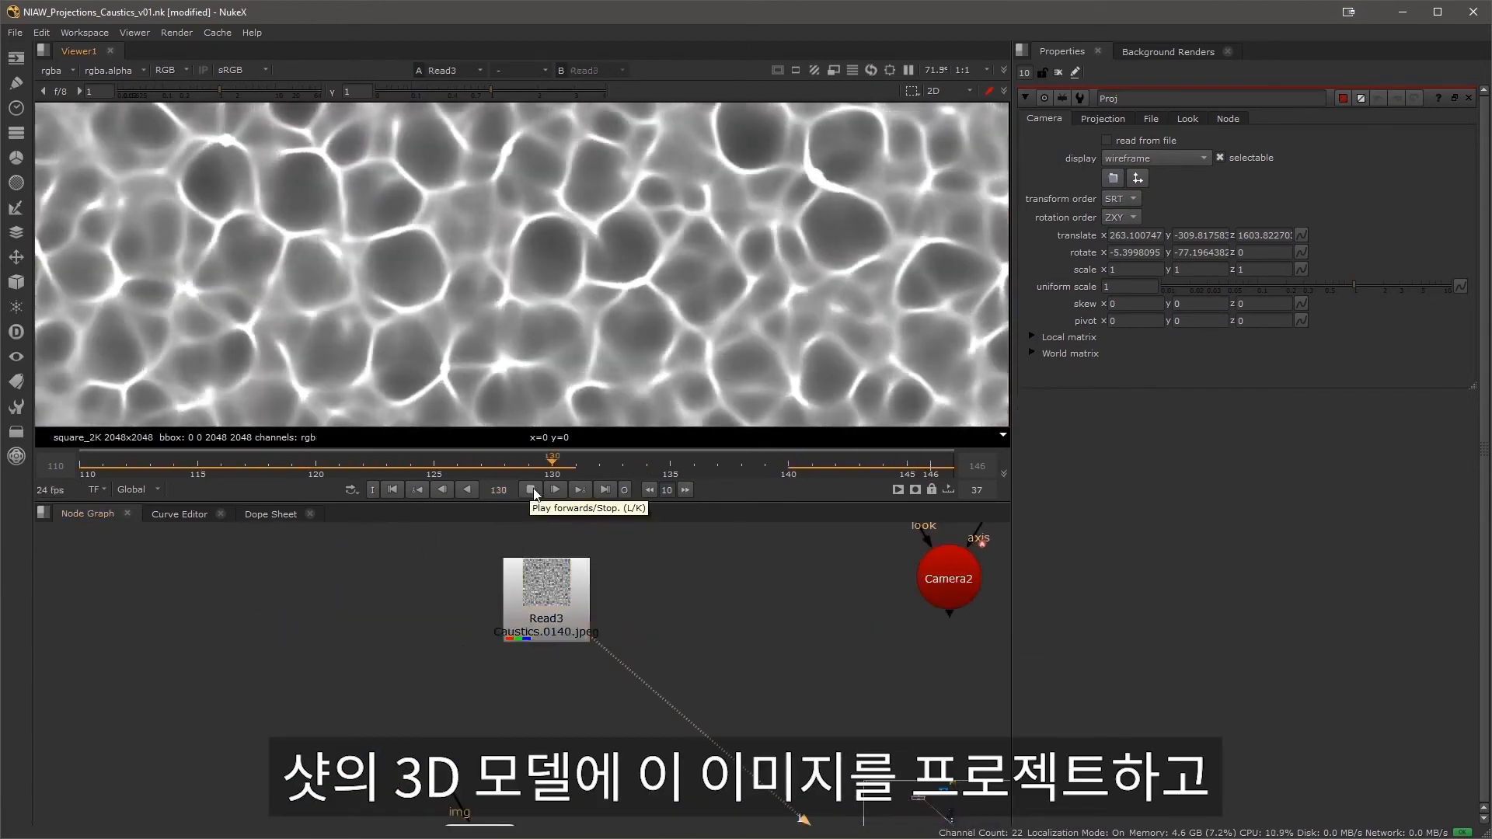
{"action": "left_click", "coordinate": [531, 490]}
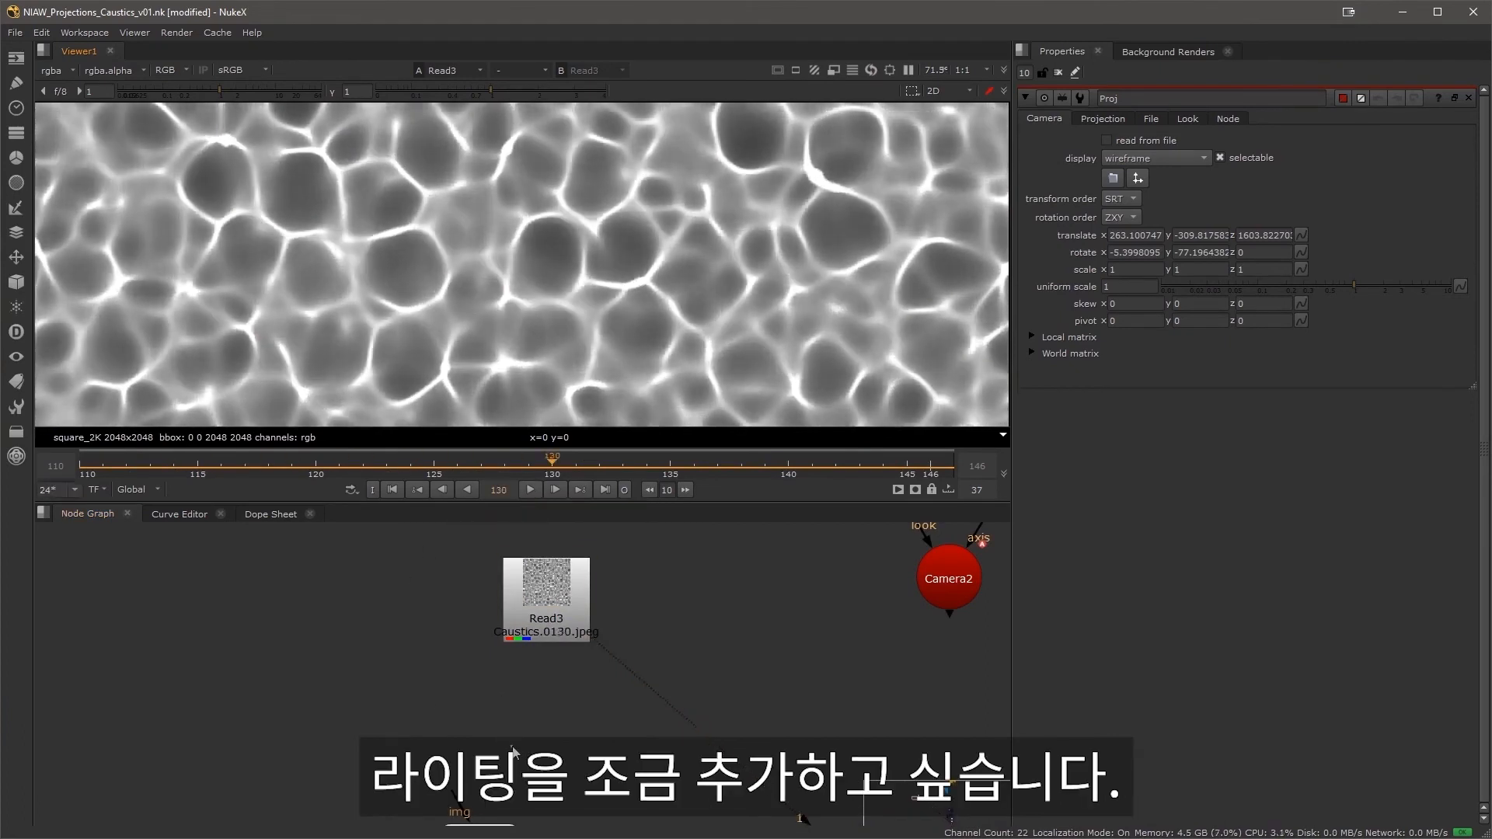
- Duplicate the Camera2 node in the node graph
{"action": "middle_click_drag", "start_coordinate": [534, 782], "coordinate": [486, 663]}
{"action": "left_click_drag", "start_coordinate": [319, 632], "coordinate": [782, 826]}
{"action": "middle_click_drag", "start_coordinate": [761, 543], "coordinate": [591, 712]}
{"action": "left_click_drag", "start_coordinate": [653, 594], "coordinate": [819, 688]}
{"action": "key", "text": "ctrl+c"}
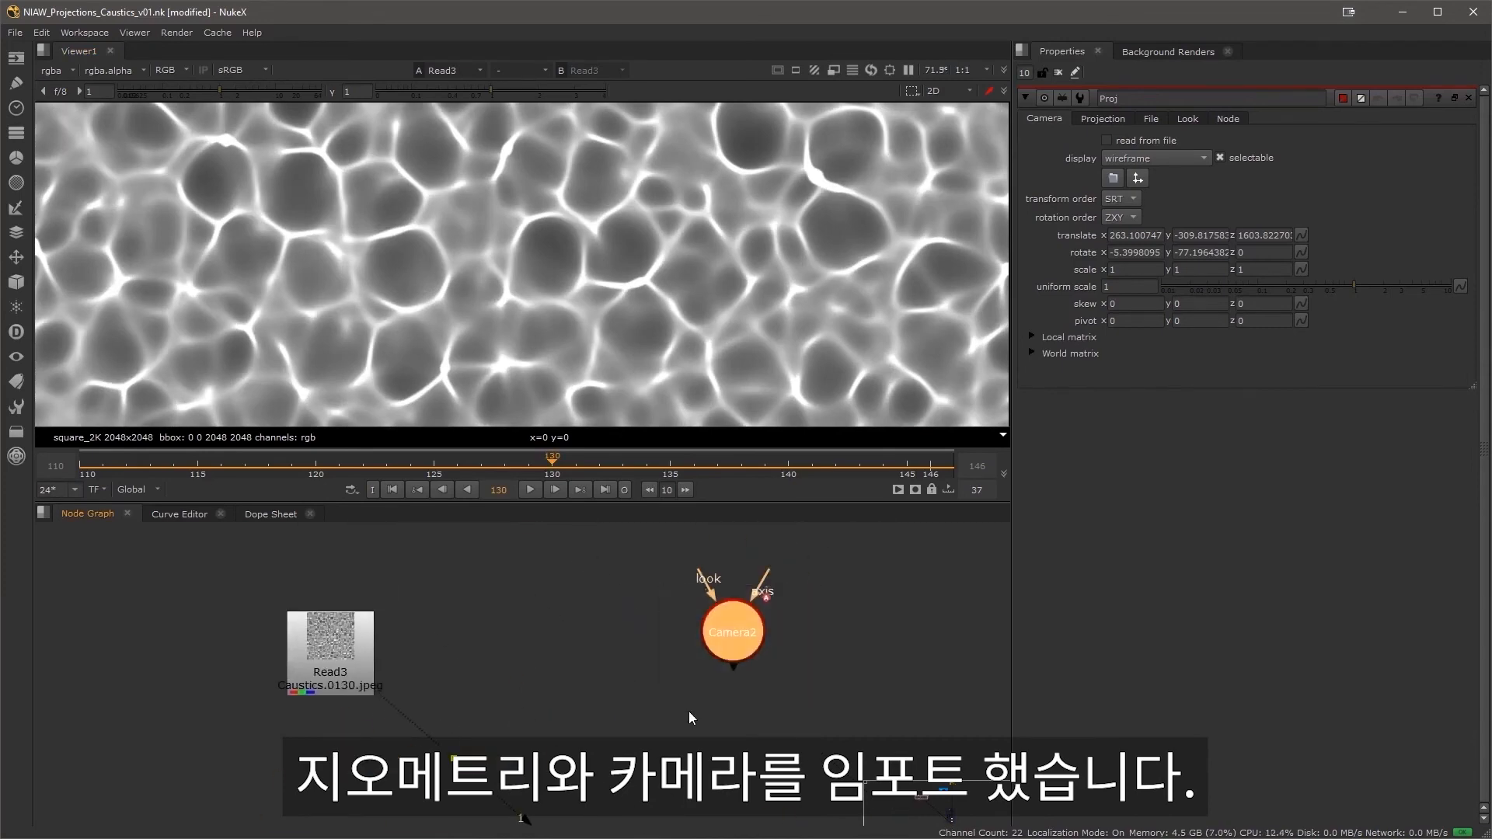
{"action": "key", "text": "ctrl+v"}
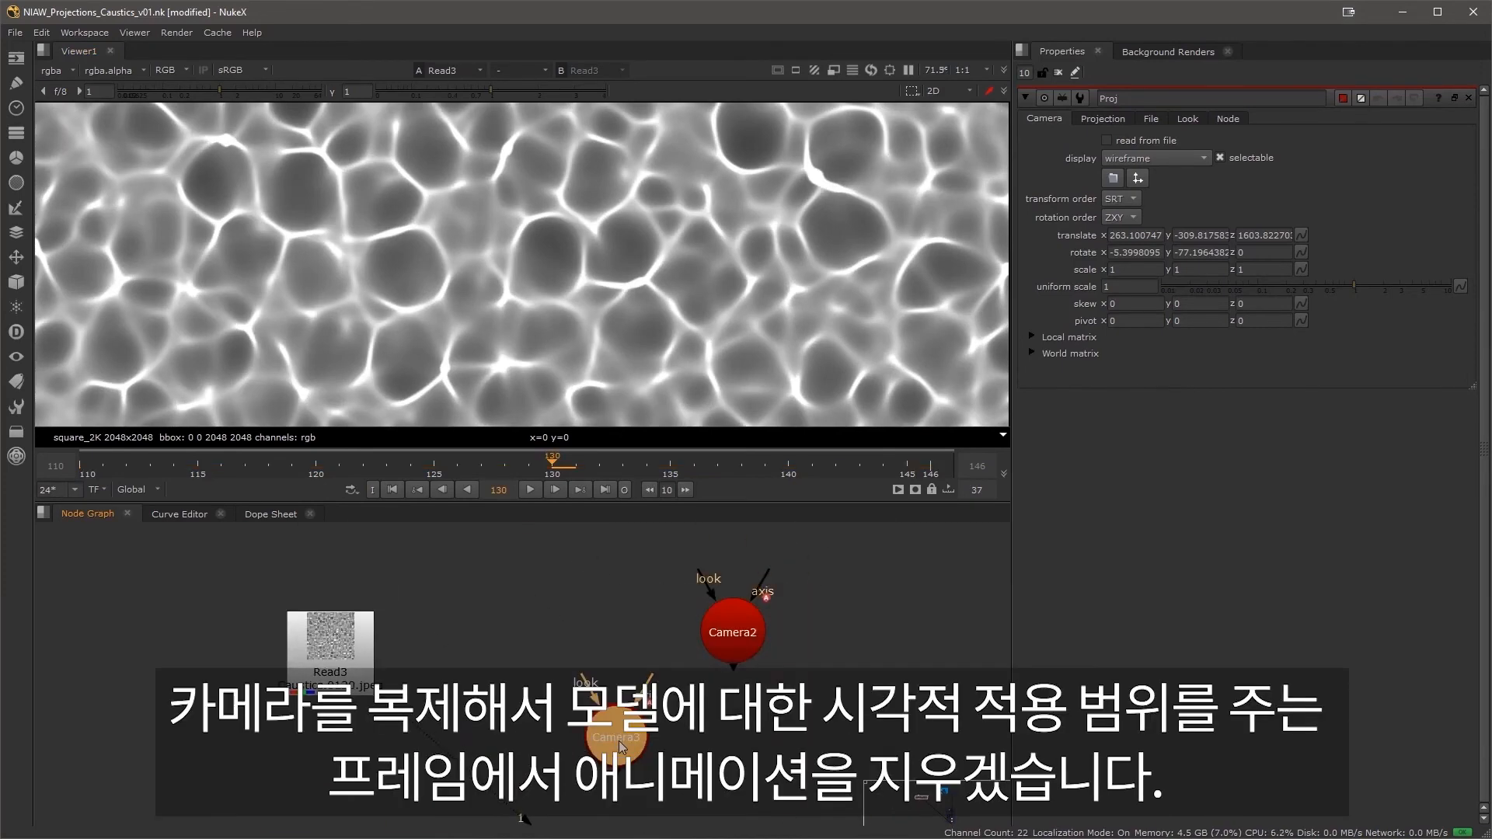
- Turn off read from file on the duplicated camera and remove the animation from all its knobs at frame 130
{"action": "double_click", "coordinate": [618, 740]}
{"action": "left_click", "coordinate": [1125, 141]}
{"action": "right_click", "coordinate": [1080, 236]}
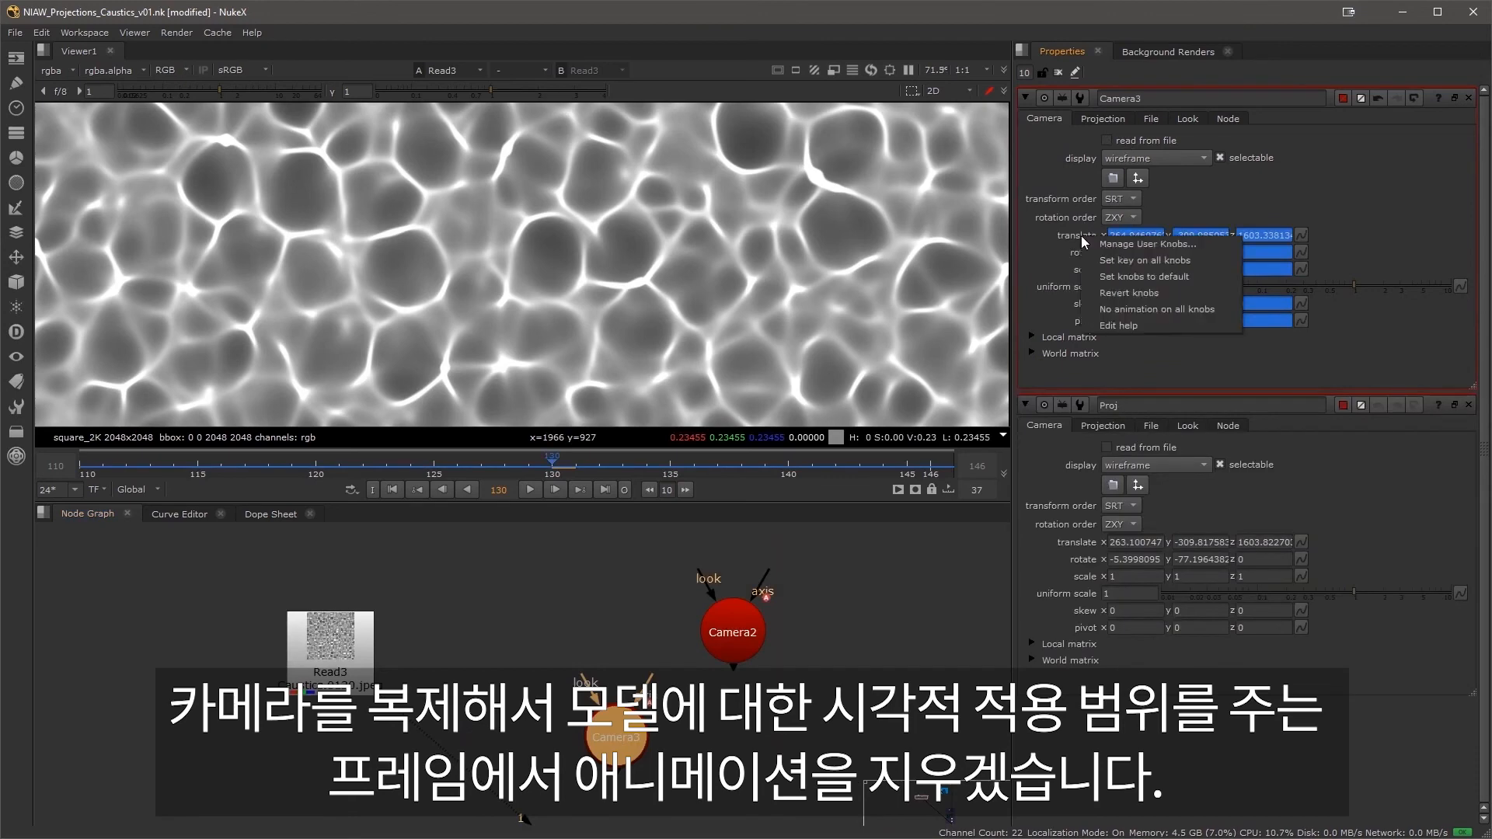
{"action": "left_click", "coordinate": [1133, 295]}
- Rename the duplicated camera as Projection and place it to the left of the ReadGeo3 geometry node
{"action": "left_click", "coordinate": [765, 448]}
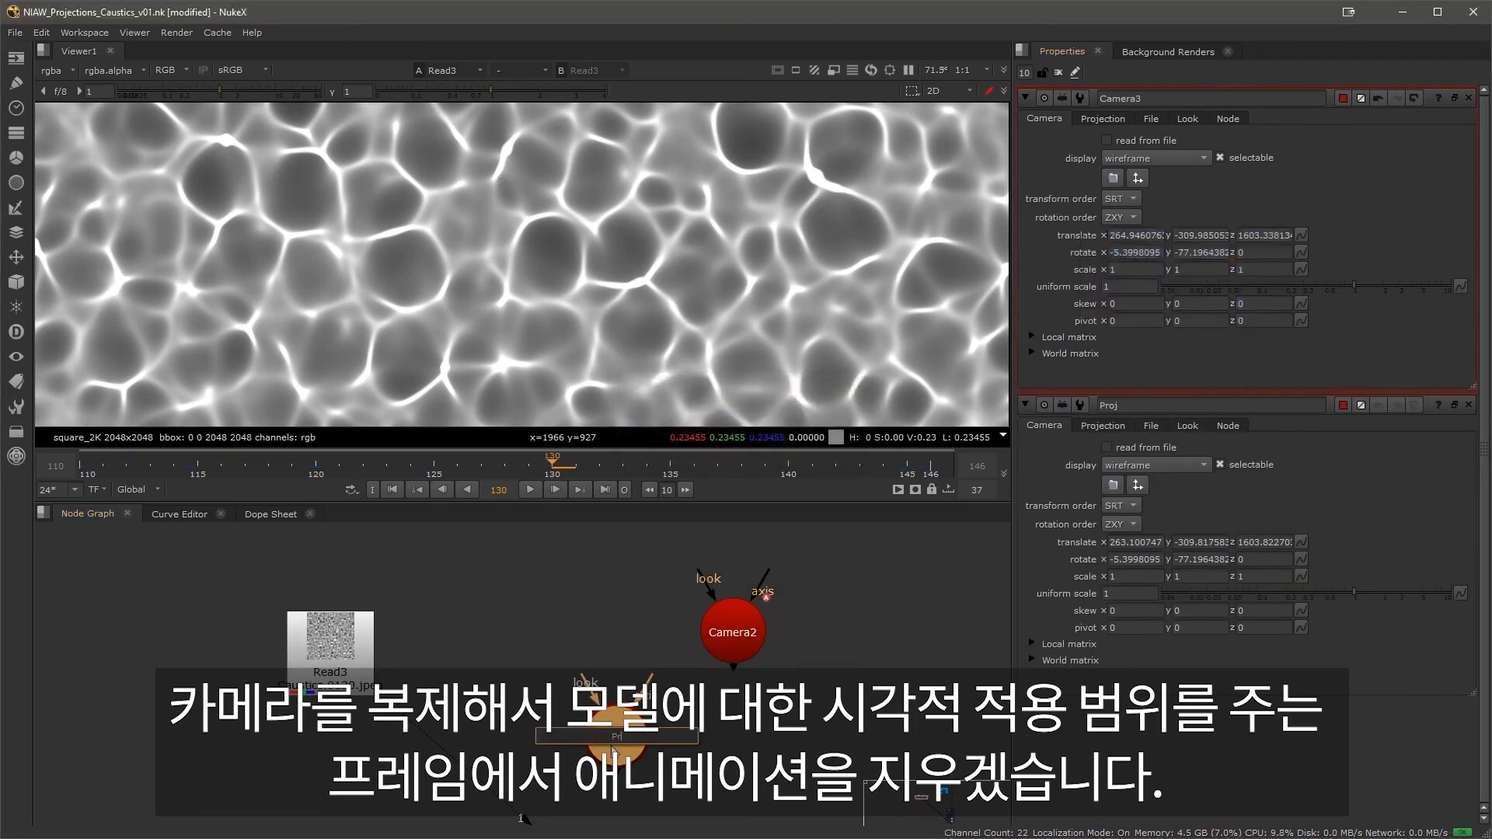
{"action": "type", "text": "Projection"}
{"action": "key", "text": "Return"}
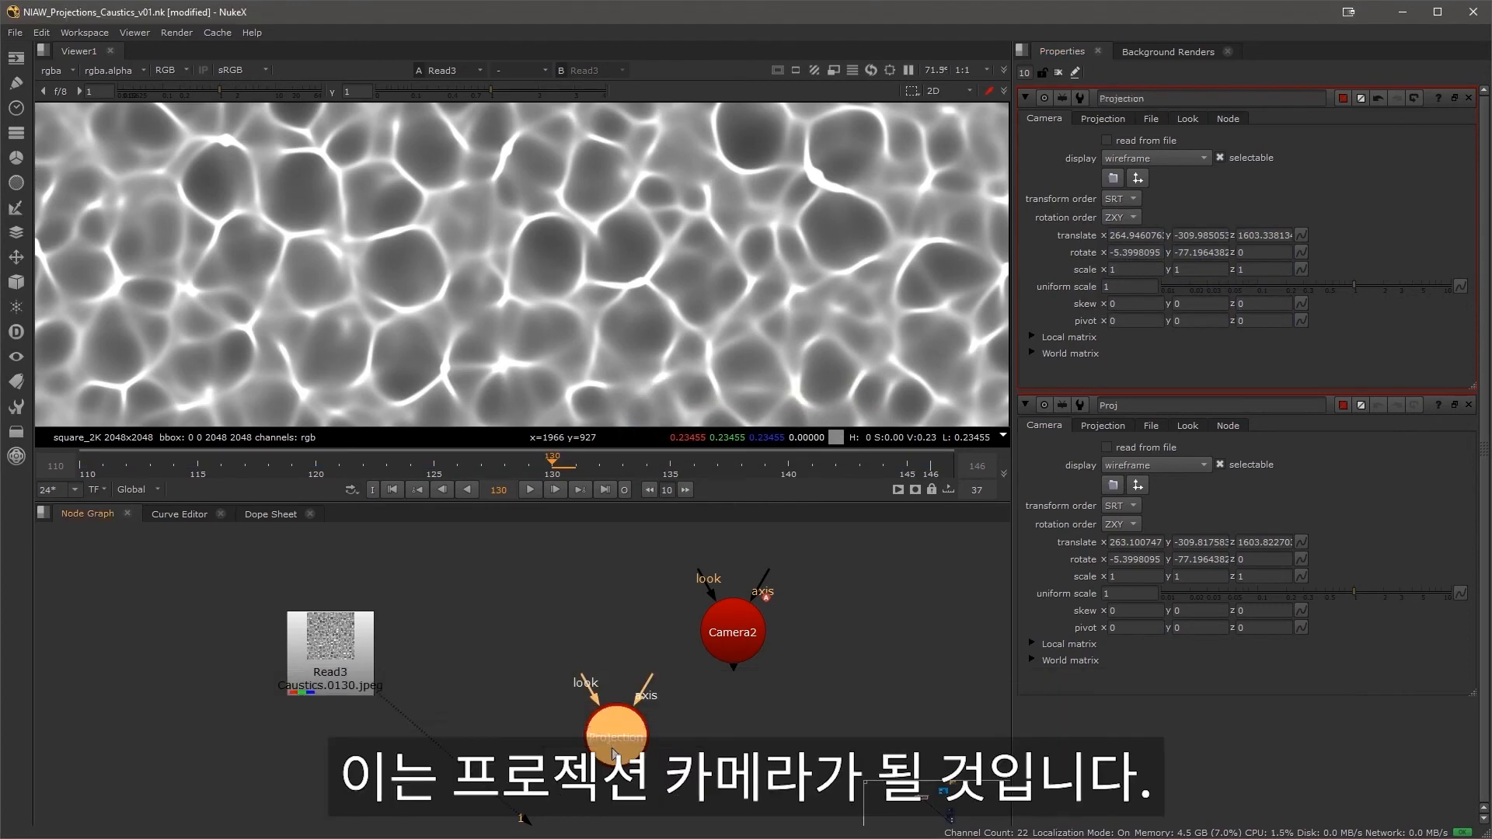
{"action": "middle_click_drag", "start_coordinate": [547, 736], "coordinate": [657, 645]}
{"action": "left_click_drag", "start_coordinate": [704, 651], "coordinate": [176, 756]}
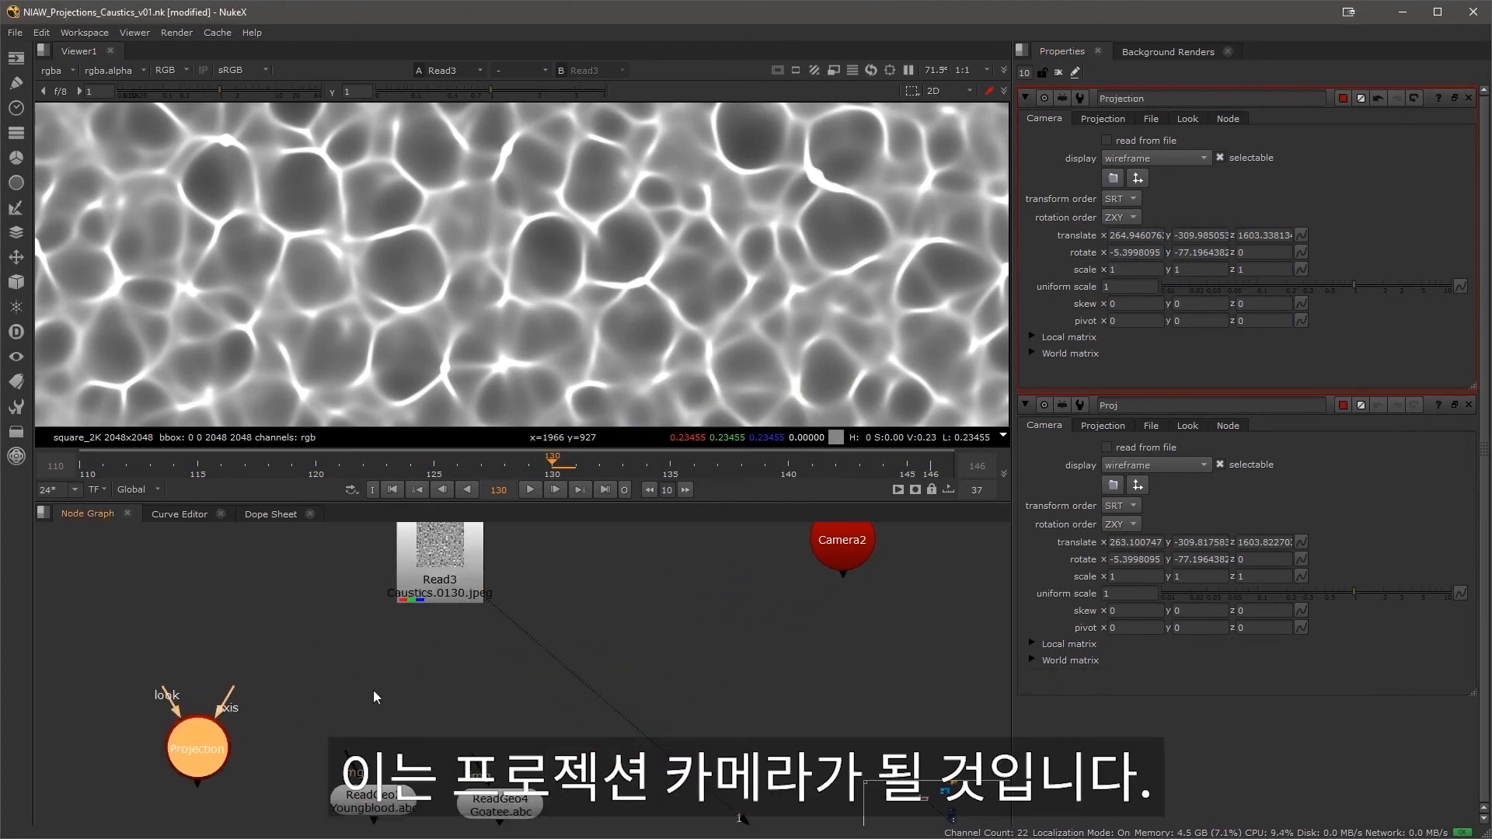
- Add a Project3D node and connect the Projection camera to its cam input and the Read3 caustics to its image input
{"action": "left_click", "coordinate": [394, 675]}
{"action": "key", "text": "Tab"}
{"action": "type", "text": "project3d"}
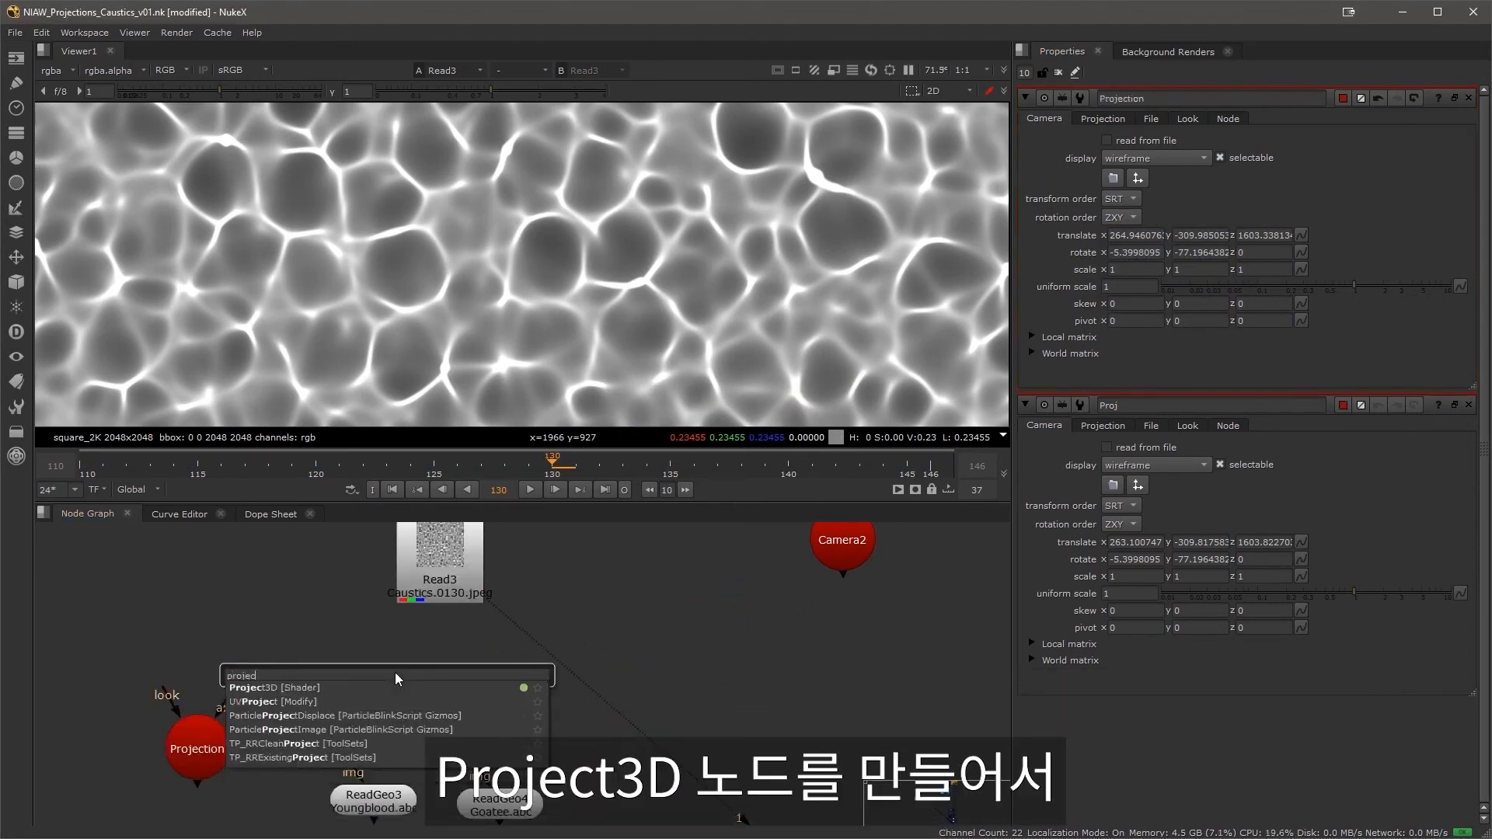
{"action": "key", "text": "Return"}
{"action": "left_click_drag", "start_coordinate": [397, 678], "coordinate": [213, 751]}
{"action": "left_click", "coordinate": [476, 648]}
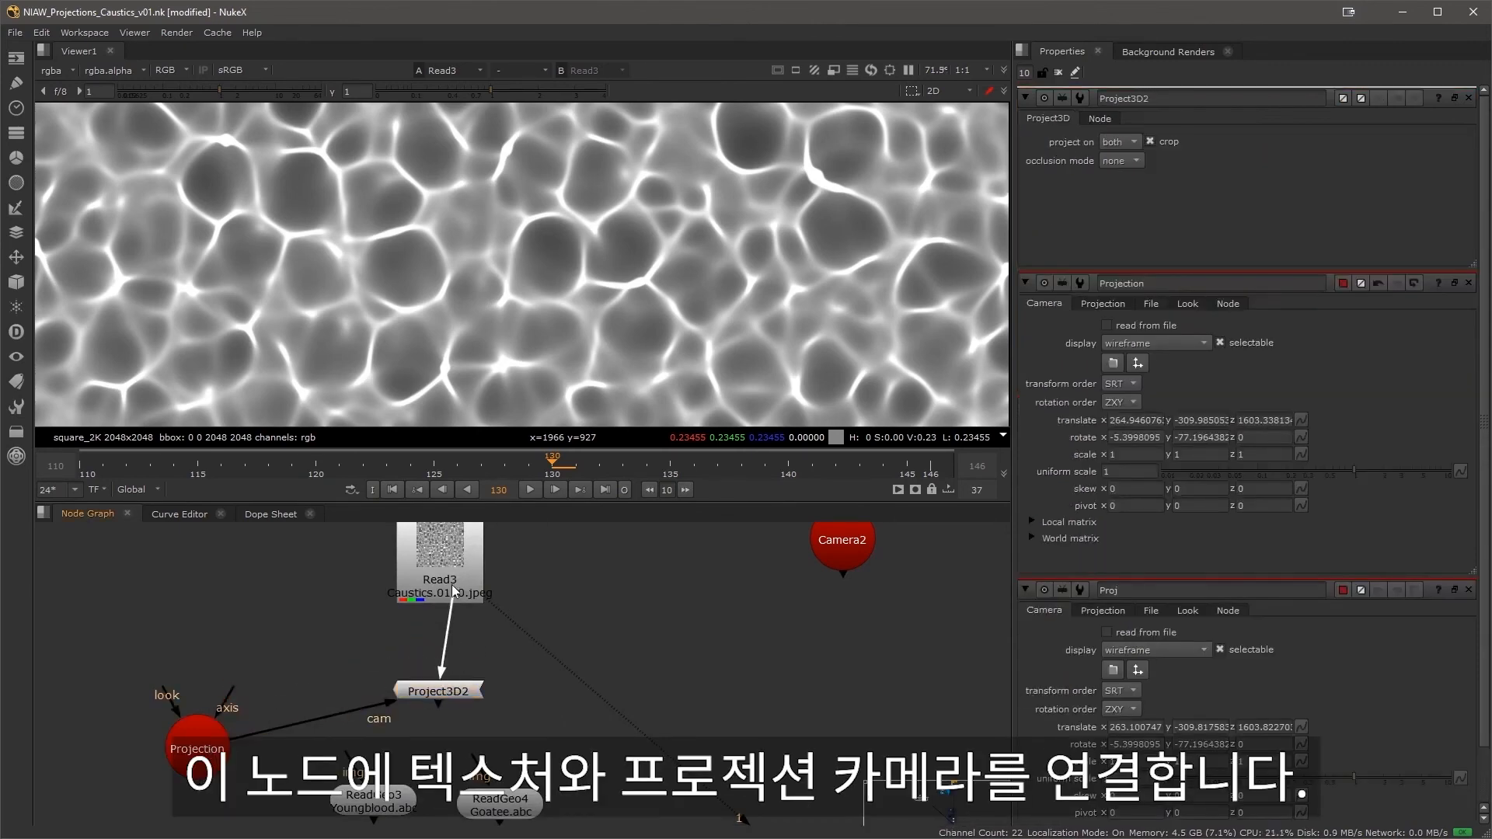
{"action": "left_click_drag", "start_coordinate": [439, 685], "coordinate": [441, 693]}
{"action": "left_click_drag", "start_coordinate": [192, 758], "coordinate": [227, 711]}
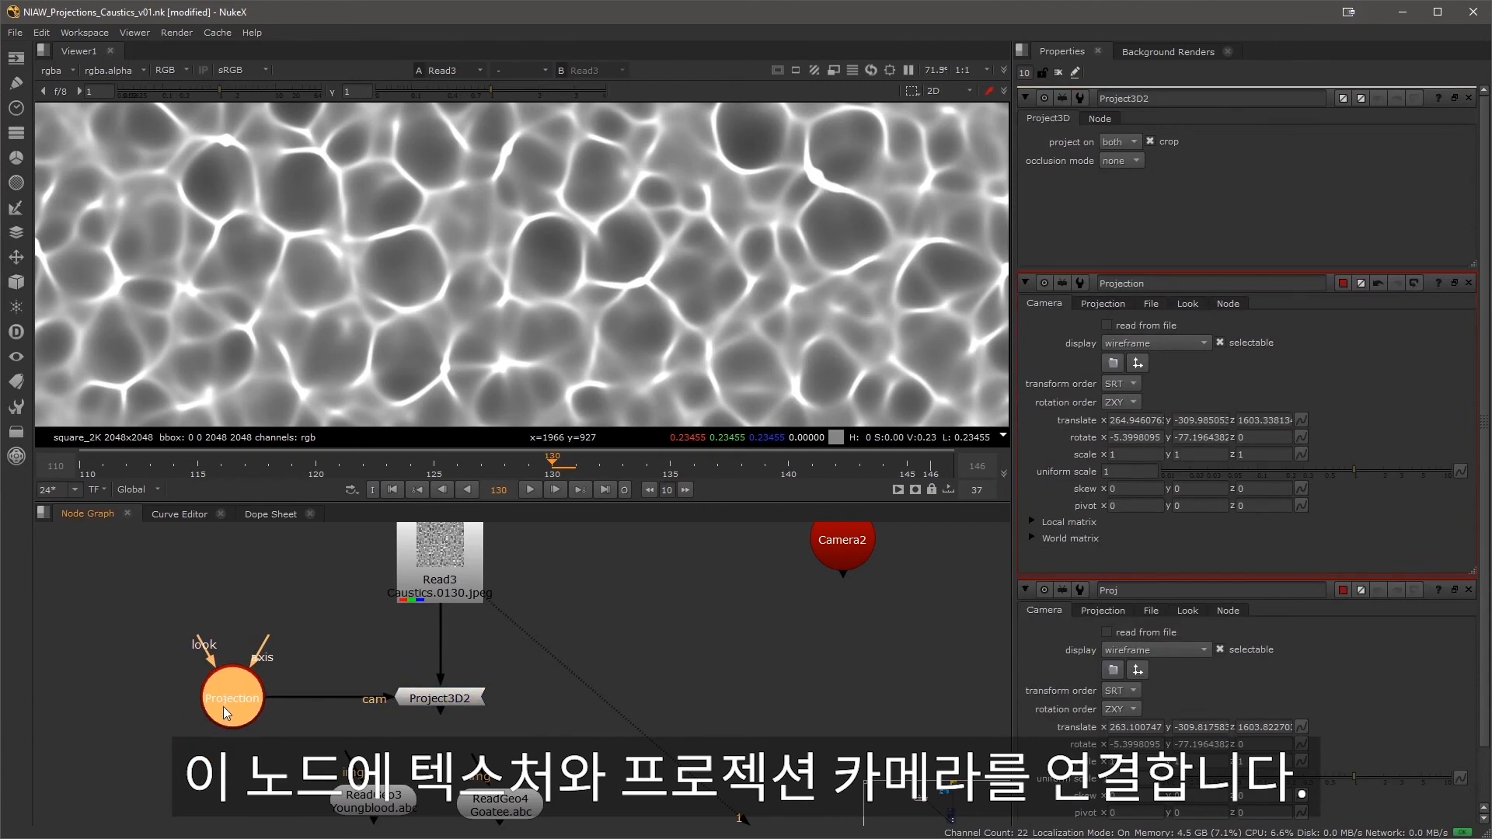
- Connect Project3D2 to the img inputs of ReadGeo3 and ReadGeo4, and inspect the projected caustics on the crab in 3D
{"action": "left_click_drag", "start_coordinate": [389, 725], "coordinate": [435, 697]}
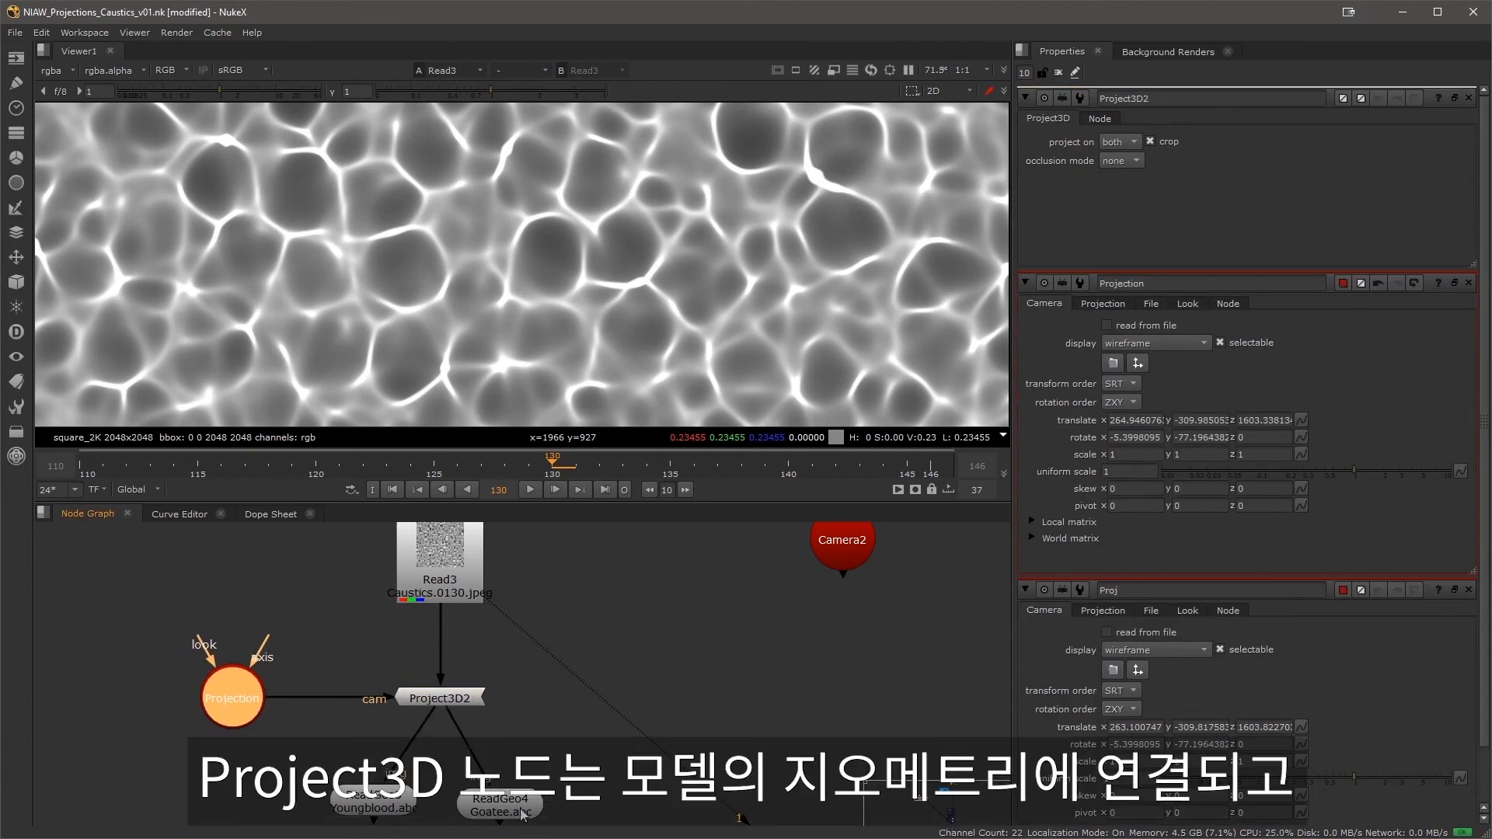
{"action": "left_click", "coordinate": [350, 811]}
{"action": "key", "text": "1"}
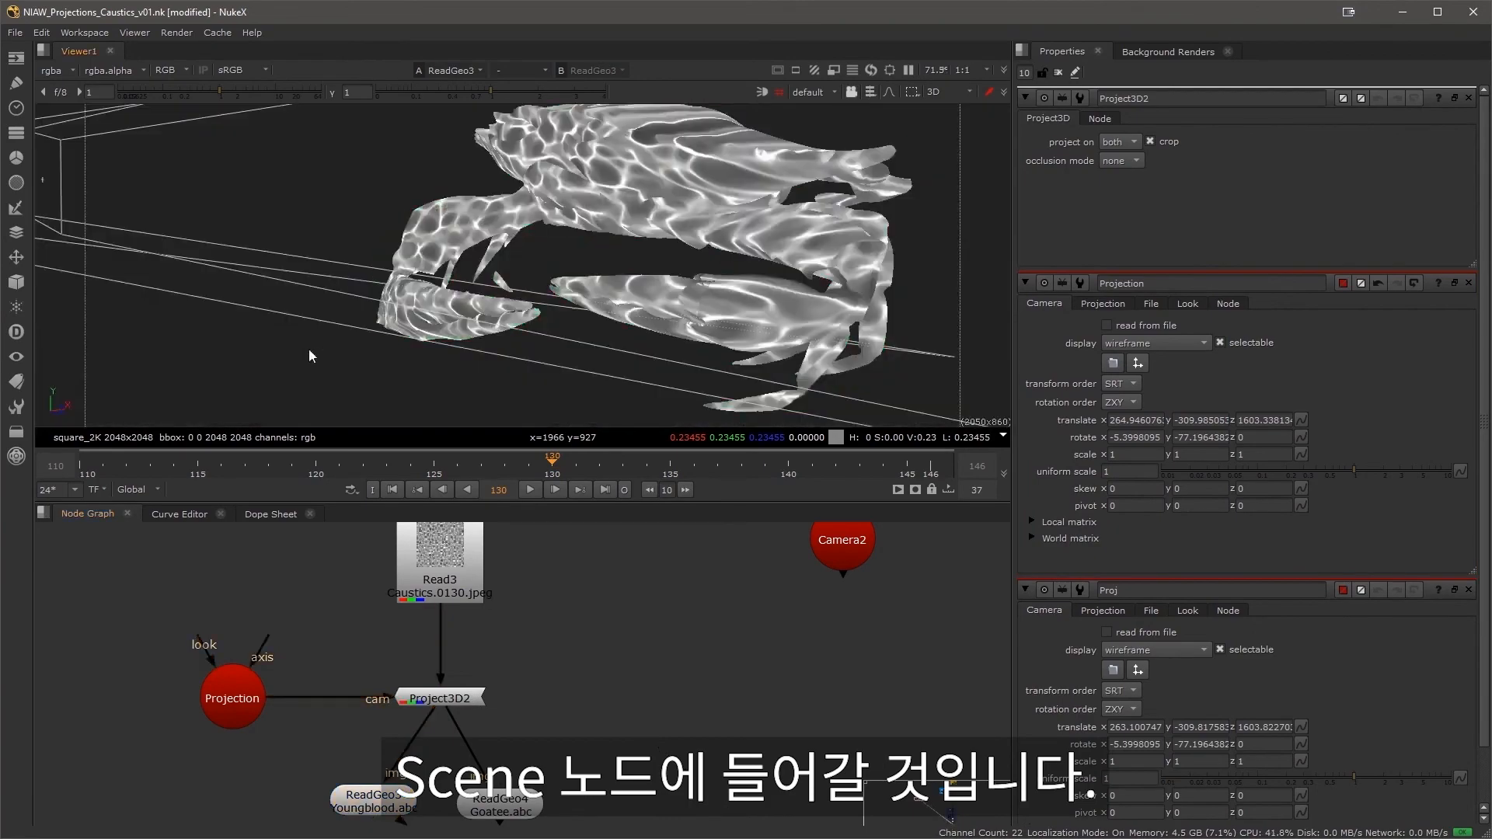
{"action": "left_click_drag", "start_coordinate": [355, 204], "coordinate": [476, 268], "text": "ctrl"}
{"action": "left_click_drag", "start_coordinate": [759, 241], "coordinate": [629, 228], "text": "ctrl"}
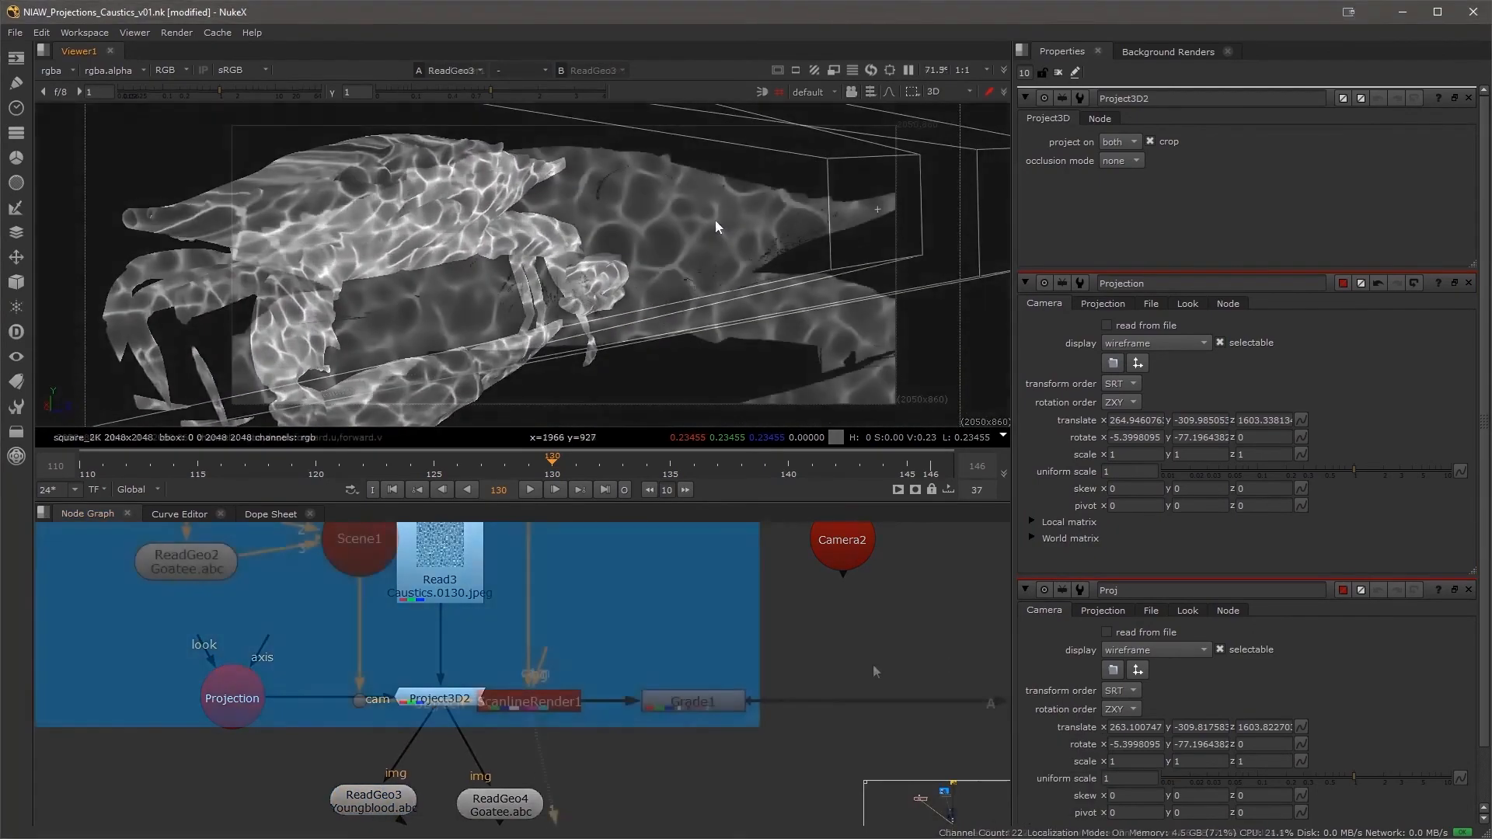
- View Merge1, which adds the caustics render over the crab, and set its mix to 0.195
{"action": "left_click", "coordinate": [581, 710]}
{"action": "key", "text": "1"}
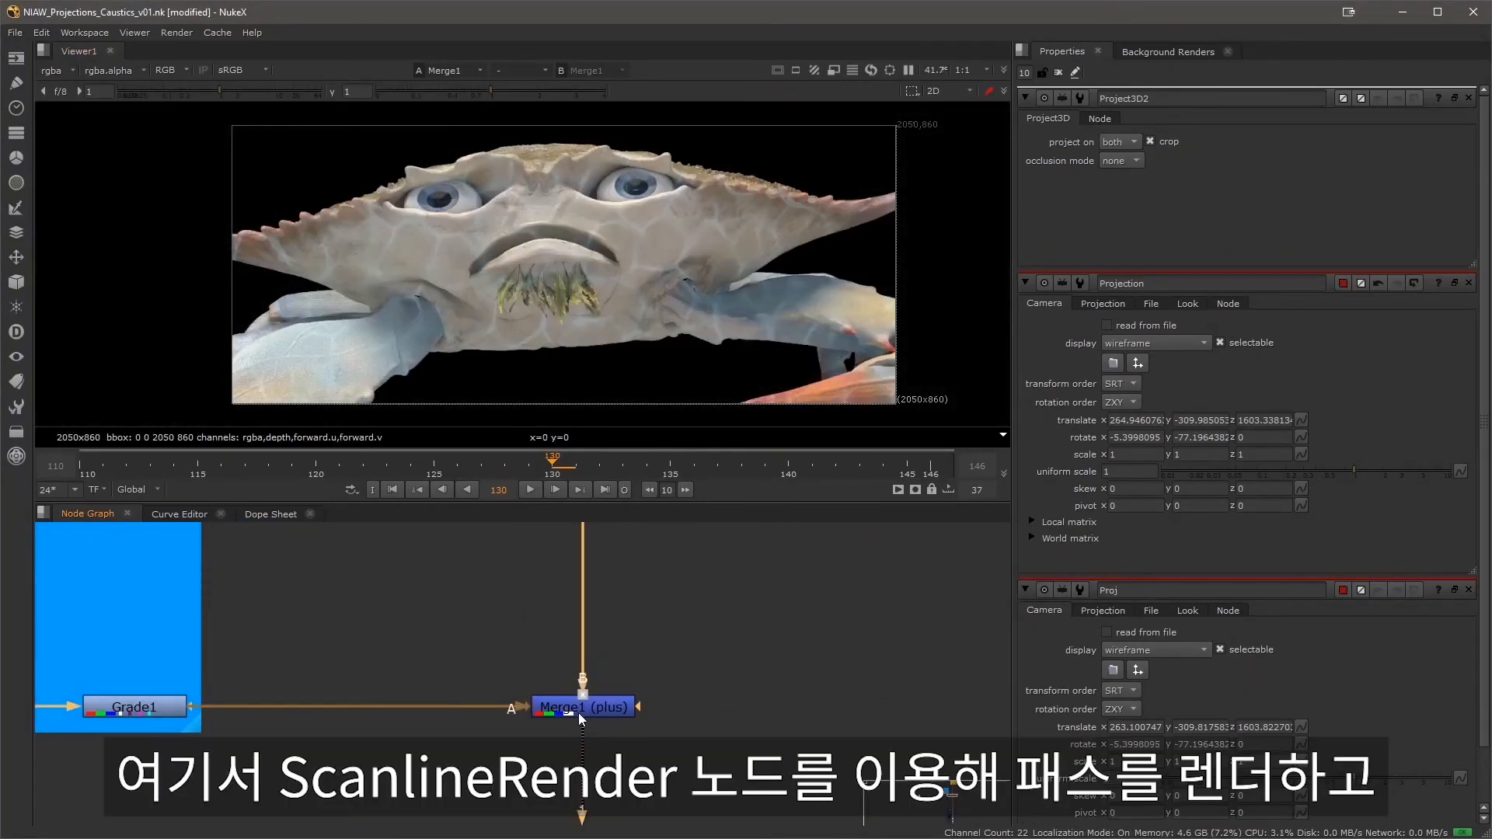
{"action": "double_click", "coordinate": [580, 710]}
{"action": "mouse_move", "coordinate": [1180, 296]}
{"action": "left_mouse_down"}
{"action": "mouse_move", "coordinate": [1243, 295]}
{"action": "mouse_move", "coordinate": [1205, 296]}
{"action": "left_mouse_up"}
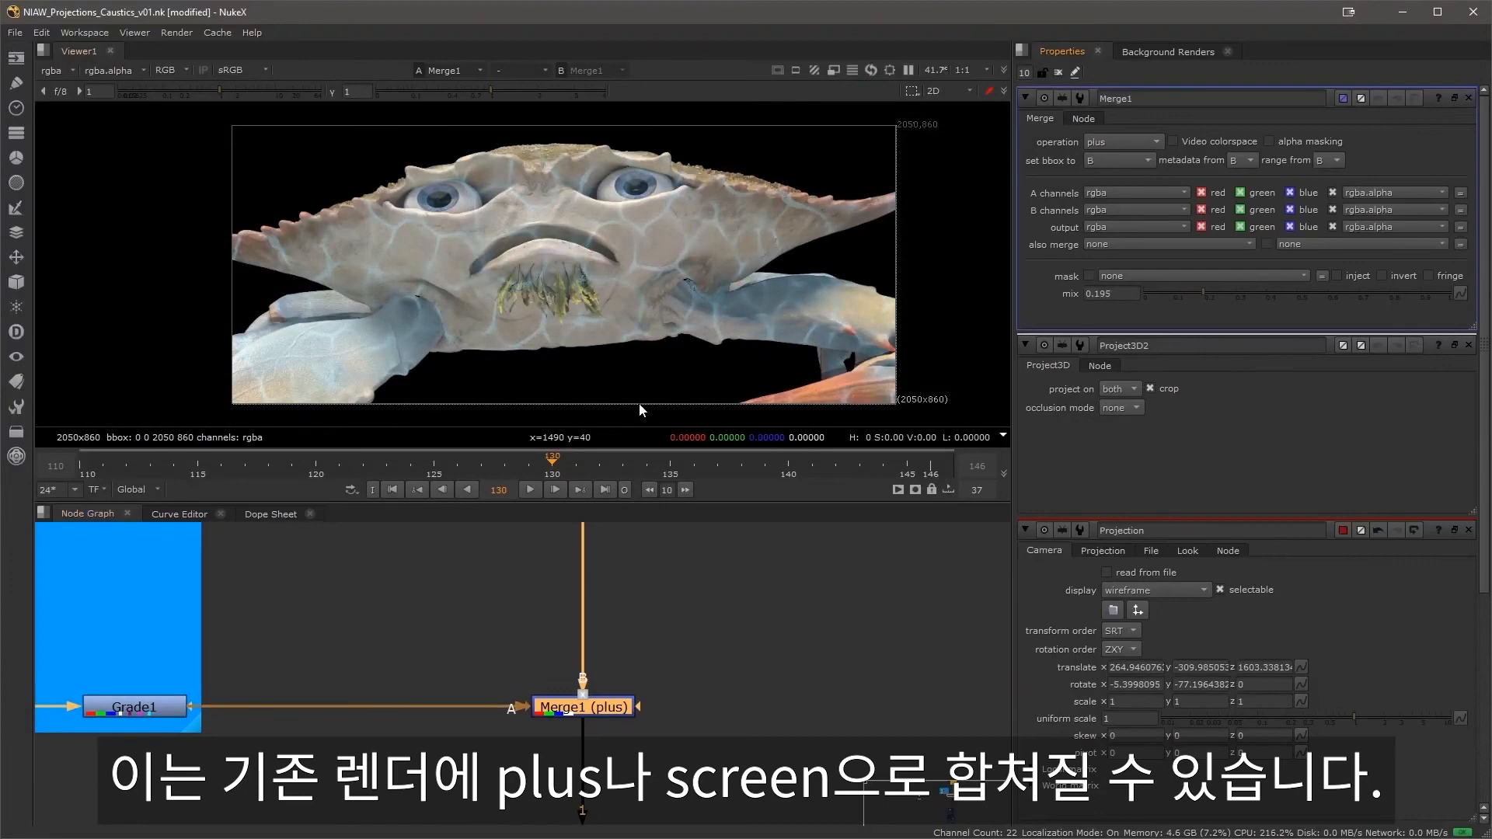
- Scrub through the shot to examine how the merged caustics follow the crab and camera movement, ending on frame 120
{"action": "left_click", "coordinate": [633, 463]}
{"action": "left_click", "coordinate": [791, 464]}
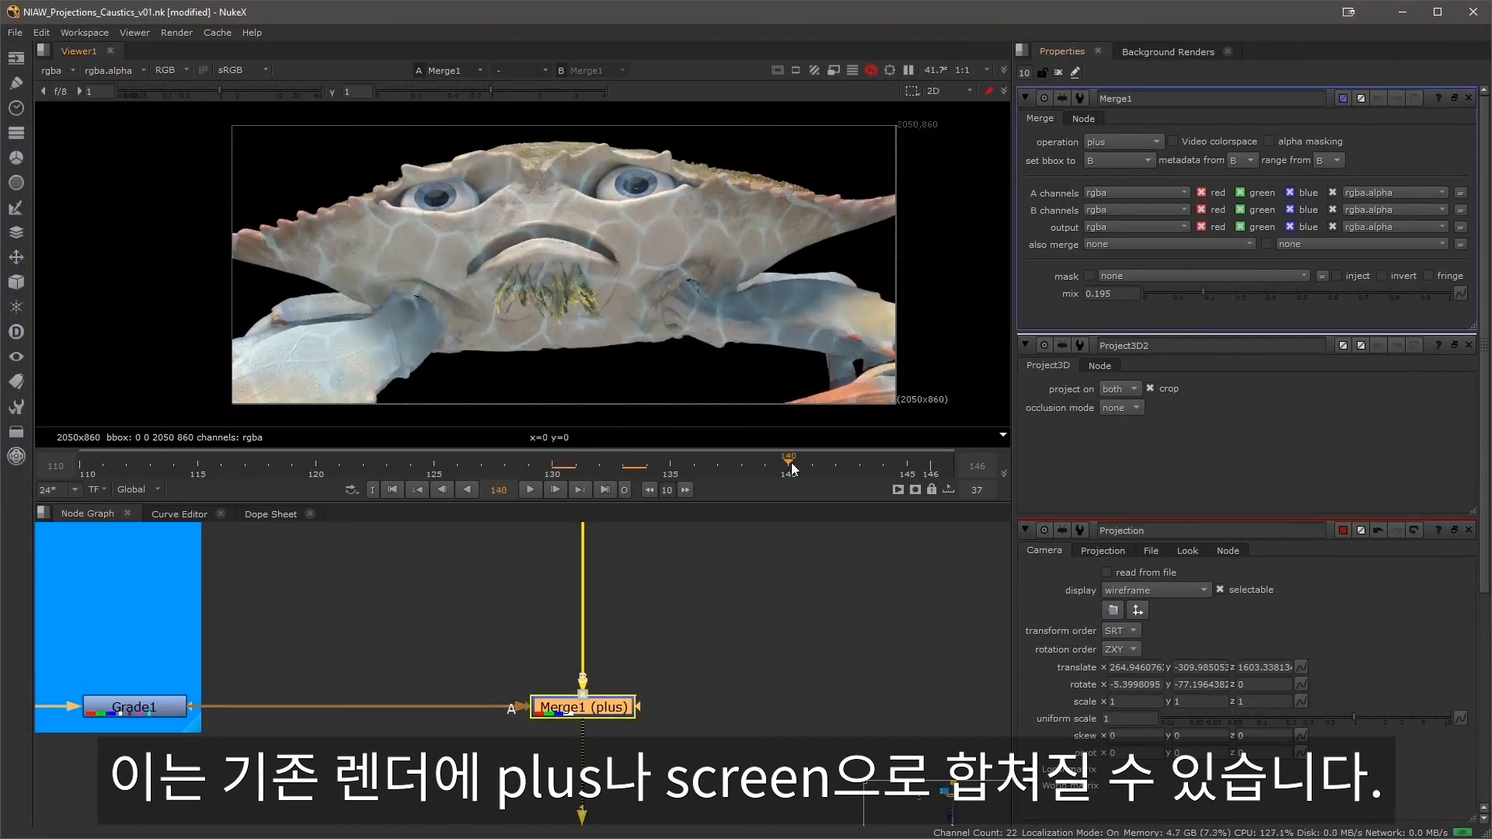
{"action": "left_click", "coordinate": [857, 465]}
{"action": "left_click", "coordinate": [889, 465]}
{"action": "left_click_drag", "start_coordinate": [837, 465], "coordinate": [10, 465]}
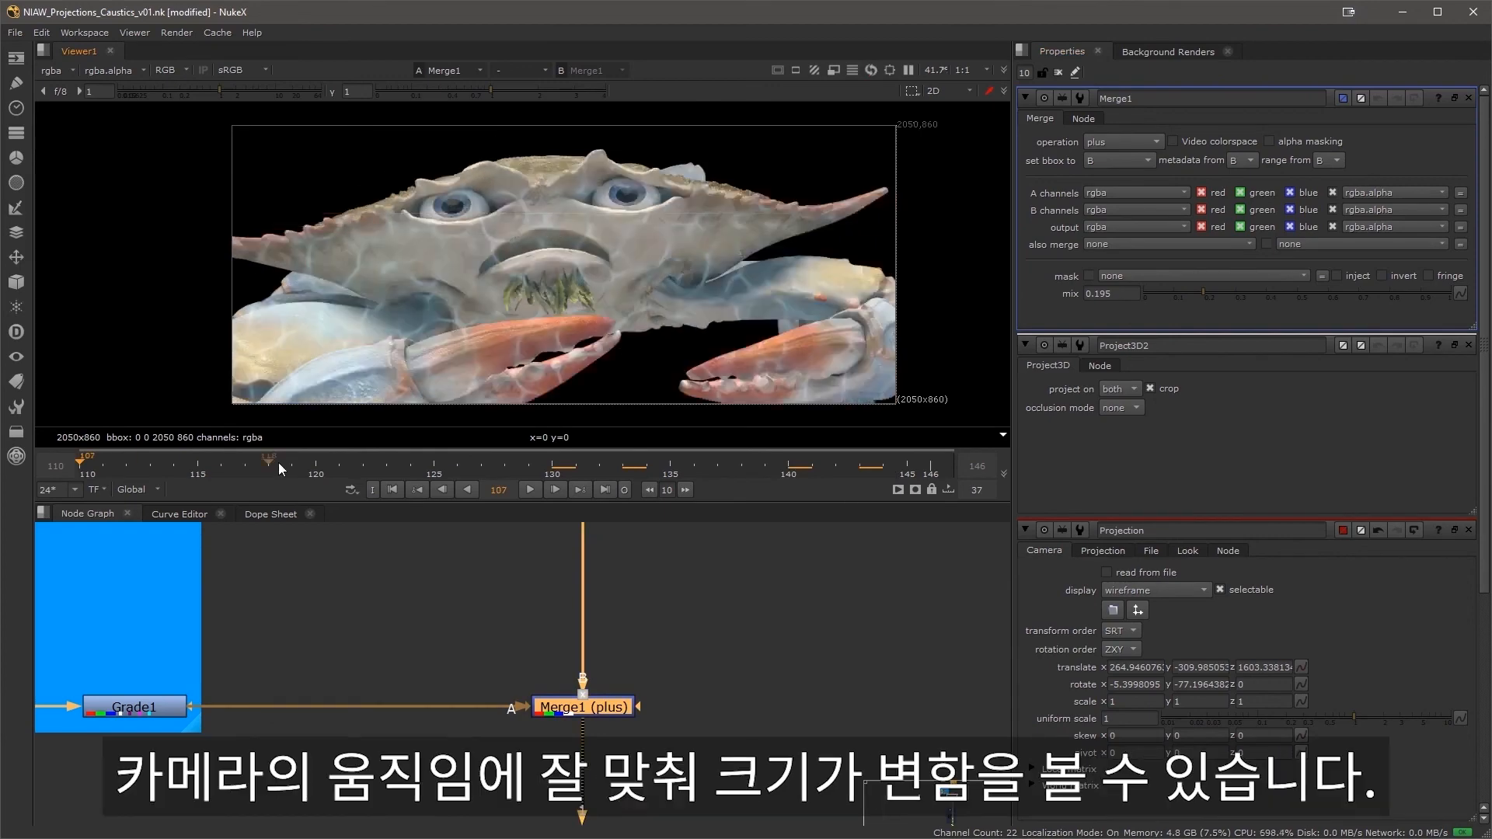
{"action": "left_click", "coordinate": [322, 464]}
{"action": "left_click", "coordinate": [530, 638]}
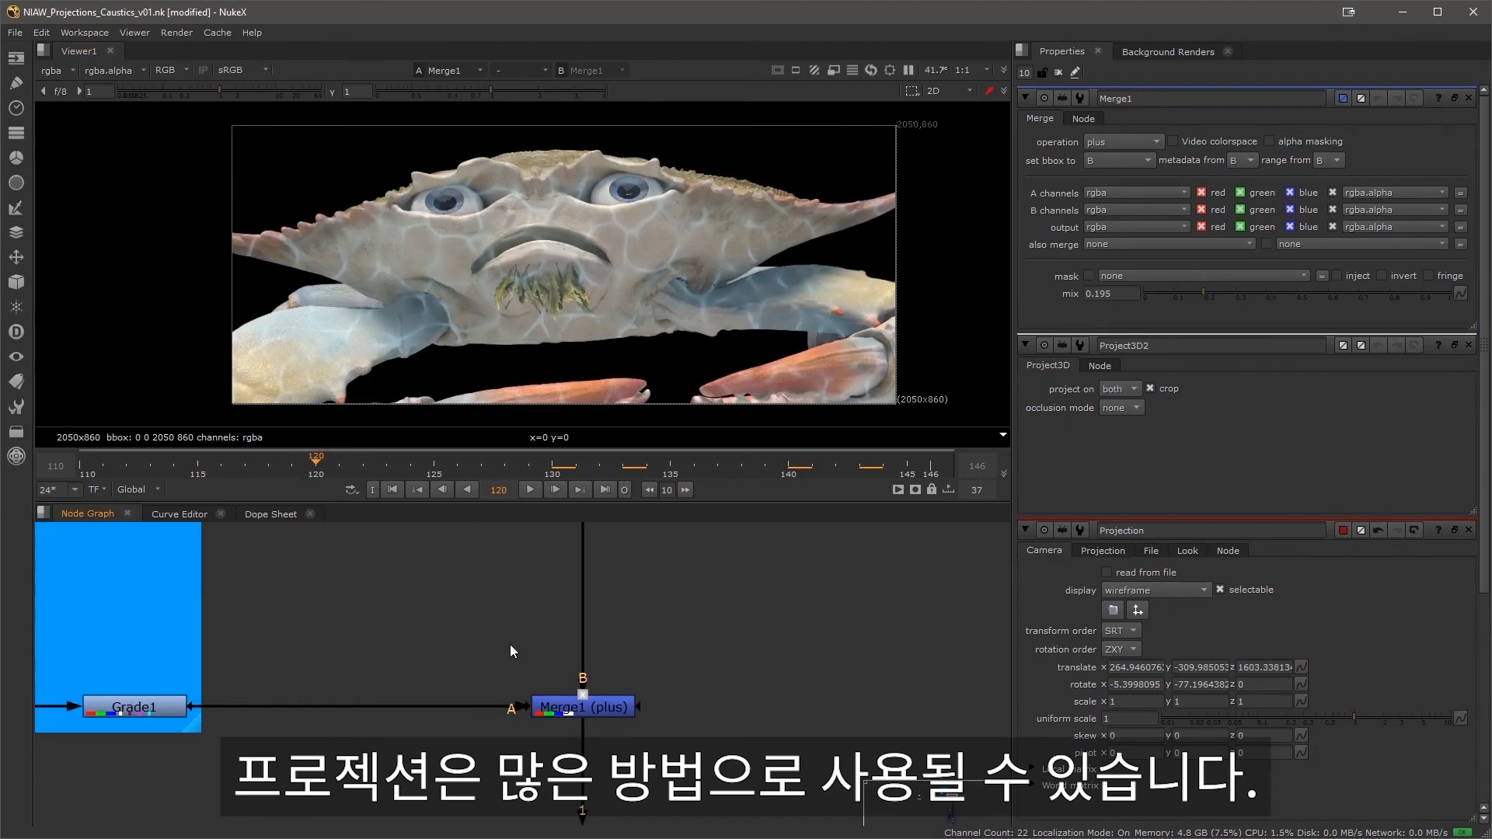
{"action": "middle_click_drag", "start_coordinate": [401, 600], "coordinate": [578, 751]}
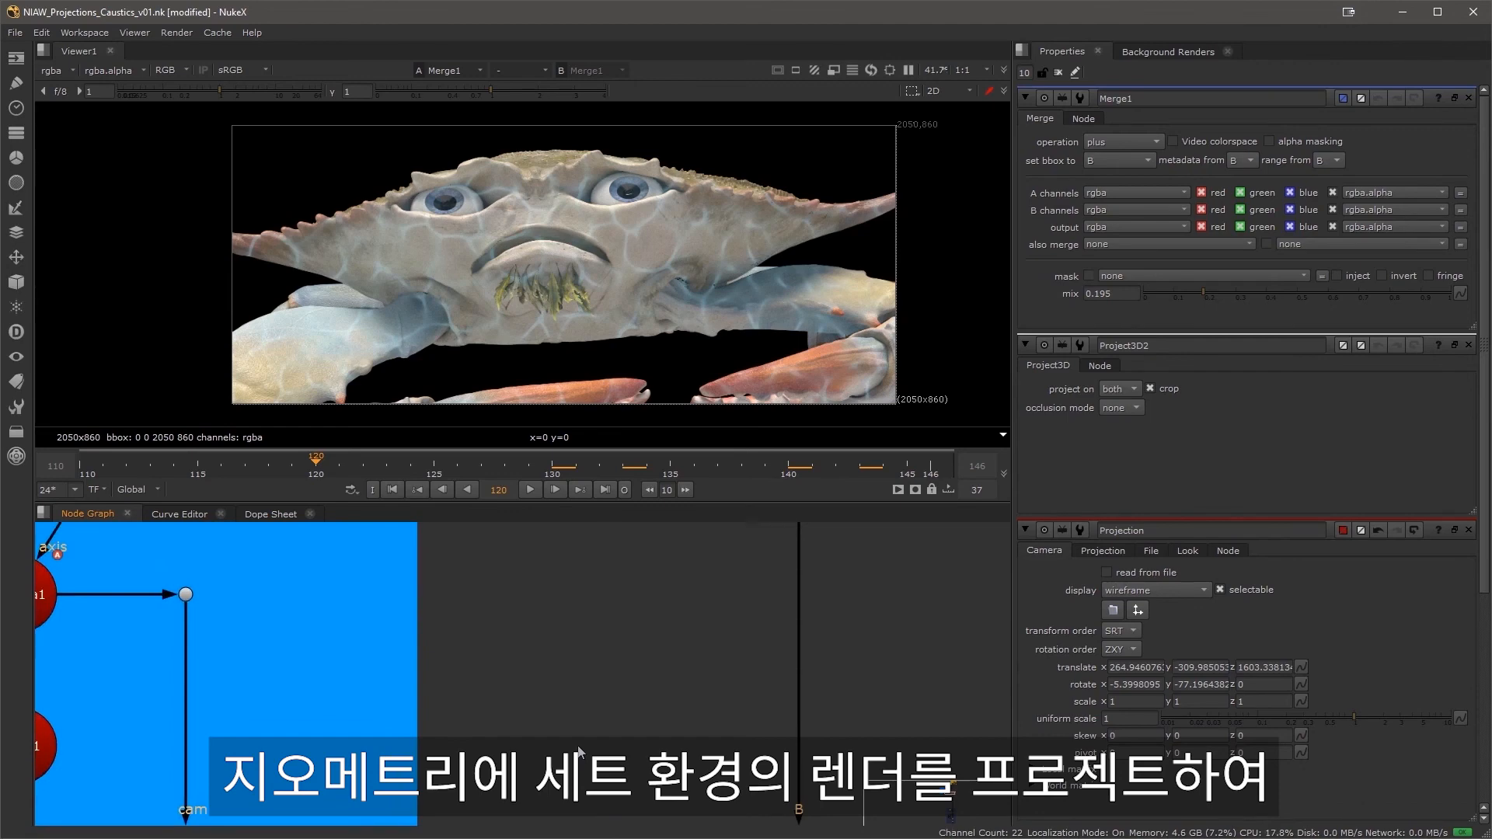